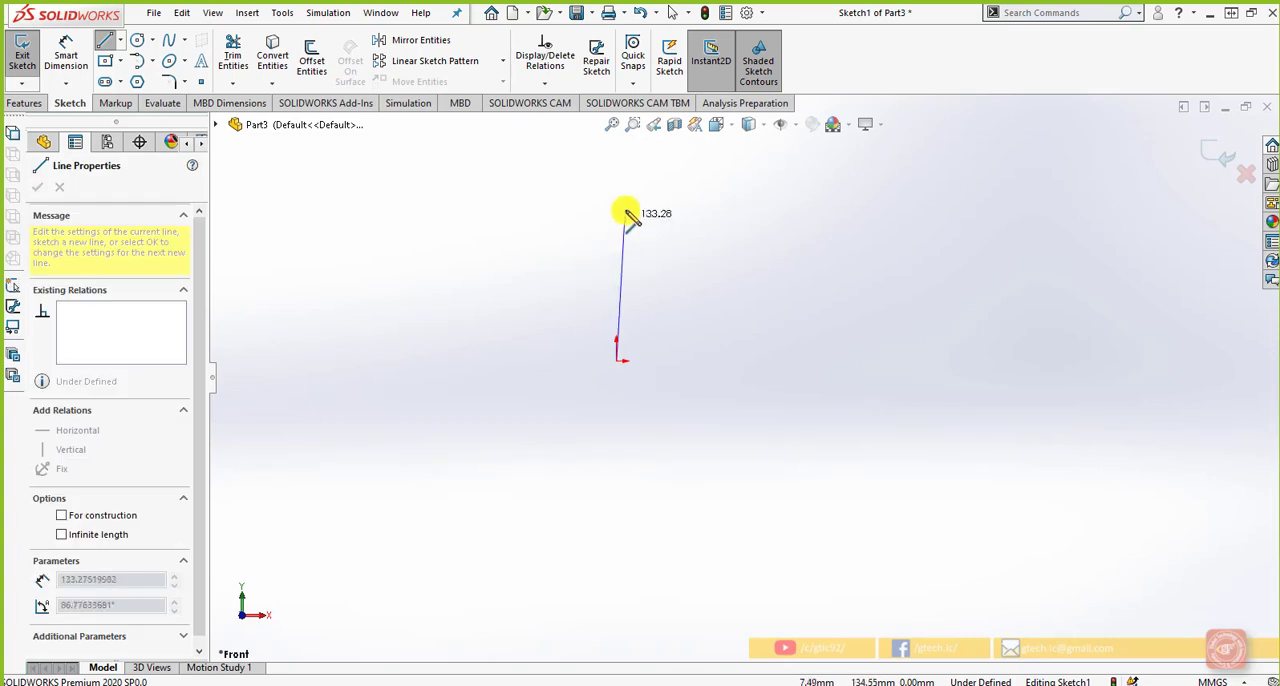
# Sketch a closed L-shaped profile from the origin, about 306 mm wide and 175 mm high, with a slanted inner corner
pyautogui.click(617, 178)
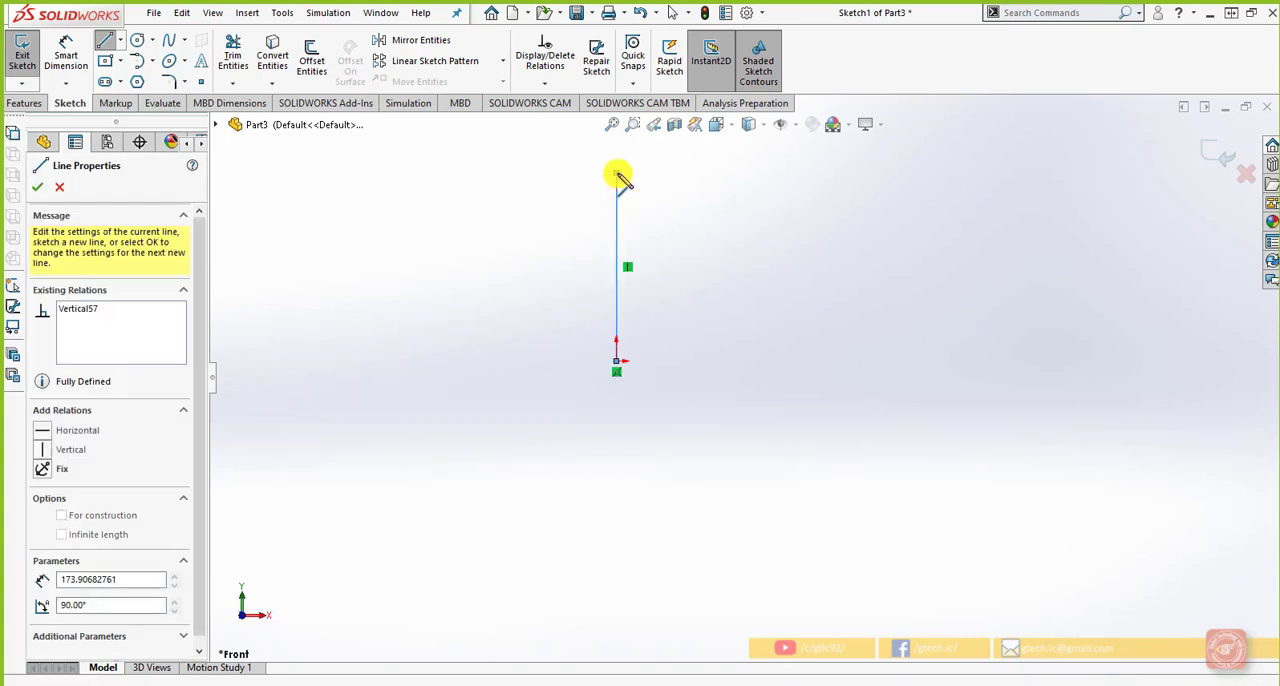
pyautogui.click(728, 173)
pyautogui.click(728, 234)
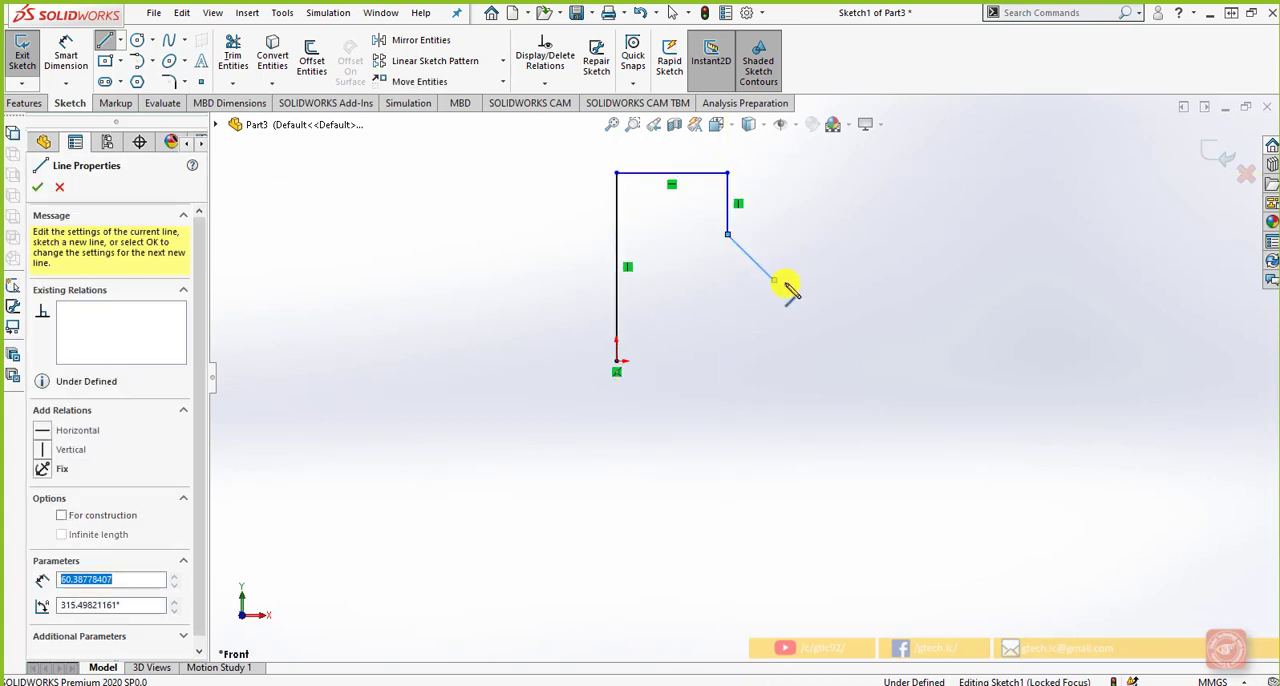
pyautogui.click(774, 280)
pyautogui.click(947, 280)
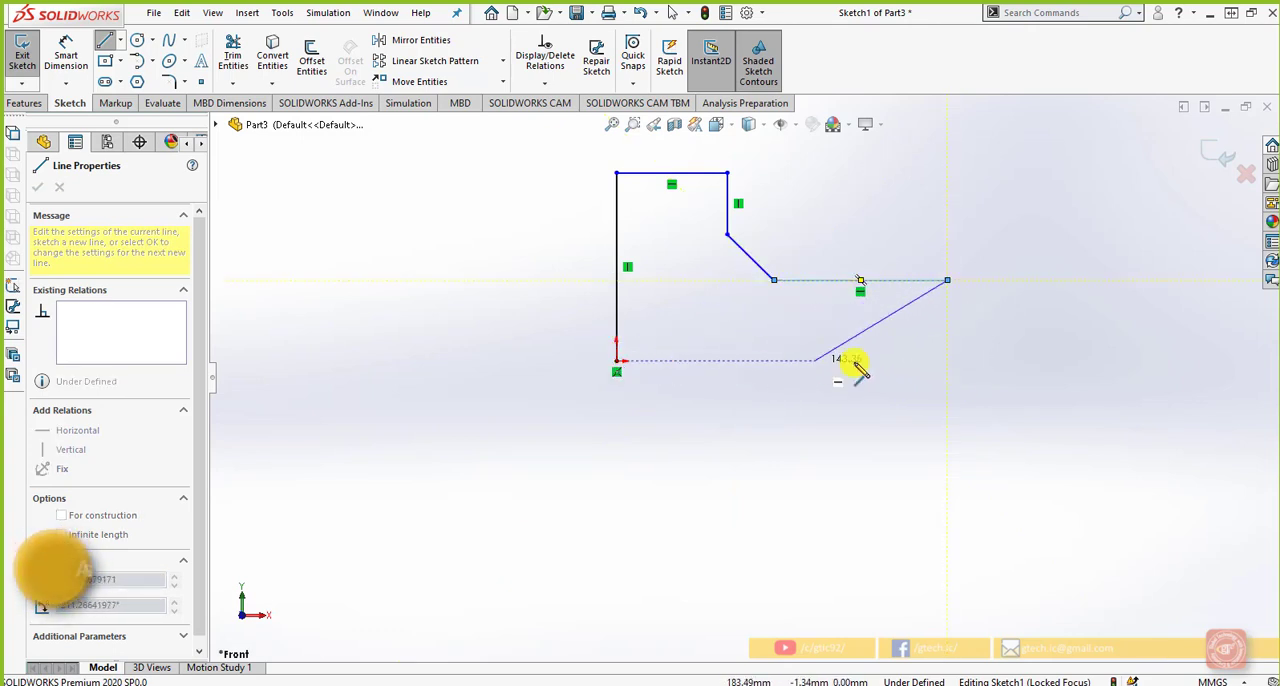
pyautogui.click(947, 361)
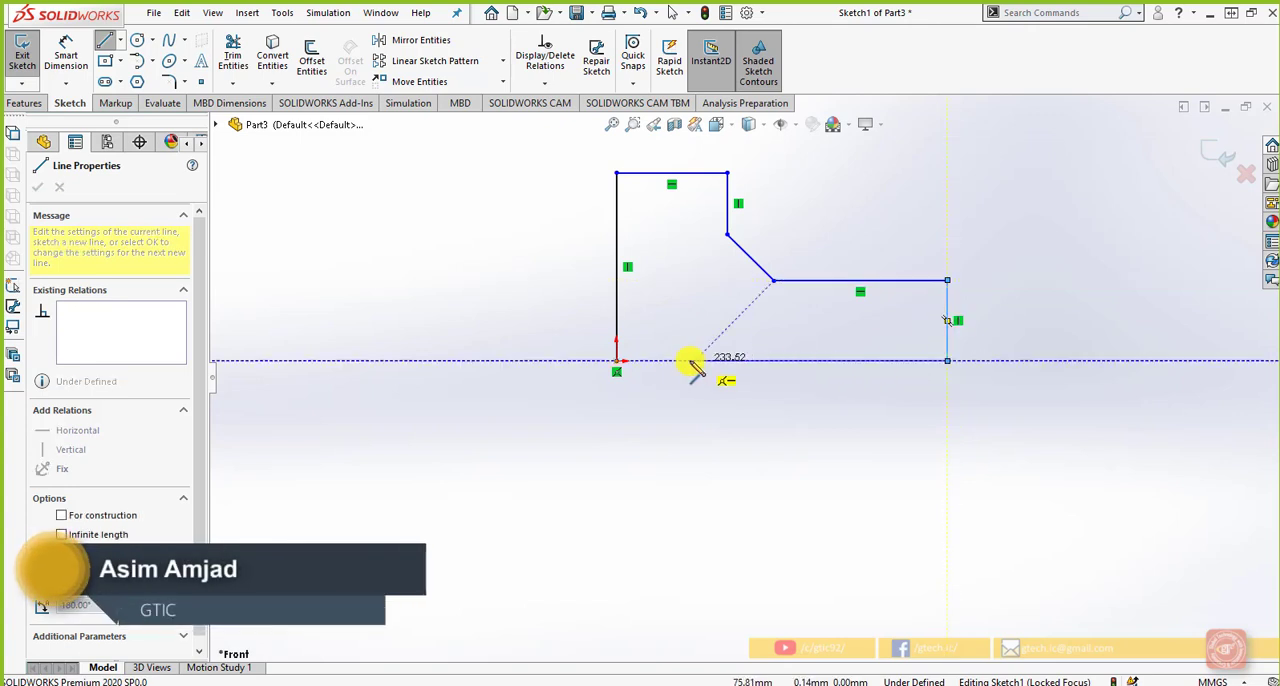
pyautogui.click(617, 362)
pyautogui.scroll(1, 540, 369)
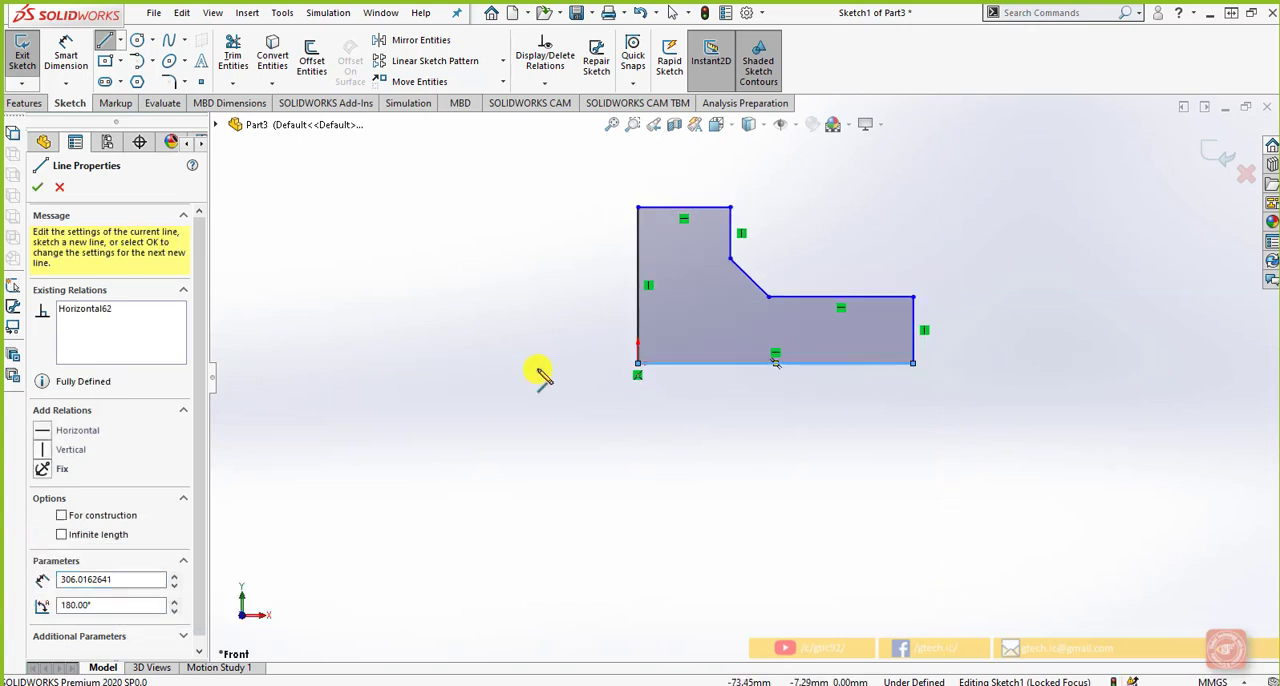
pyautogui.scroll(-2, 700, 312)
pyautogui.rightClick(379, 297)
pyautogui.click(386, 303)
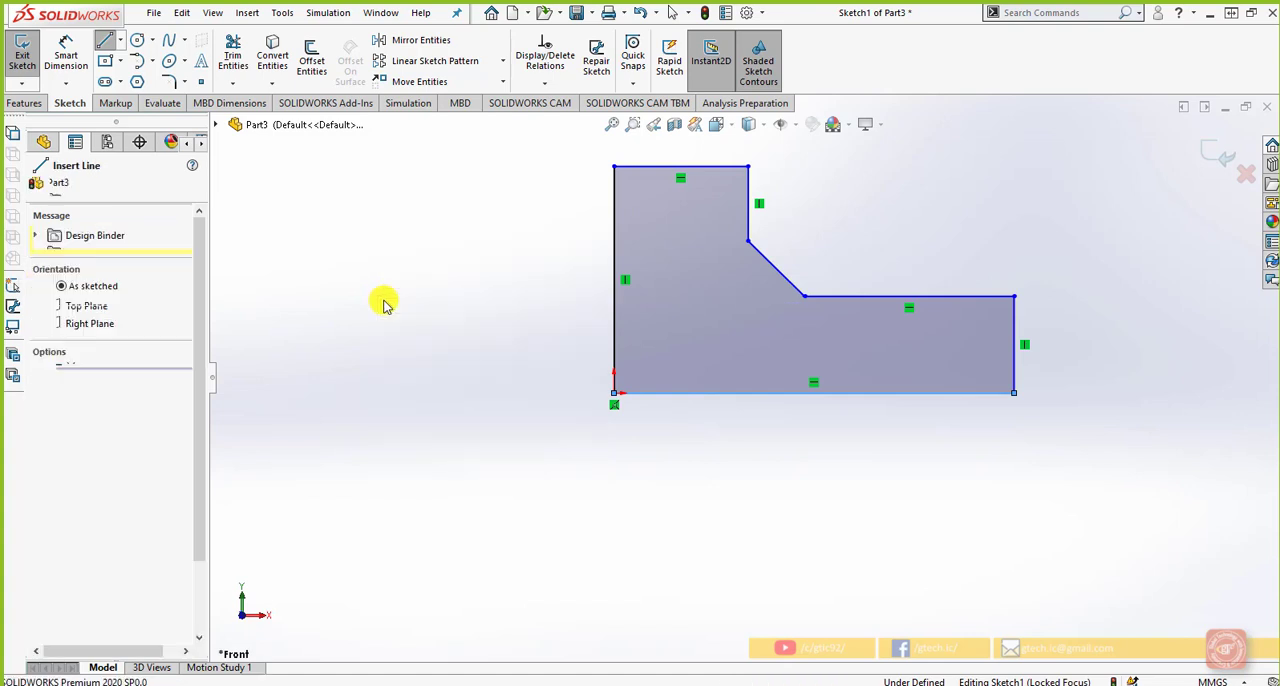
pyautogui.rightClick(455, 243)
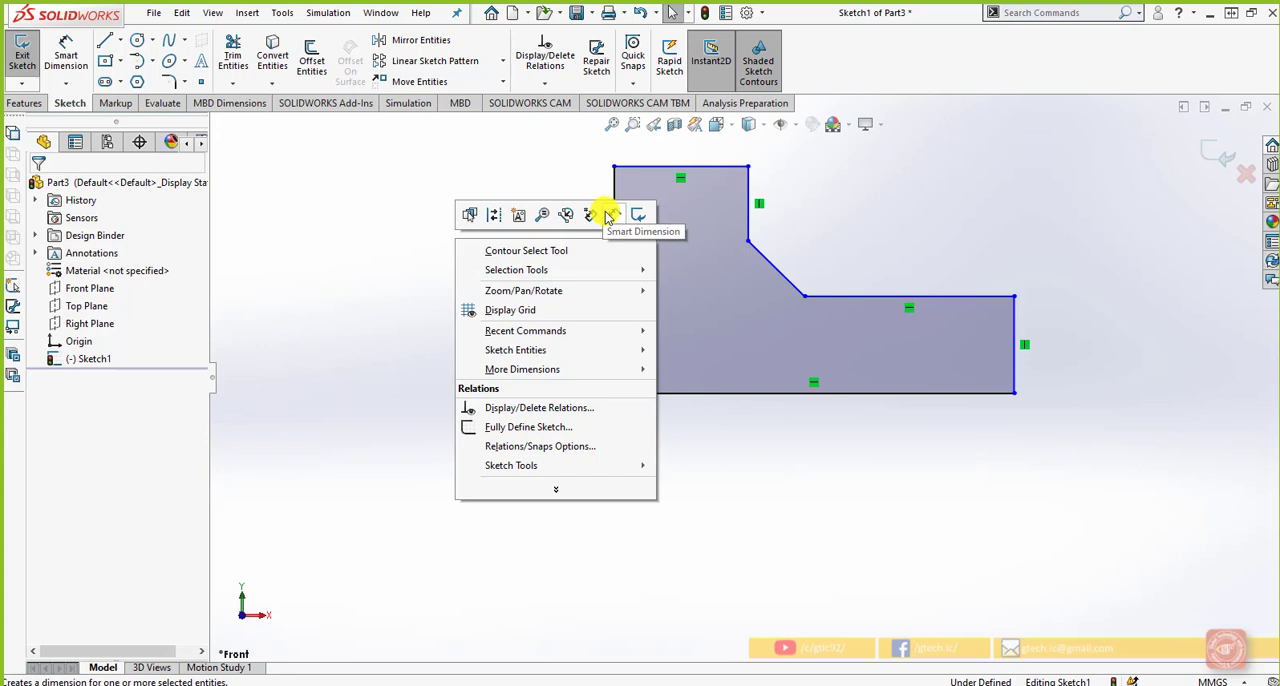
pyautogui.click(408, 234)
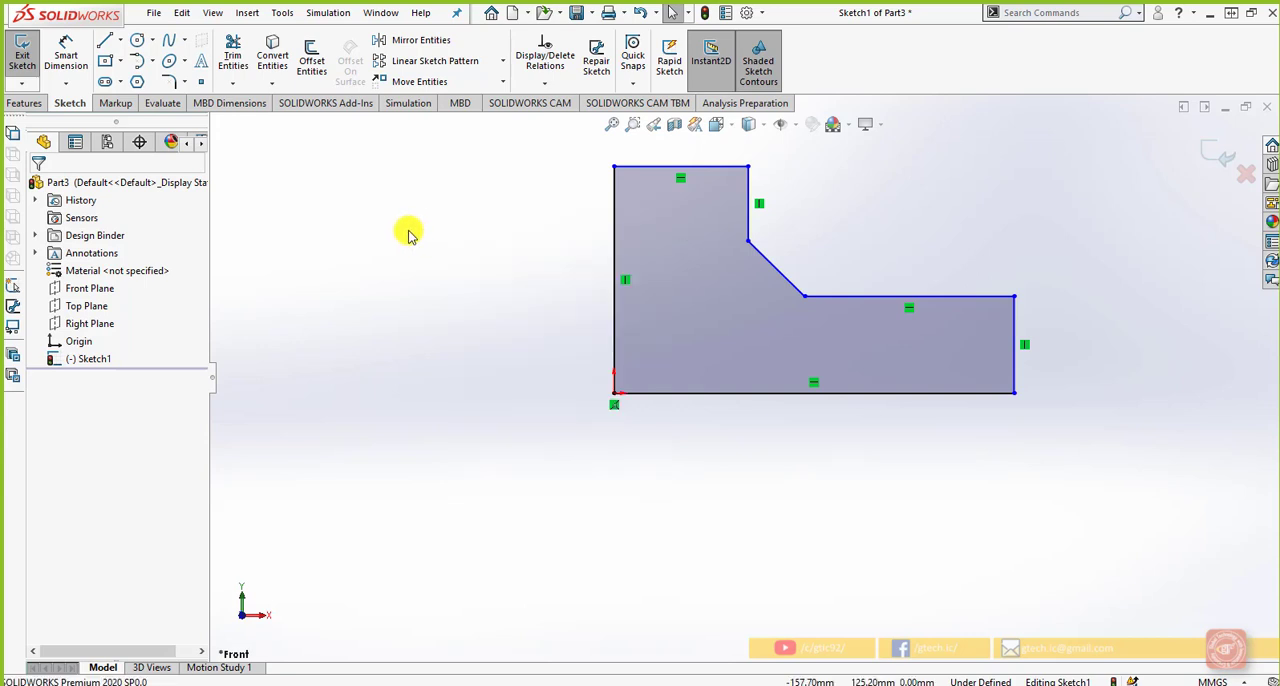
pyautogui.press('s')
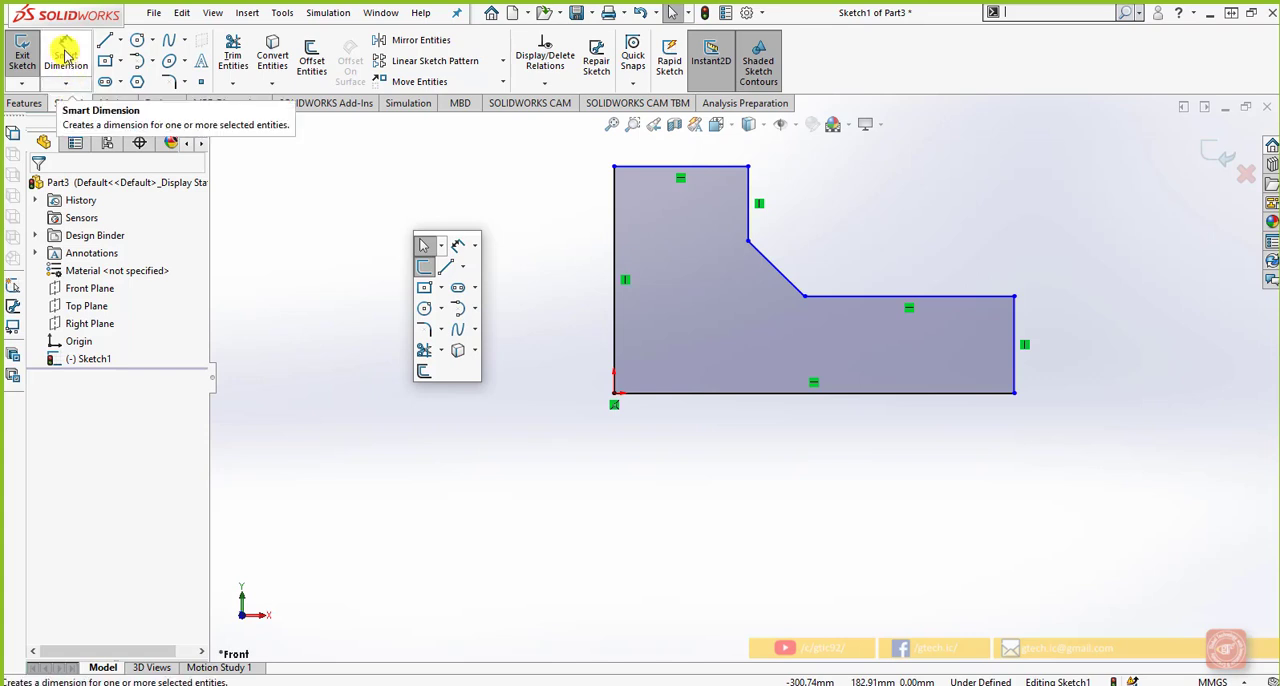
# Add a horizontal dimension below the profile's base line and set it to 300 mm
pyautogui.rightClick(66, 86)
pyautogui.click(67, 86)
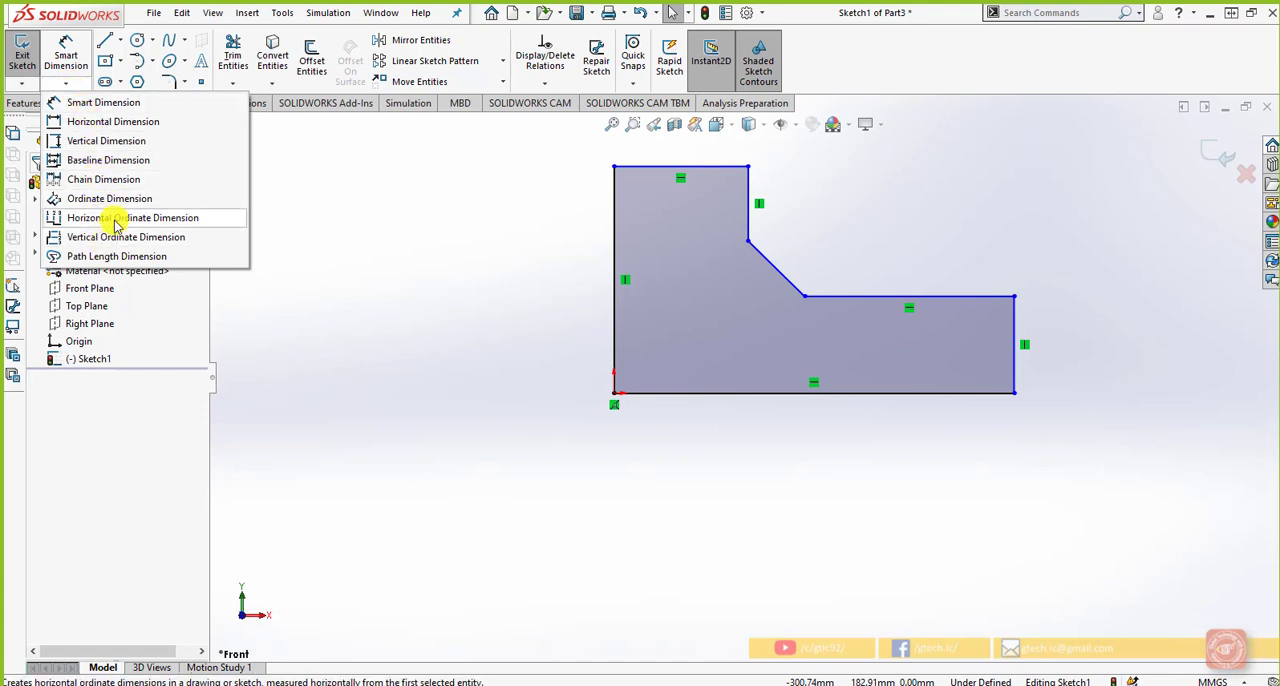
pyautogui.click(145, 129)
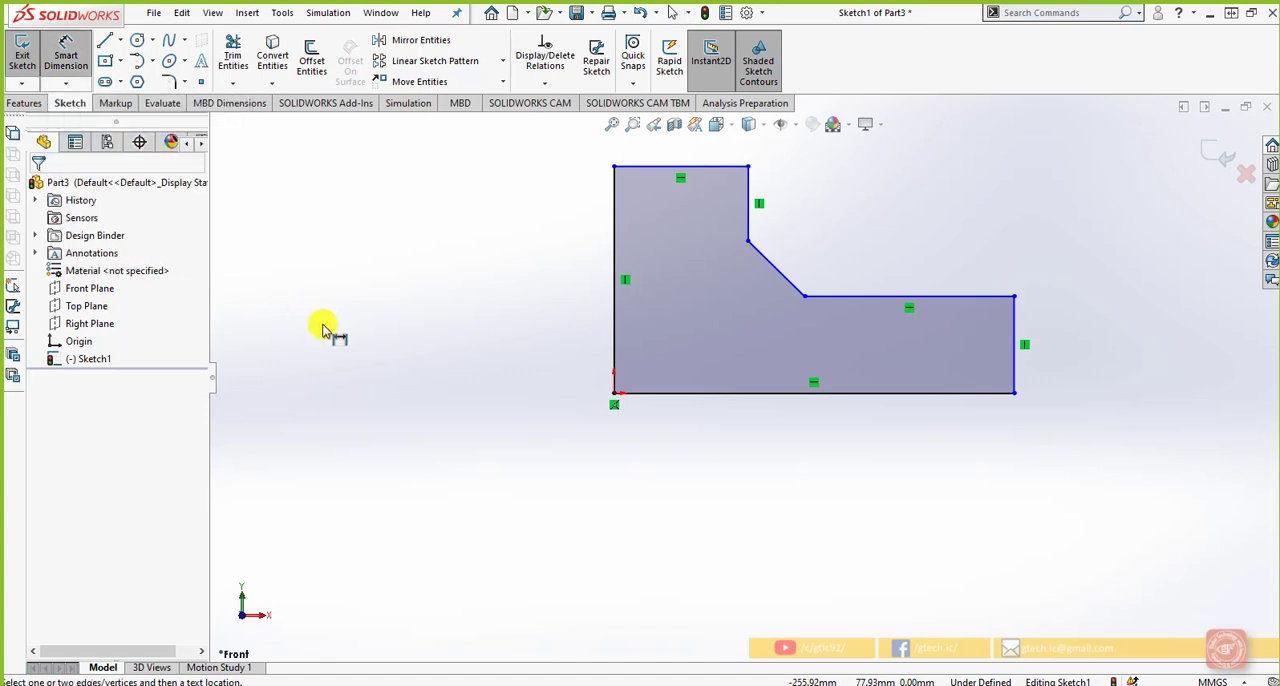
pyautogui.click(737, 394)
pyautogui.click(755, 440)
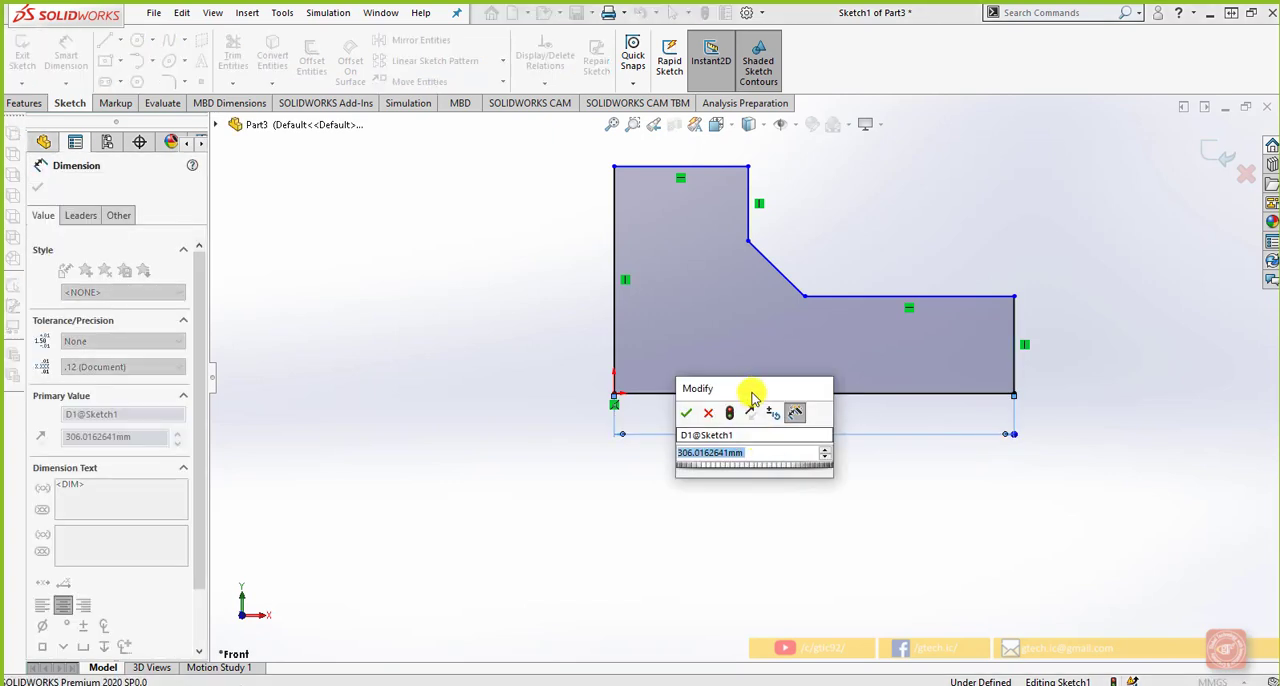
pyautogui.moveTo(751, 394)
pyautogui.mouseDown()
pyautogui.moveTo(549, 354)
pyautogui.moveTo(525, 380)
pyautogui.mouseUp()
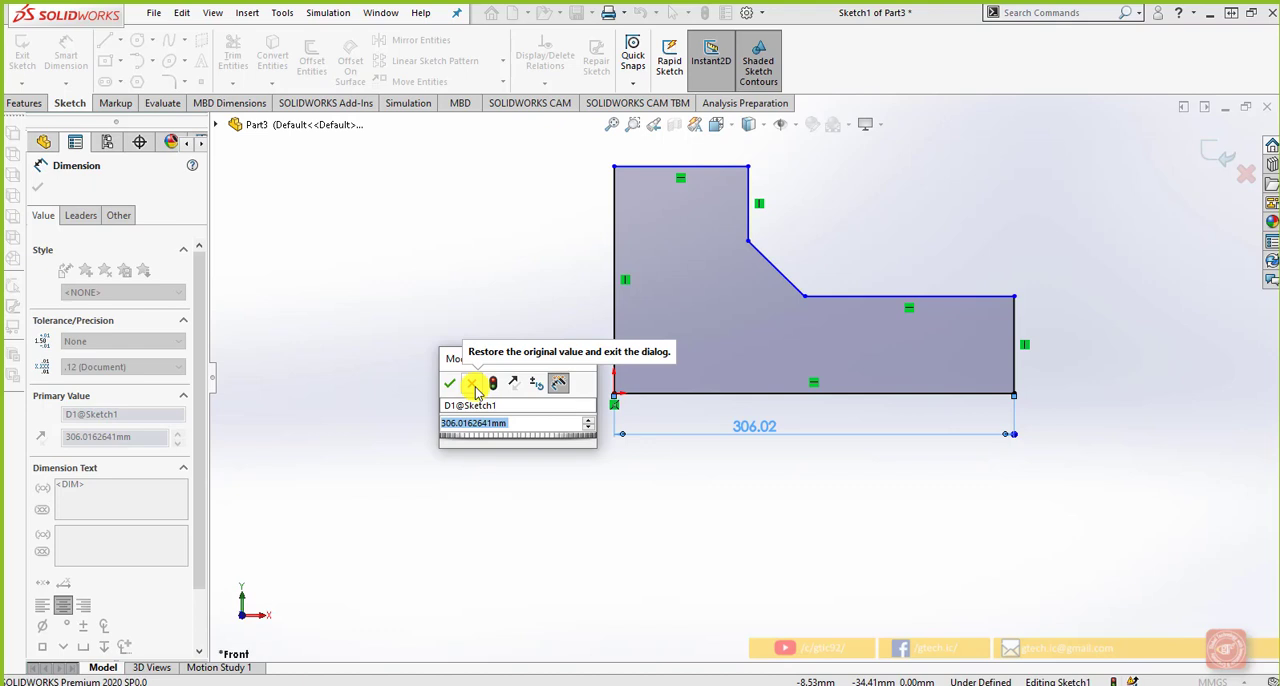
pyautogui.click(513, 428)
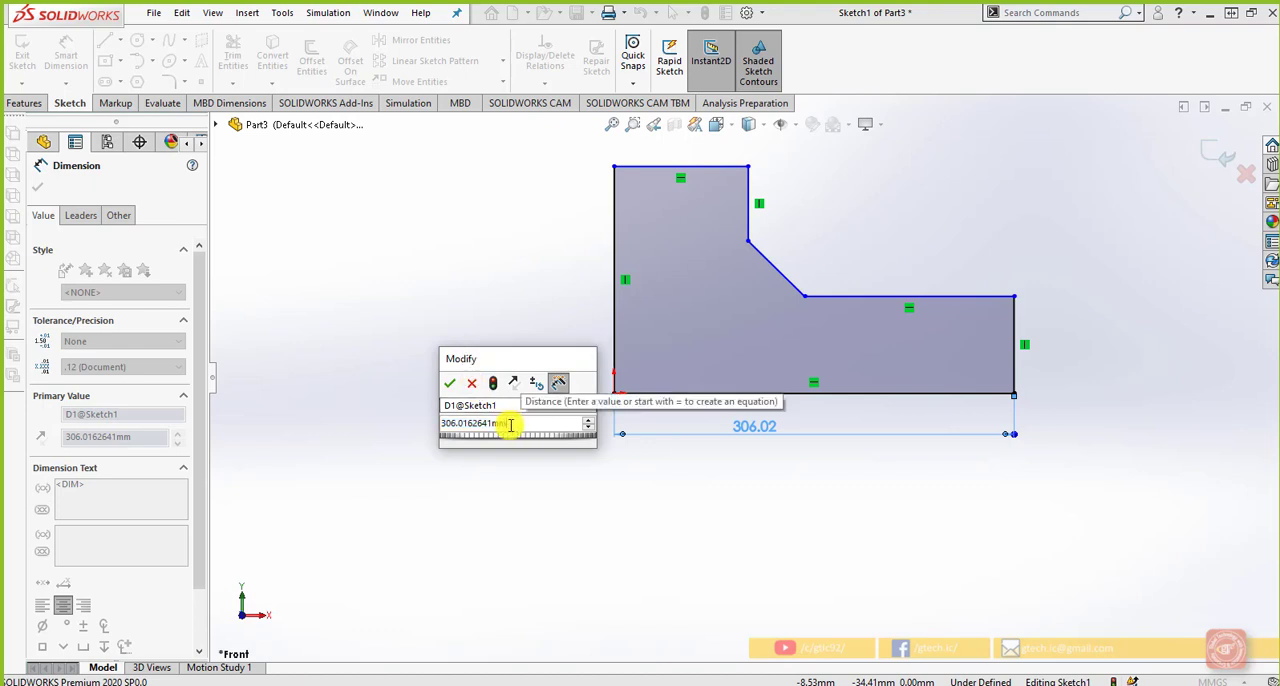
pyautogui.moveTo(510, 425); pyautogui.dragTo(423, 423)
pyautogui.write('300')
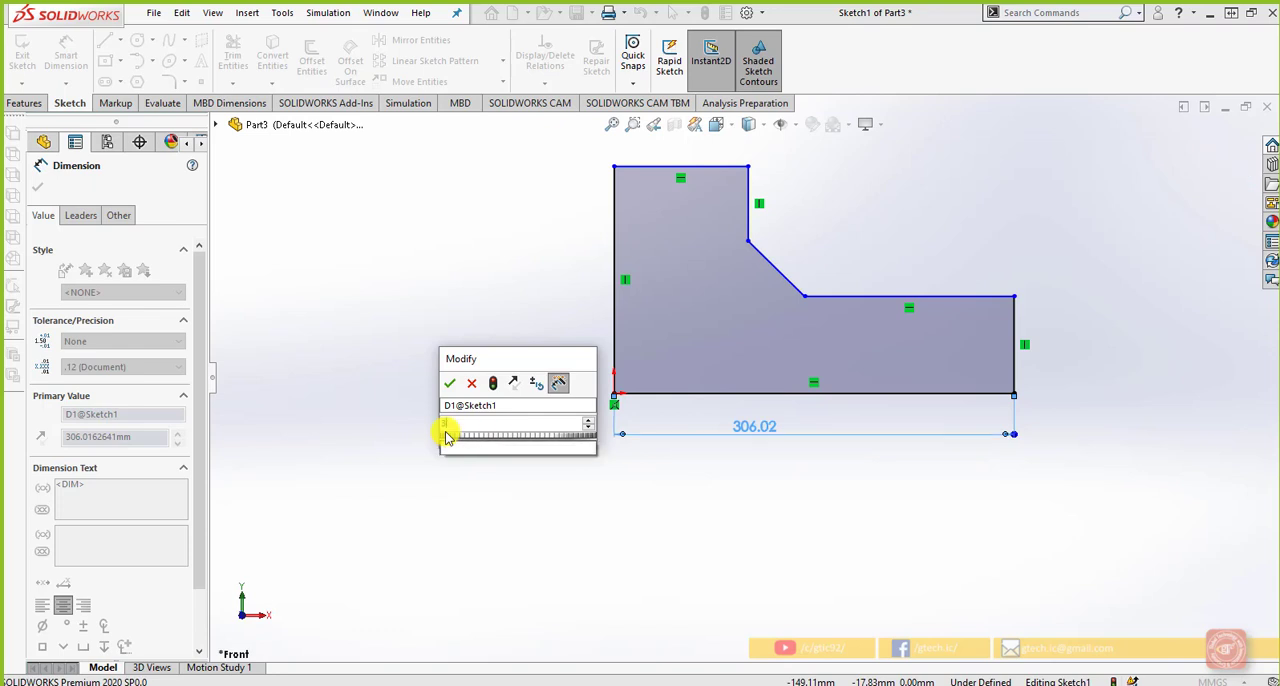
pyautogui.click(543, 406)
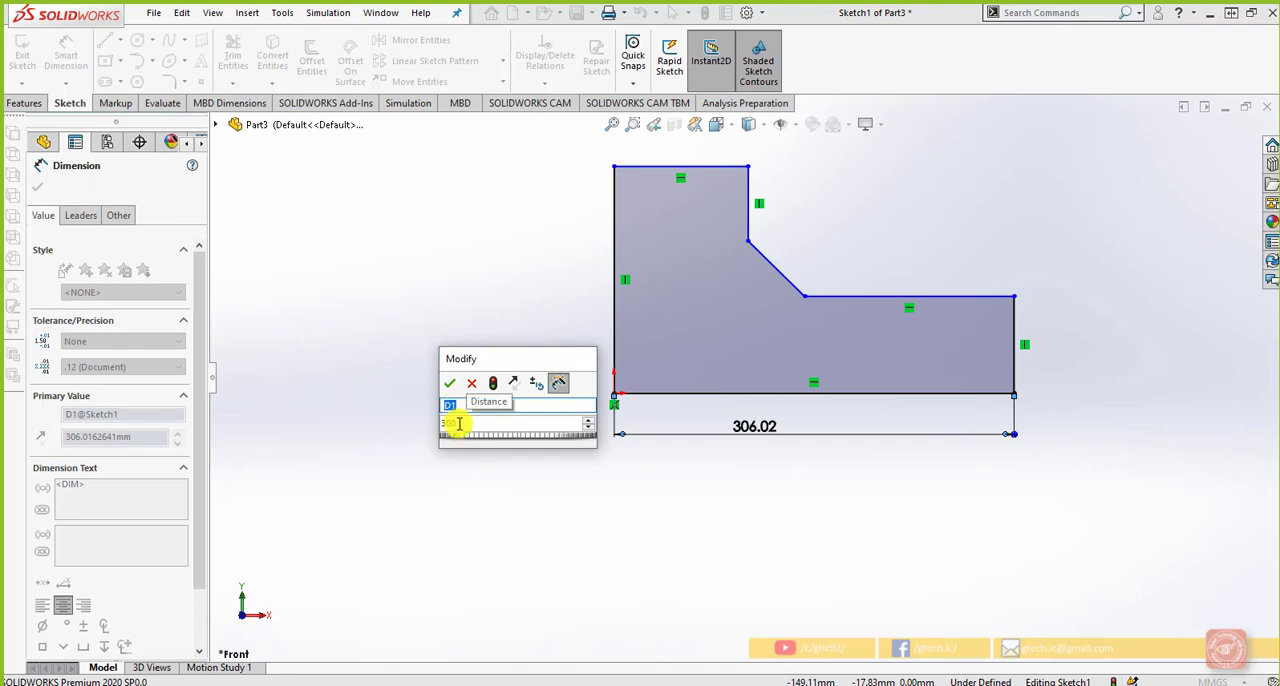
pyautogui.moveTo(462, 436)
pyautogui.mouseDown()
pyautogui.moveTo(551, 437)
pyautogui.moveTo(503, 434)
pyautogui.moveTo(493, 447)
pyautogui.mouseUp()
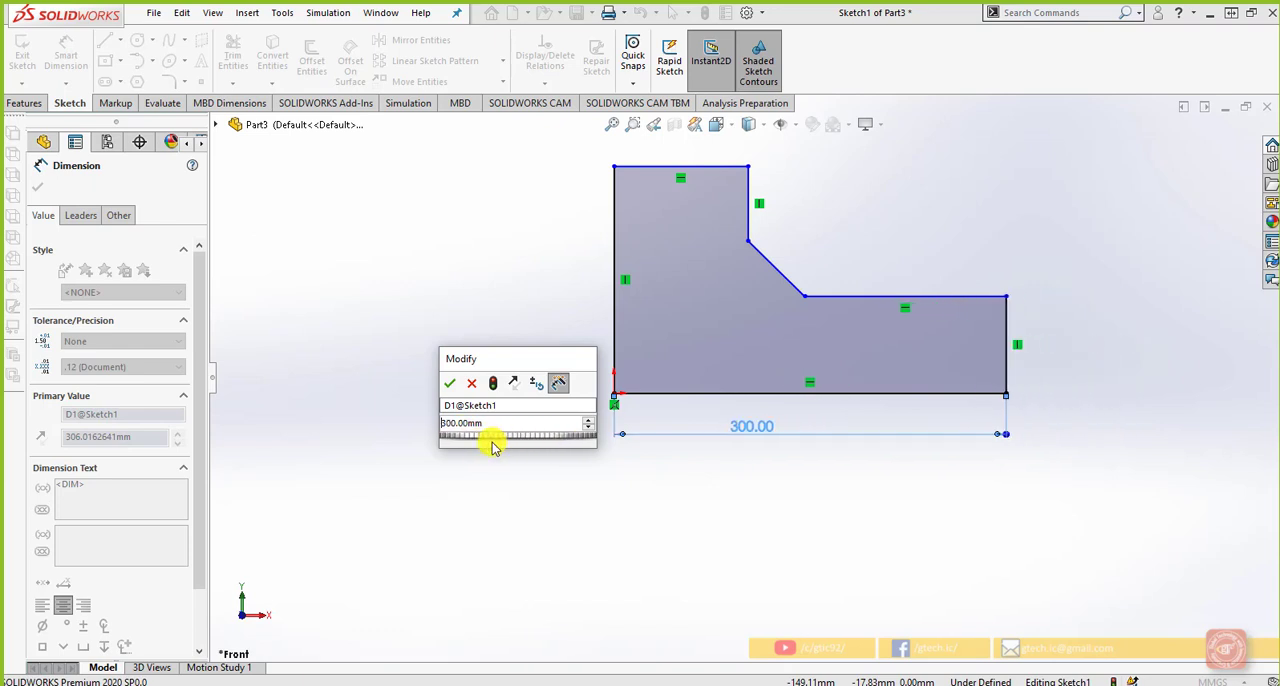
# Try stepping the base dimension up to 320 mm and back down to 300 mm
pyautogui.click(588, 421)
pyautogui.click(588, 421)
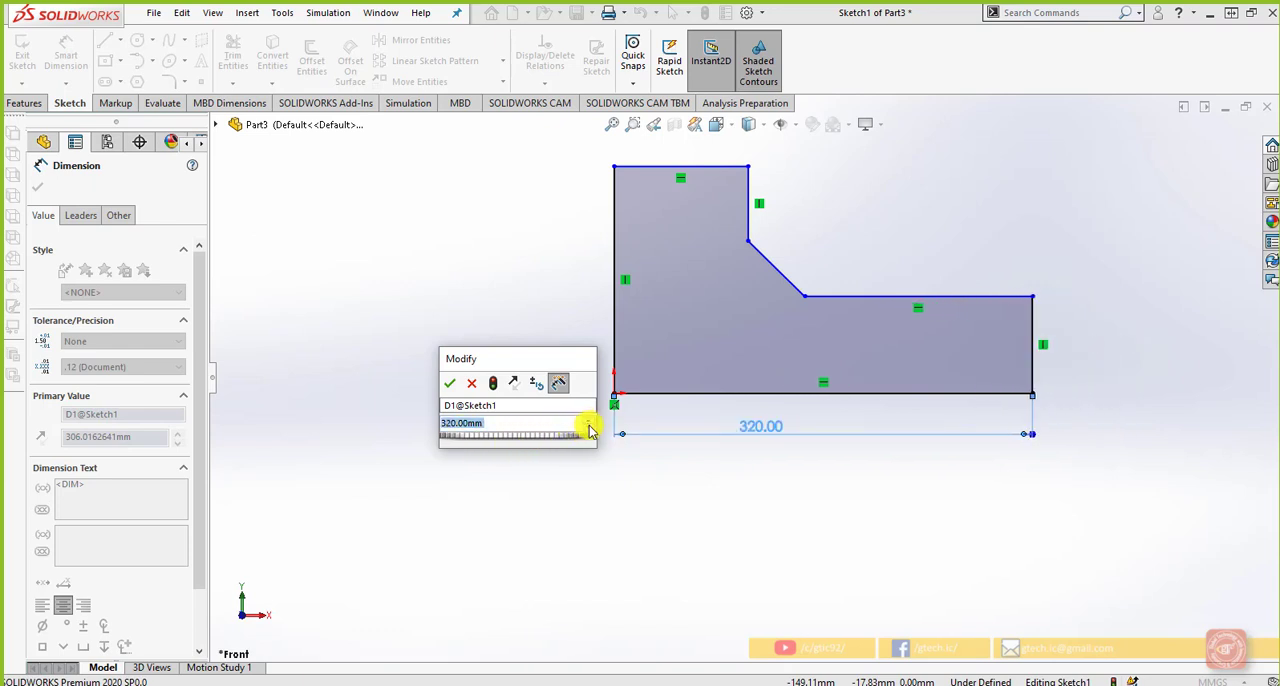
pyautogui.click(589, 430)
pyautogui.click(589, 430)
pyautogui.click(589, 430)
pyautogui.click(589, 421)
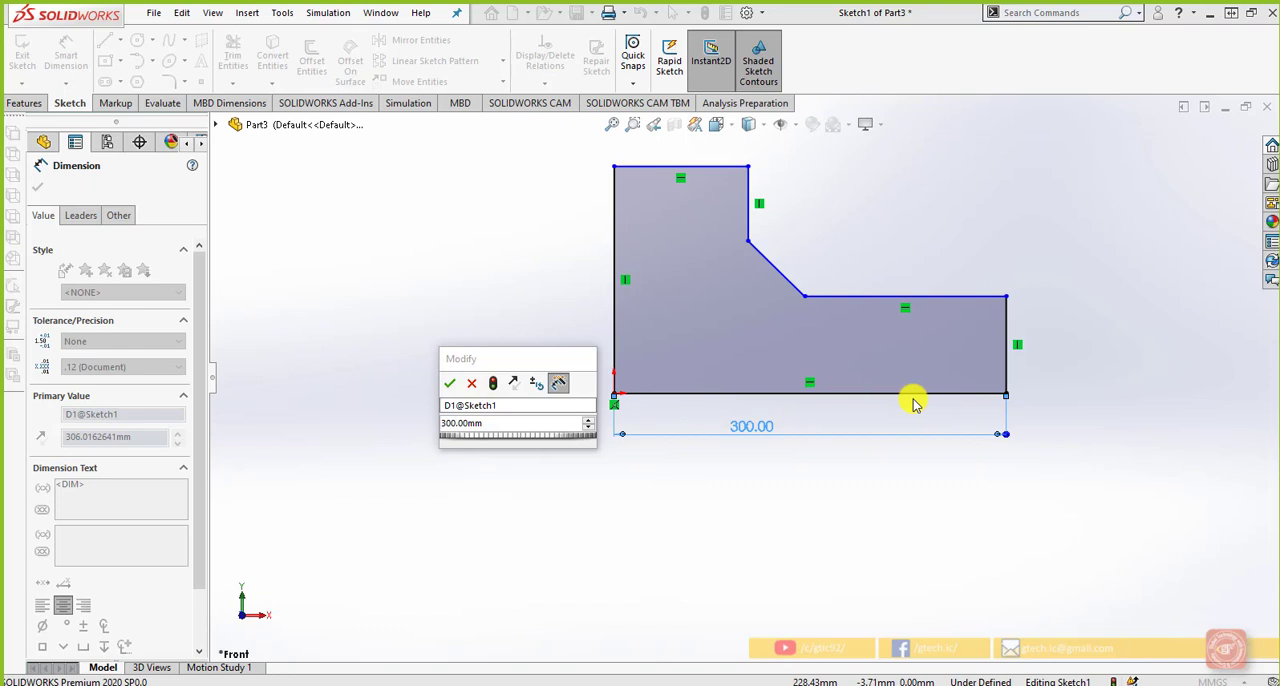
# Set the step increment for the dimension value to 5 mm
pyautogui.click(535, 386)
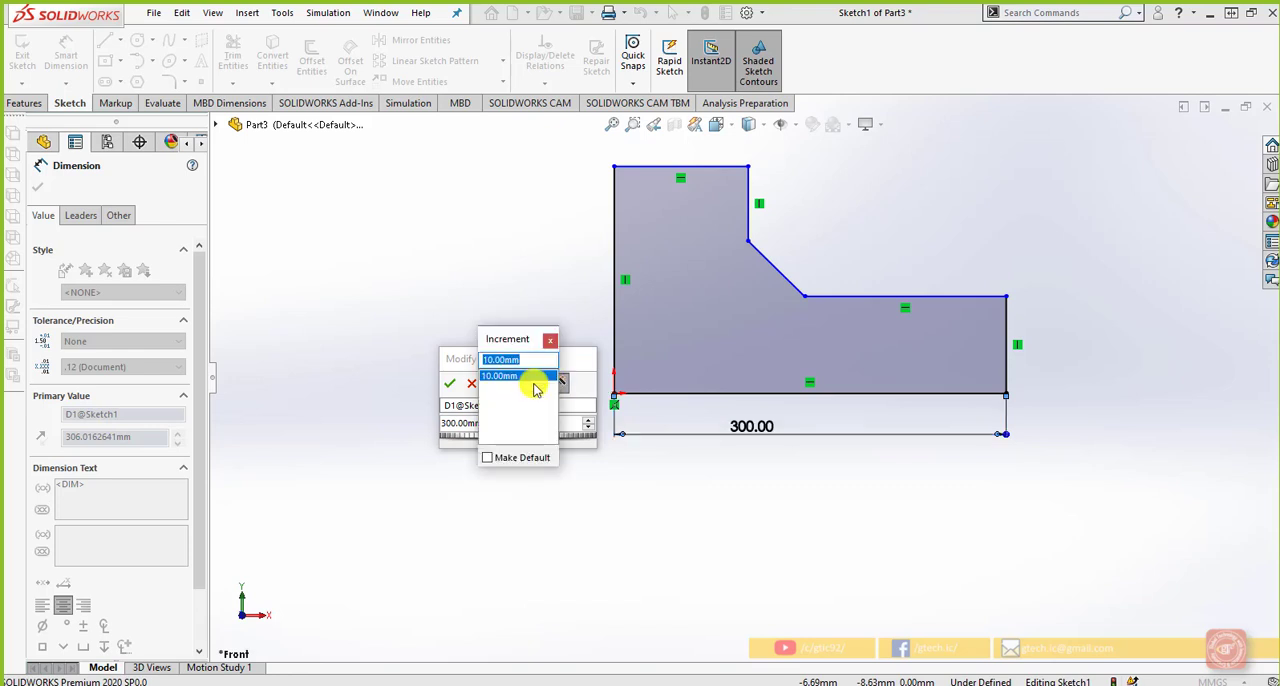
pyautogui.moveTo(529, 340); pyautogui.dragTo(697, 450)
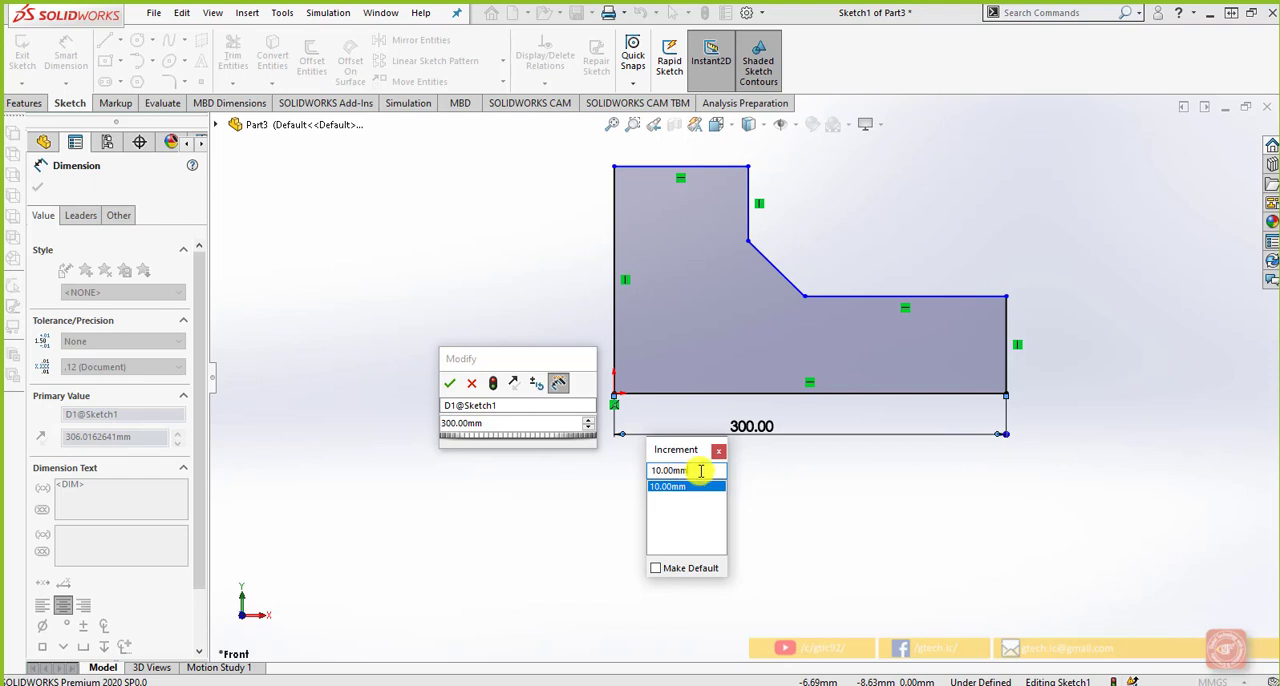
pyautogui.moveTo(694, 471)
pyautogui.mouseDown()
pyautogui.moveTo(655, 473)
pyautogui.moveTo(705, 470)
pyautogui.mouseUp()
pyautogui.write('5')
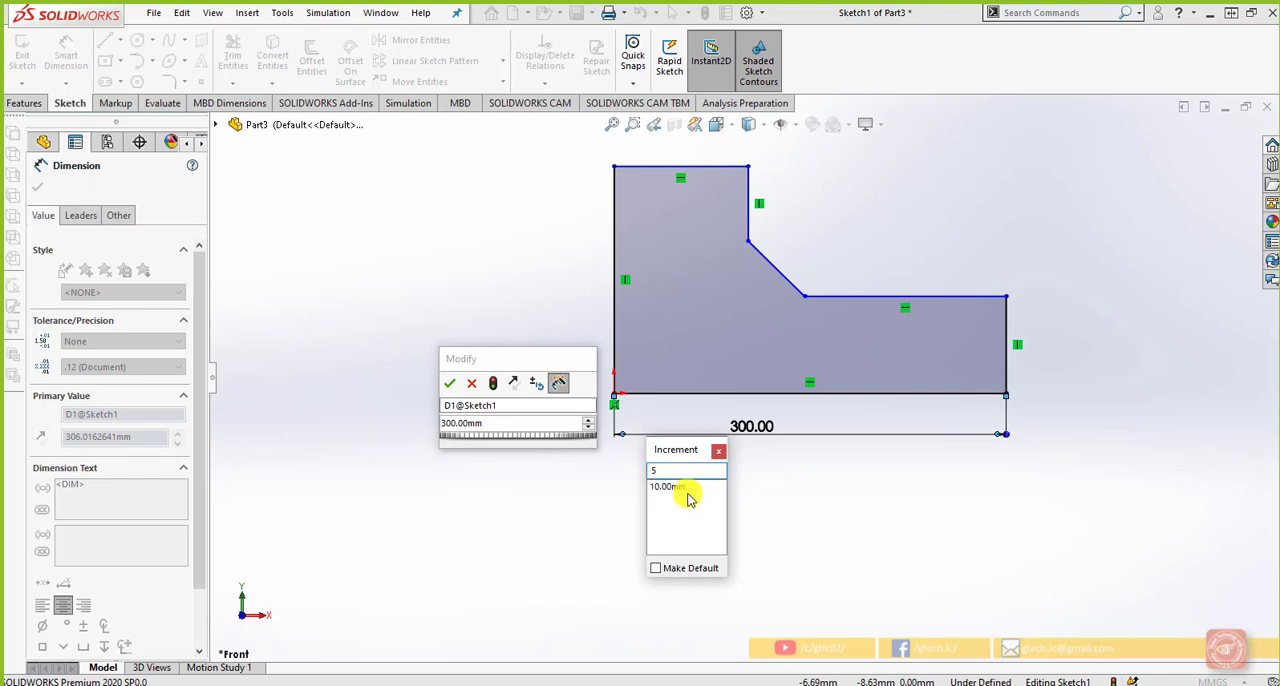
pyautogui.press('BackSpace')
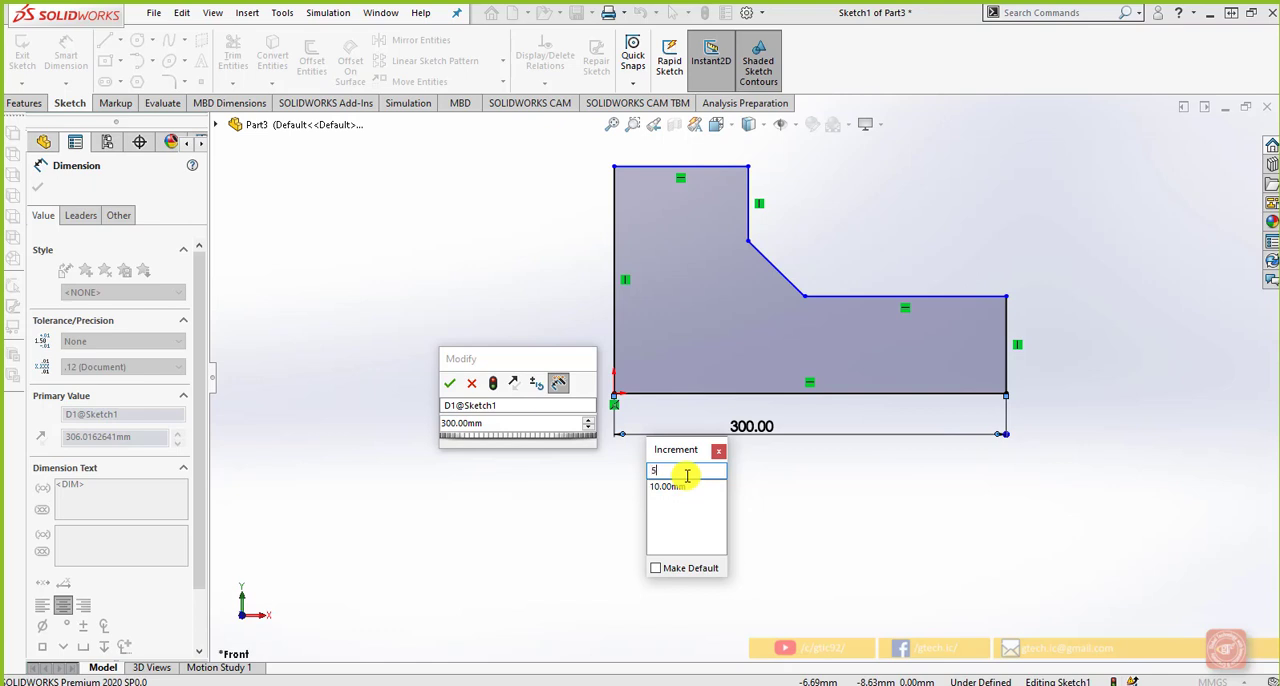
pyautogui.write('5')
pyautogui.press('Return')
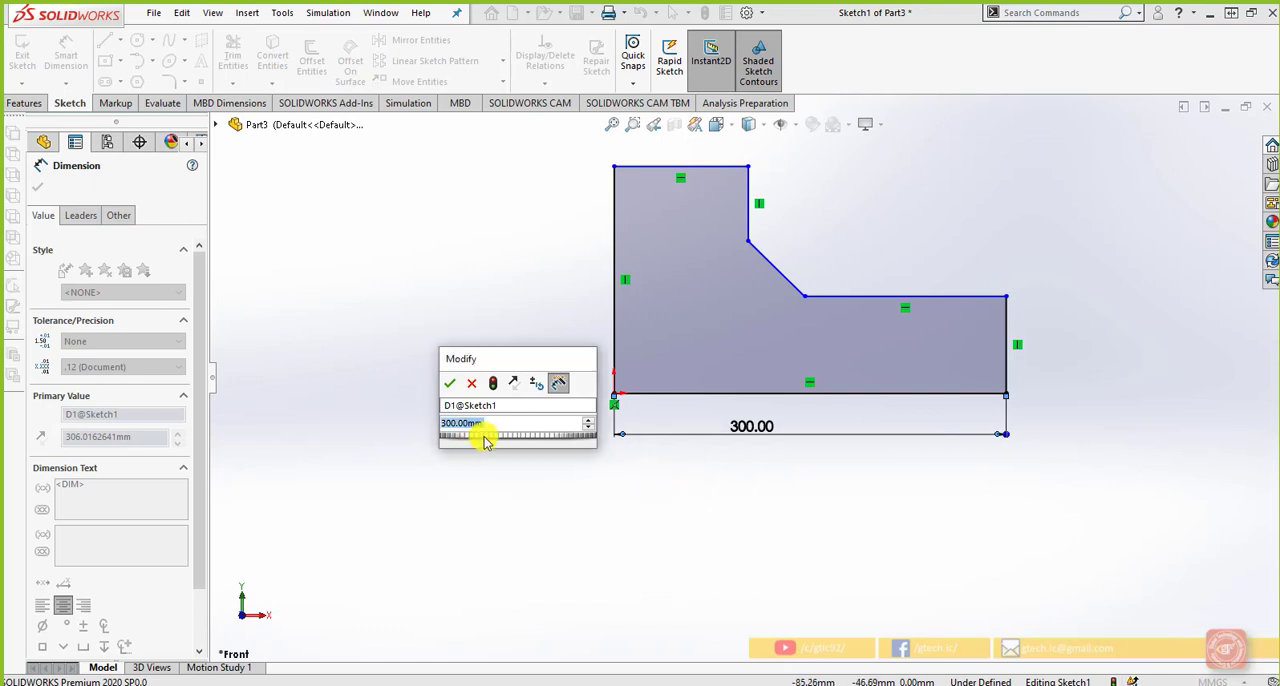
# Raise the base dimension to 375 mm, fine-tuning it in 5 mm increments
pyautogui.moveTo(485, 442); pyautogui.dragTo(528, 438)
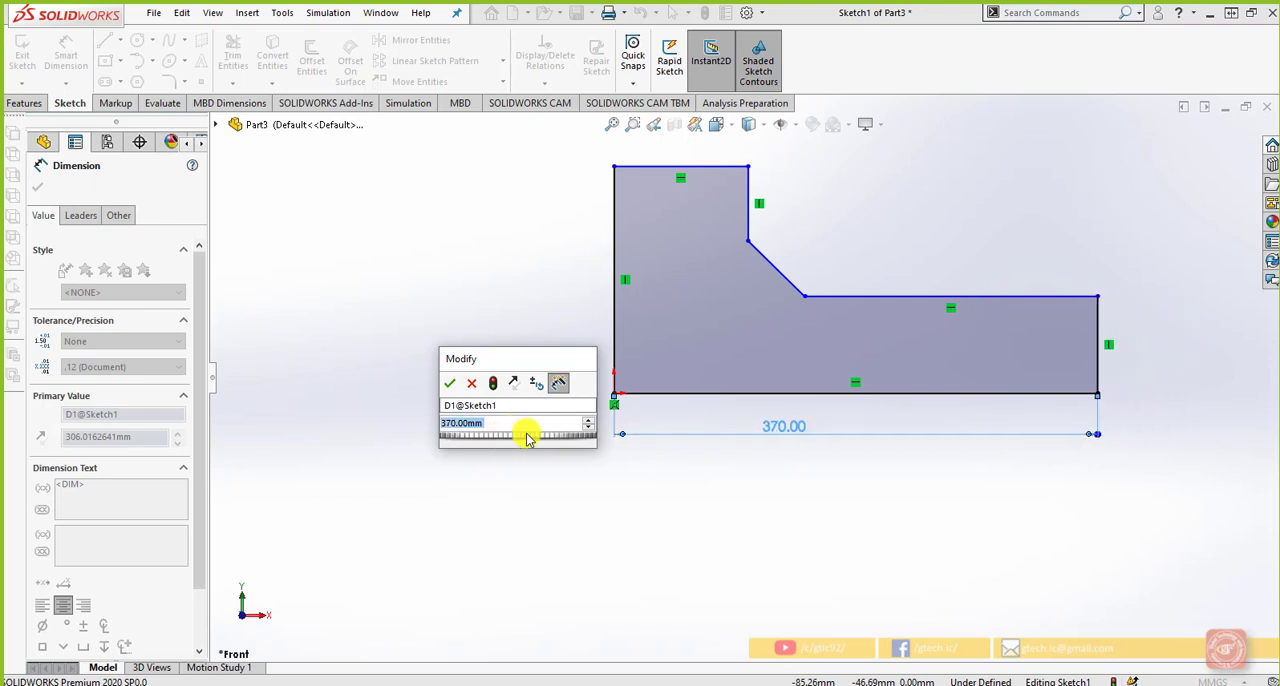
pyautogui.click(589, 422)
pyautogui.click(590, 423)
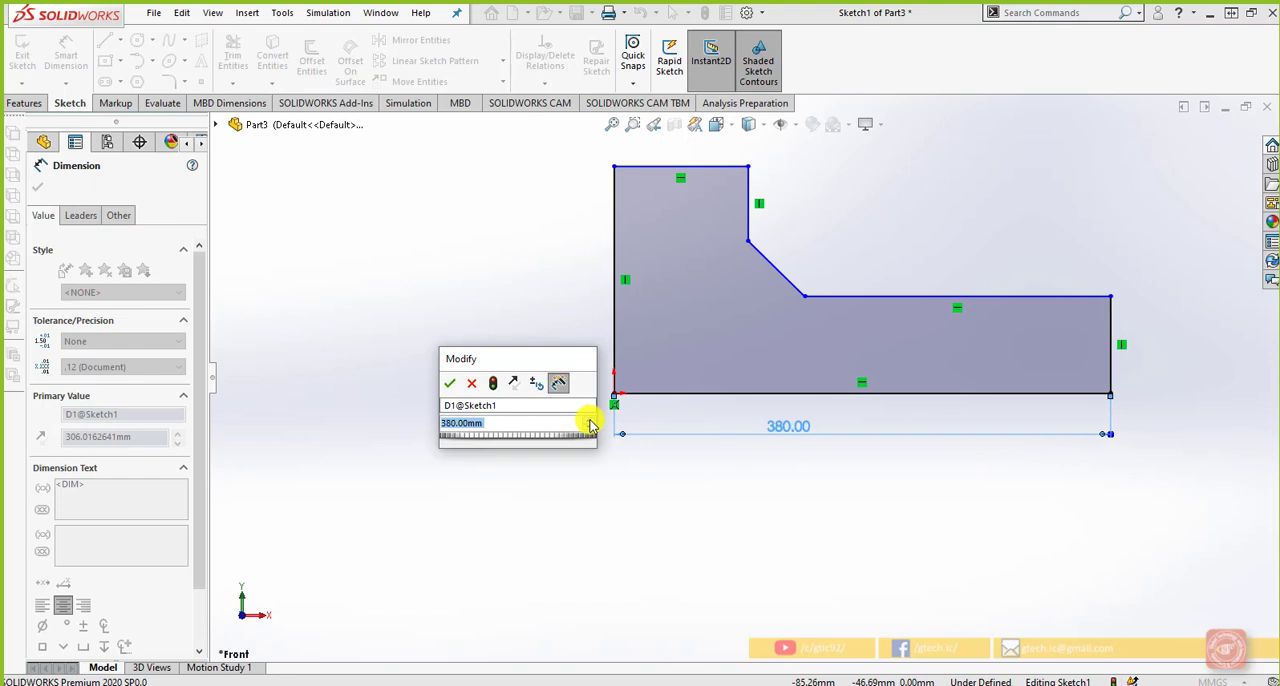
pyautogui.click(589, 421)
pyautogui.click(589, 428)
pyautogui.click(589, 428)
# Set the dimension value's step increment back to 10 mm
pyautogui.click(536, 383)
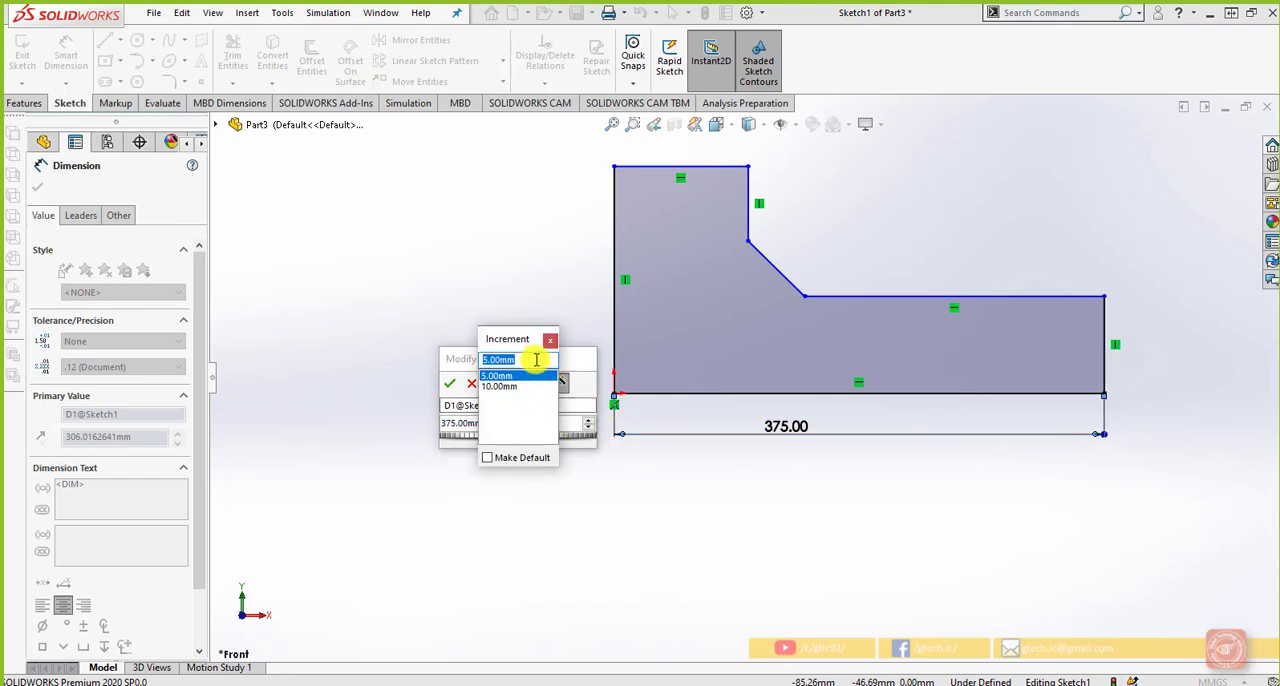
pyautogui.write('10')
pyautogui.press('Return')
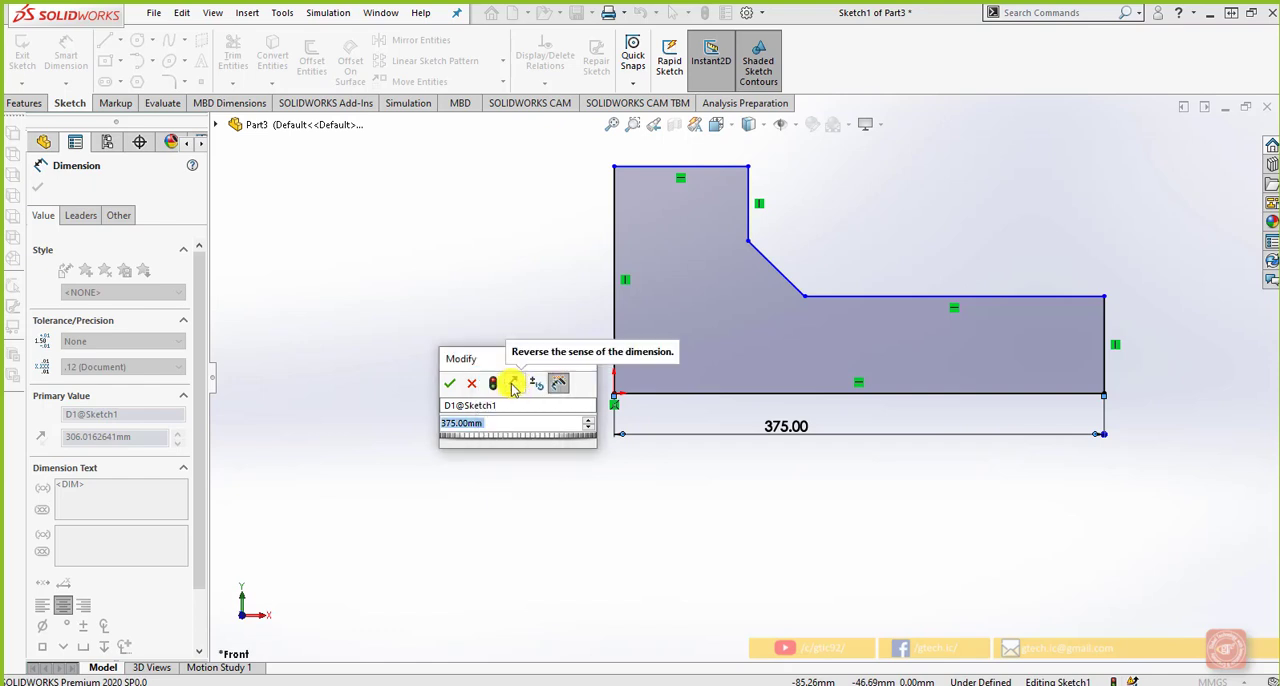
# Reverse the sense of the base dimension and flip it back to its original direction
pyautogui.click(514, 385)
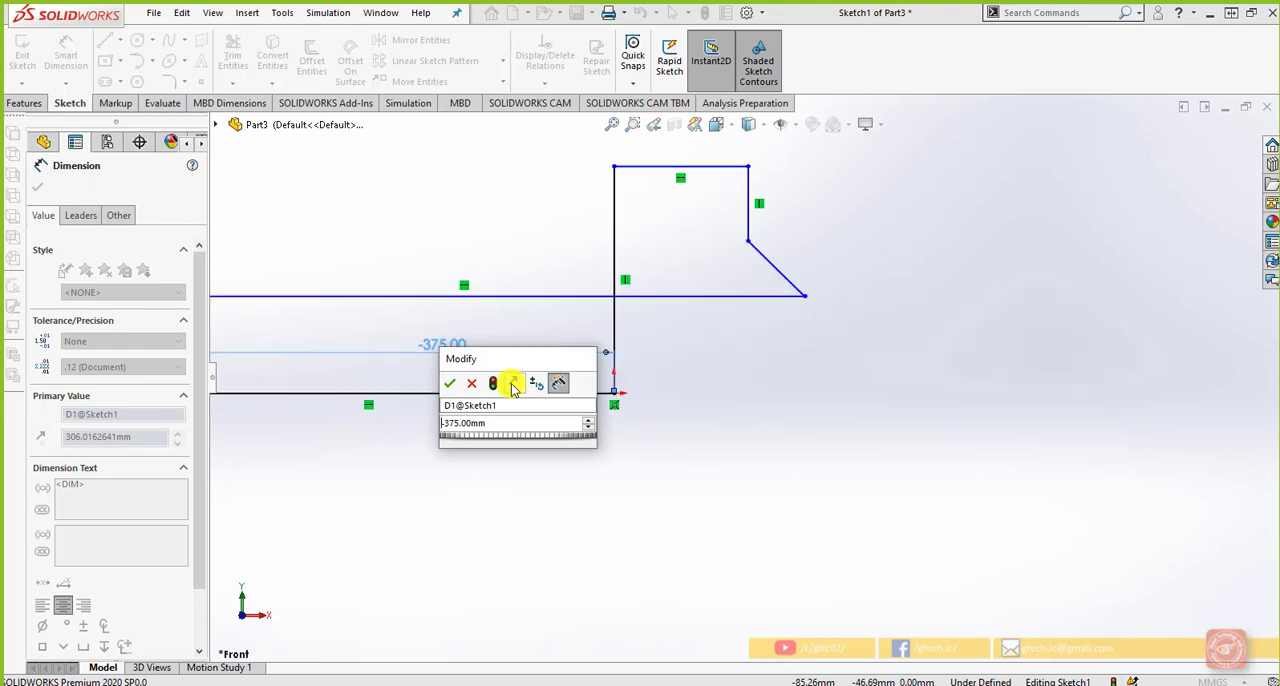
pyautogui.scroll(4, 608, 477)
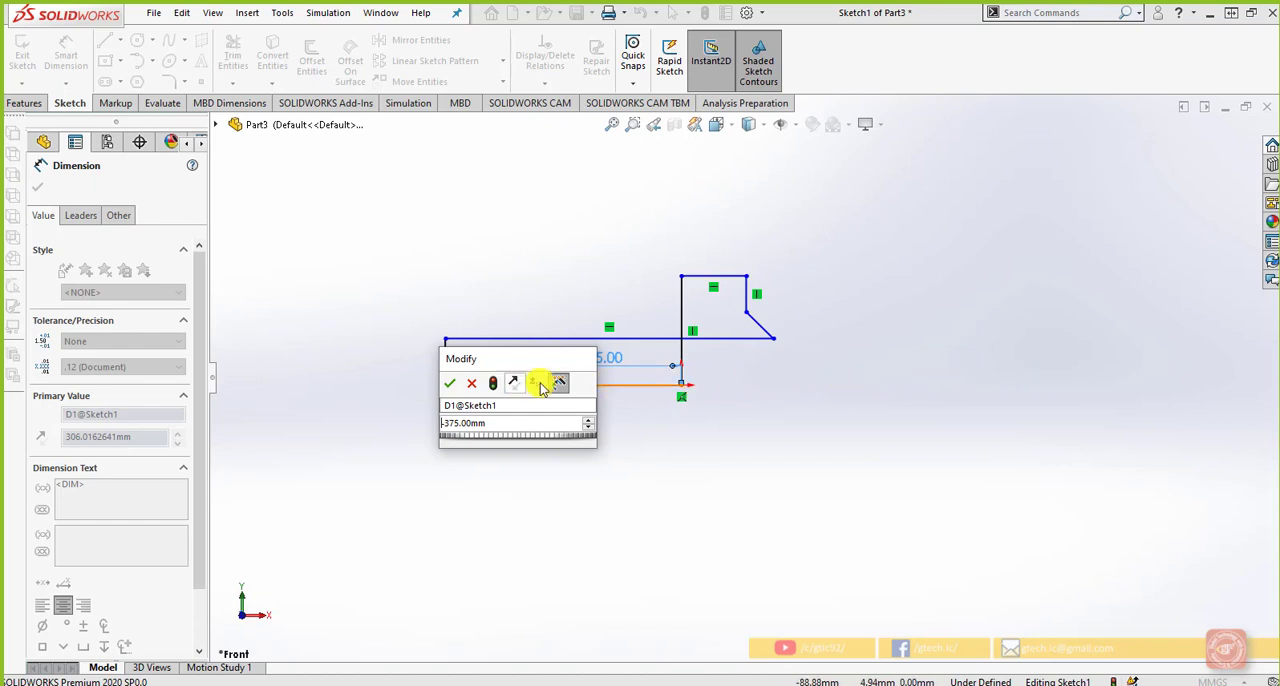
pyautogui.click(510, 386)
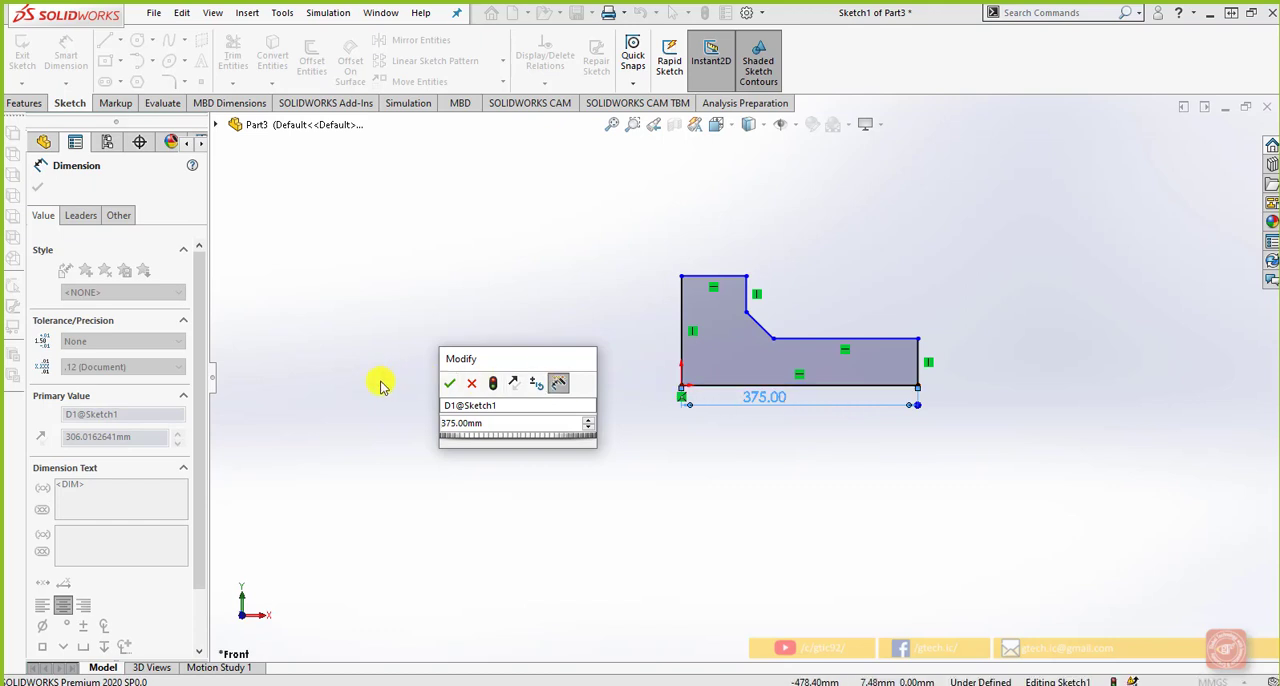
# Rename the base dimension to Length, keep it marked for import into drawings, and accept it
pyautogui.click(560, 385)
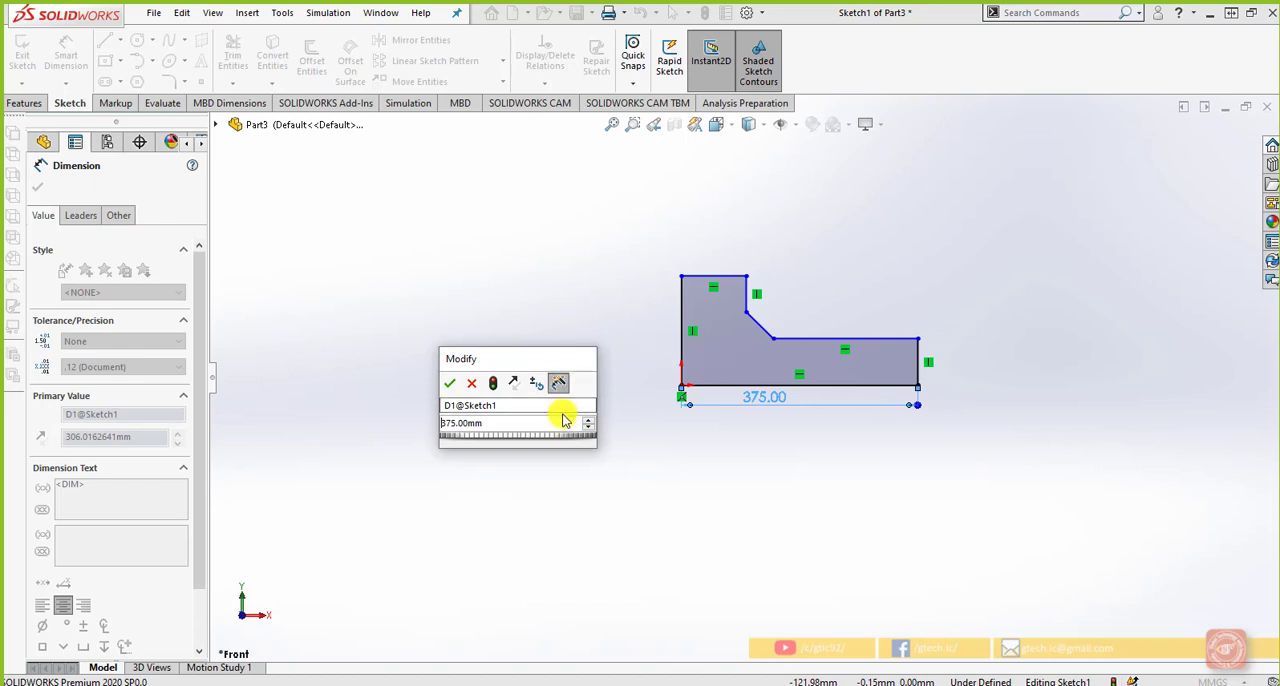
pyautogui.click(510, 407)
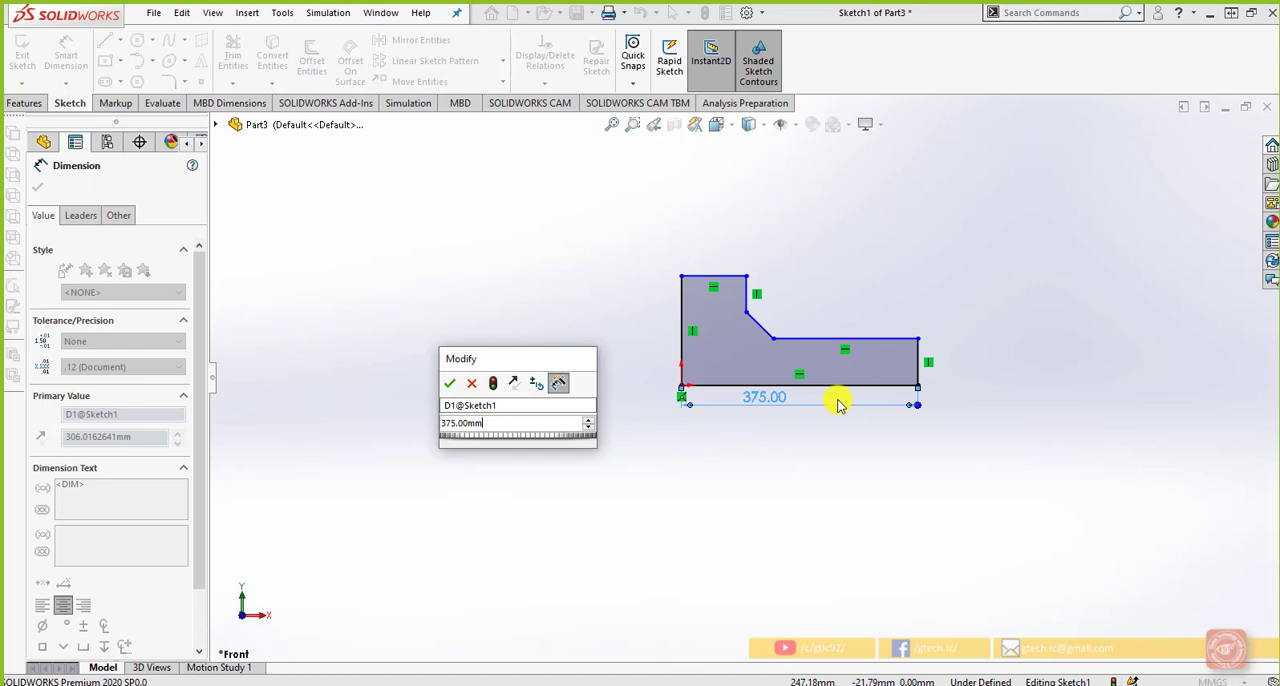
pyautogui.click(573, 404)
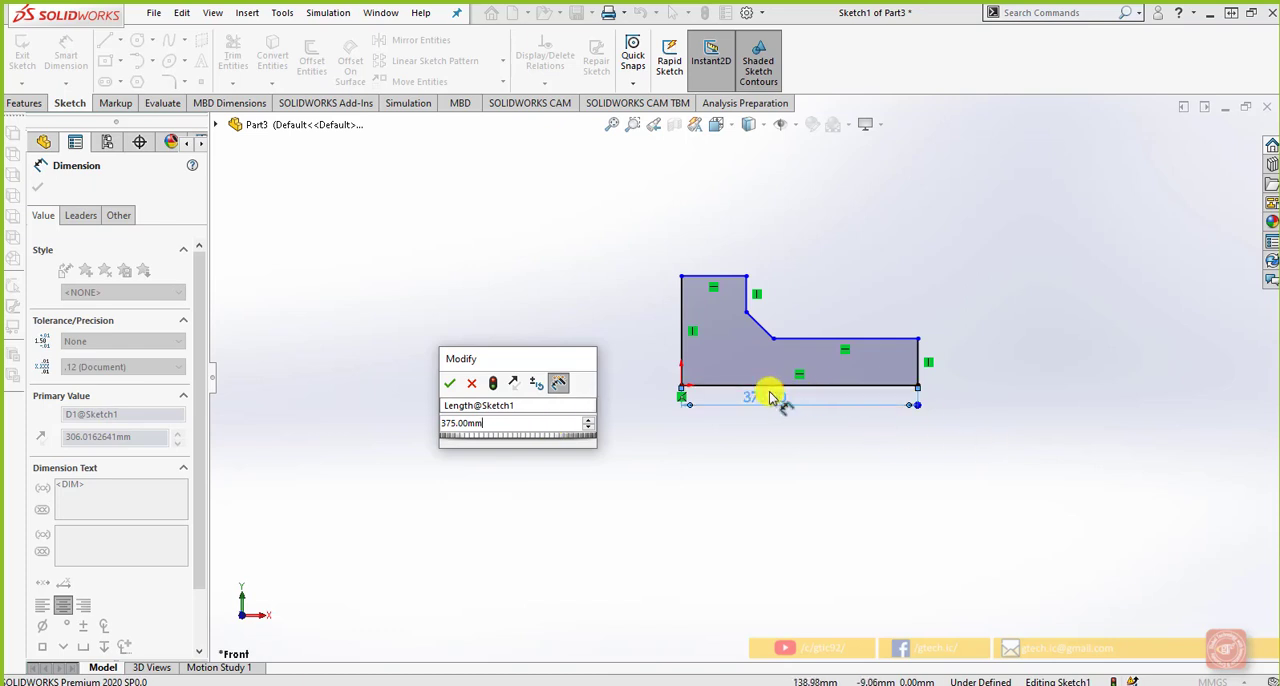
pyautogui.scroll(1, 777, 397)
pyautogui.scroll(-1, 733, 350)
pyautogui.click(455, 385)
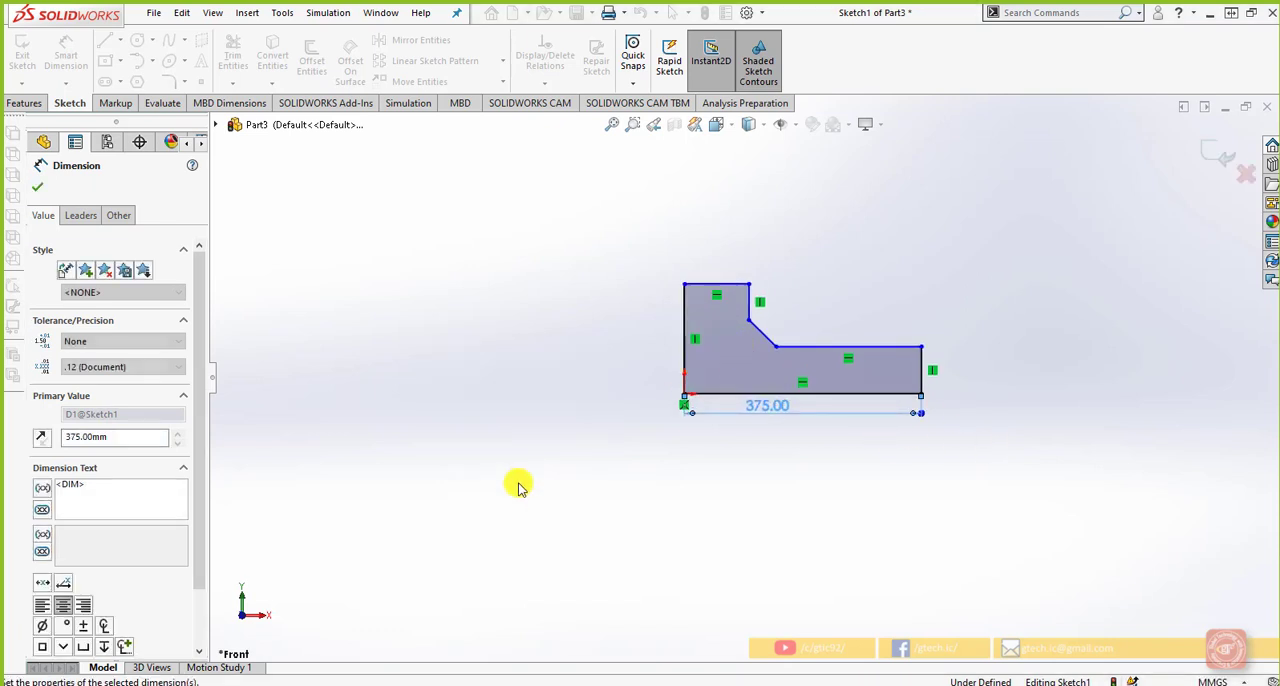
# Try adding a horizontal dimension to the L-profile's short right vertical edge and to its upper ledge line, without placing either
pyautogui.click(755, 458)
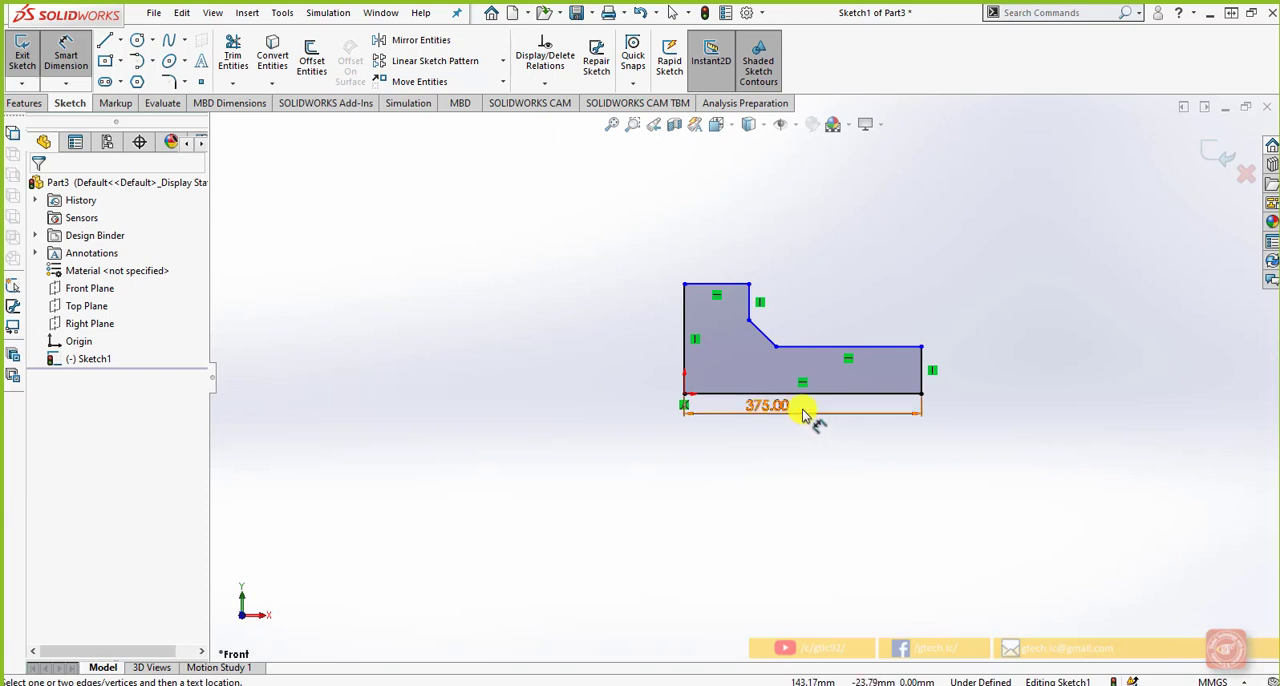
pyautogui.scroll(1, 749, 471)
pyautogui.scroll(-1, 802, 403)
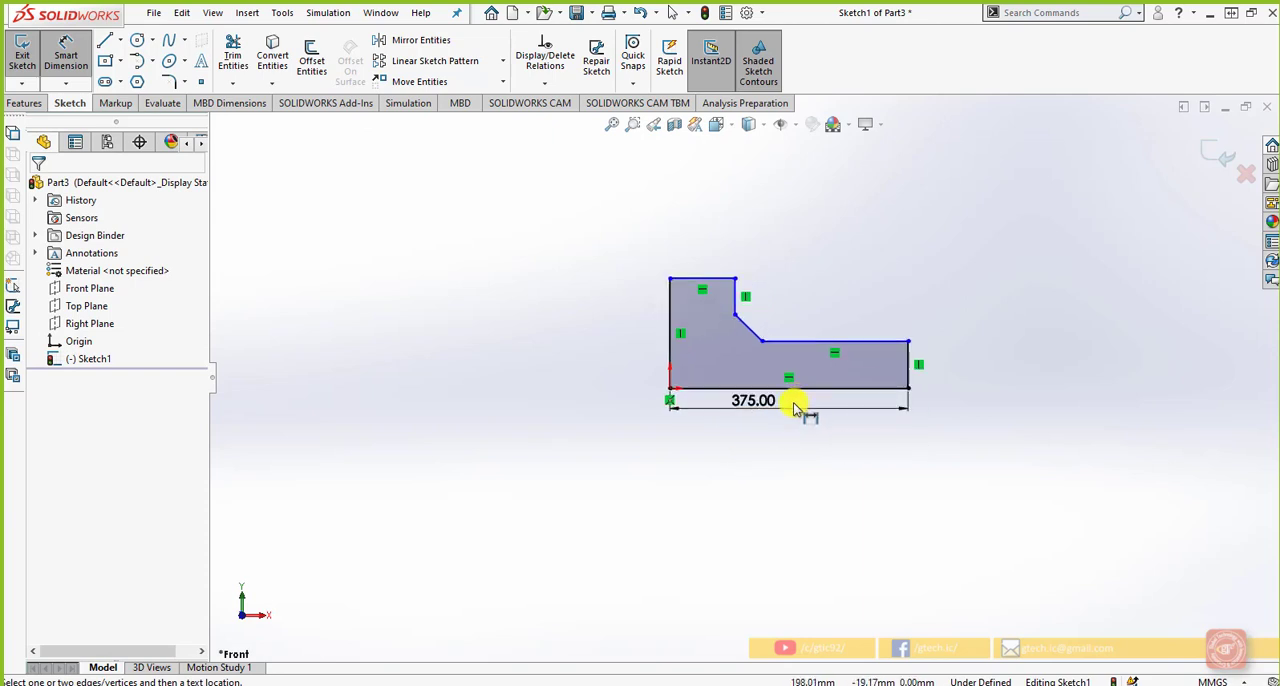
pyautogui.click(912, 376)
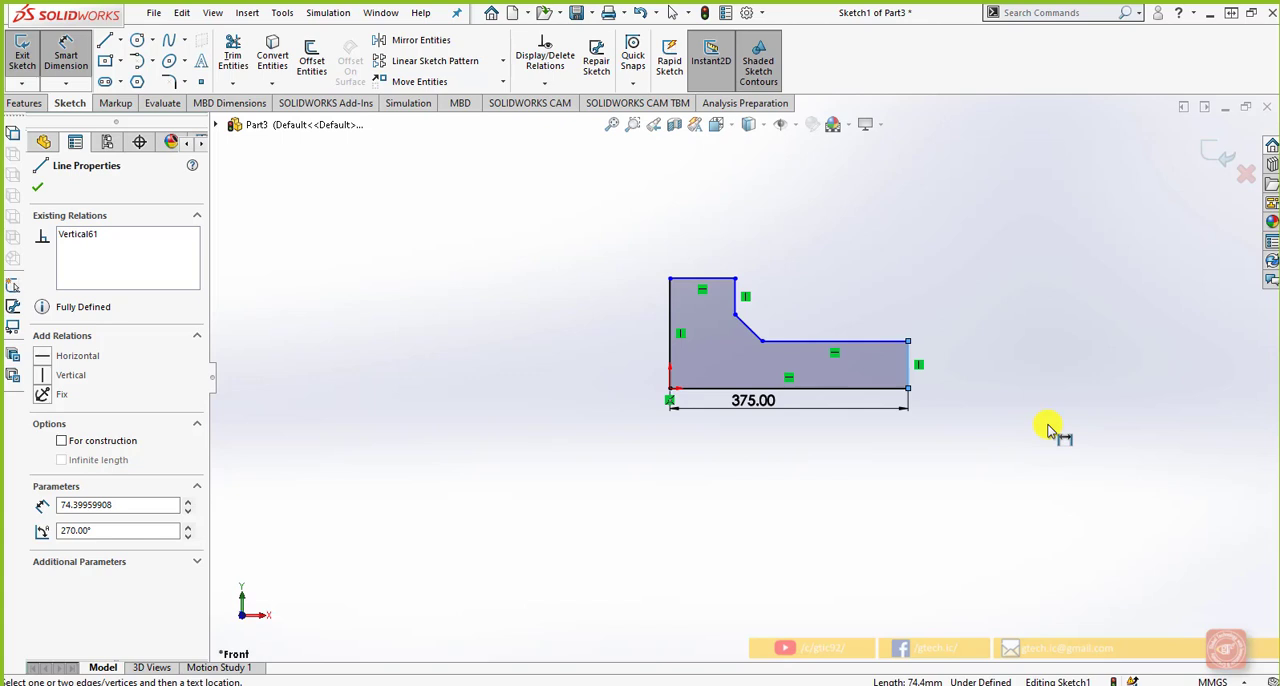
pyautogui.click(862, 343)
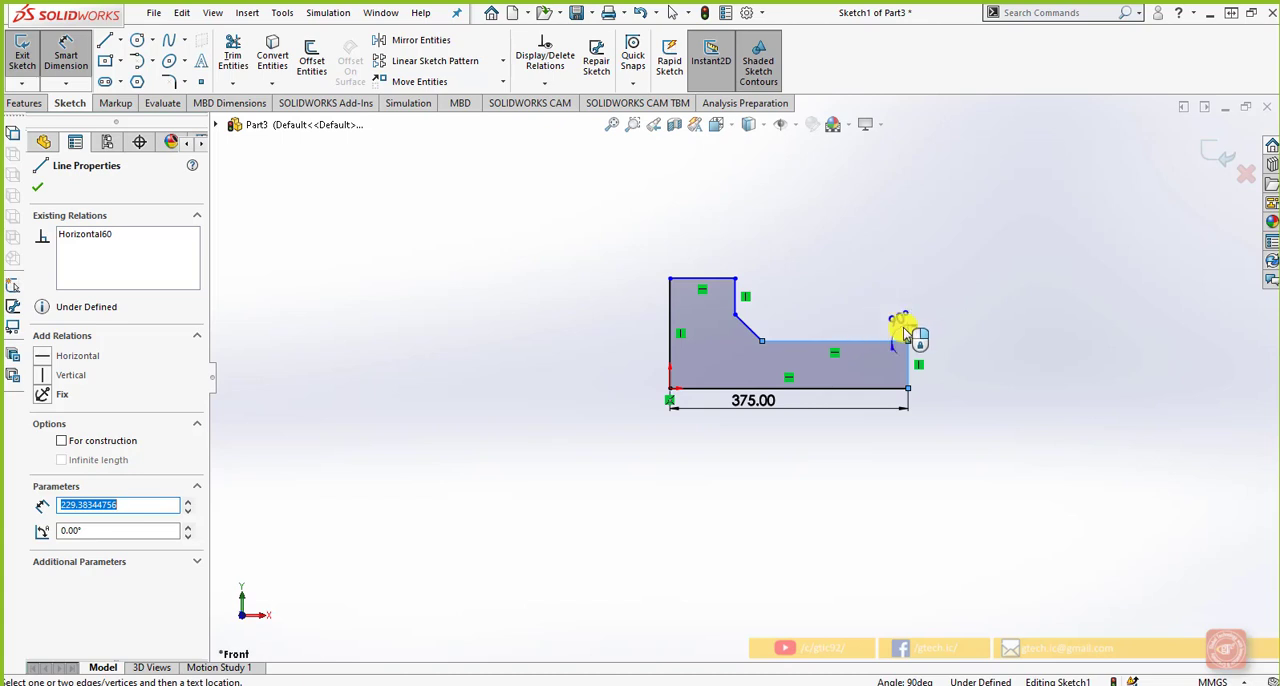
pyautogui.press('Escape')
pyautogui.click(876, 336)
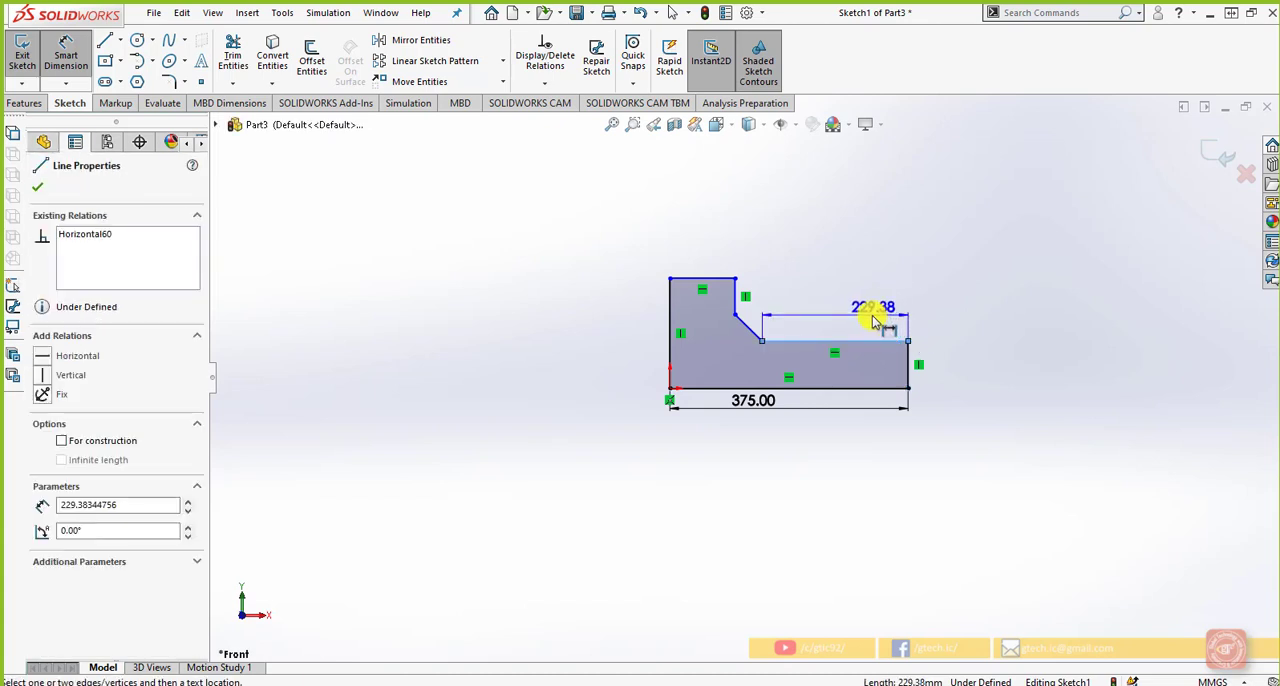
pyautogui.press('Escape')
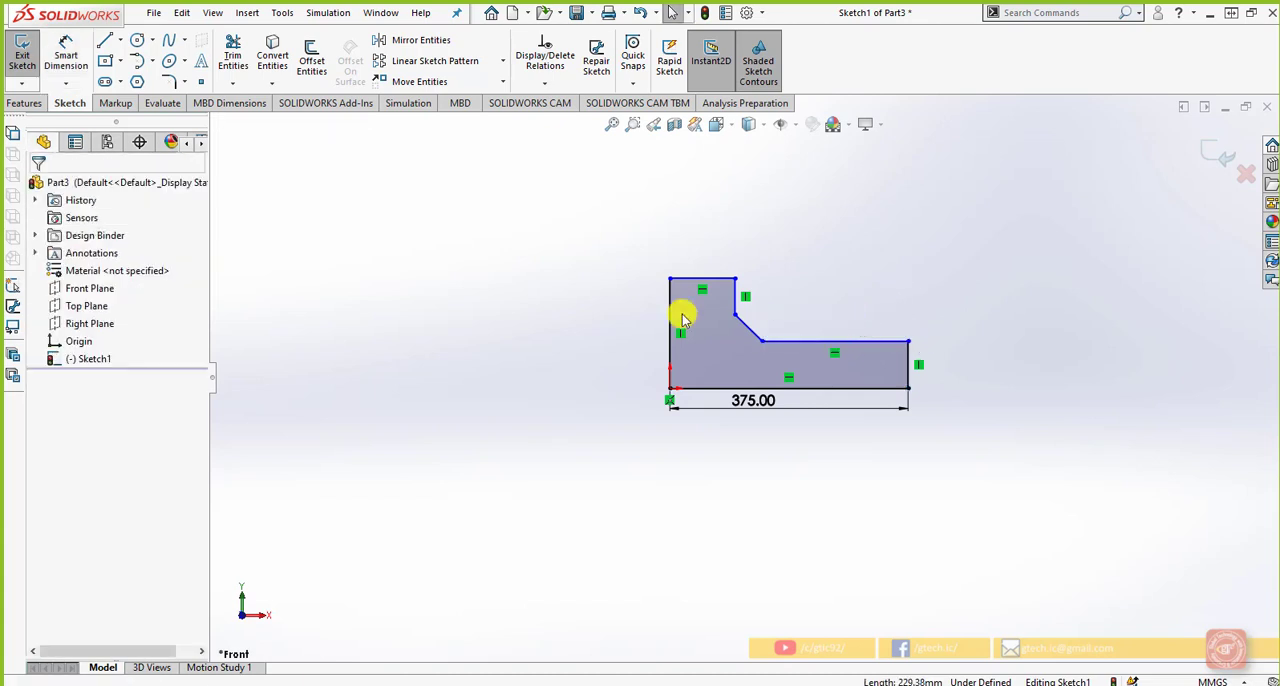
# Add a vertical dimension of 75 mm to the L-profile's short right edge using the Vertical Dimension tool
pyautogui.click(65, 82)
pyautogui.click(107, 146)
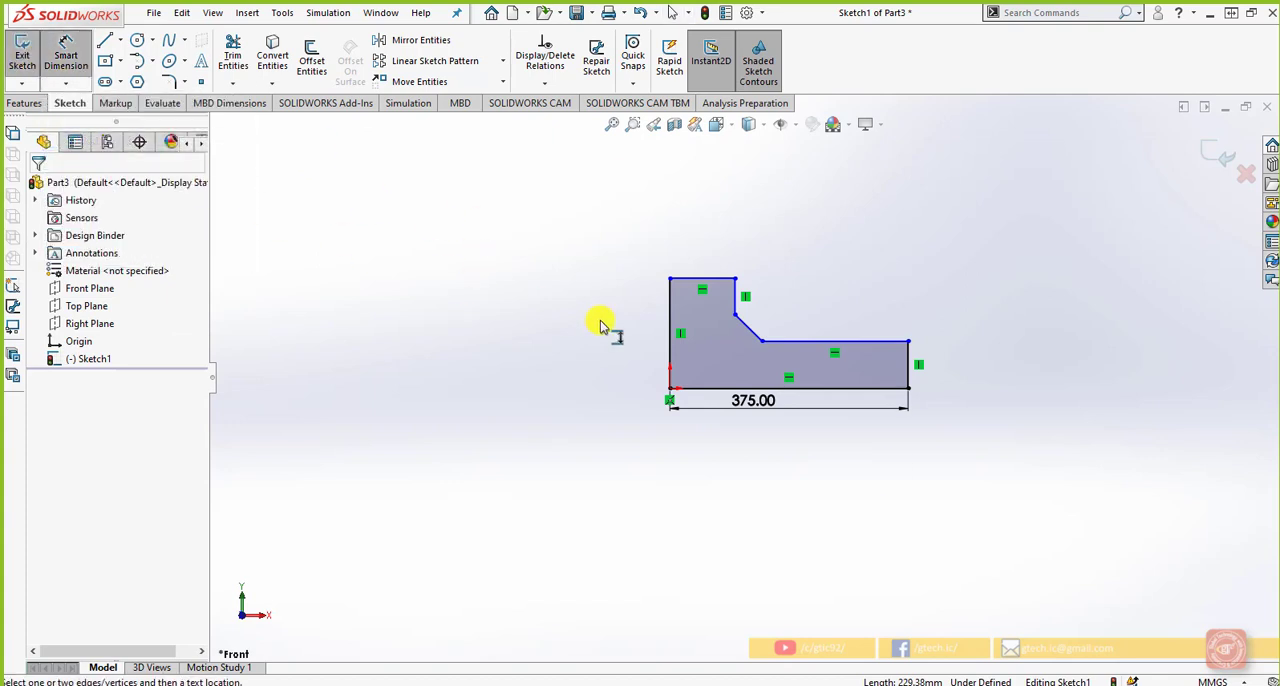
pyautogui.click(910, 380)
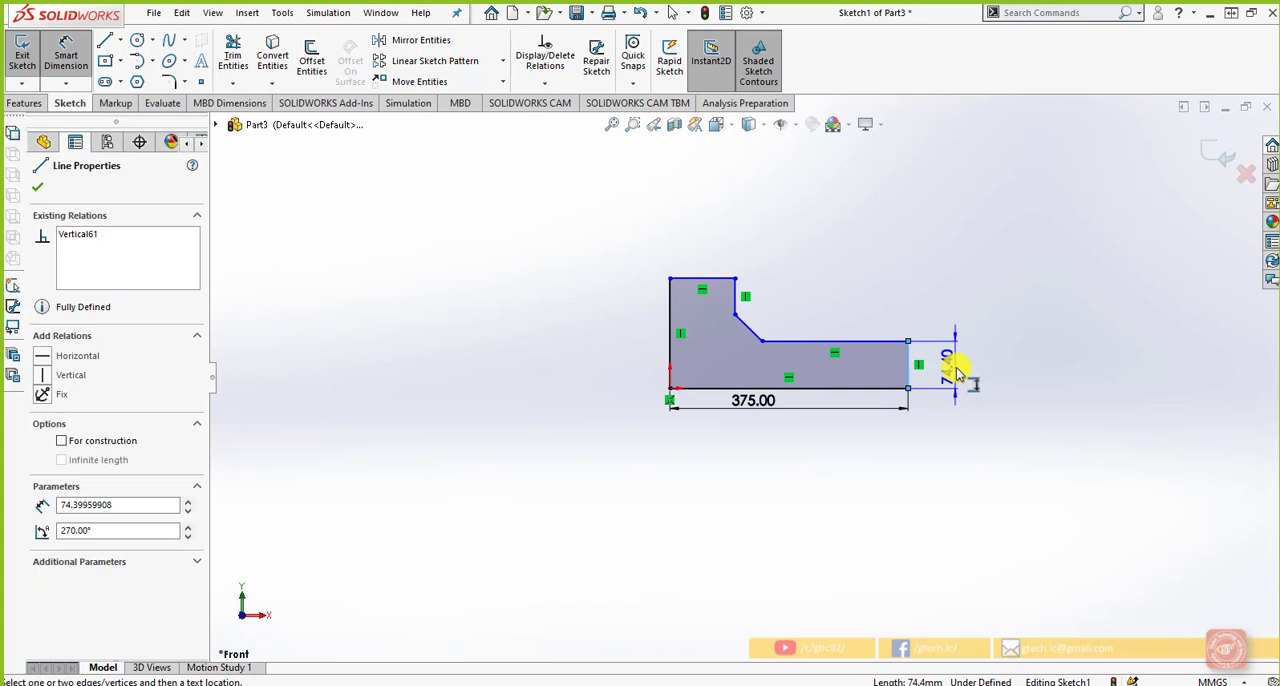
pyautogui.click(952, 366)
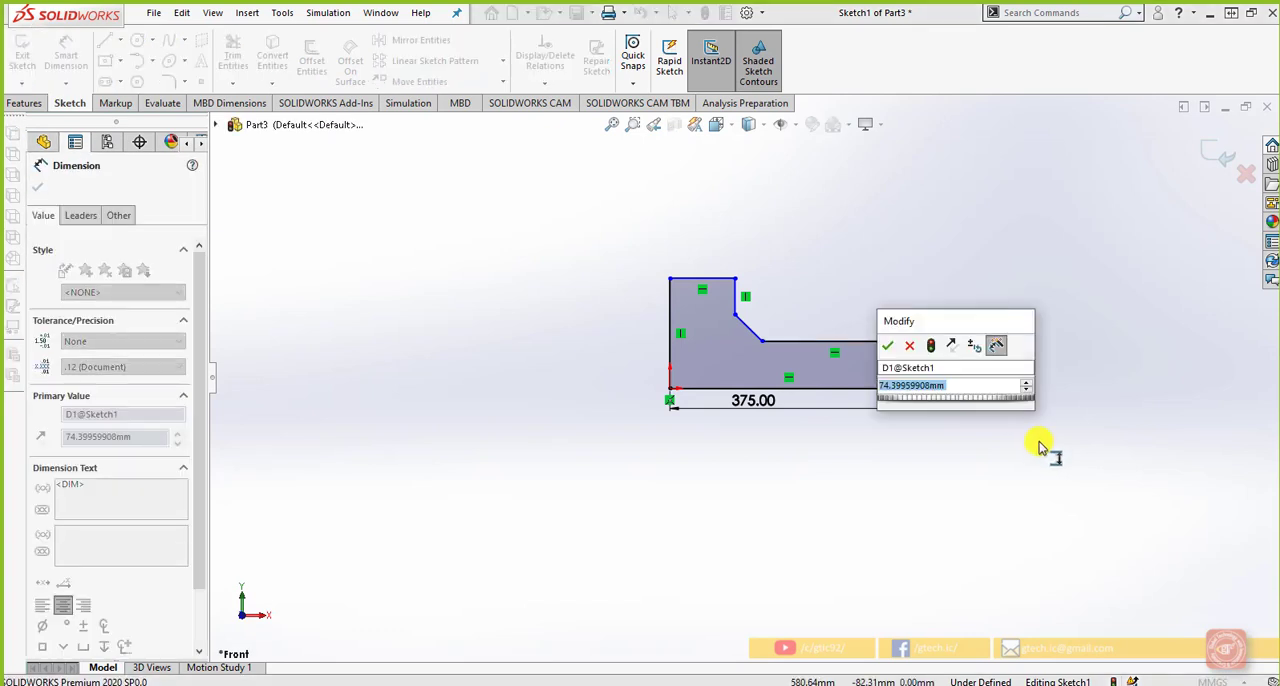
pyautogui.write('75')
pyautogui.press('Return')
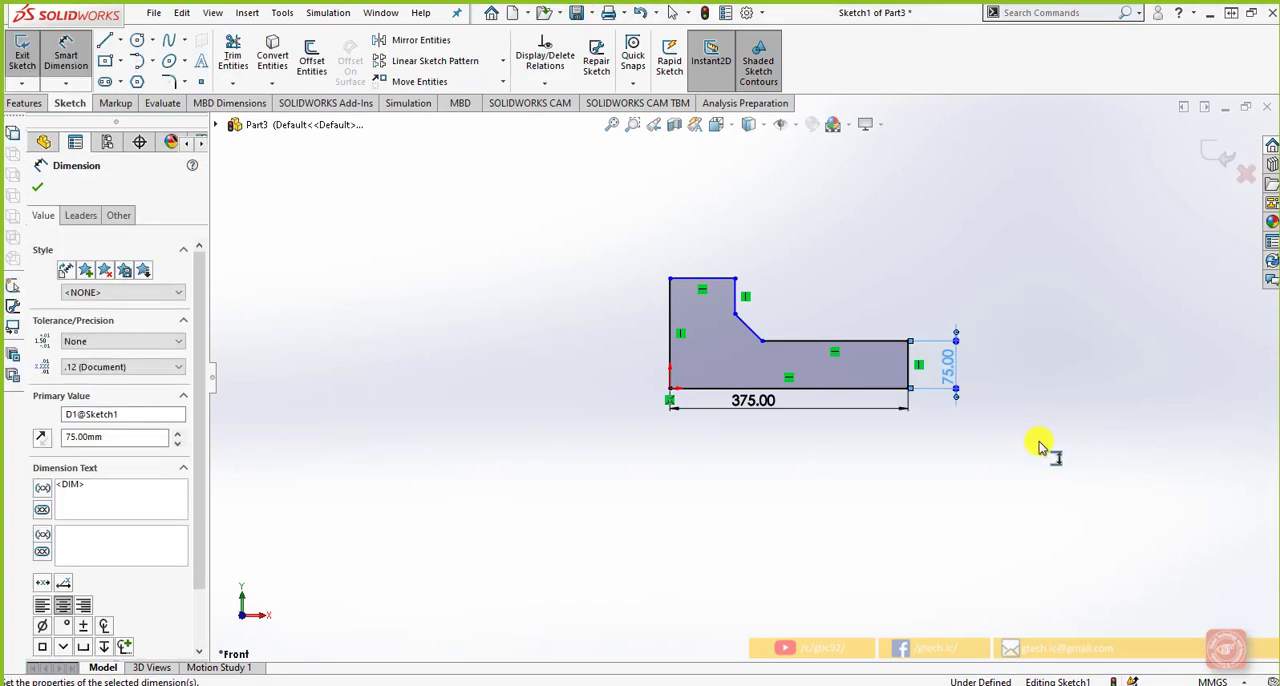
pyautogui.click(66, 83)
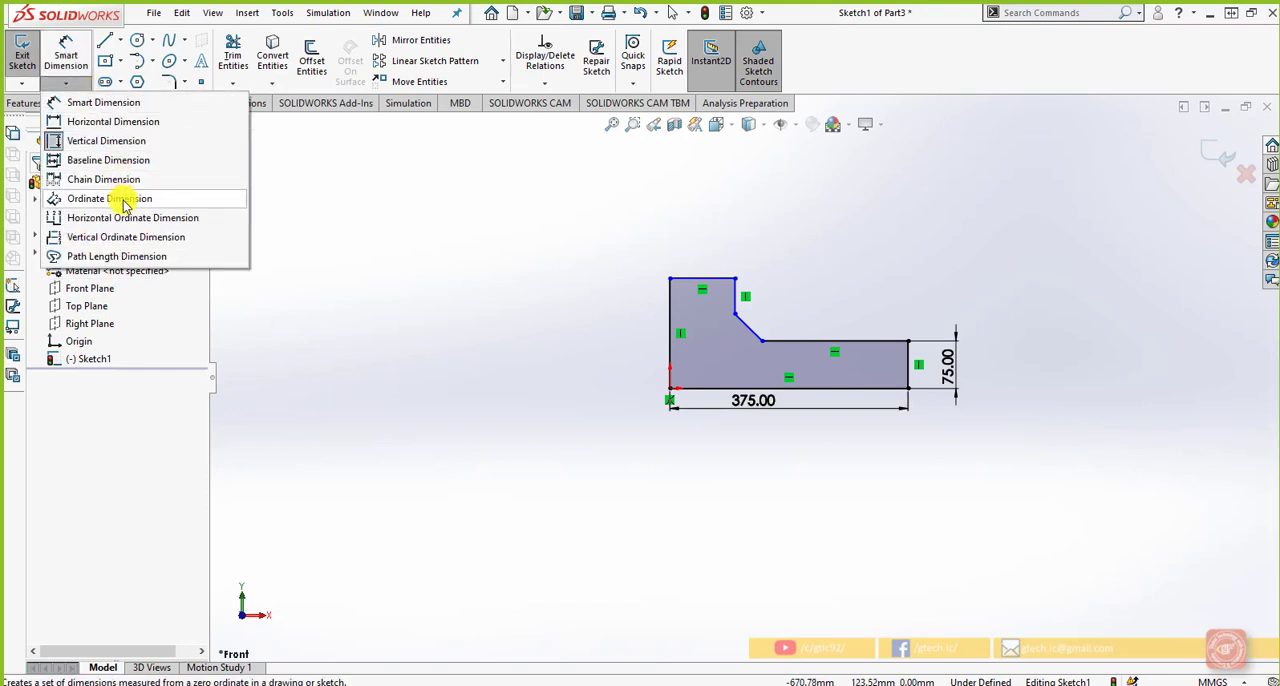
pyautogui.click(418, 445)
pyautogui.scroll(2, 523, 482)
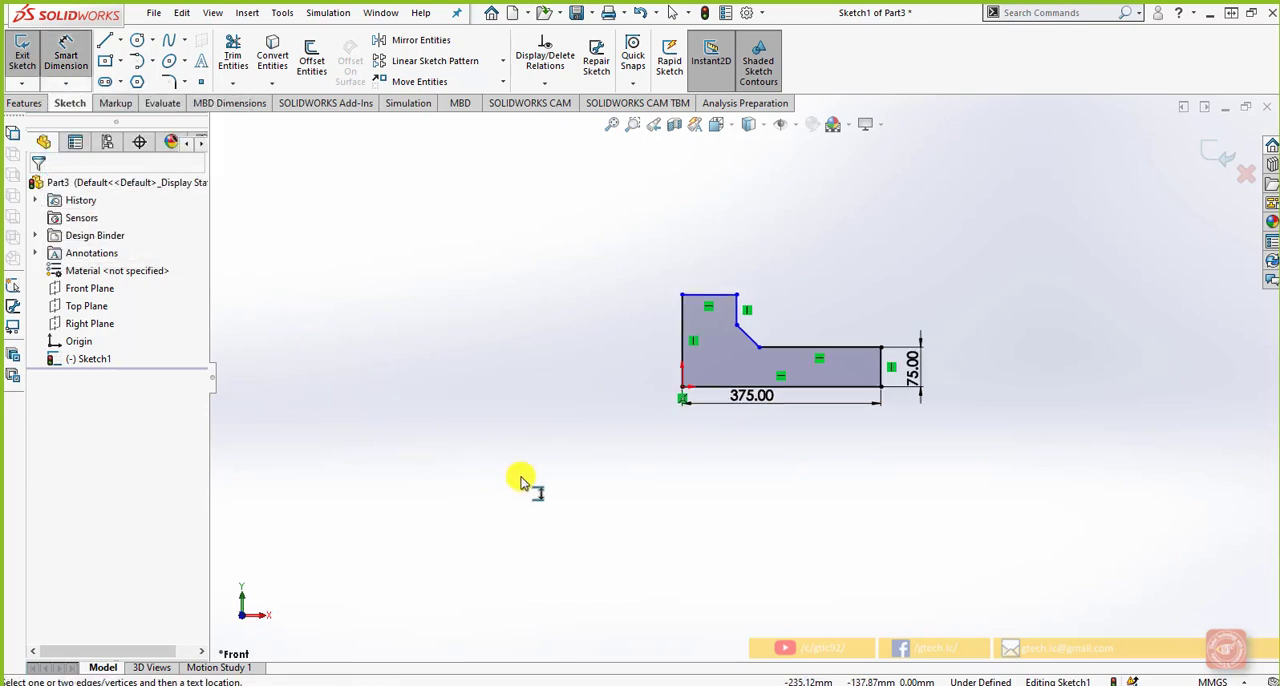
pyautogui.scroll(-2, 503, 415)
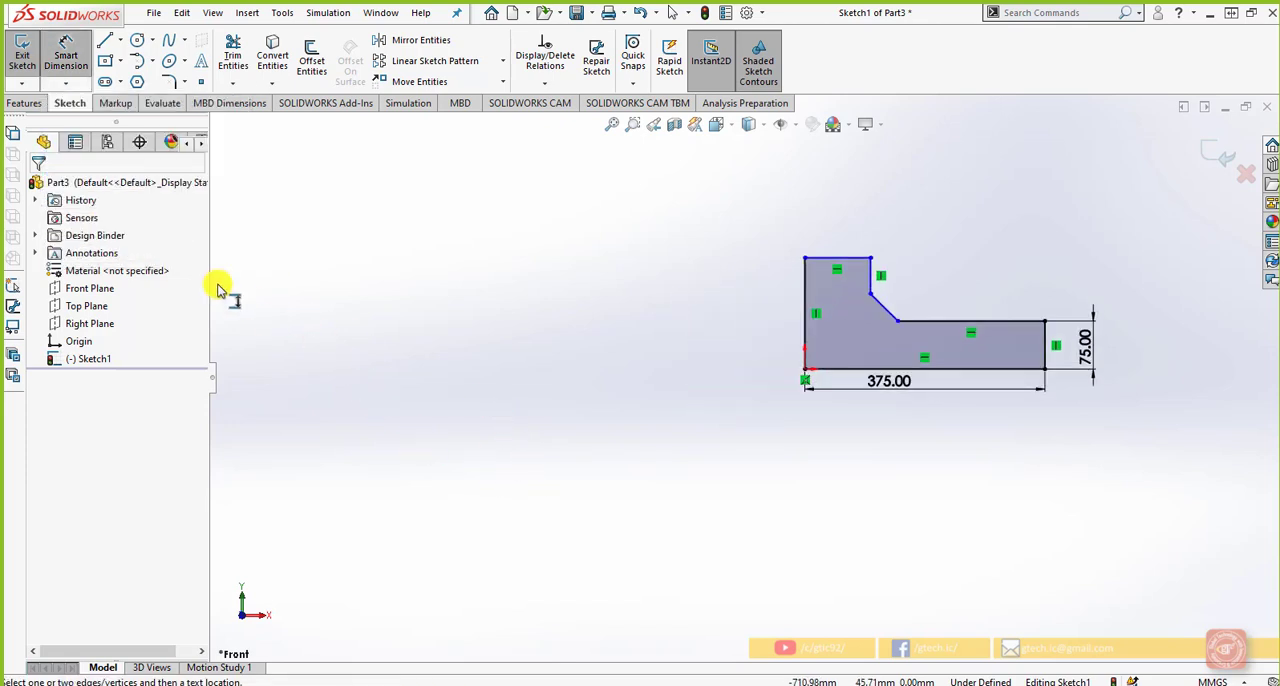
# Sketch a closed comb-shaped profile with three upright prongs and two rectangular notches, about 554 mm wide and 258 mm high, left of the L-shaped profile
pyautogui.click(104, 40)
pyautogui.click(354, 355)
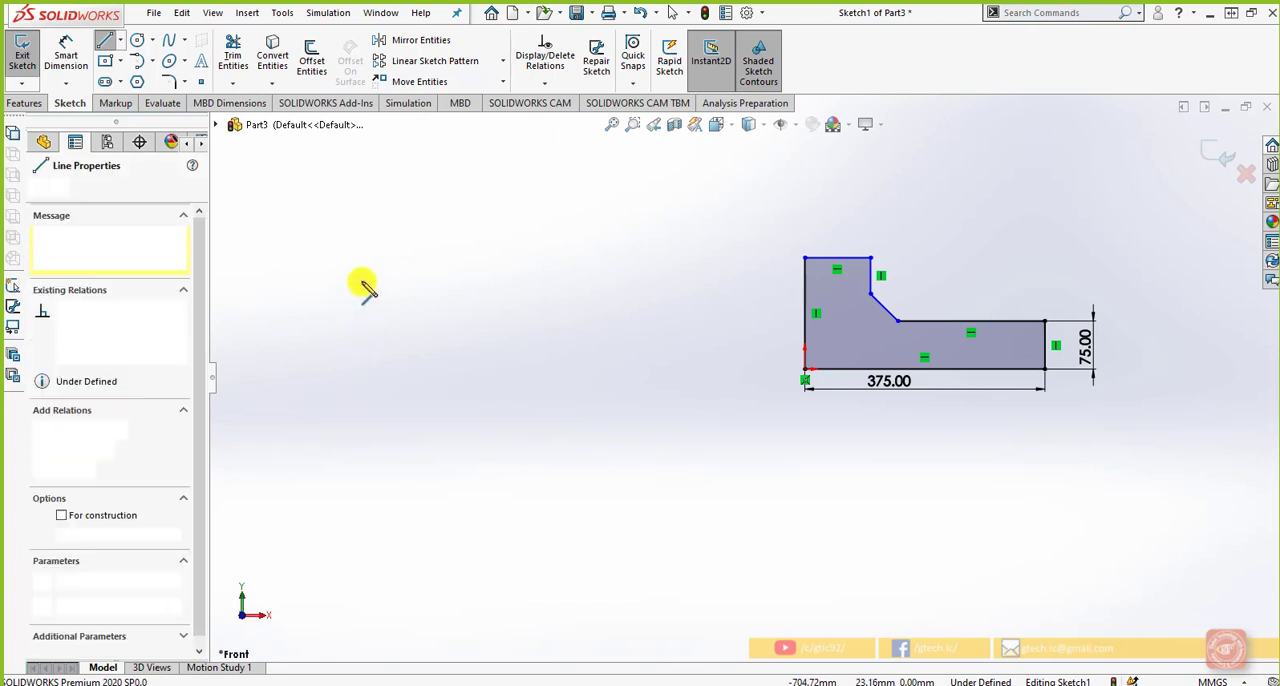
pyautogui.click(353, 190)
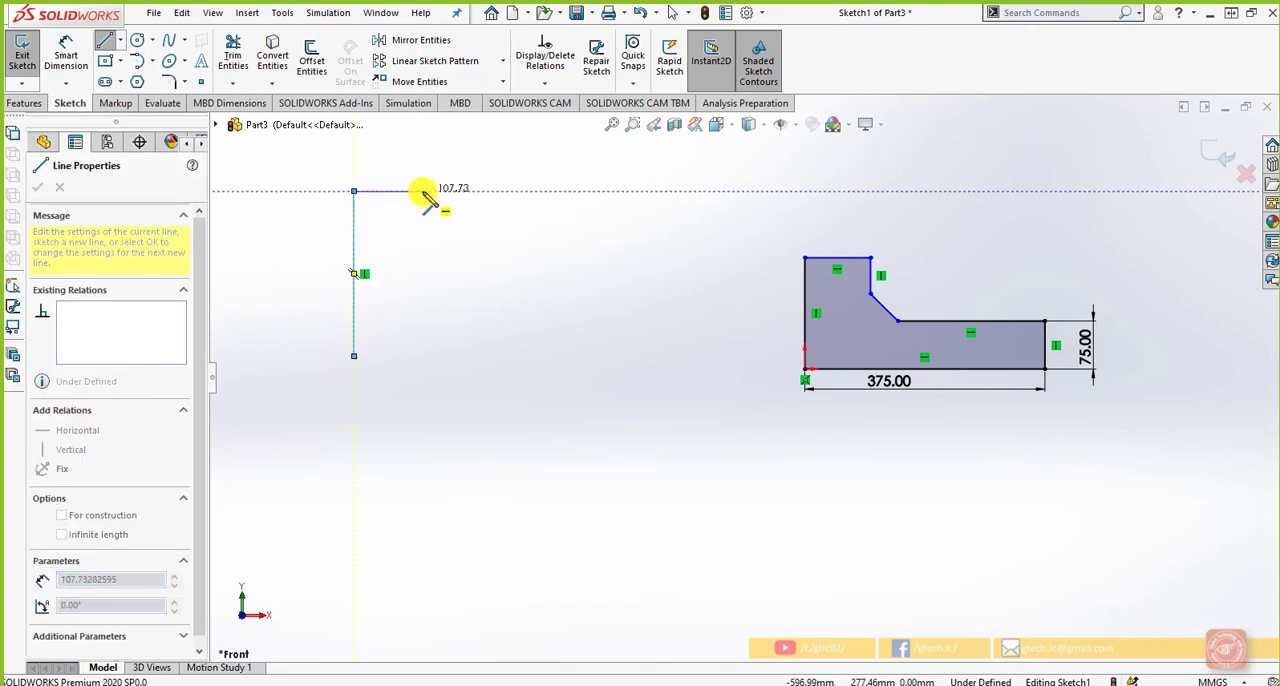
pyautogui.click(422, 190)
pyautogui.click(422, 293)
pyautogui.click(492, 293)
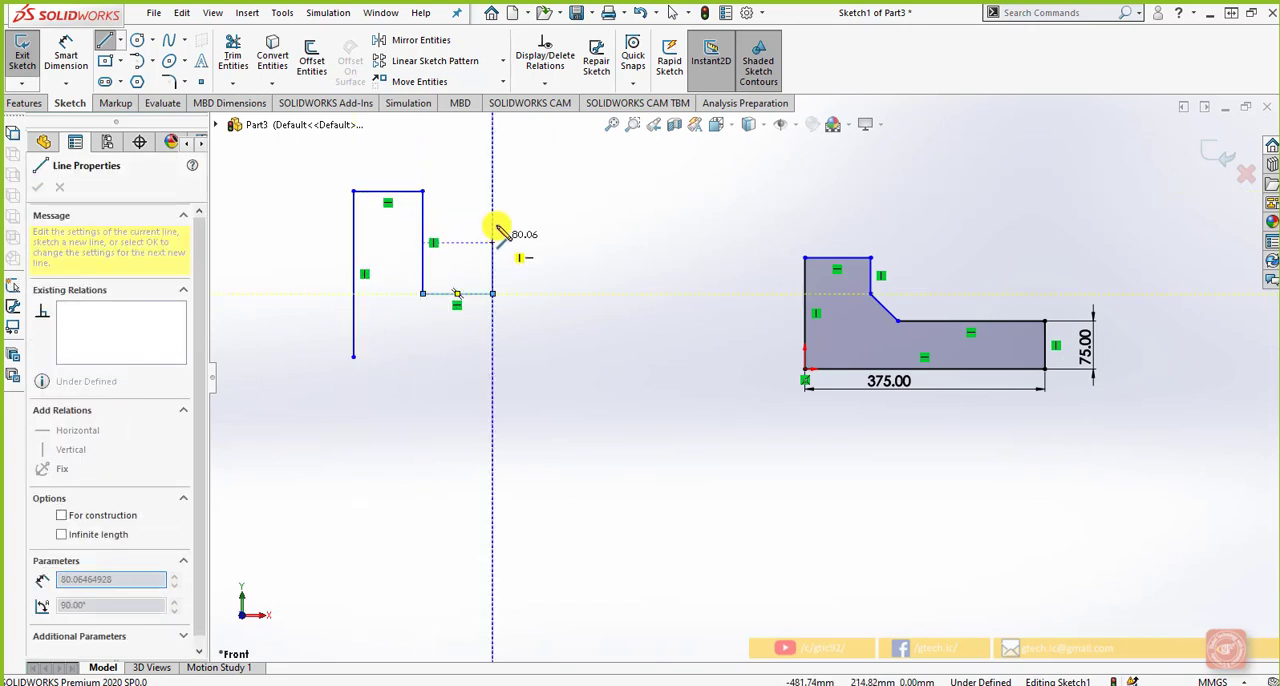
pyautogui.click(492, 190)
pyautogui.click(583, 190)
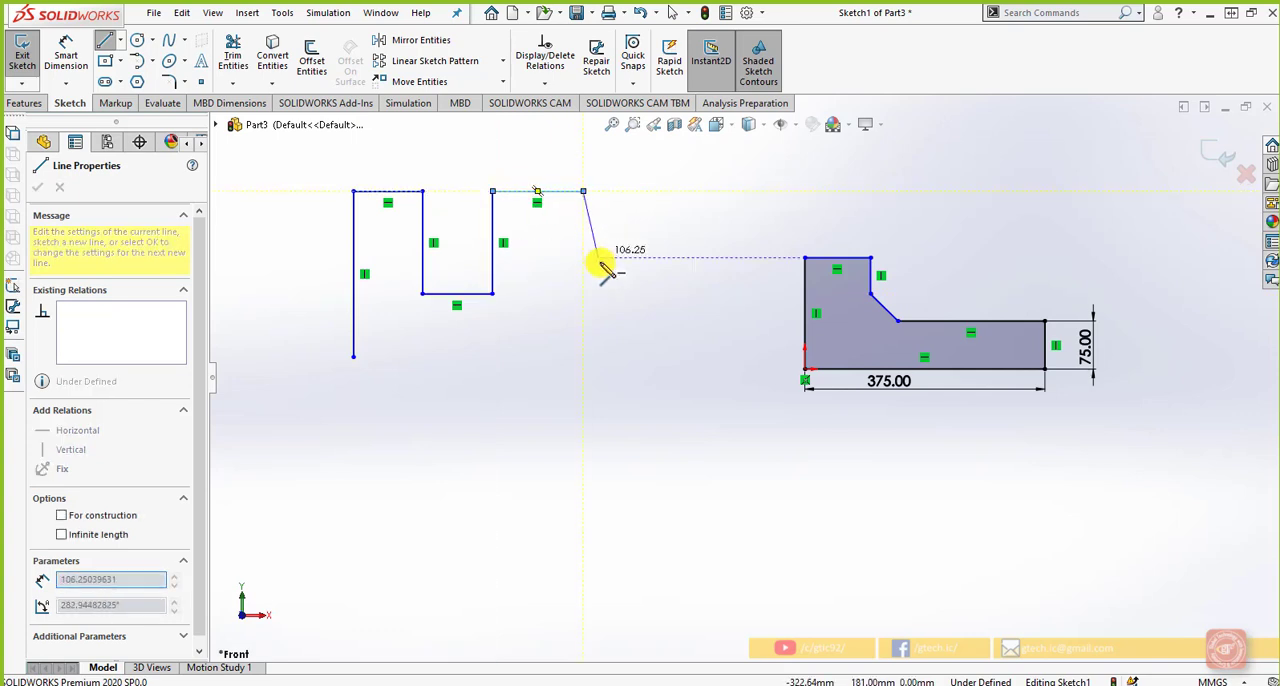
pyautogui.click(583, 293)
pyautogui.click(655, 293)
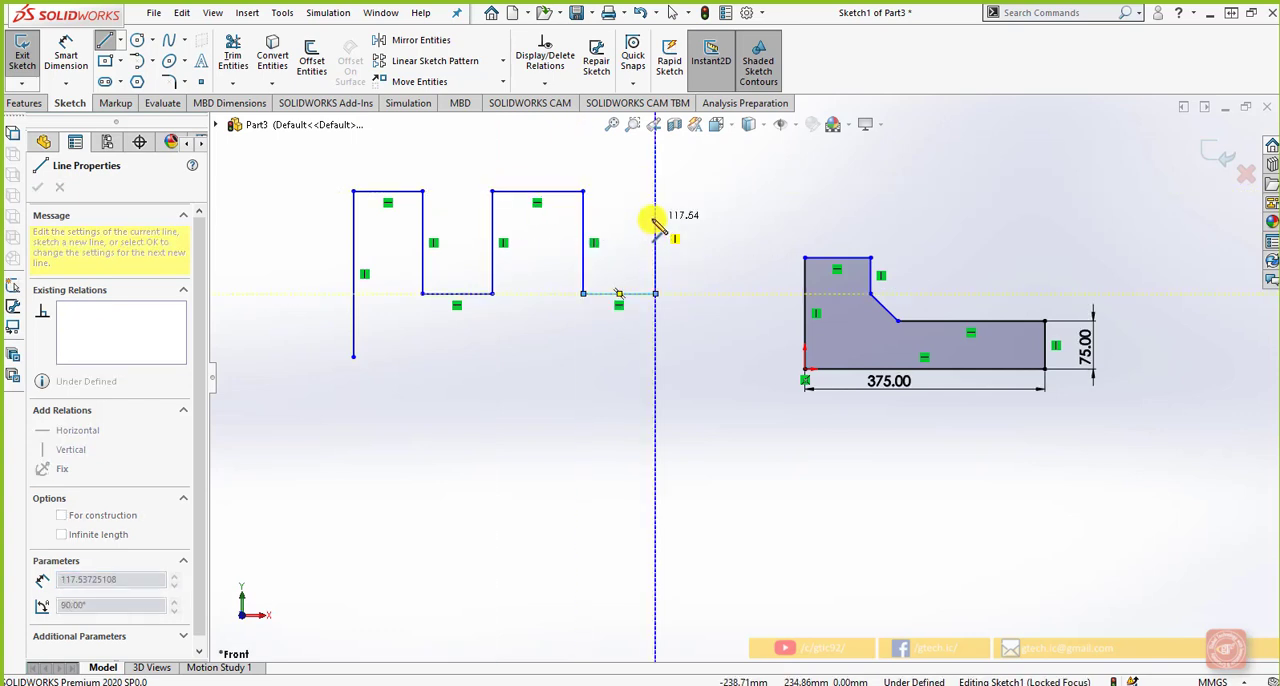
pyautogui.click(655, 190)
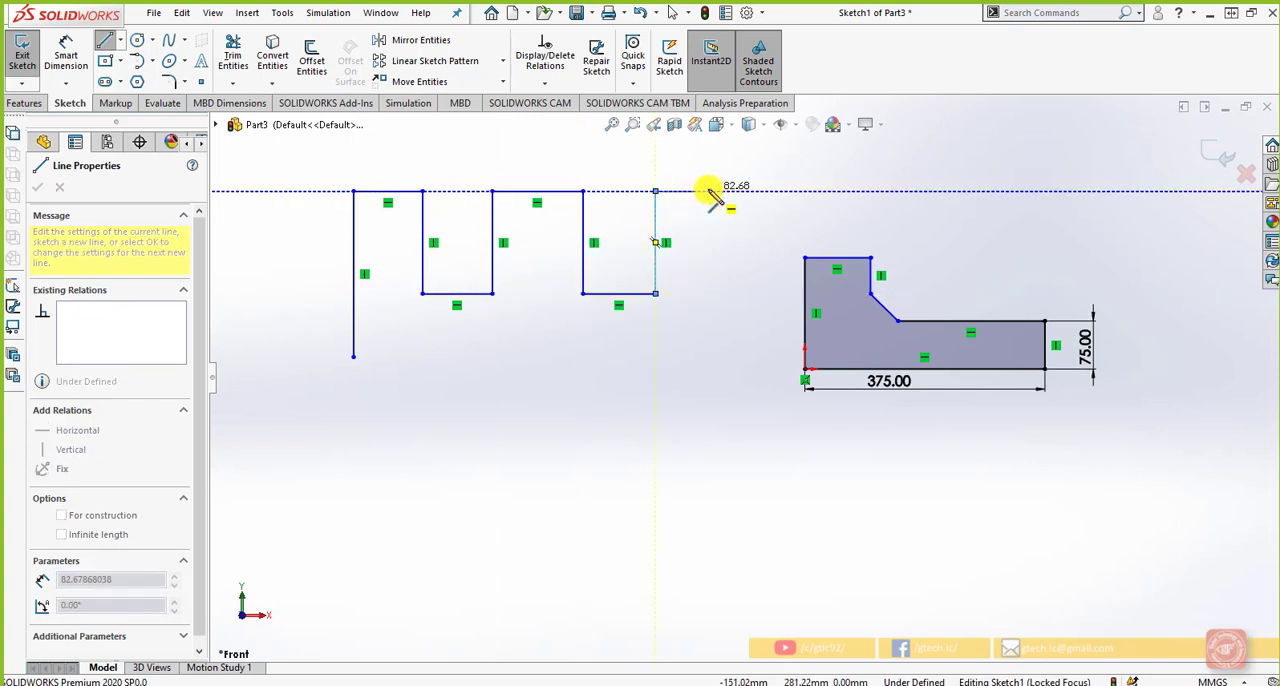
pyautogui.click(708, 190)
pyautogui.click(708, 356)
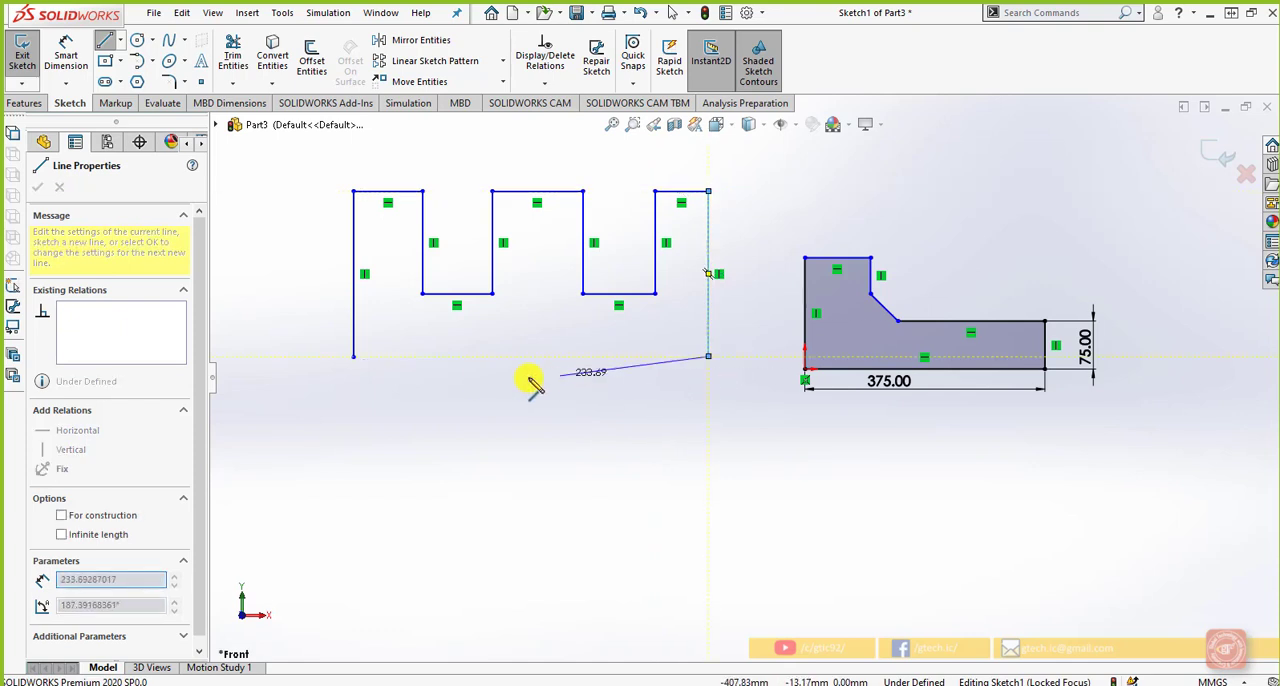
pyautogui.click(353, 356)
pyautogui.scroll(2, 401, 389)
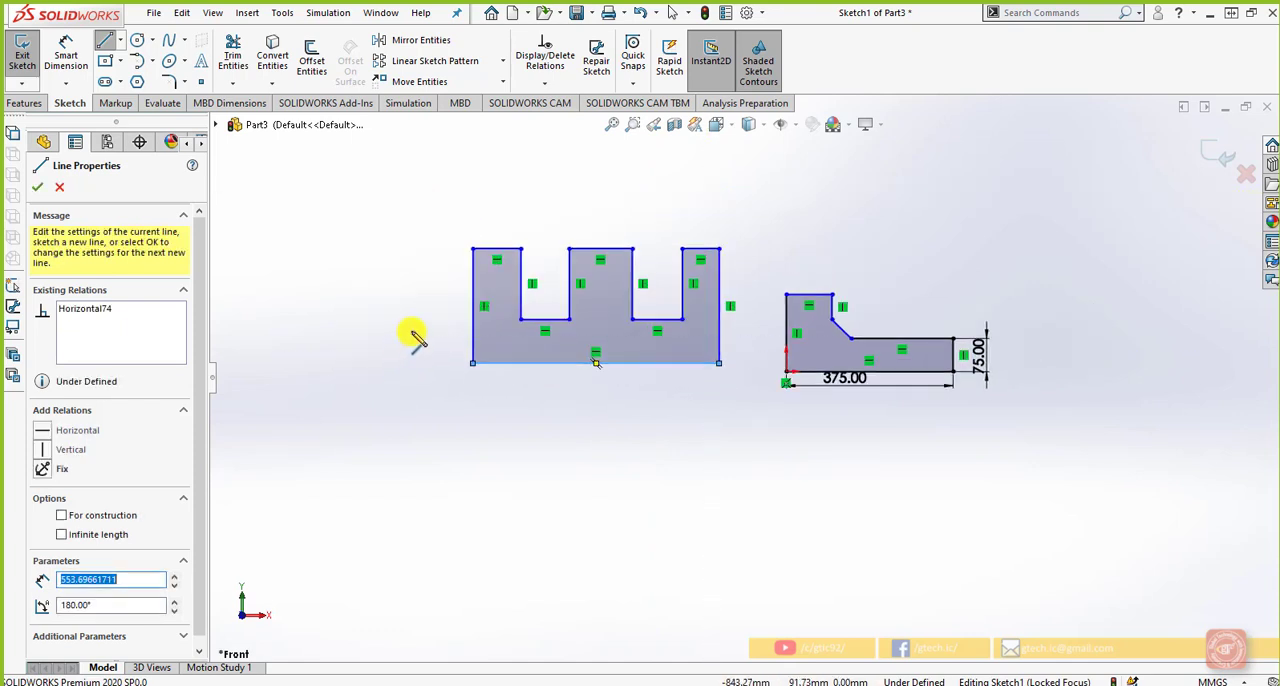
pyautogui.scroll(-1, 414, 336)
pyautogui.press('Escape')
pyautogui.scroll(-1, 702, 297)
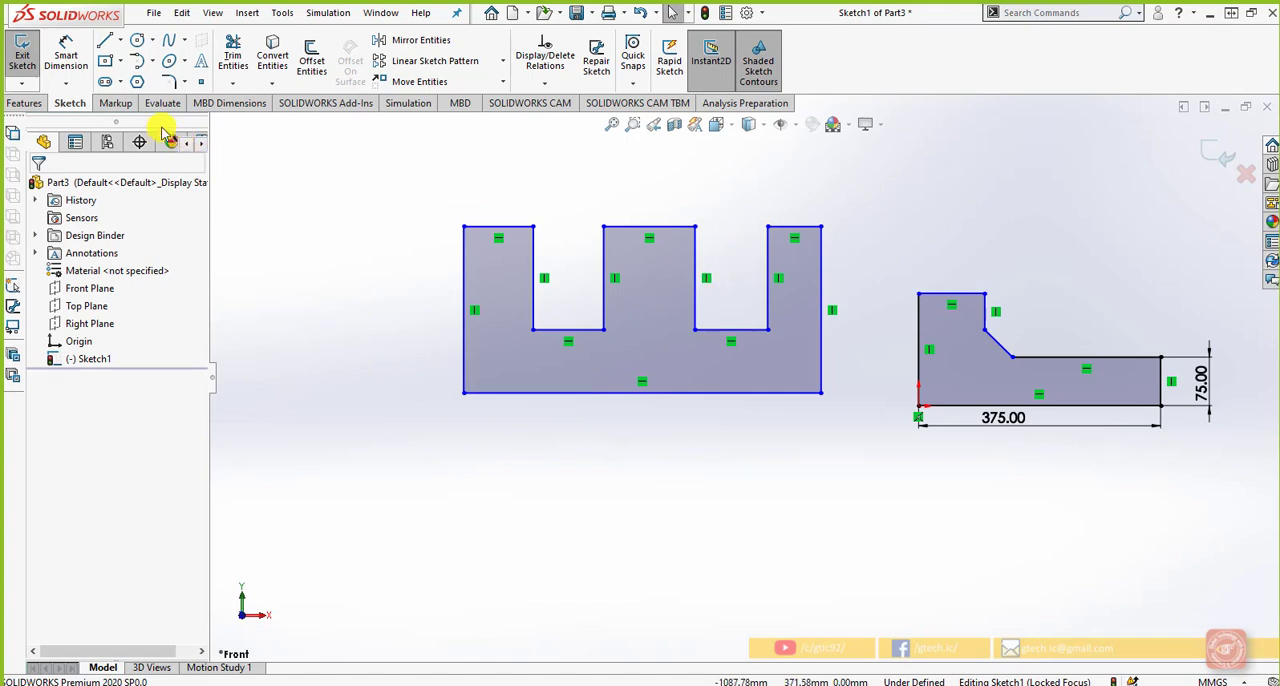
# Dimension the top edge of the comb profile's leftmost prong to 105 mm
pyautogui.click(66, 84)
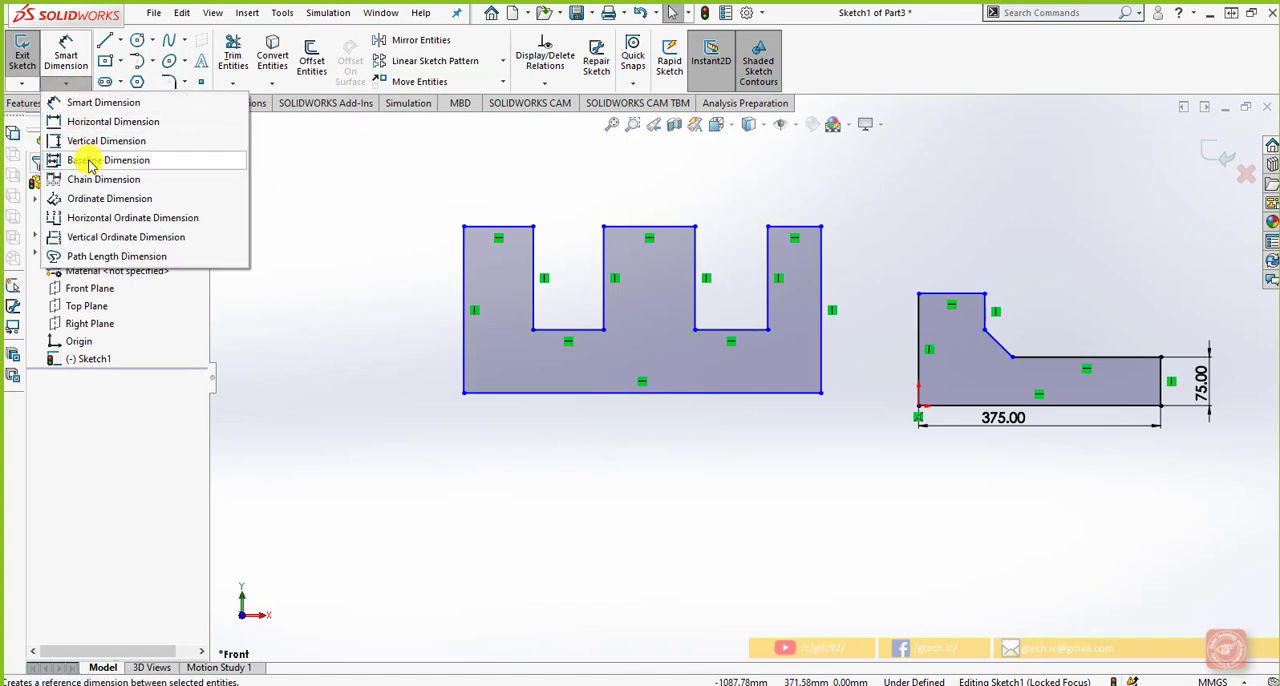
pyautogui.click(88, 162)
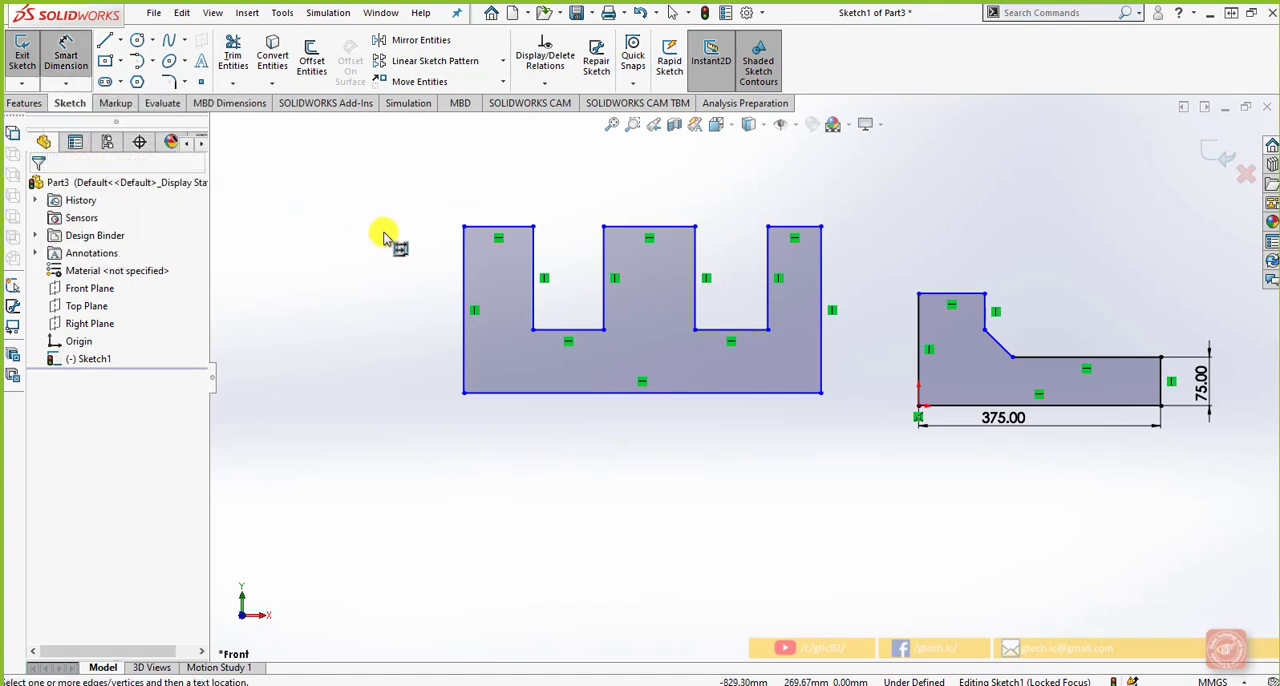
pyautogui.click(490, 228)
pyautogui.click(506, 210)
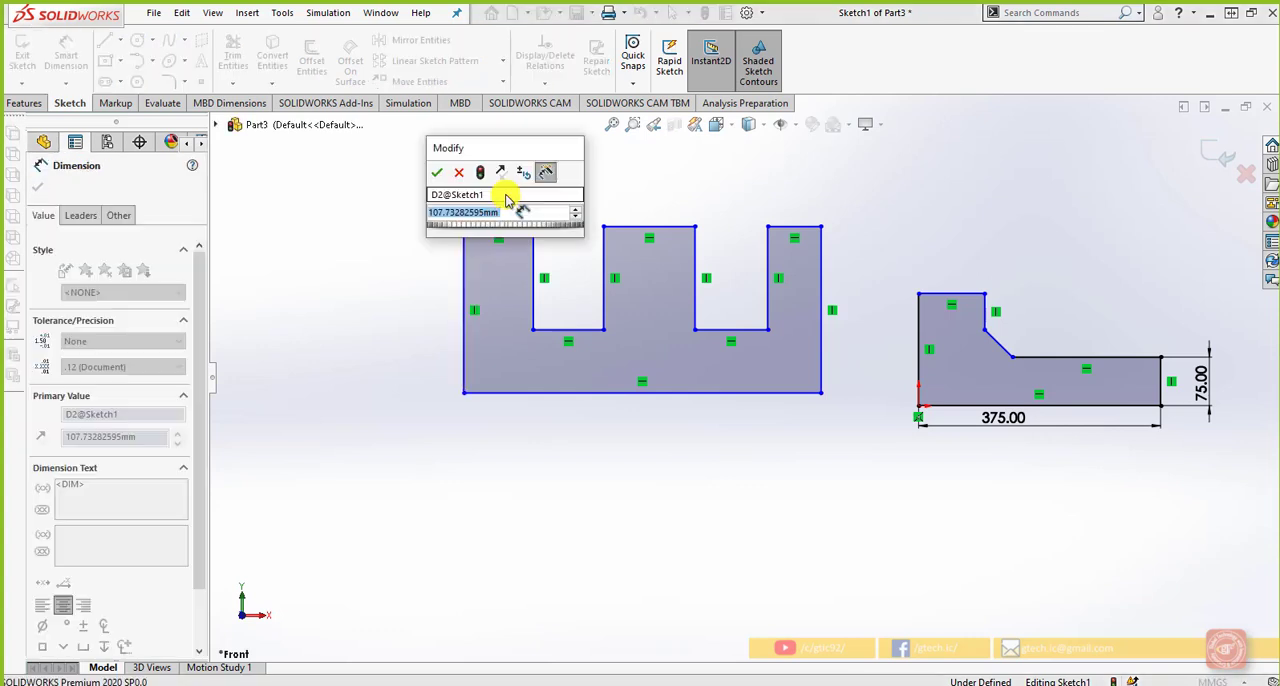
pyautogui.write('105')
pyautogui.press('Return')
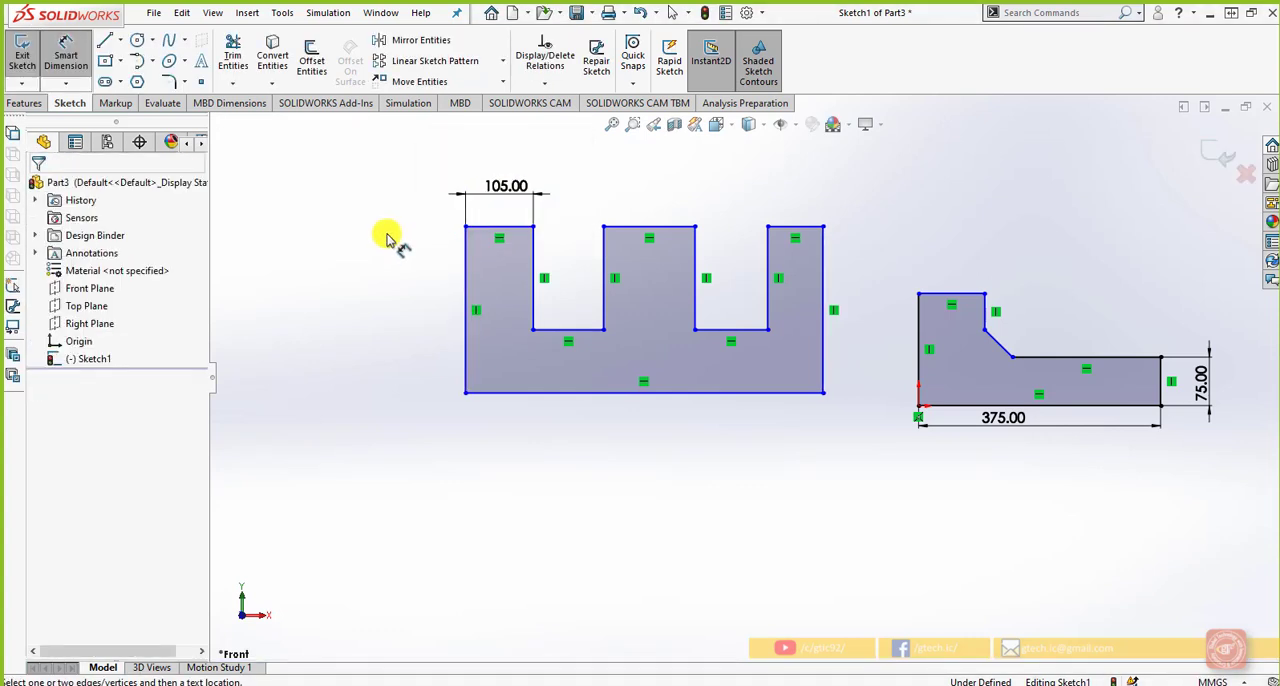
# Add a baseline dimension across the comb profile's full width, from its left outer edge to its right outer edge
pyautogui.scroll(-1, 655, 234)
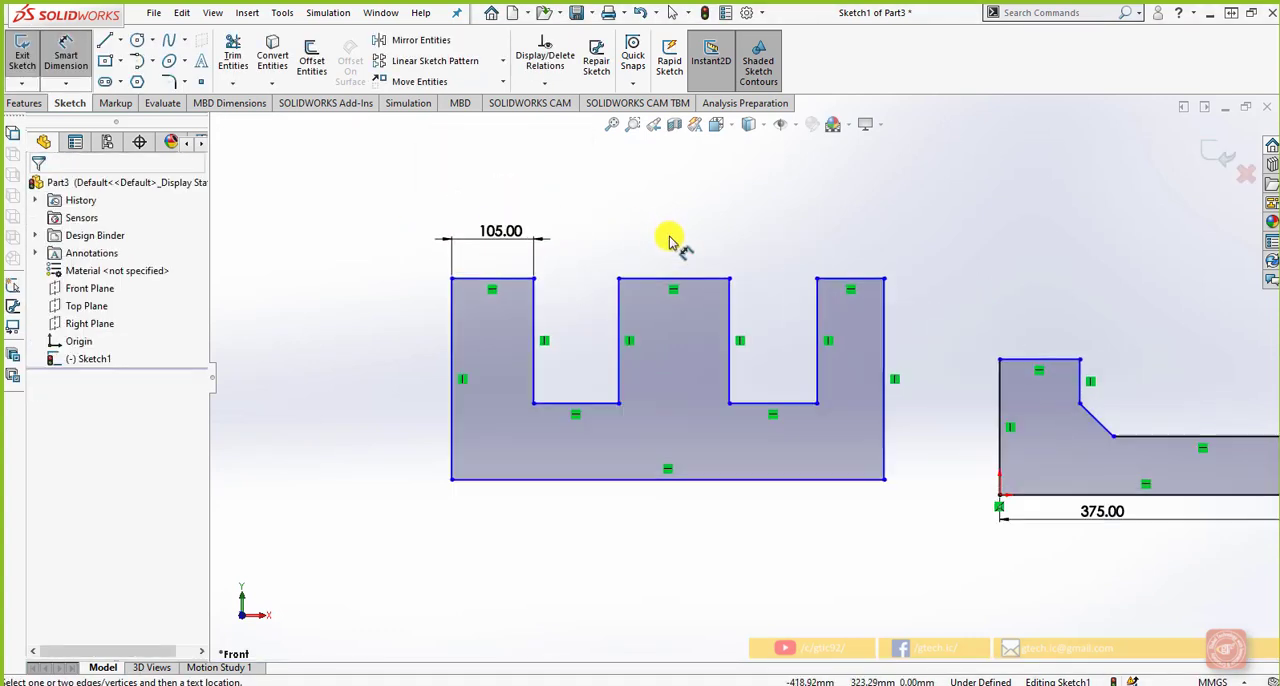
pyautogui.scroll(-1, 668, 240)
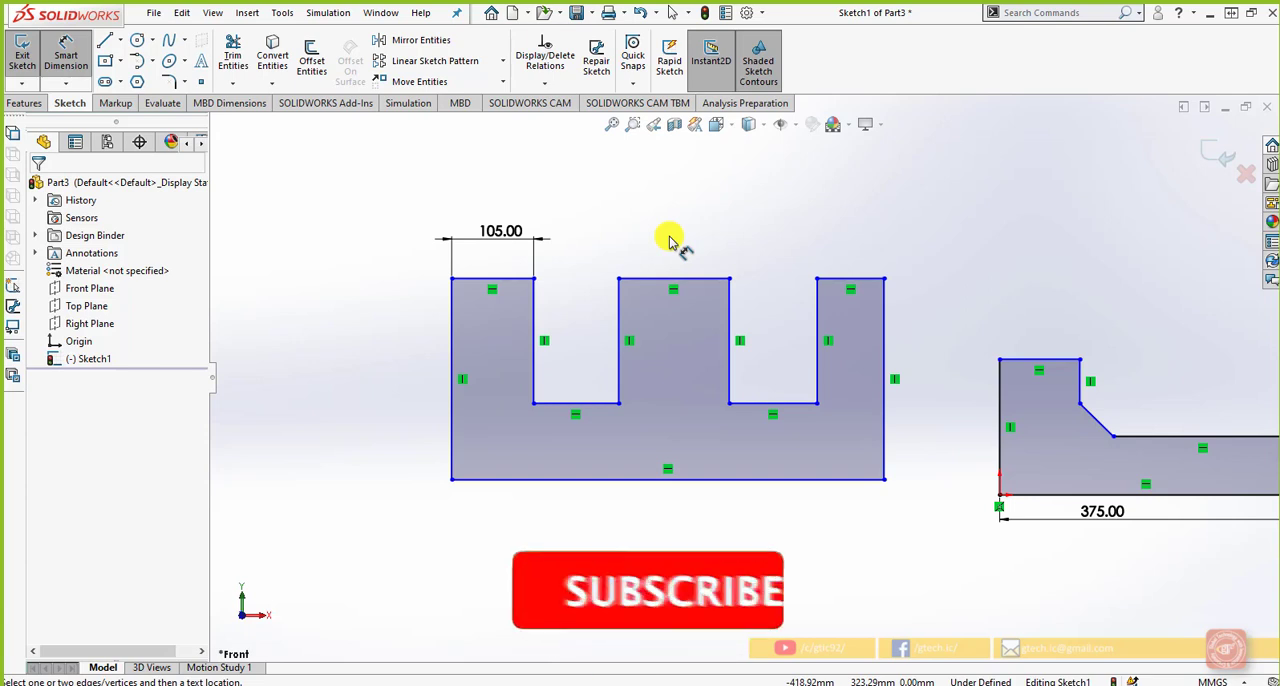
pyautogui.click(65, 83)
pyautogui.click(51, 98)
pyautogui.click(49, 88)
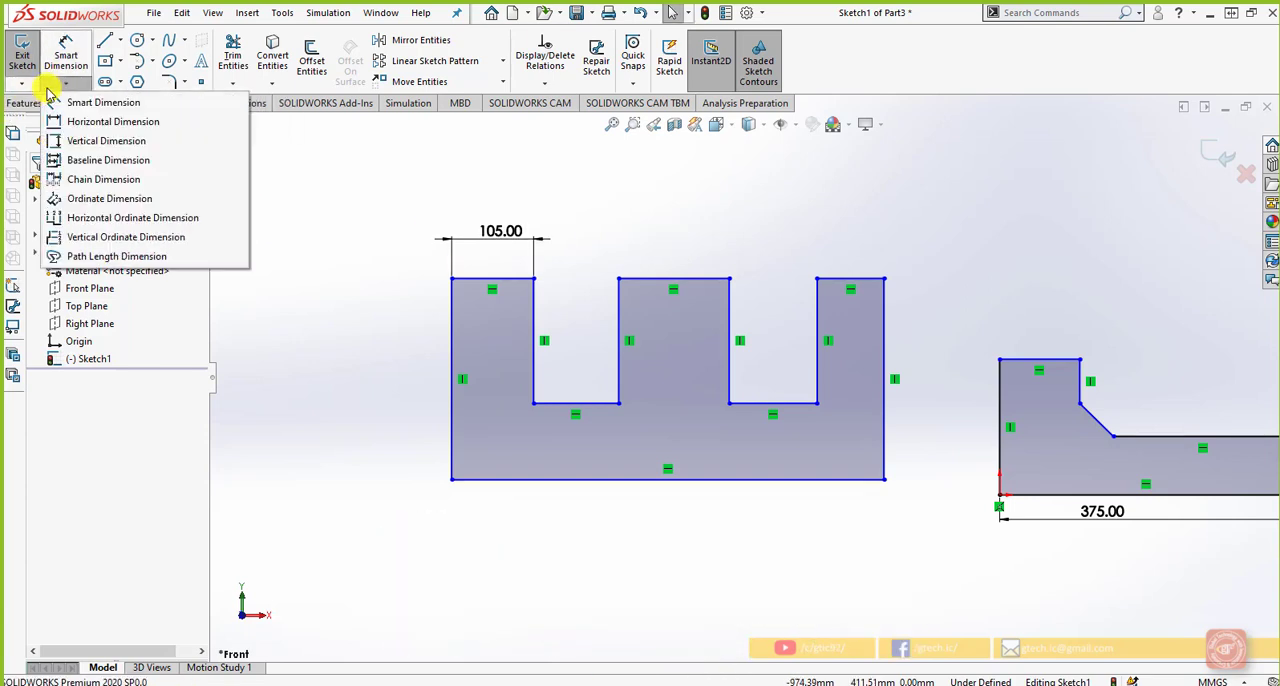
pyautogui.click(157, 158)
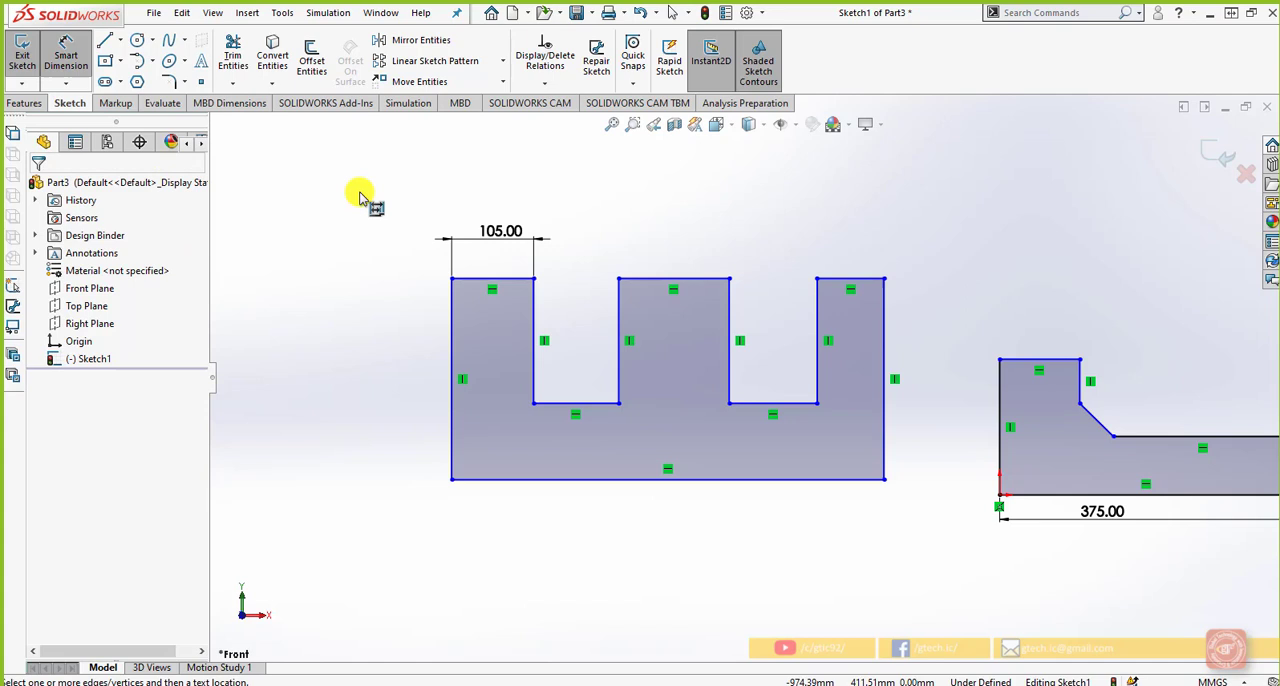
pyautogui.click(452, 292)
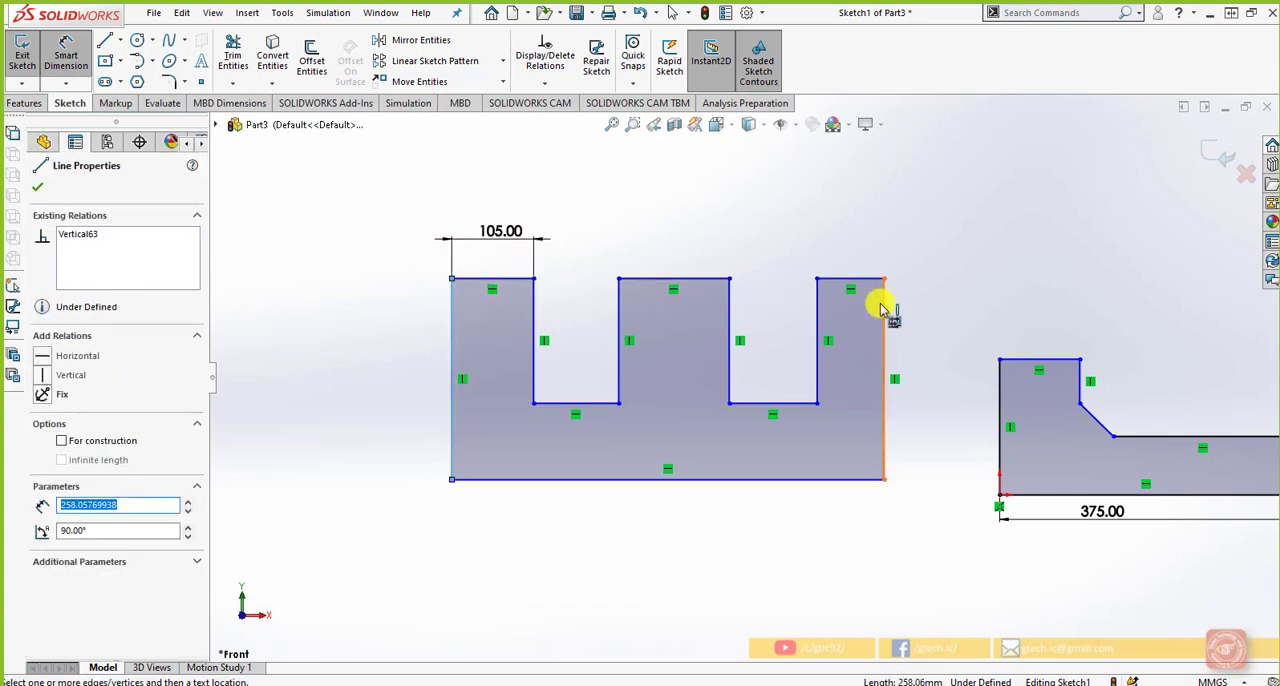
pyautogui.click(882, 308)
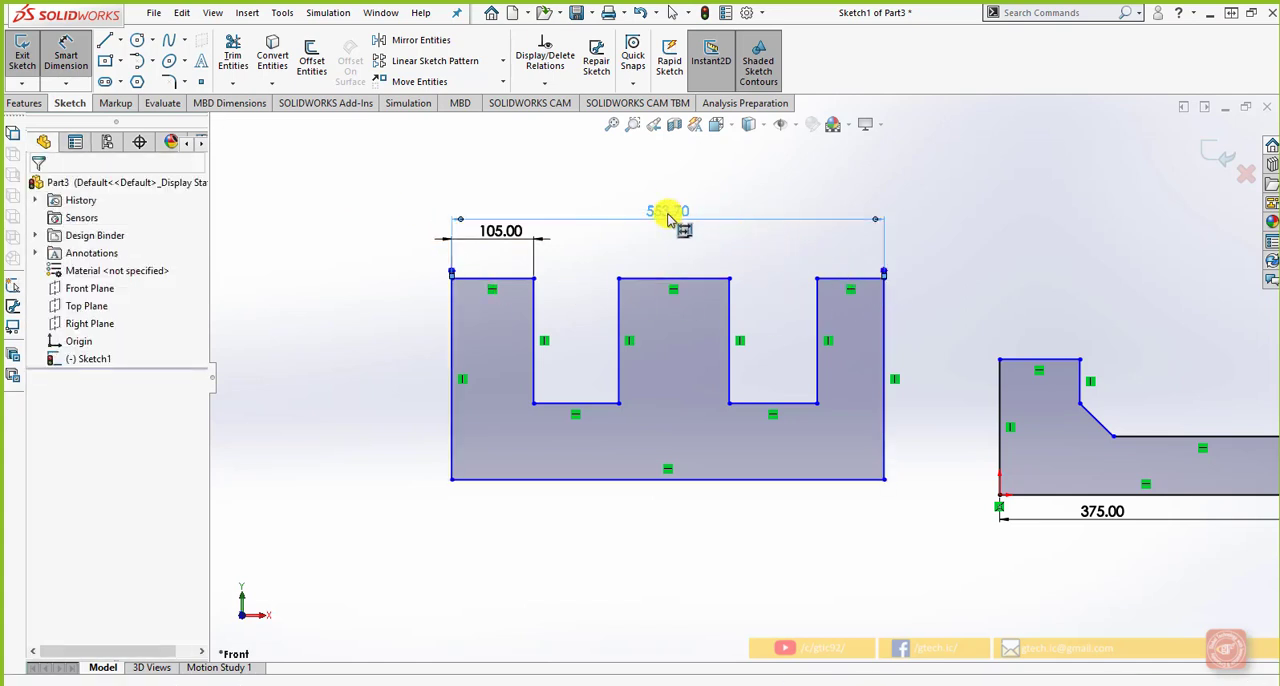
pyautogui.click(667, 190)
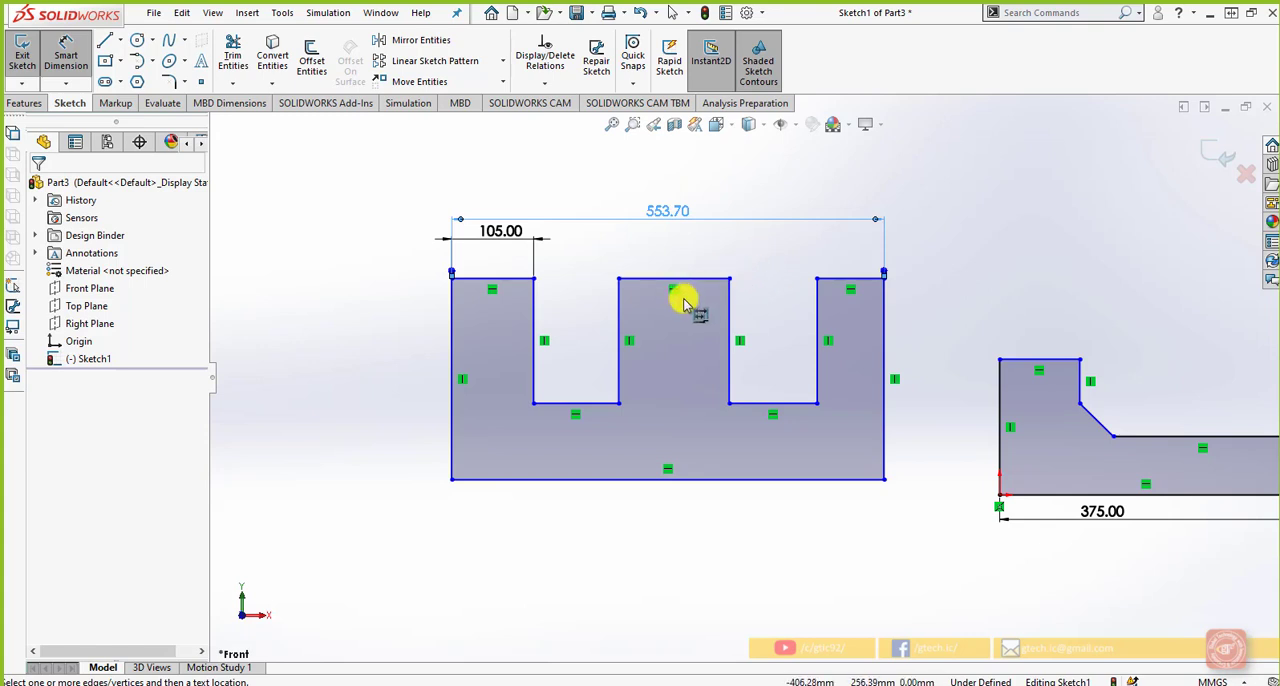
# Add baseline dimensions from the comb's left outer edge to both sides of the middle prong and the right prong's inner edge
pyautogui.click(730, 297)
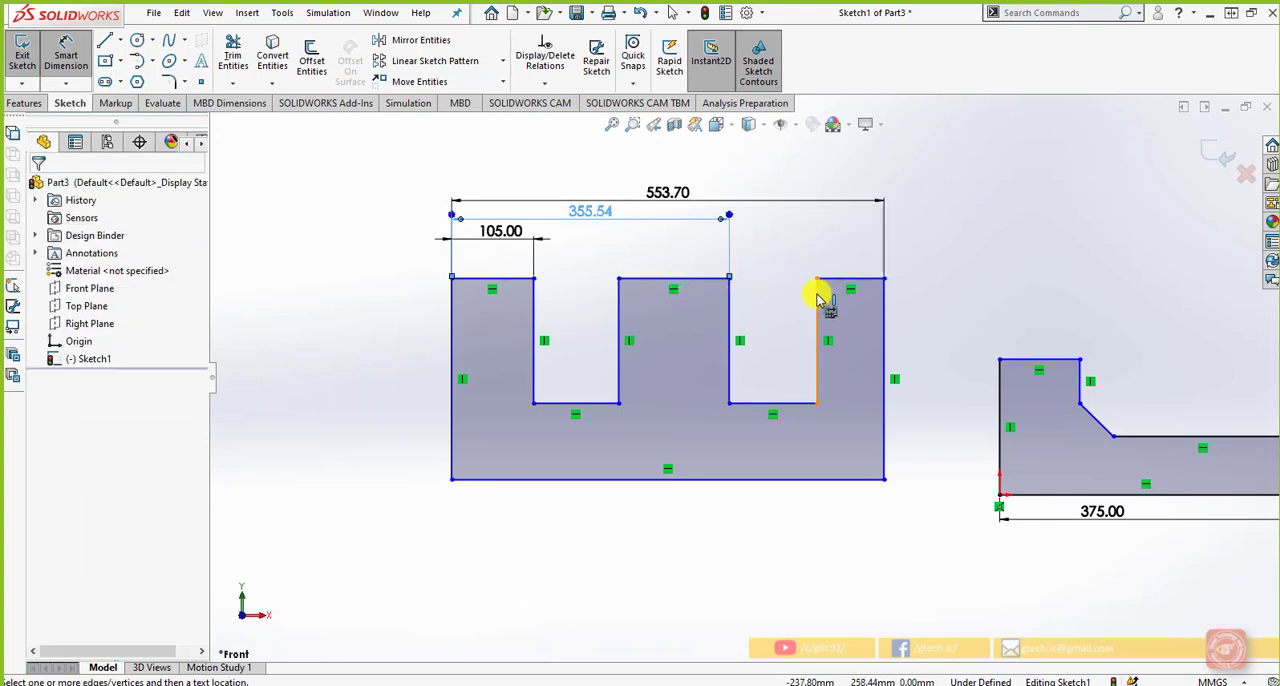
pyautogui.click(818, 300)
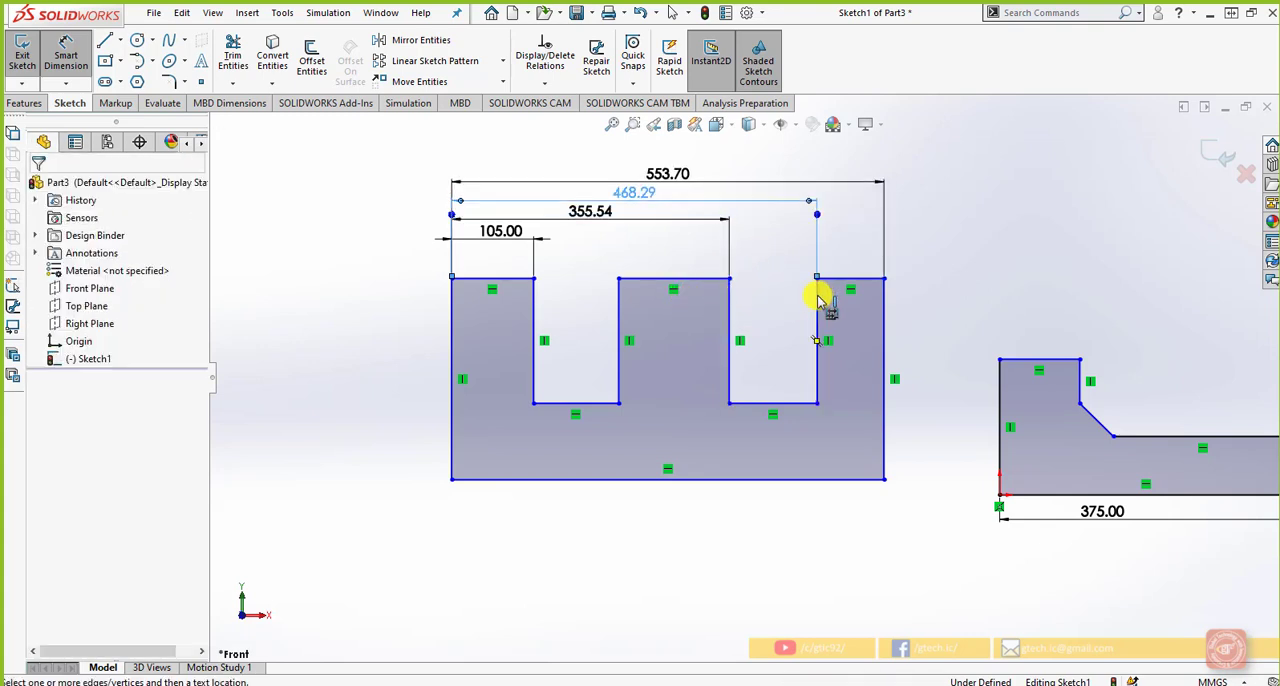
pyautogui.click(619, 290)
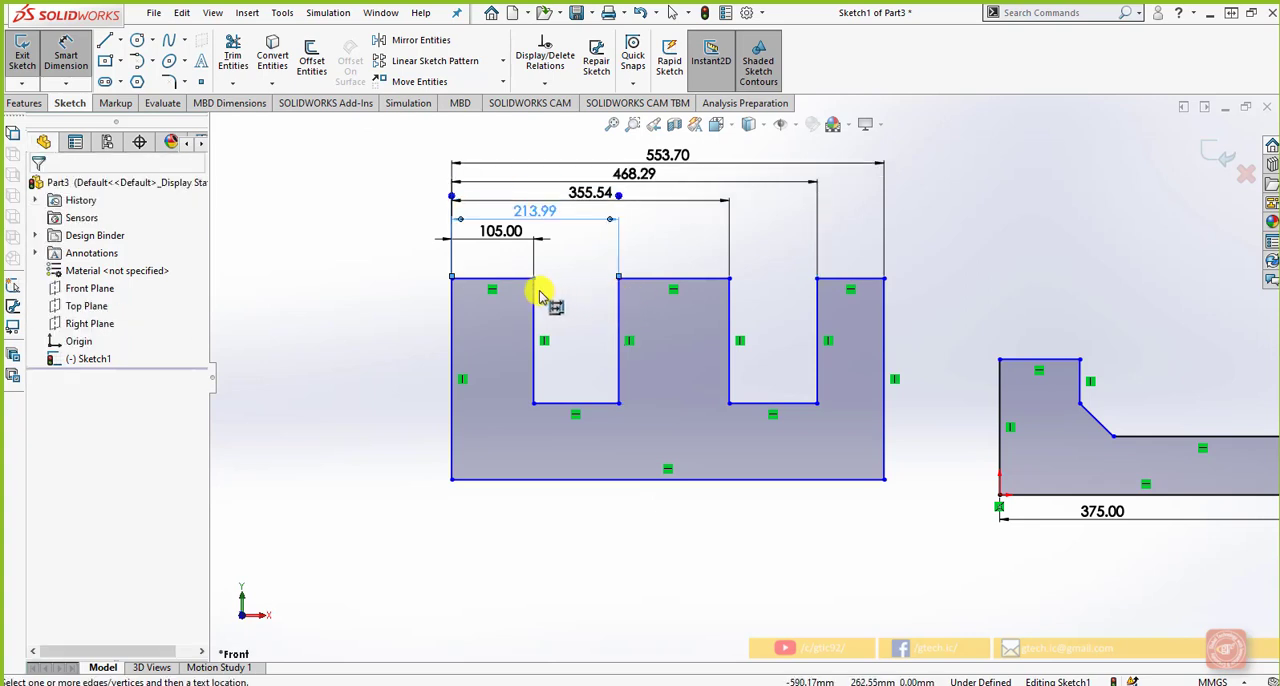
pyautogui.scroll(1, 584, 252)
pyautogui.scroll(-1, 588, 244)
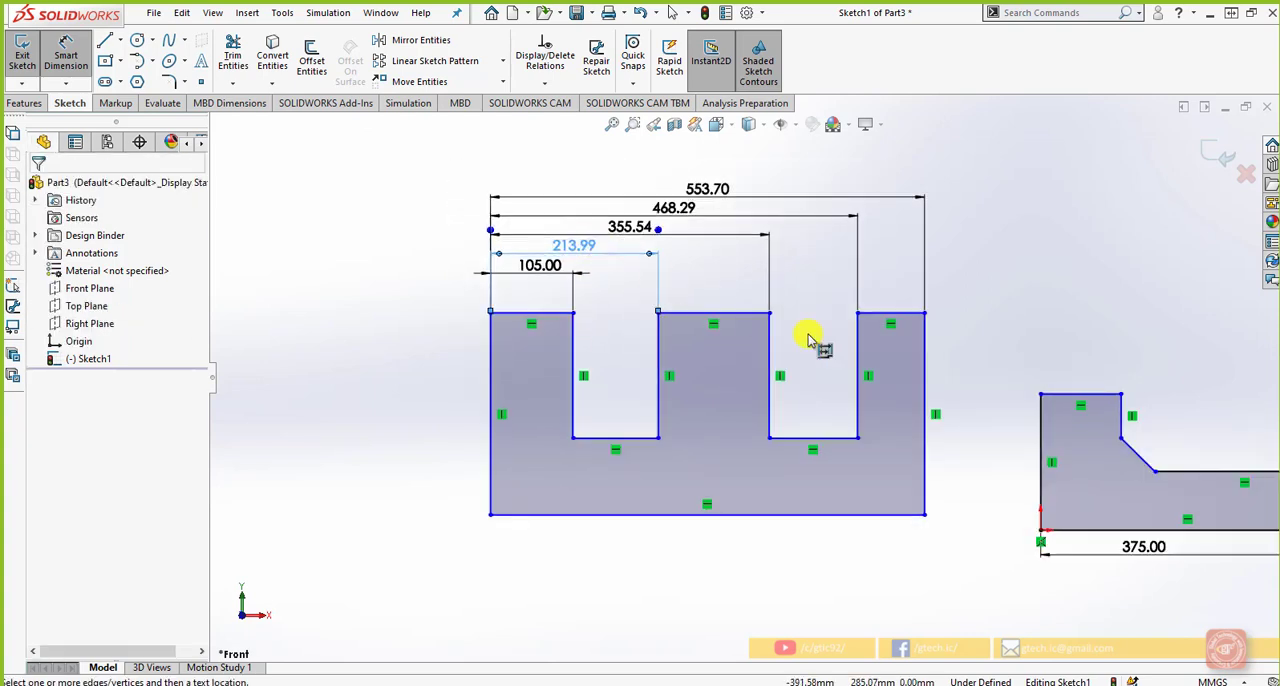
pyautogui.press('Escape')
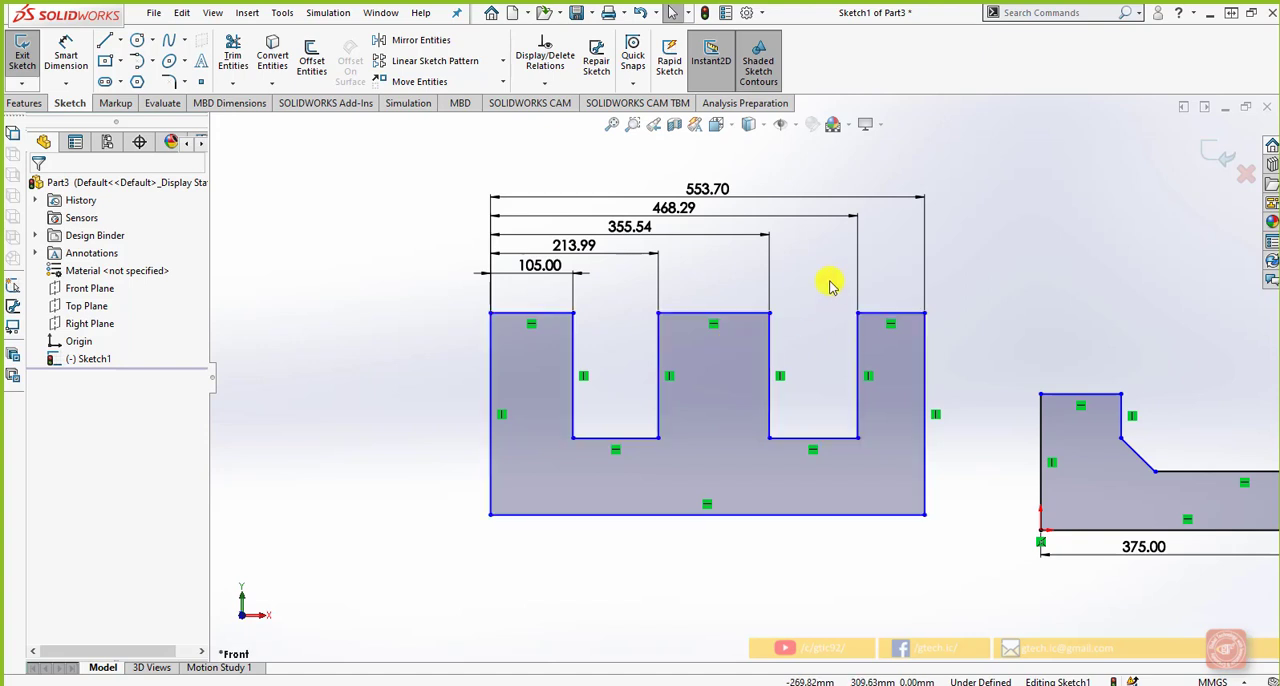
# Delete all the horizontal dimensions above the comb profile
pyautogui.moveTo(999, 280)
pyautogui.mouseDown()
pyautogui.moveTo(477, 200)
pyautogui.moveTo(447, 181)
pyautogui.mouseUp()
pyautogui.press('Delete')
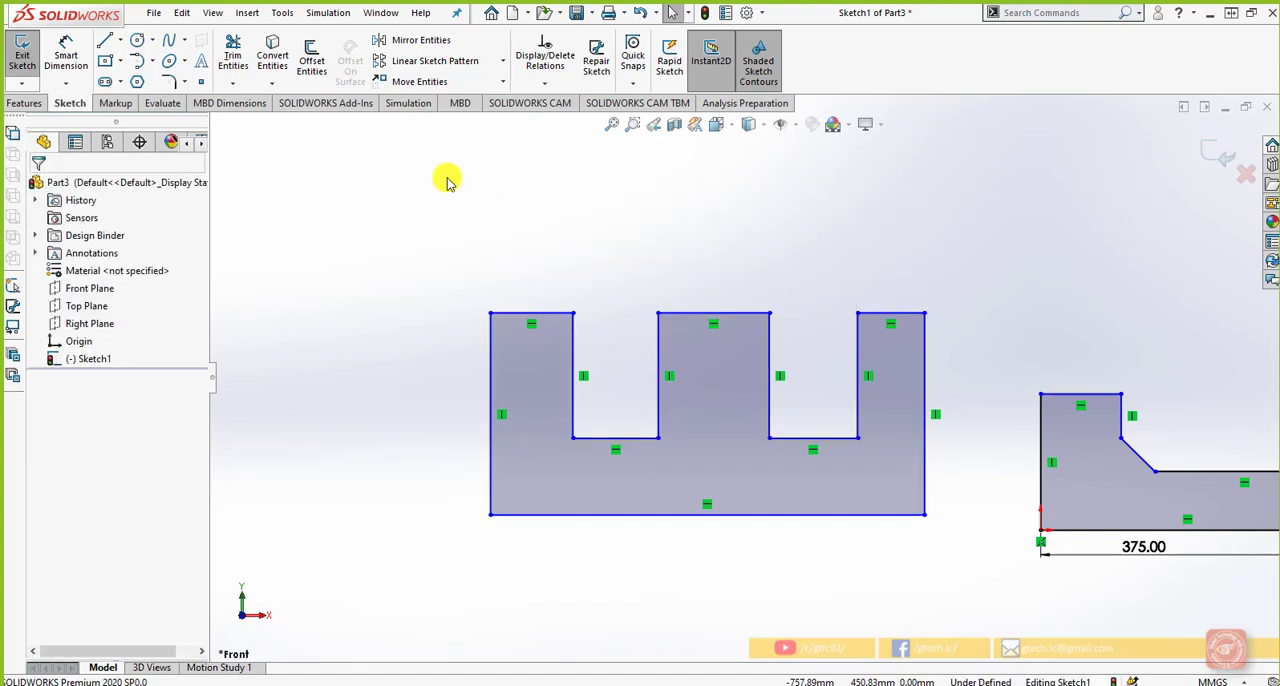
# Add a 500 mm baseline dimension from the comb profile's left outer edge to its right outer edge
pyautogui.click(82, 88)
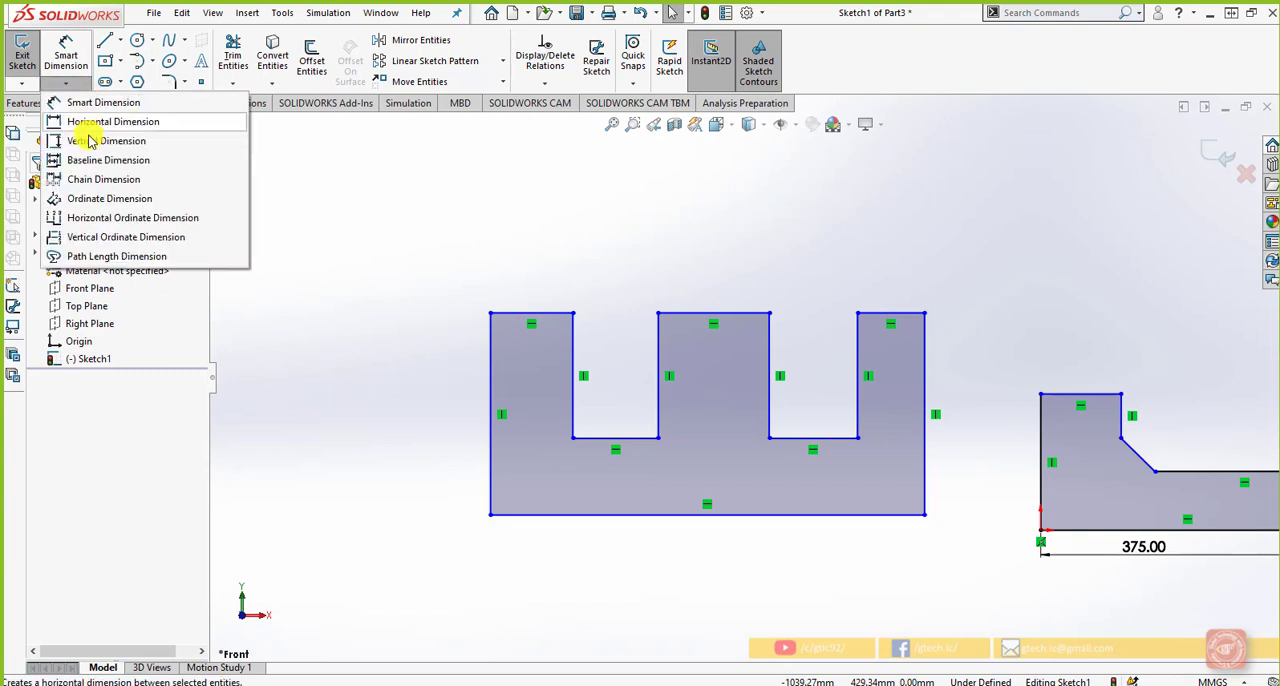
pyautogui.click(86, 146)
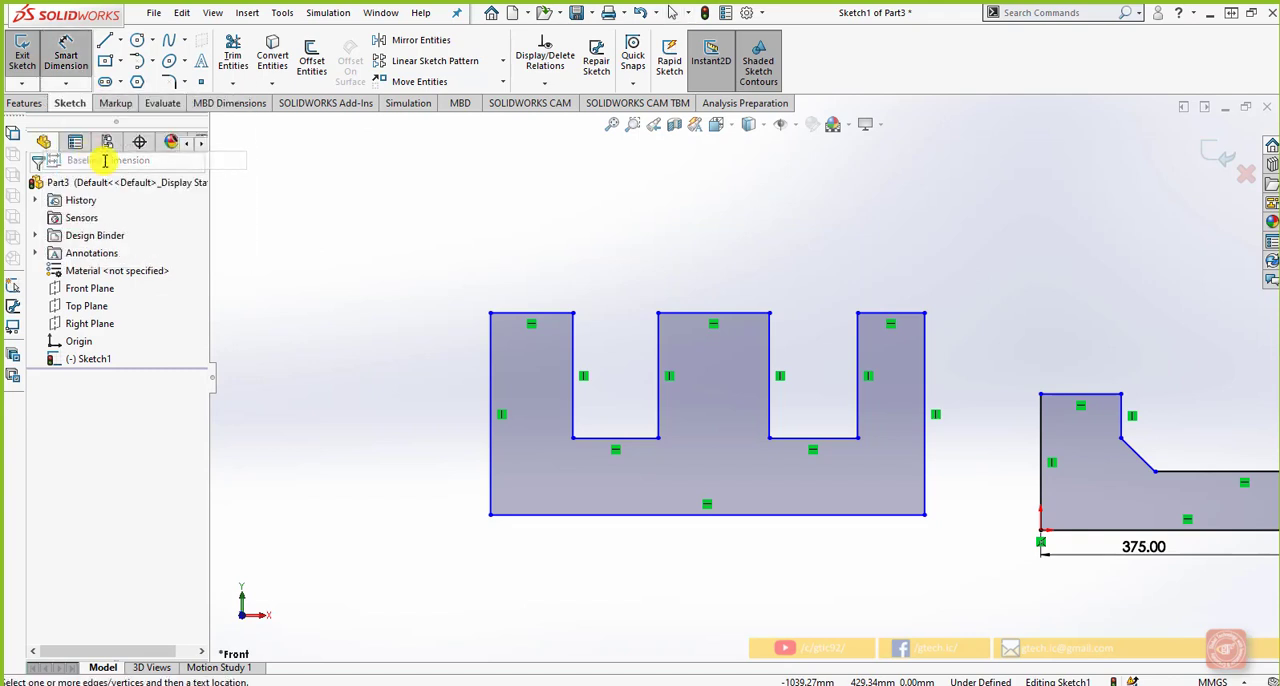
pyautogui.click(490, 348)
pyautogui.click(926, 380)
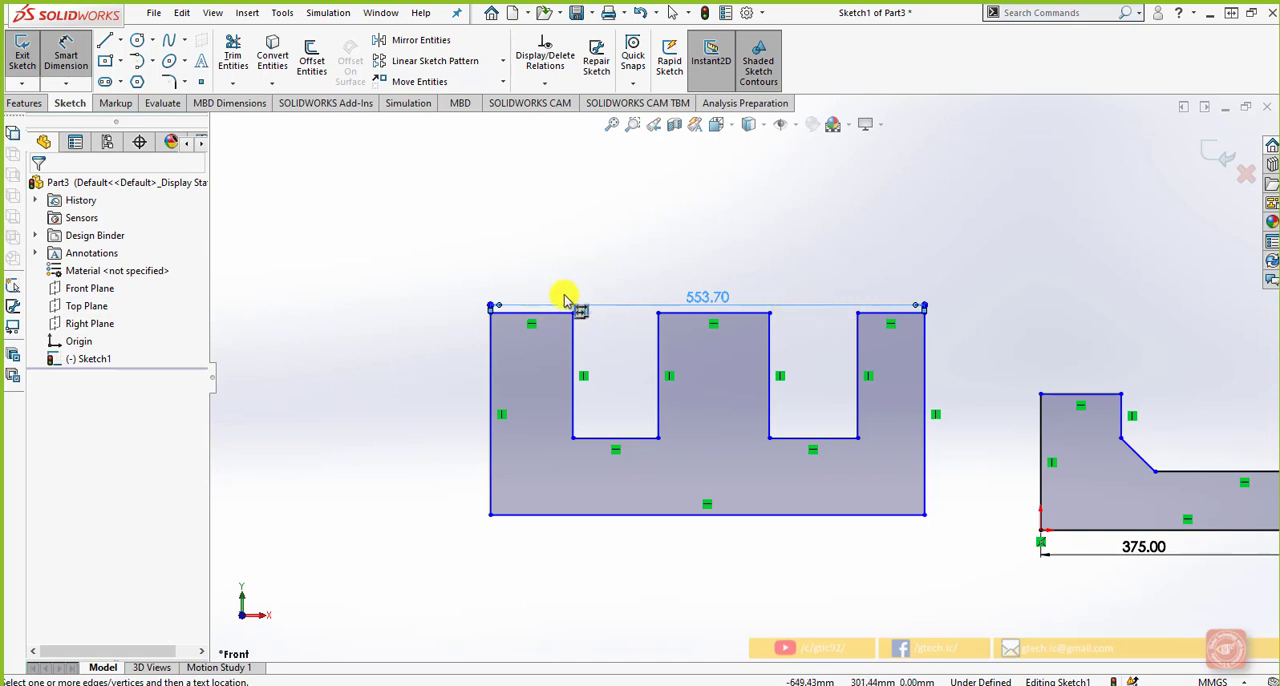
pyautogui.click(719, 300)
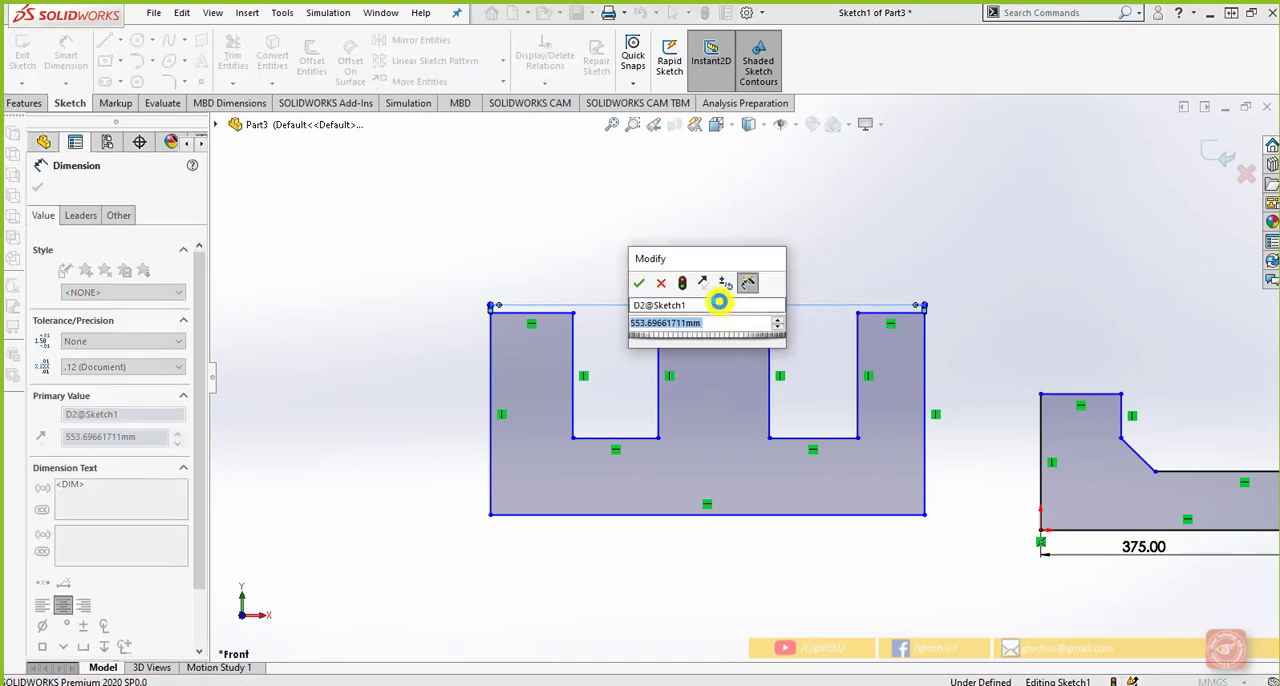
pyautogui.write('500')
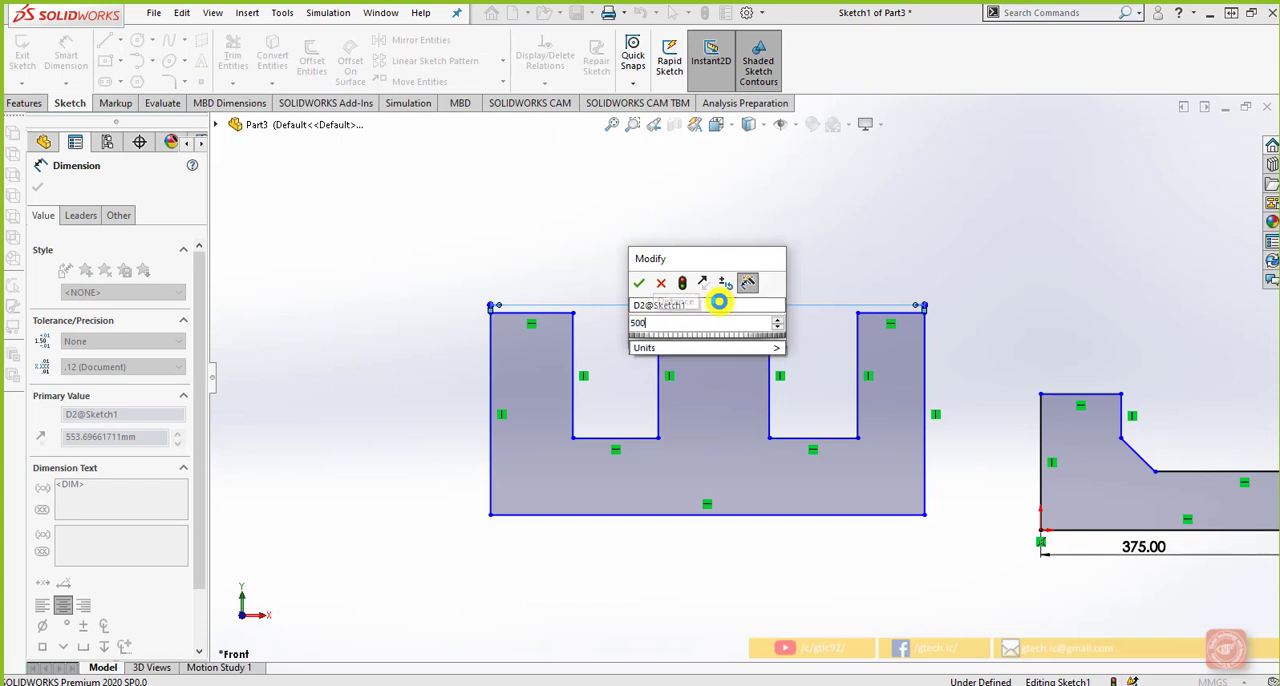
pyautogui.press('Return')
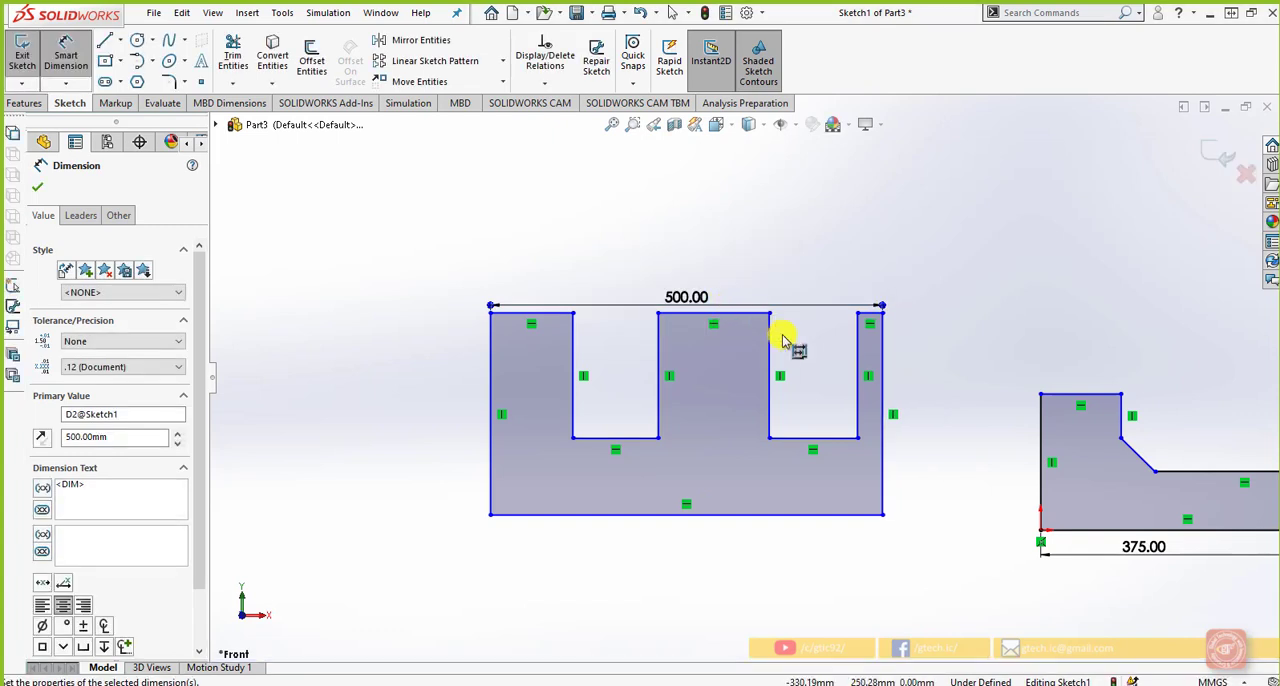
# Add a 465 mm baseline dimension from the left outer edge to the right prong's inner edge
pyautogui.click(857, 343)
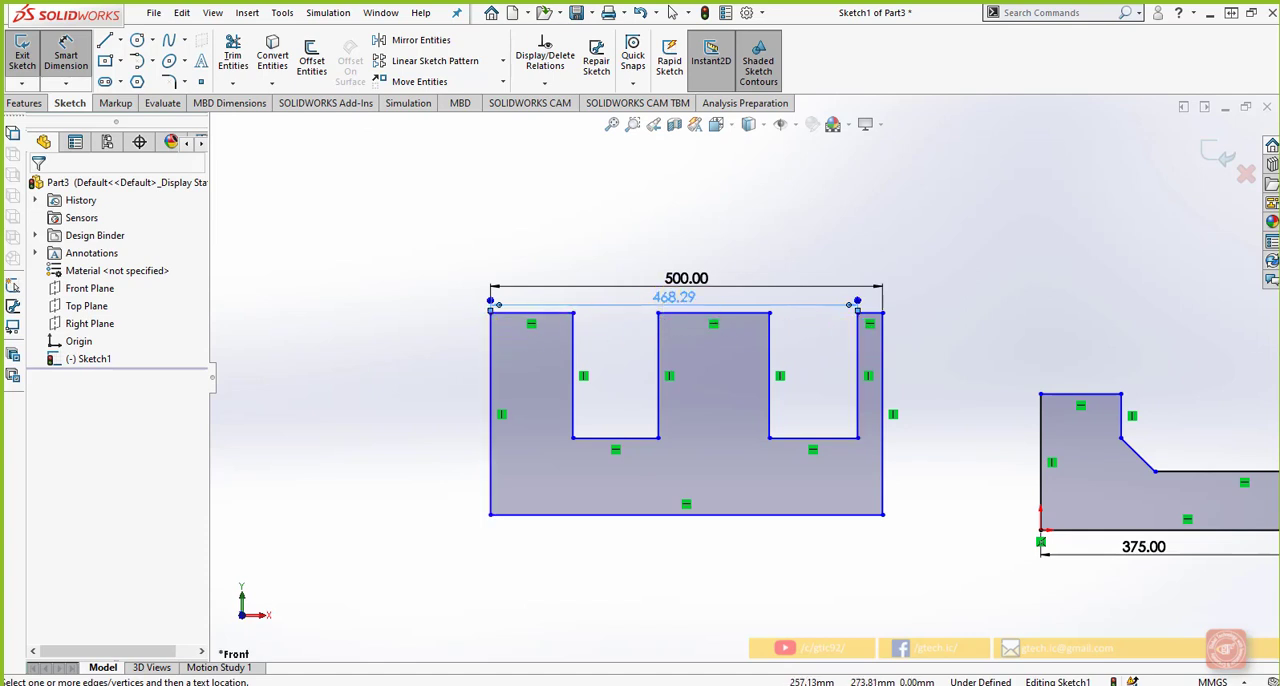
pyautogui.click(686, 298)
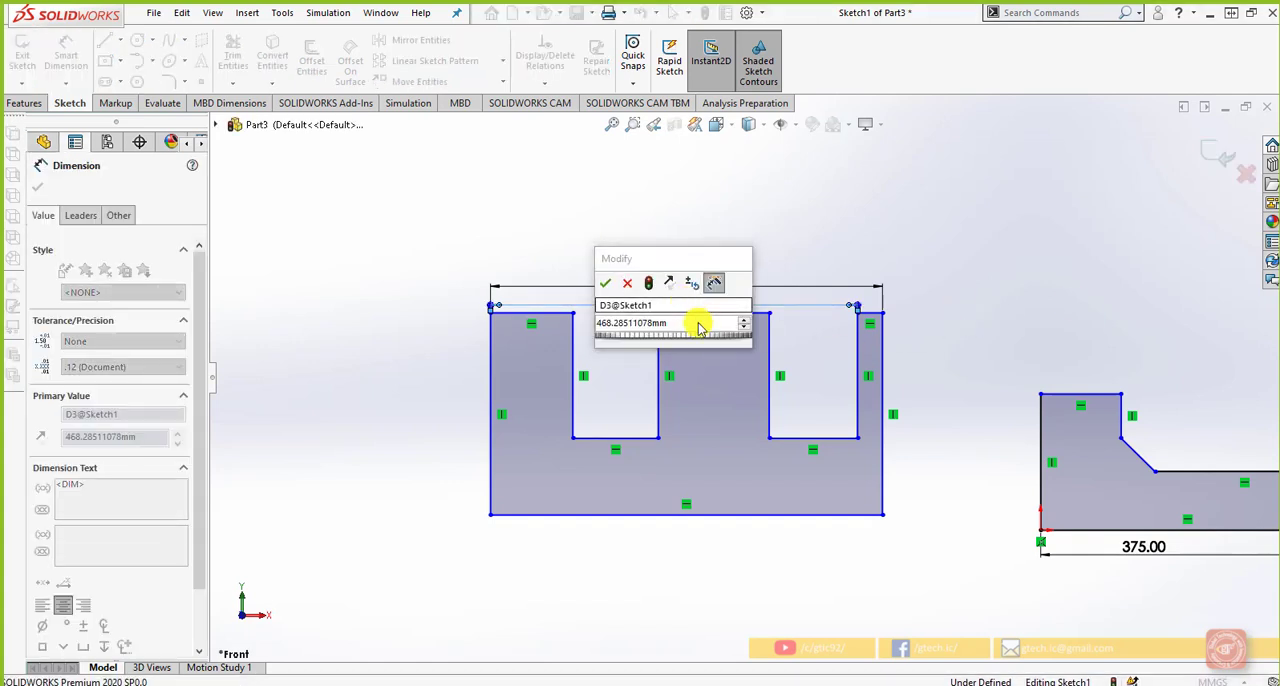
pyautogui.write('4')
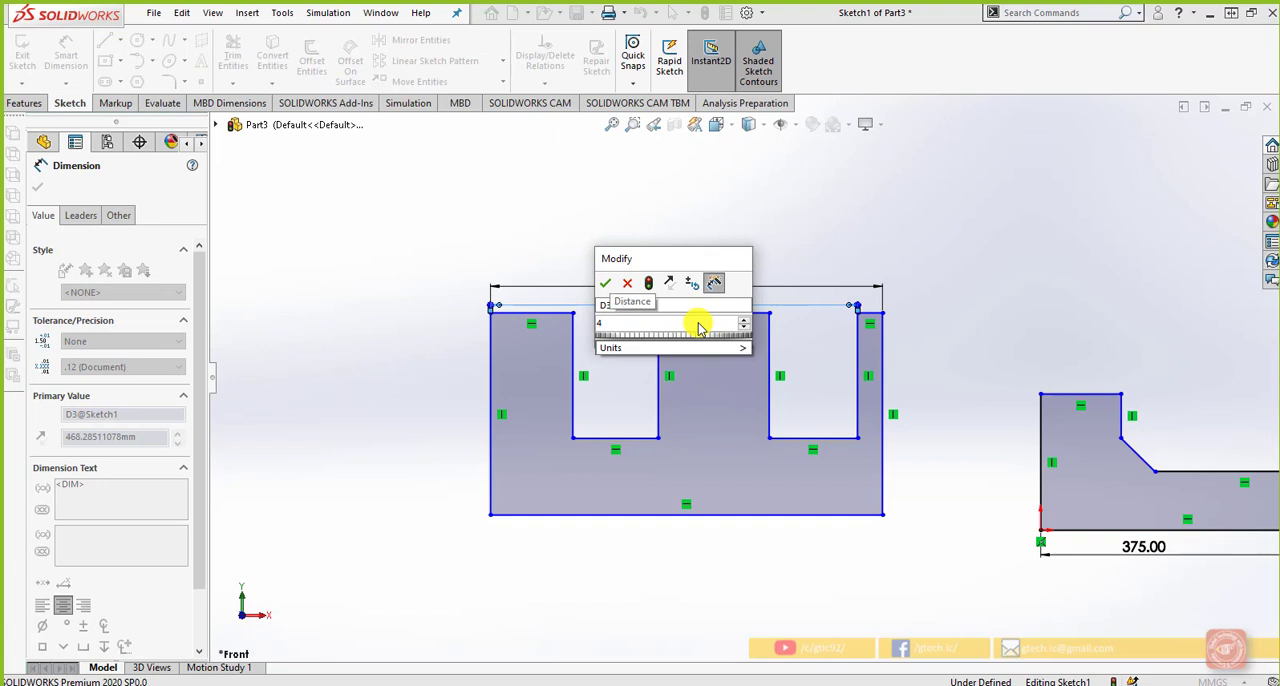
pyautogui.write('65')
pyautogui.press('Return')
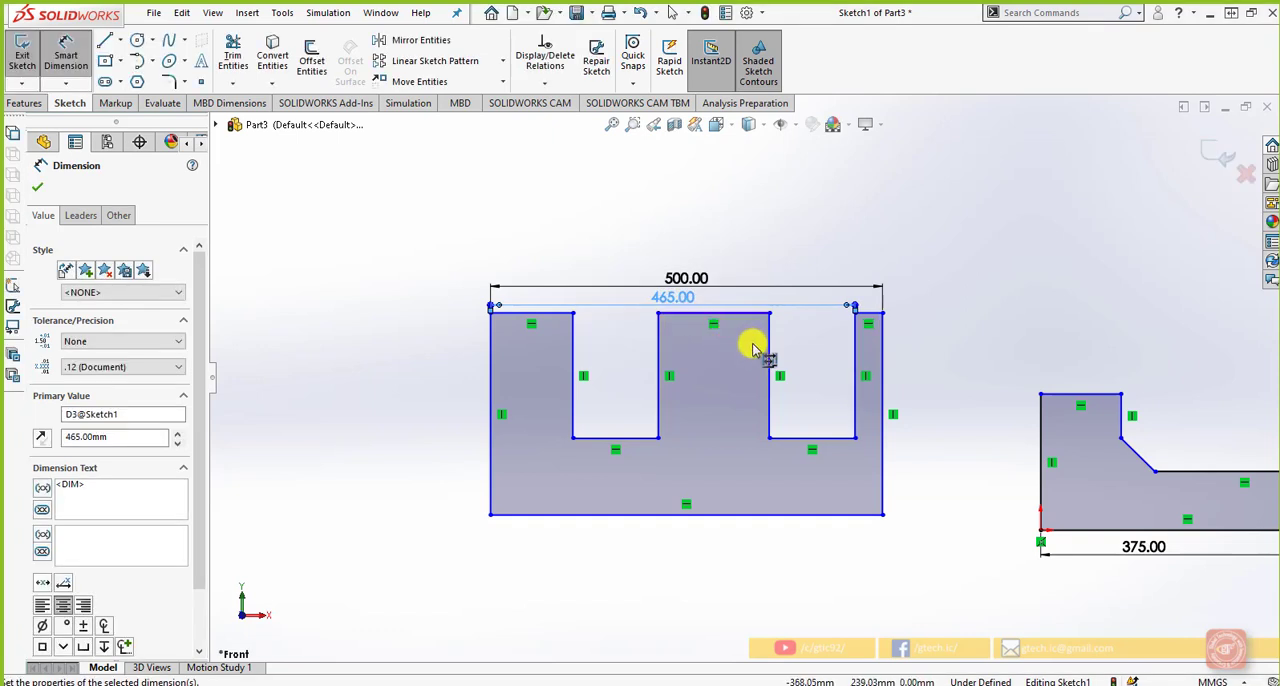
# Add a 350 mm baseline dimension from the left outer edge to the middle prong's right edge
pyautogui.click(767, 339)
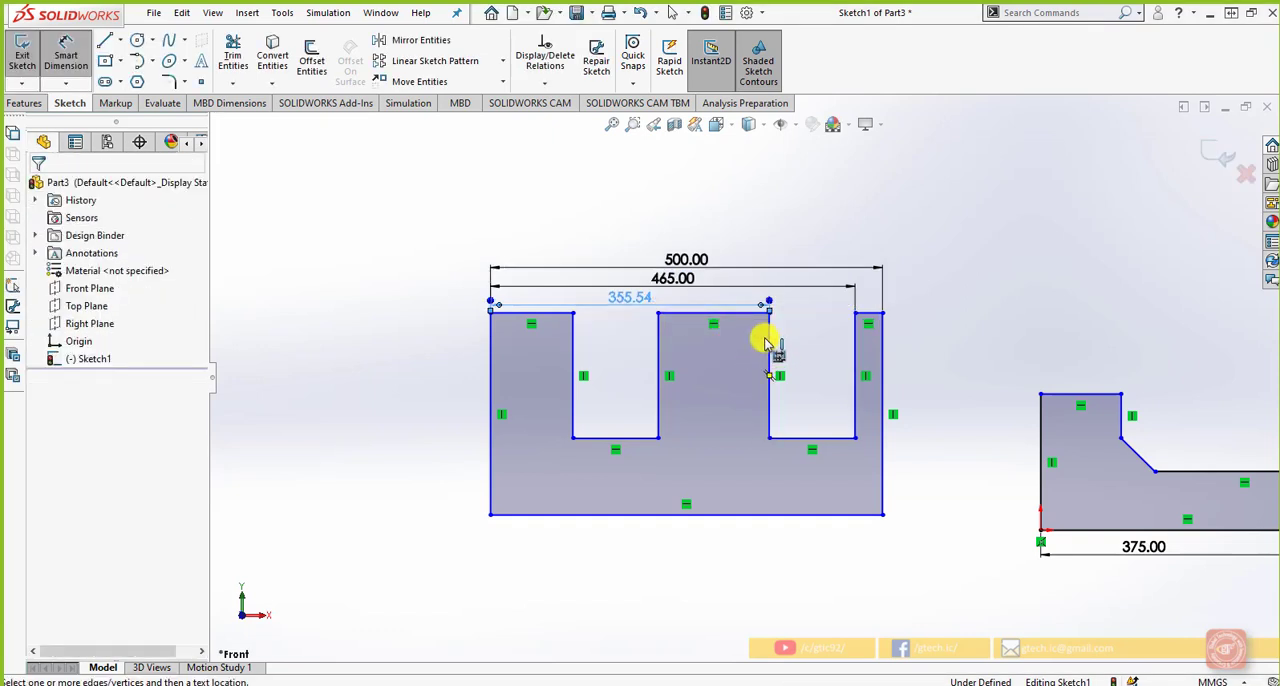
pyautogui.click(632, 301)
pyautogui.write('350')
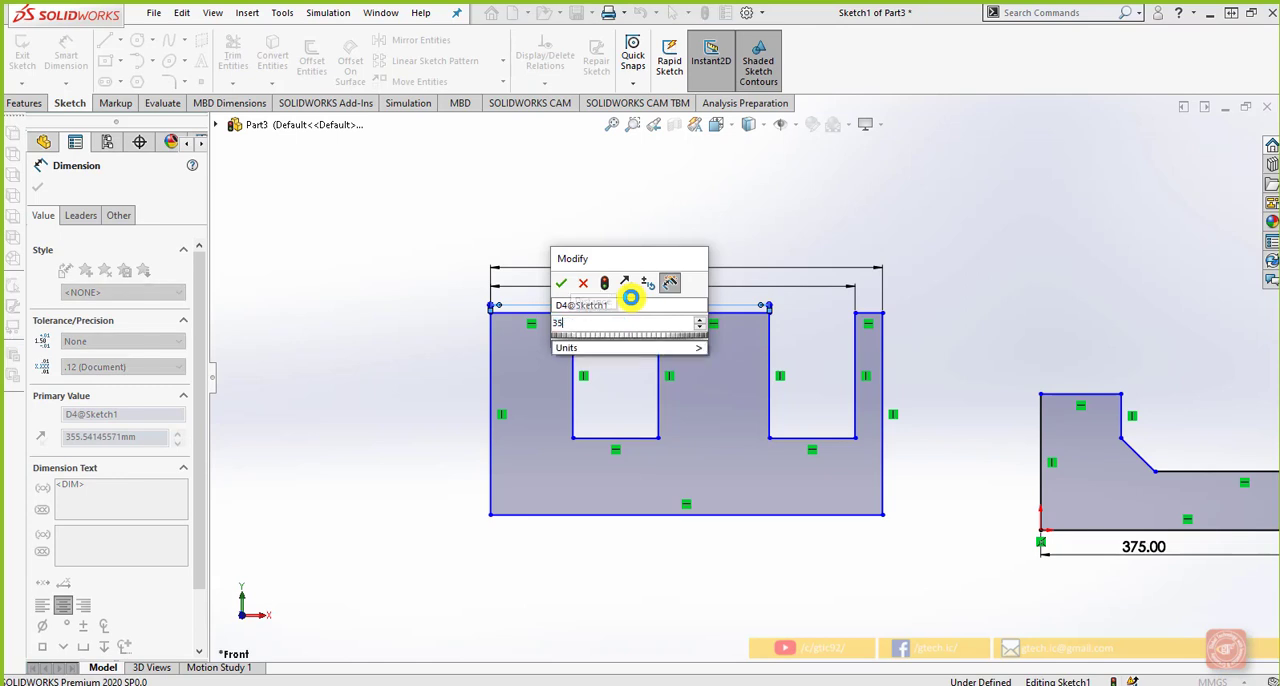
pyautogui.press('Return')
# Add a 220 mm baseline dimension from the left outer edge to the middle prong's left edge
pyautogui.click(658, 340)
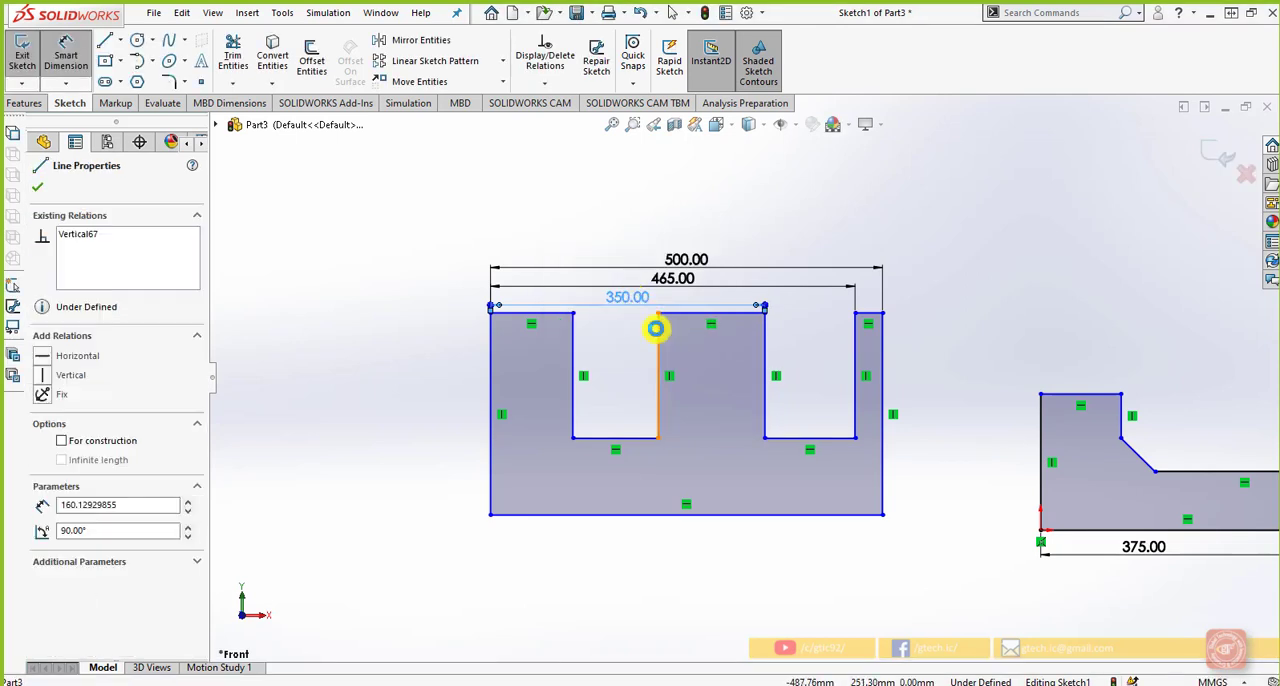
pyautogui.click(577, 301)
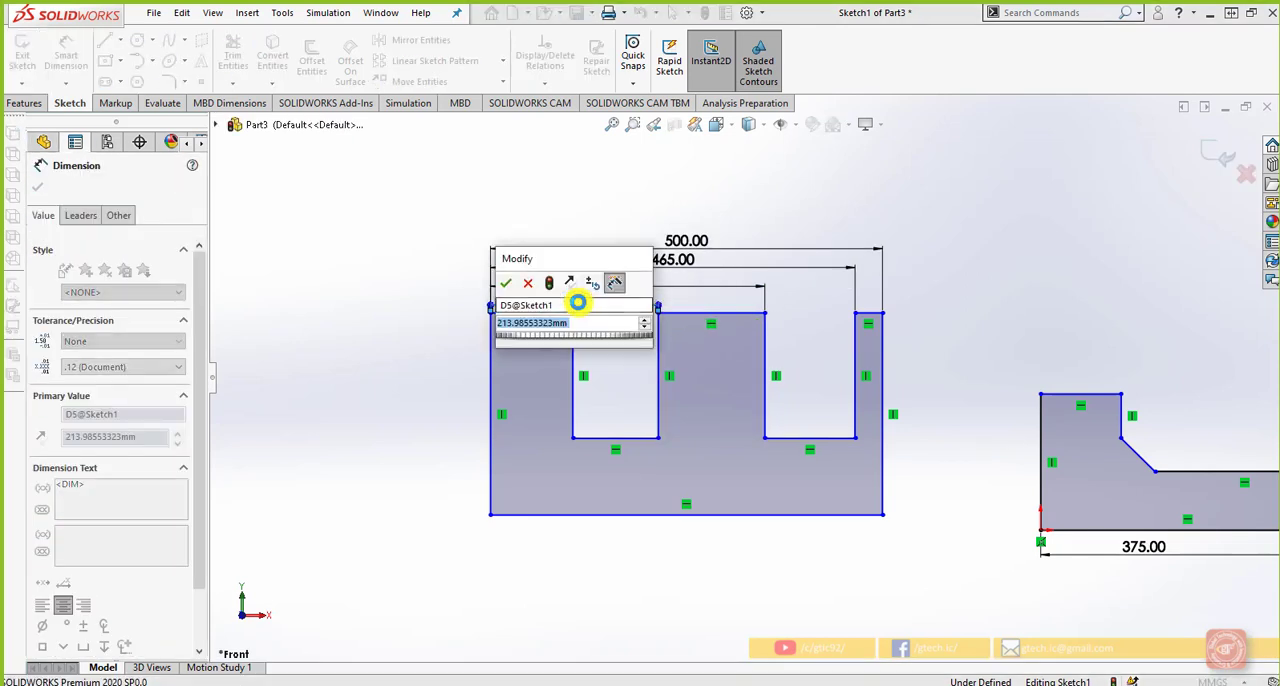
pyautogui.write('220')
pyautogui.press('Return')
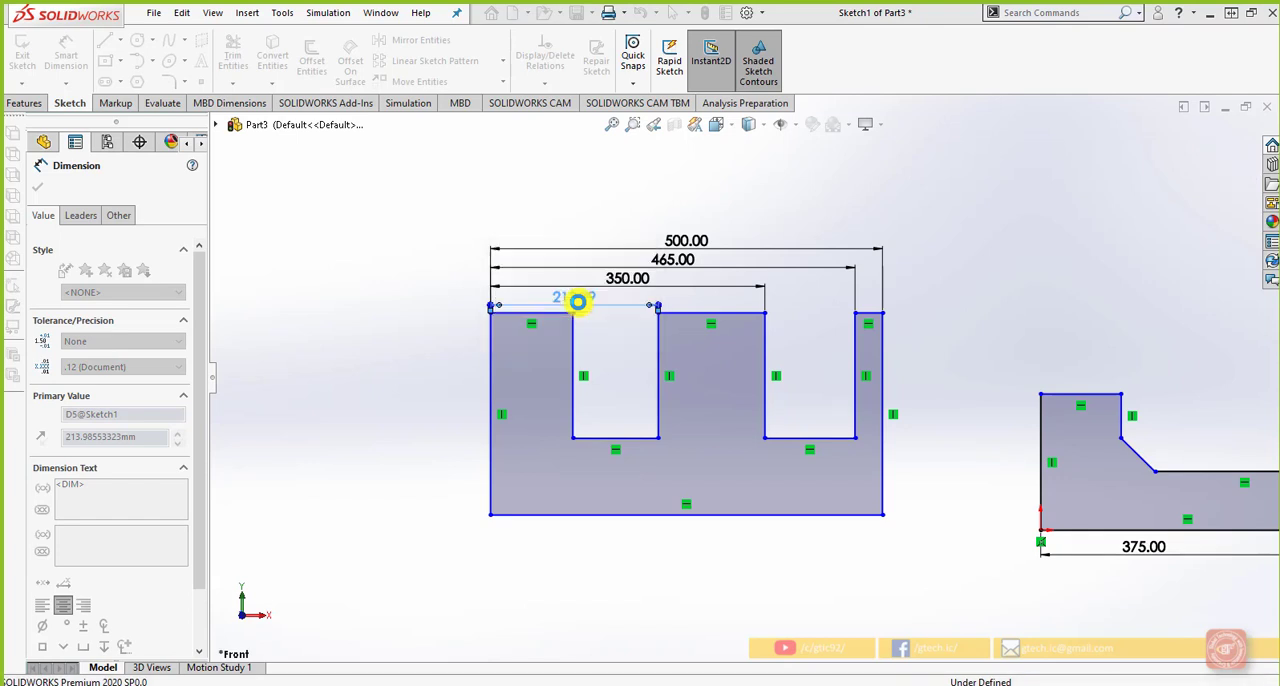
# Add a 185 mm baseline dimension from the left outer edge to the left prong's right edge and finish dimensioning
pyautogui.click(577, 338)
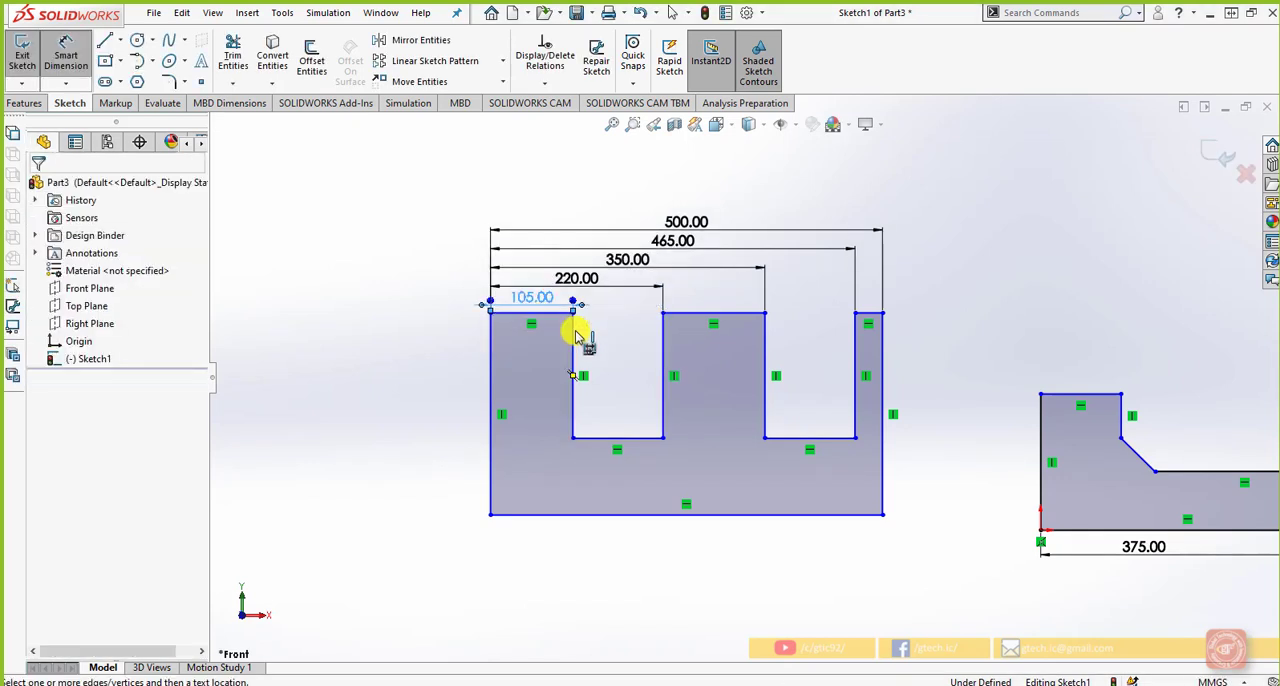
pyautogui.click(545, 306)
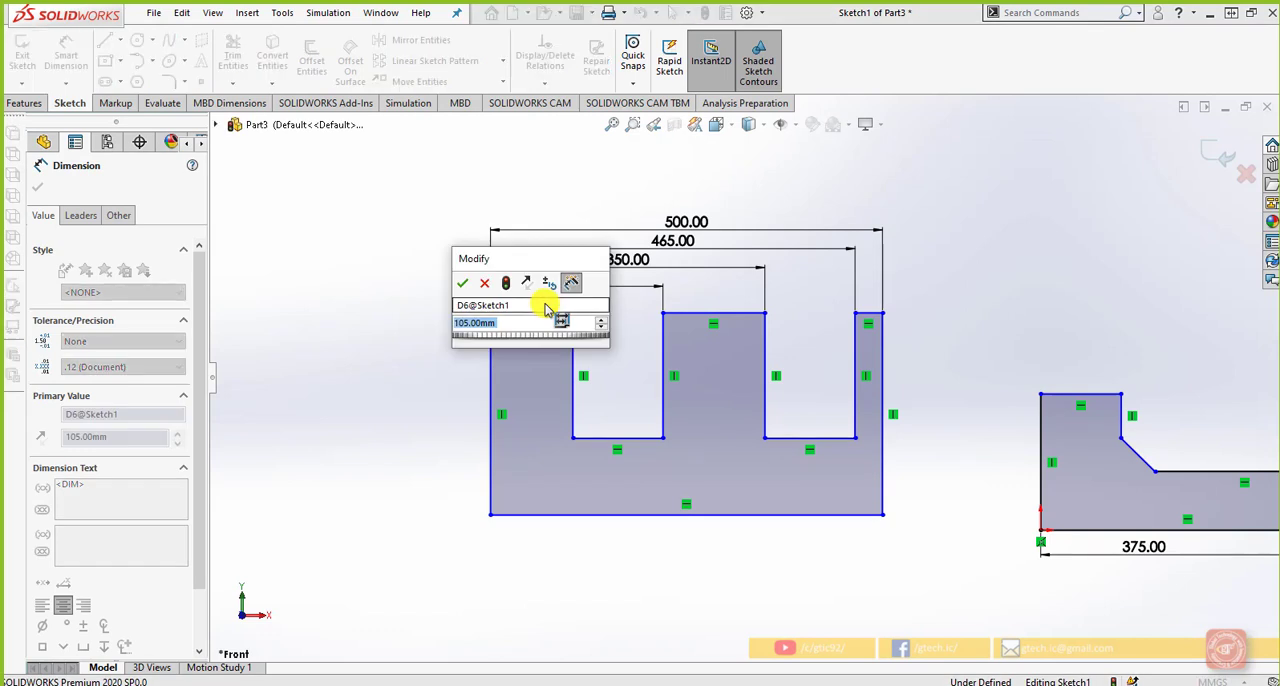
pyautogui.write('185')
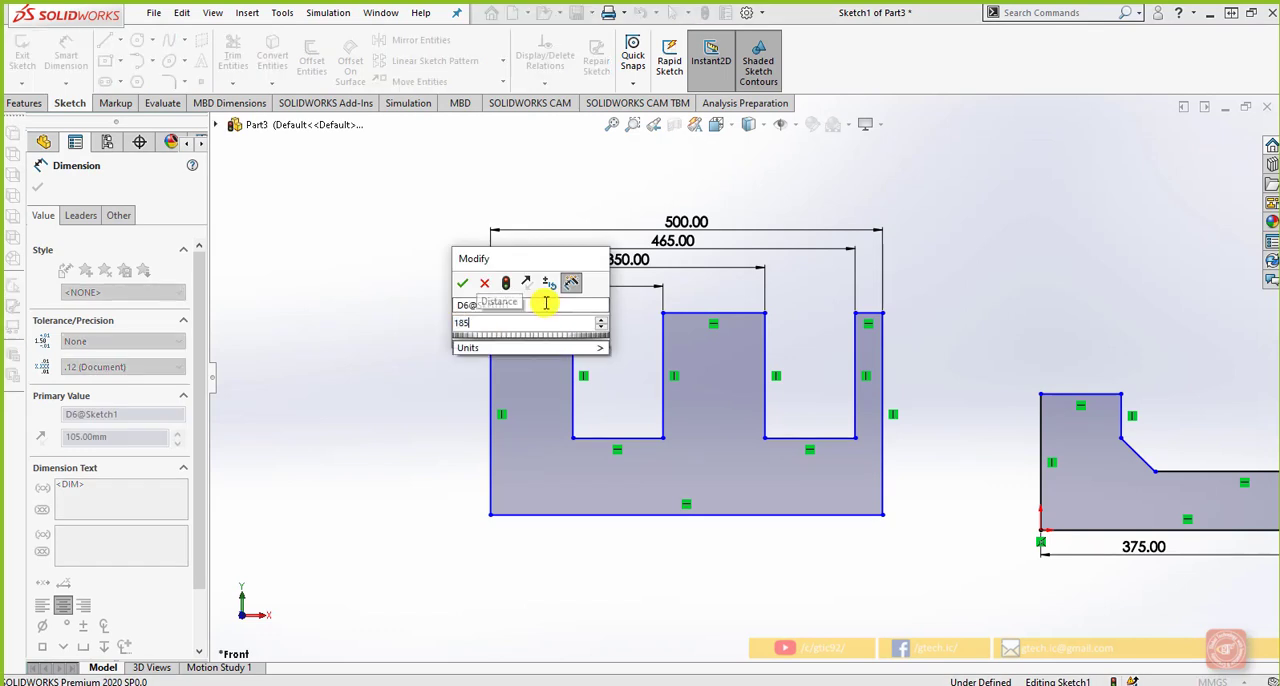
pyautogui.press('Return')
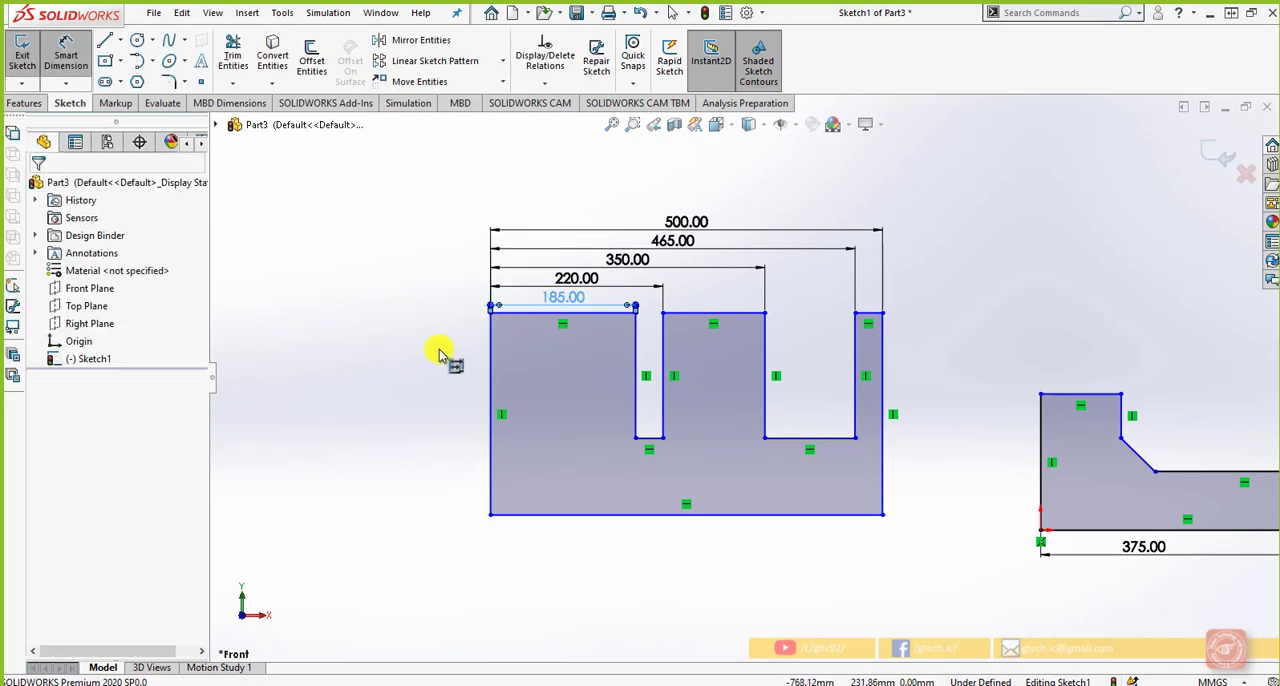
pyautogui.scroll(1, 423, 380)
pyautogui.scroll(-1, 533, 318)
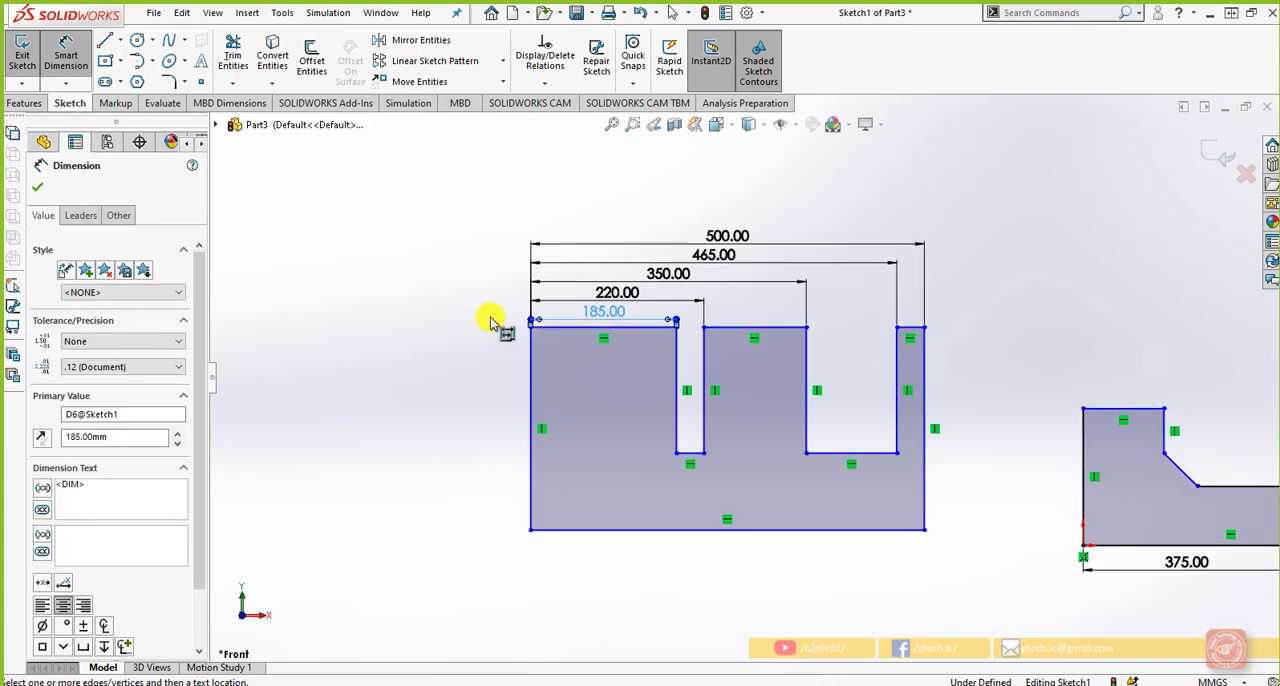
pyautogui.press('Escape')
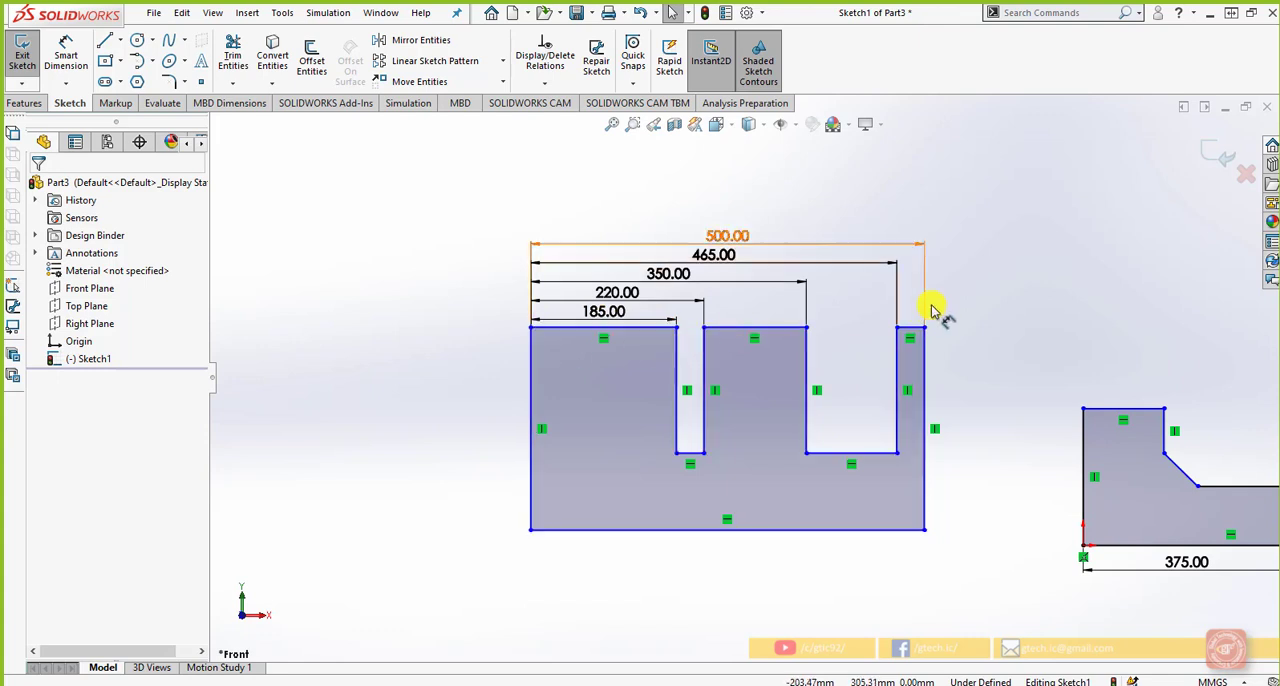
# Delete all the baseline dimensions above the comb-shaped profile
pyautogui.moveTo(962, 300); pyautogui.dragTo(522, 195)
pyautogui.moveTo(522, 195); pyautogui.dragTo(520, 194)
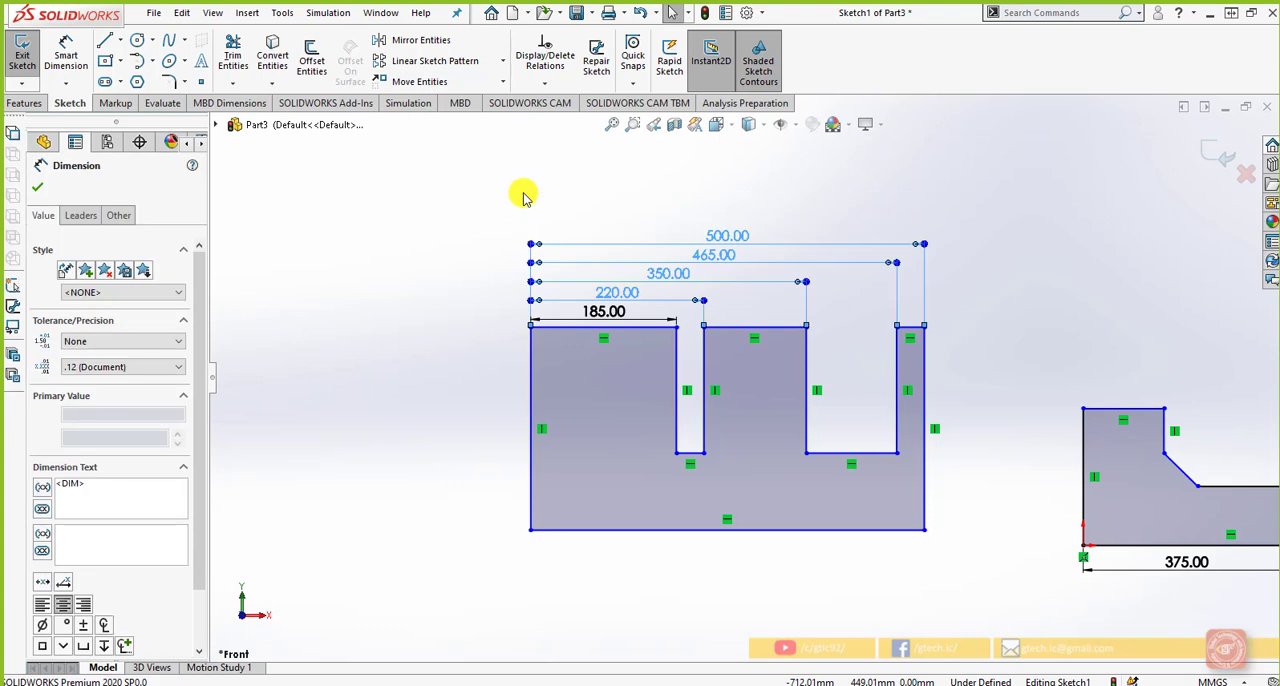
pyautogui.press('Delete')
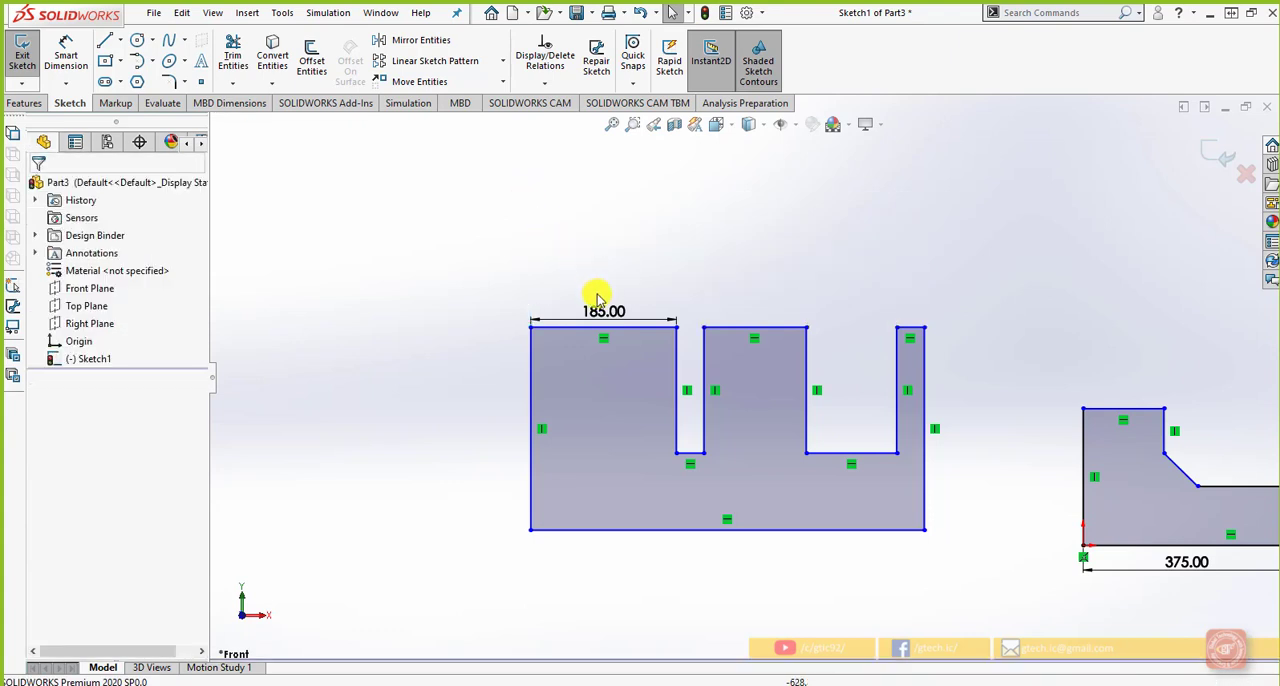
pyautogui.click(671, 324)
pyautogui.press('Delete')
# Move the left prong's right edge inward so the prong is about 86 mm wide
pyautogui.moveTo(676, 360); pyautogui.dragTo(598, 368)
pyautogui.click(657, 297)
pyautogui.click(66, 82)
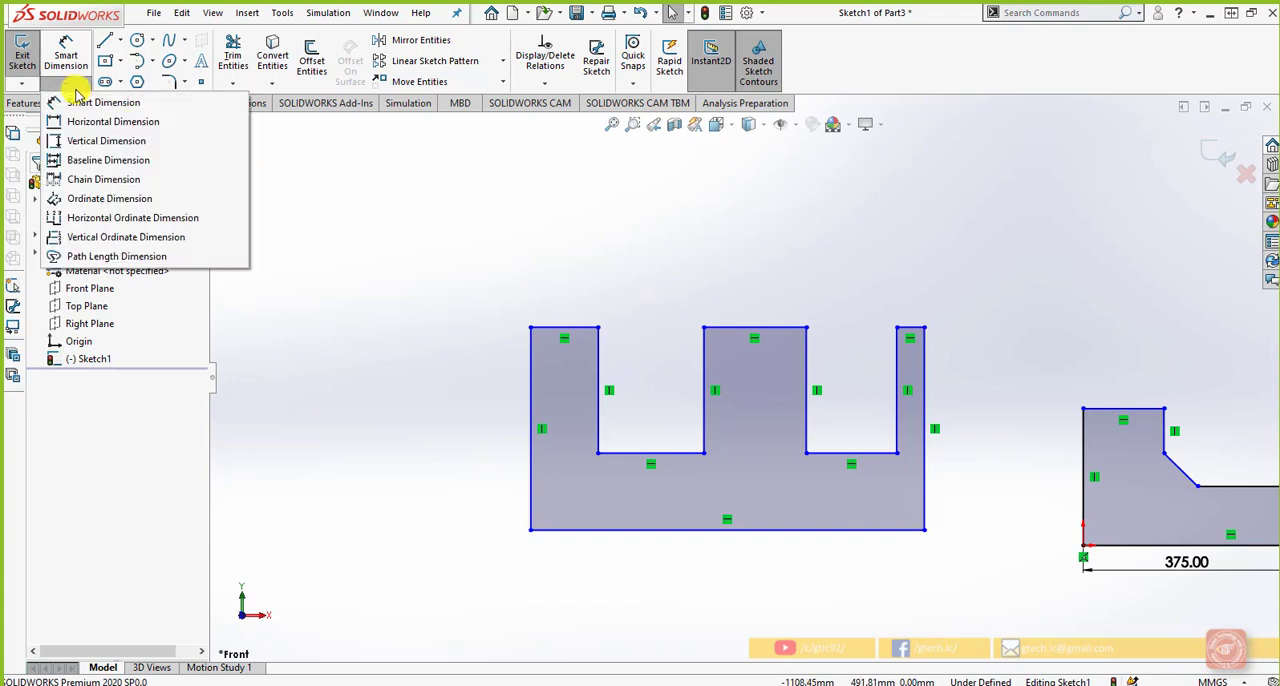
pyautogui.click(90, 179)
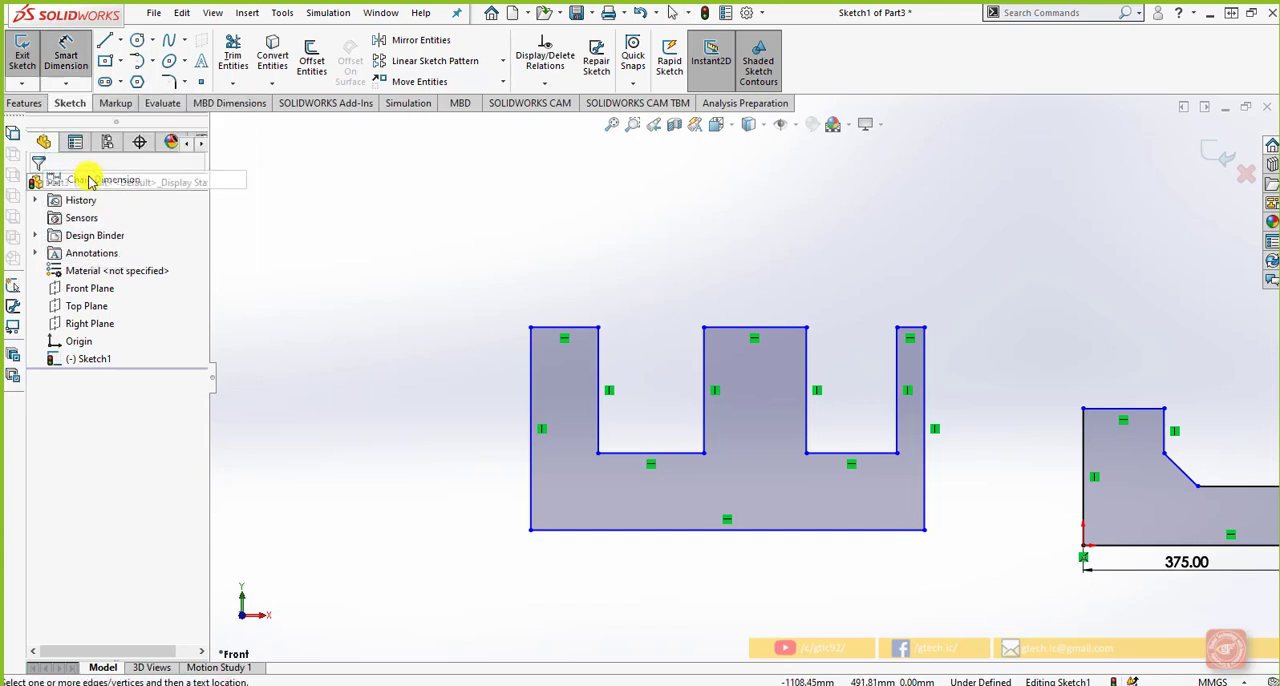
pyautogui.click(553, 326)
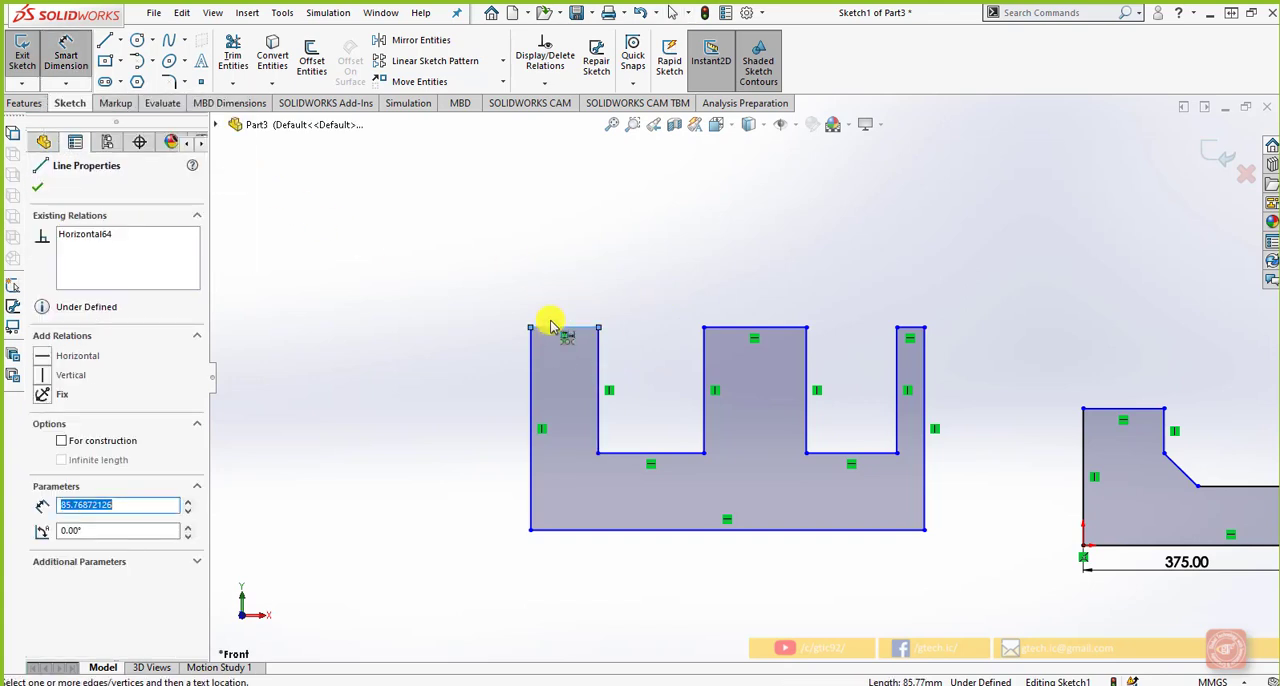
pyautogui.press('Escape')
# Start a Chain Dimension above the comb profile by dimensioning the left prong's width between its two vertical edges
pyautogui.click(60, 88)
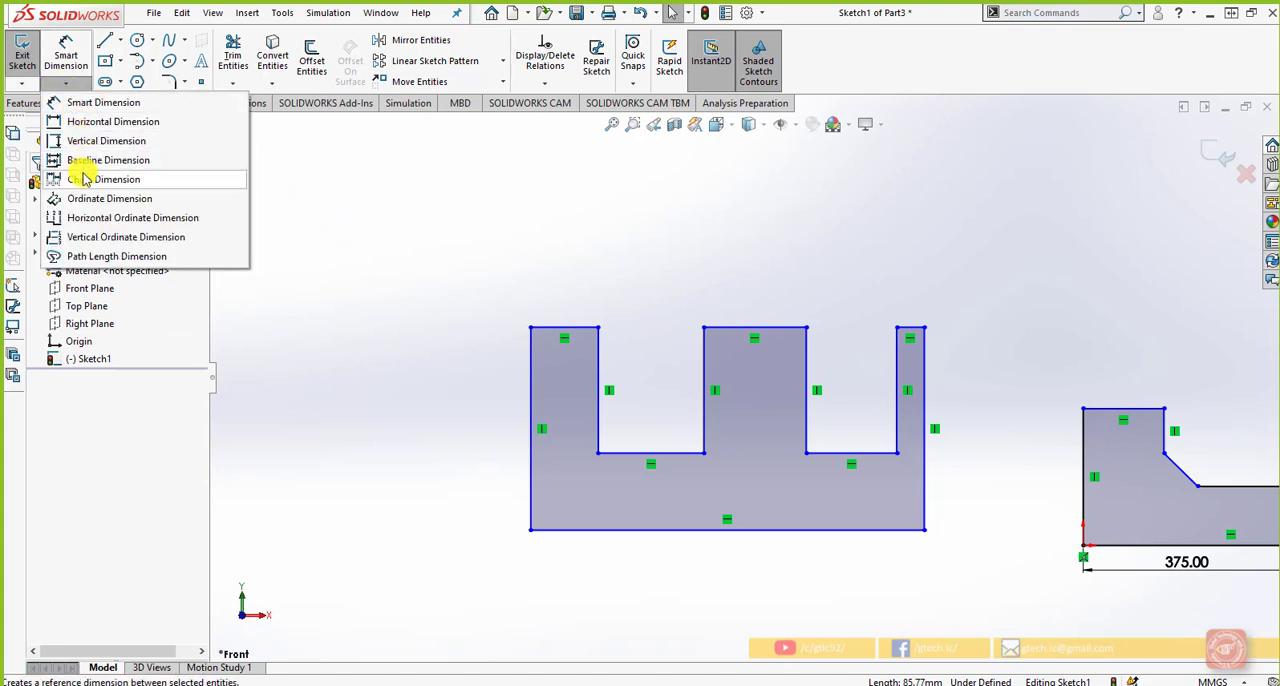
pyautogui.click(82, 172)
pyautogui.click(533, 350)
pyautogui.click(598, 335)
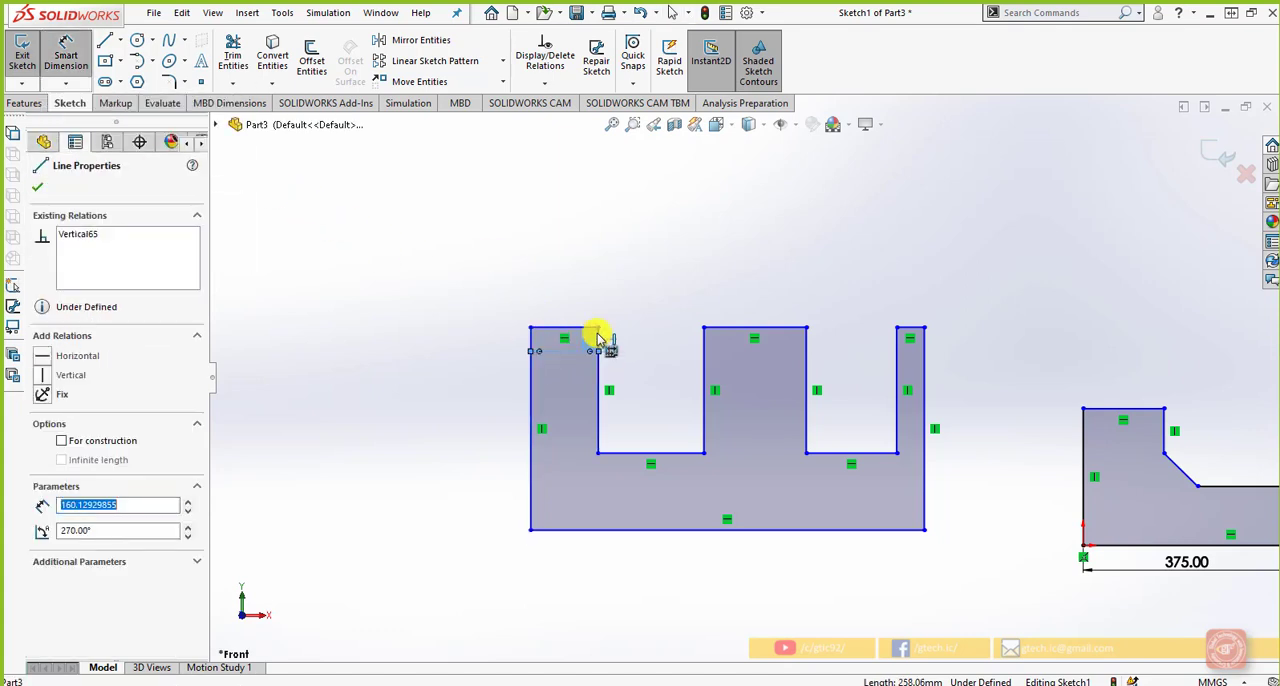
pyautogui.click(580, 288)
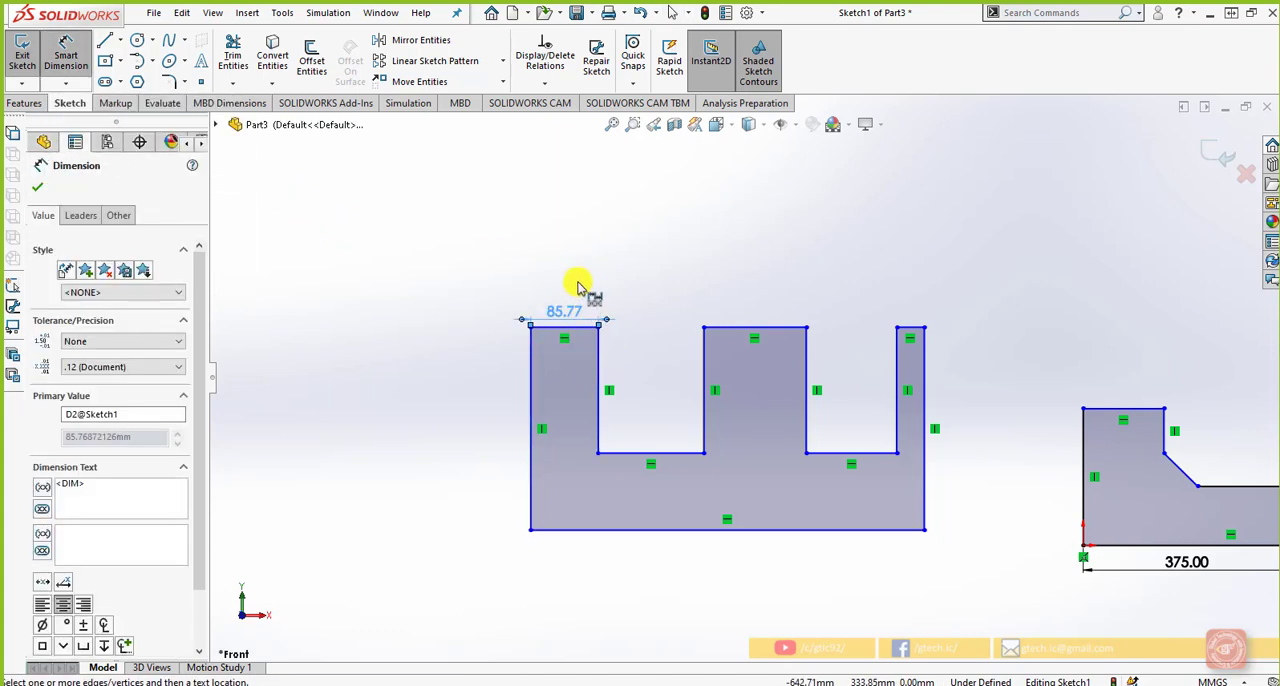
# Extend the dimension chain across the left slot and the middle prong
pyautogui.click(703, 348)
pyautogui.click(690, 311)
pyautogui.click(807, 352)
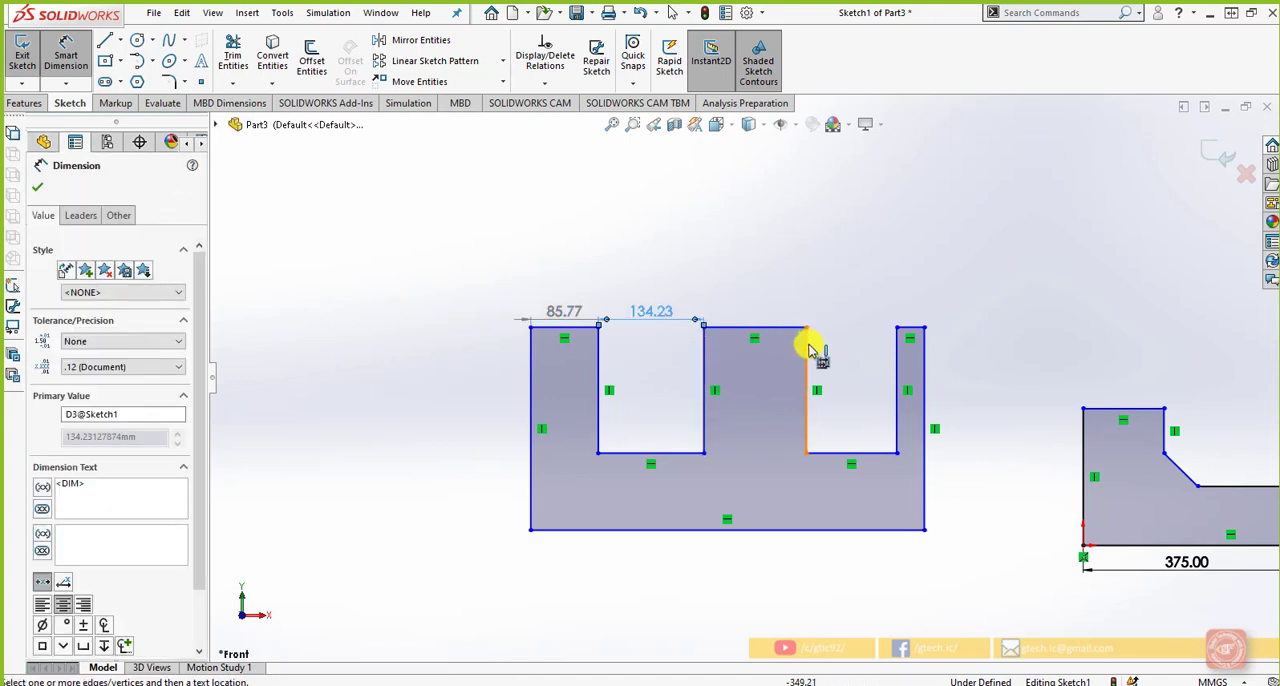
pyautogui.click(816, 305)
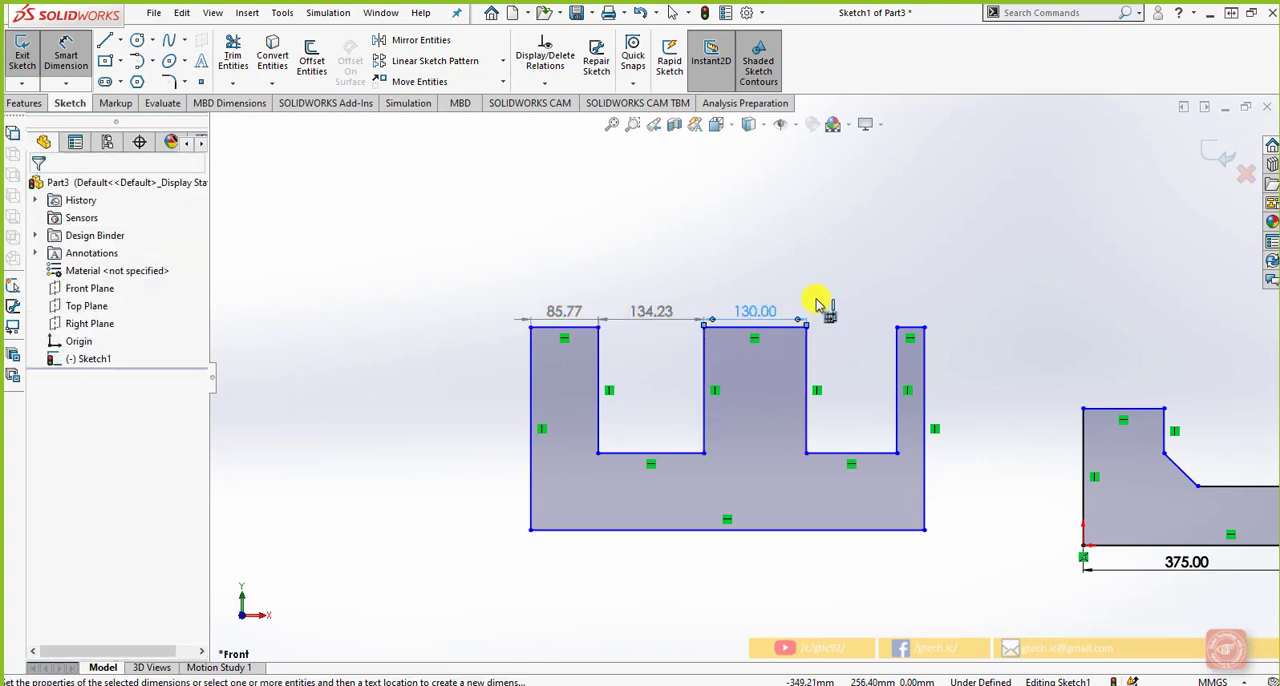
# Extend the dimension chain across the right slot and the right prong, and finish the chain
pyautogui.click(900, 346)
pyautogui.click(885, 320)
pyautogui.click(923, 336)
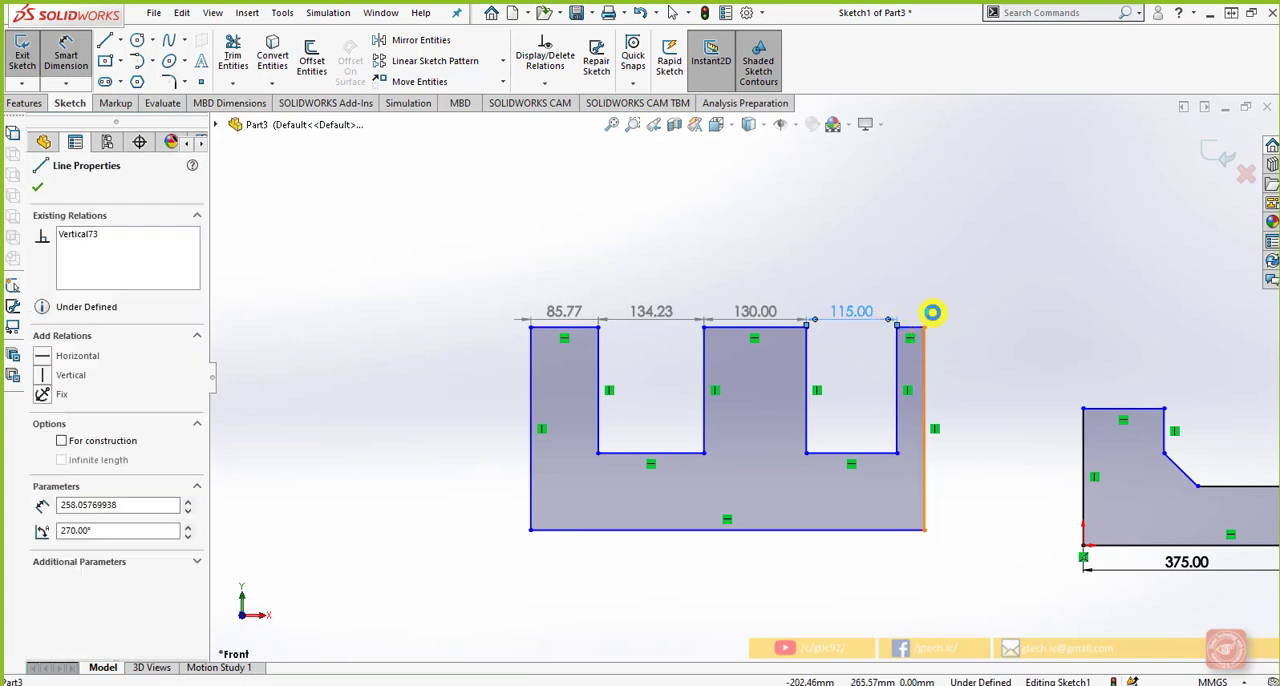
pyautogui.click(938, 318)
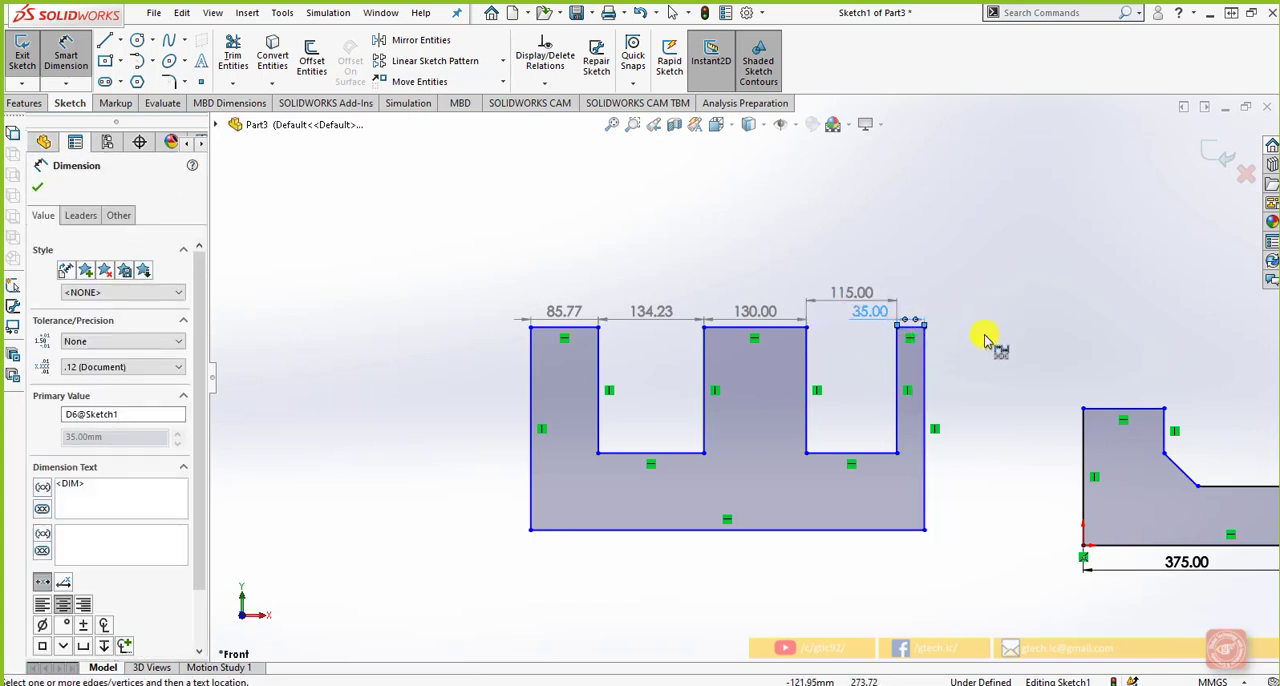
pyautogui.press('Escape')
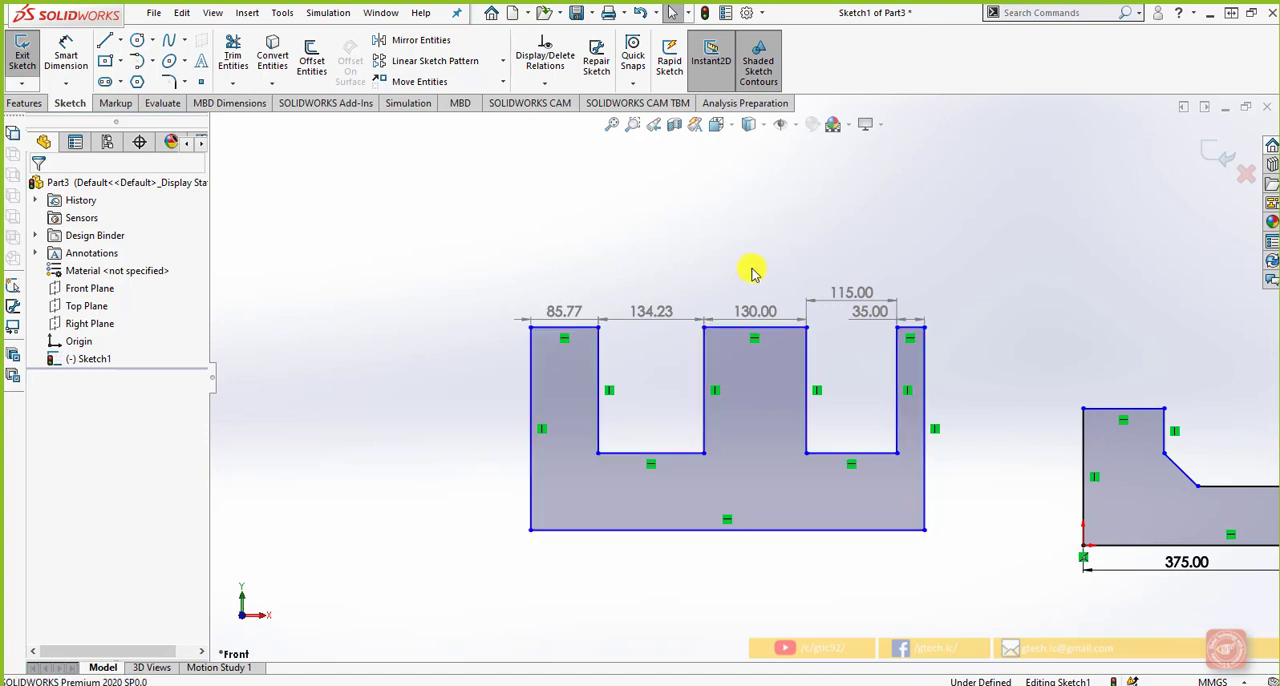
# Dimension the comb profile's bottom edge below it and set its length to 520 mm
pyautogui.click(66, 55)
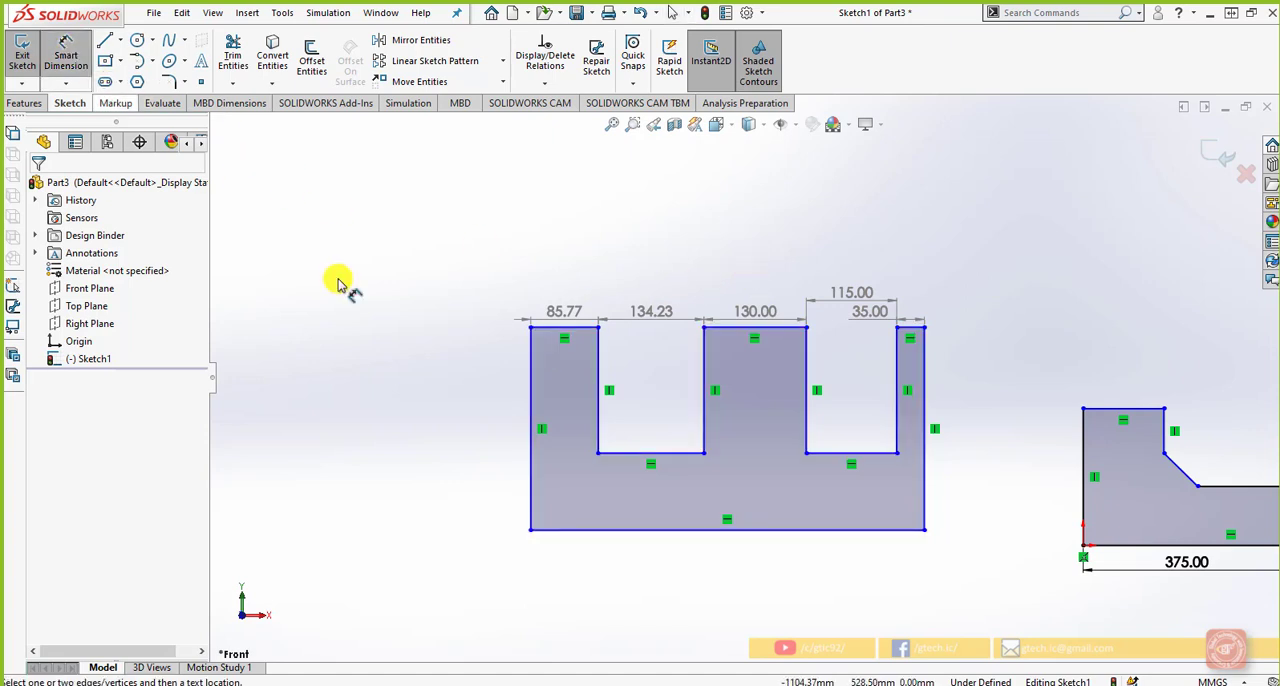
pyautogui.click(577, 530)
pyautogui.click(634, 578)
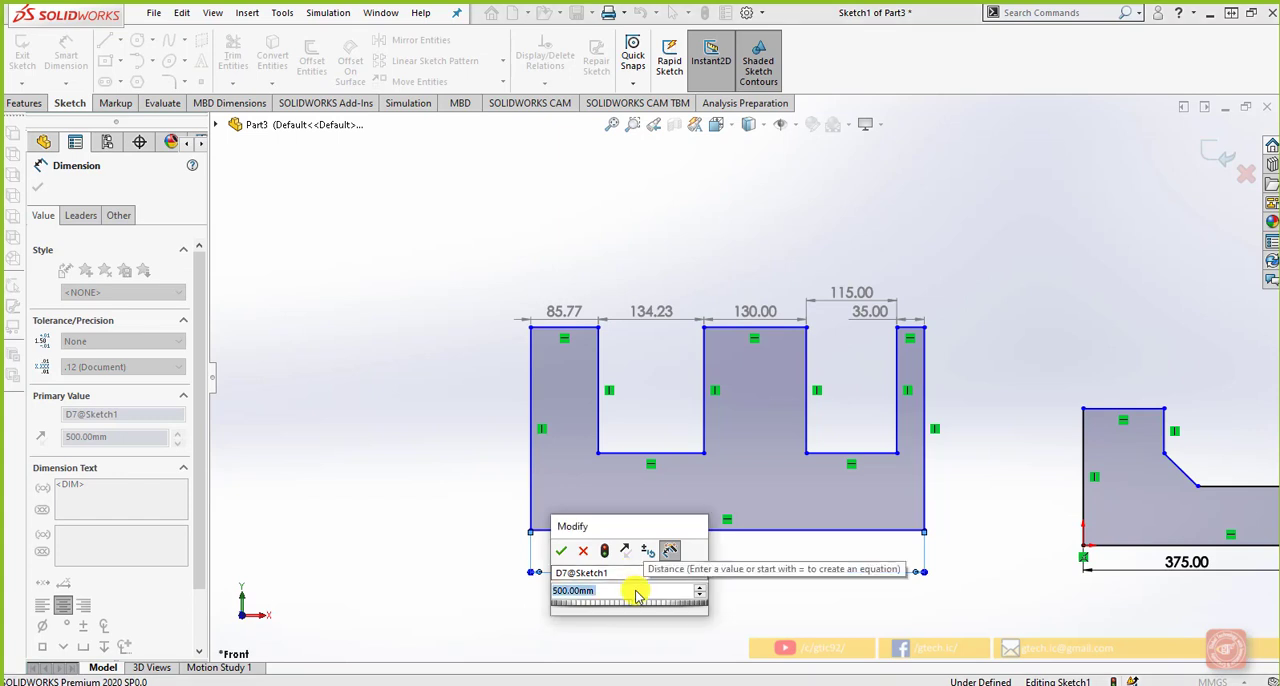
pyautogui.write('520')
pyautogui.press('Return')
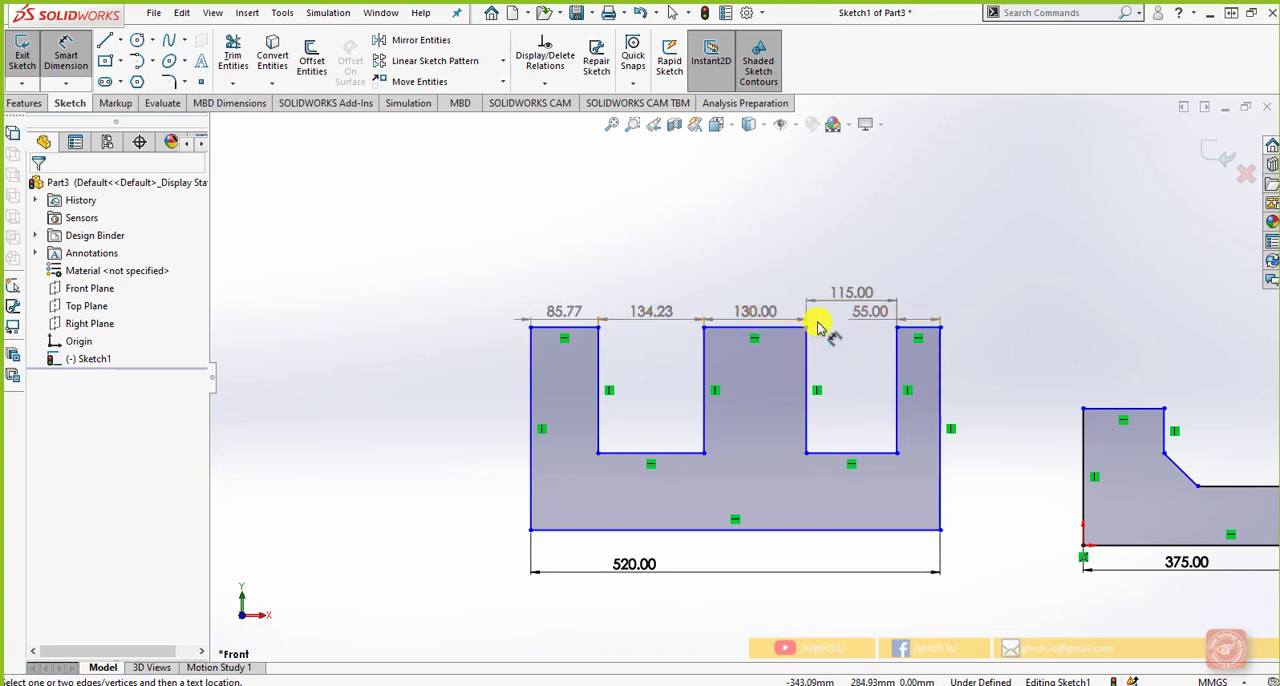
# Try to edit the right prong's chain dimension and check its properties
pyautogui.click(864, 314)
pyautogui.click(857, 346)
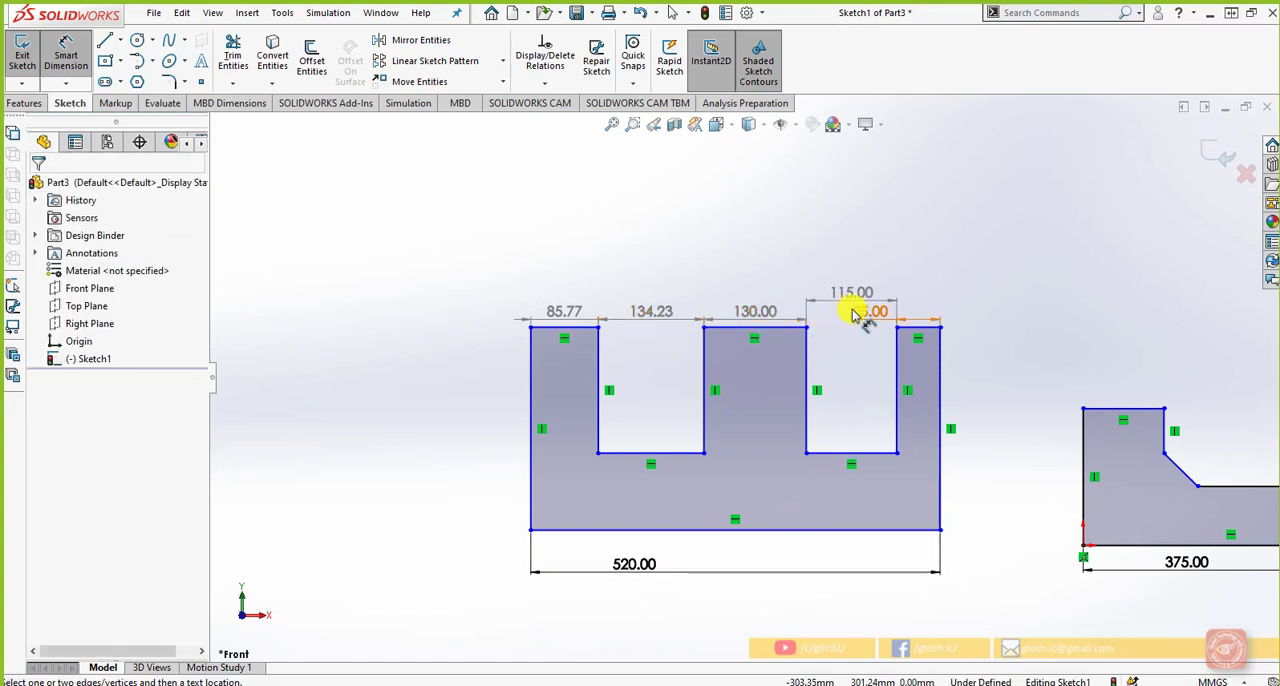
pyautogui.doubleClick(861, 312)
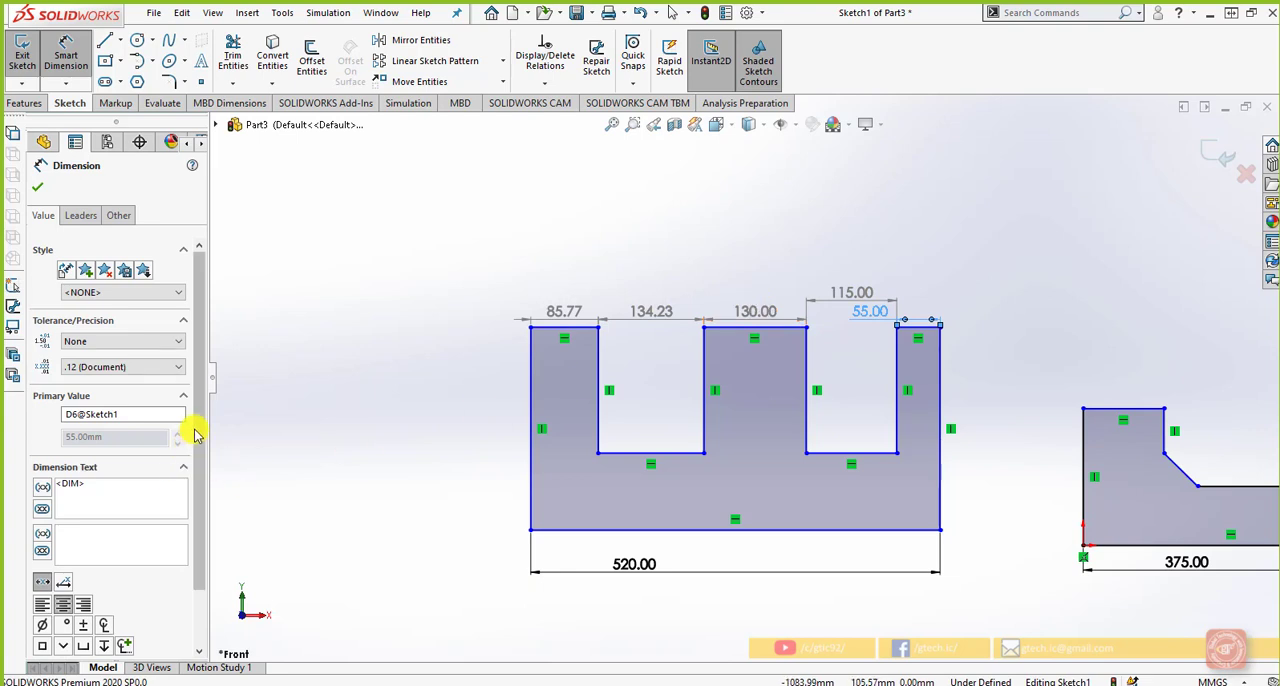
pyautogui.moveTo(196, 429); pyautogui.dragTo(196, 491)
pyautogui.click(503, 397)
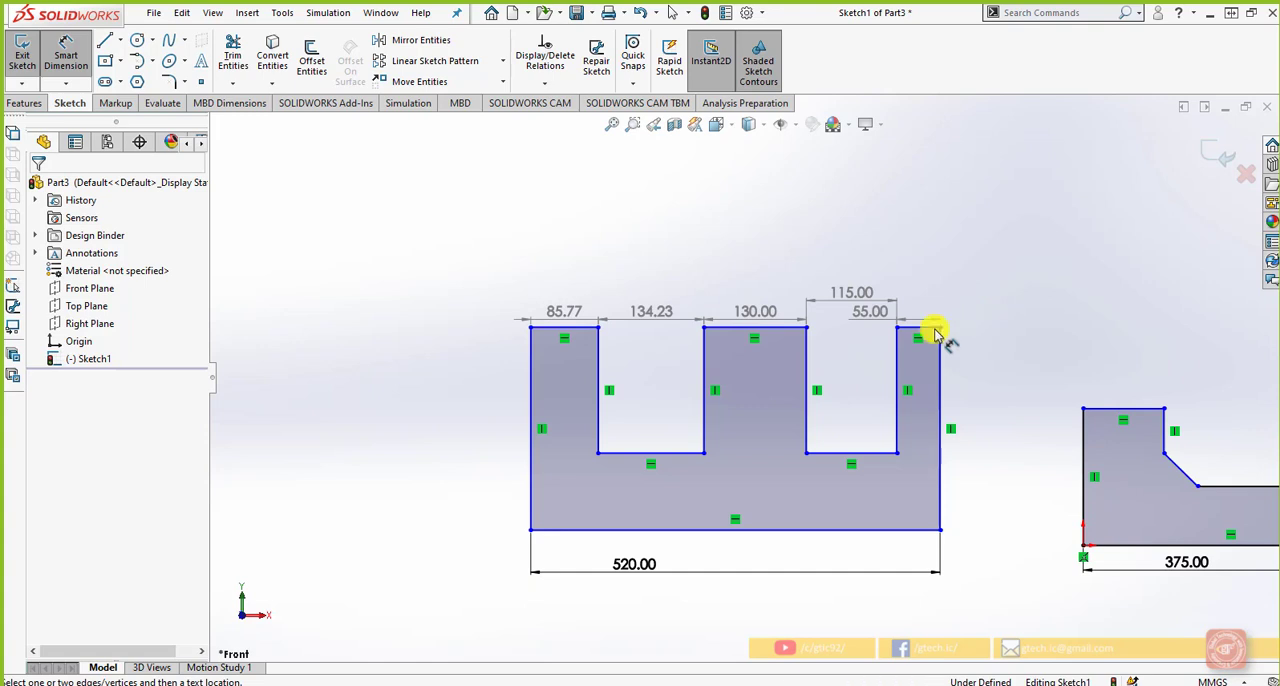
# Start a Horizontal Ordinate Dimension with its zero at the comb profile's bottom-left corner, placed below the overall width dimension
pyautogui.click(66, 83)
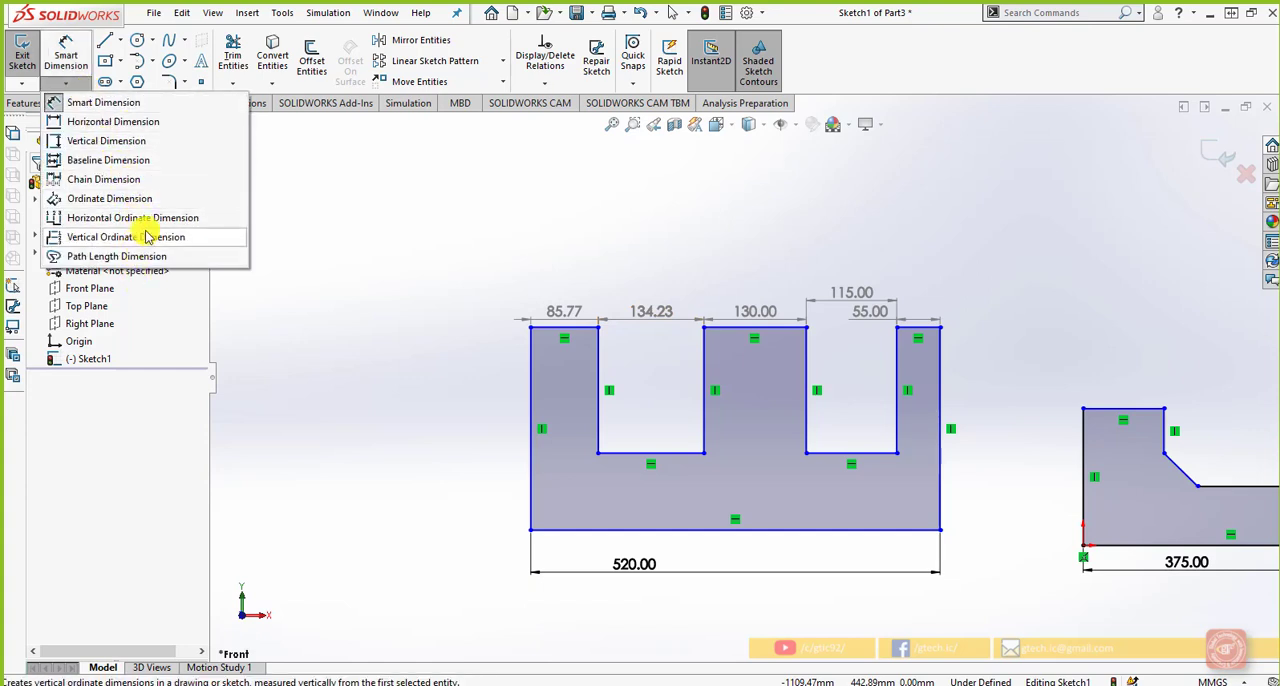
pyautogui.click(172, 217)
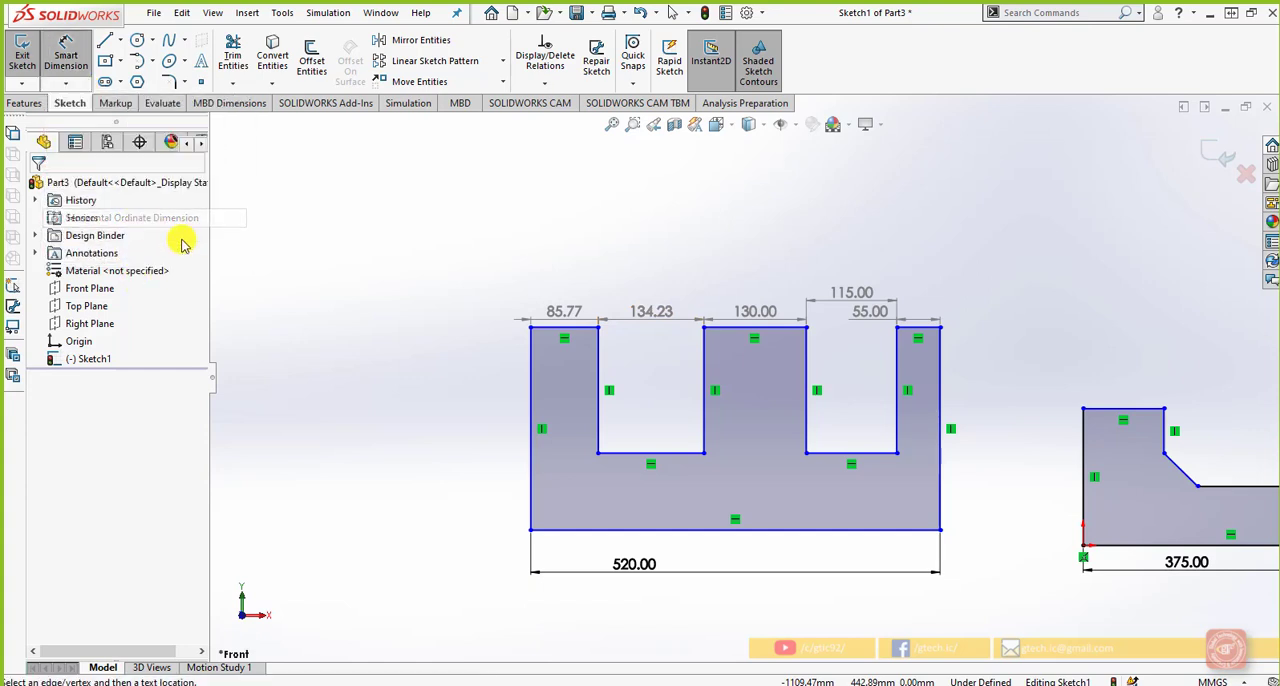
pyautogui.click(530, 530)
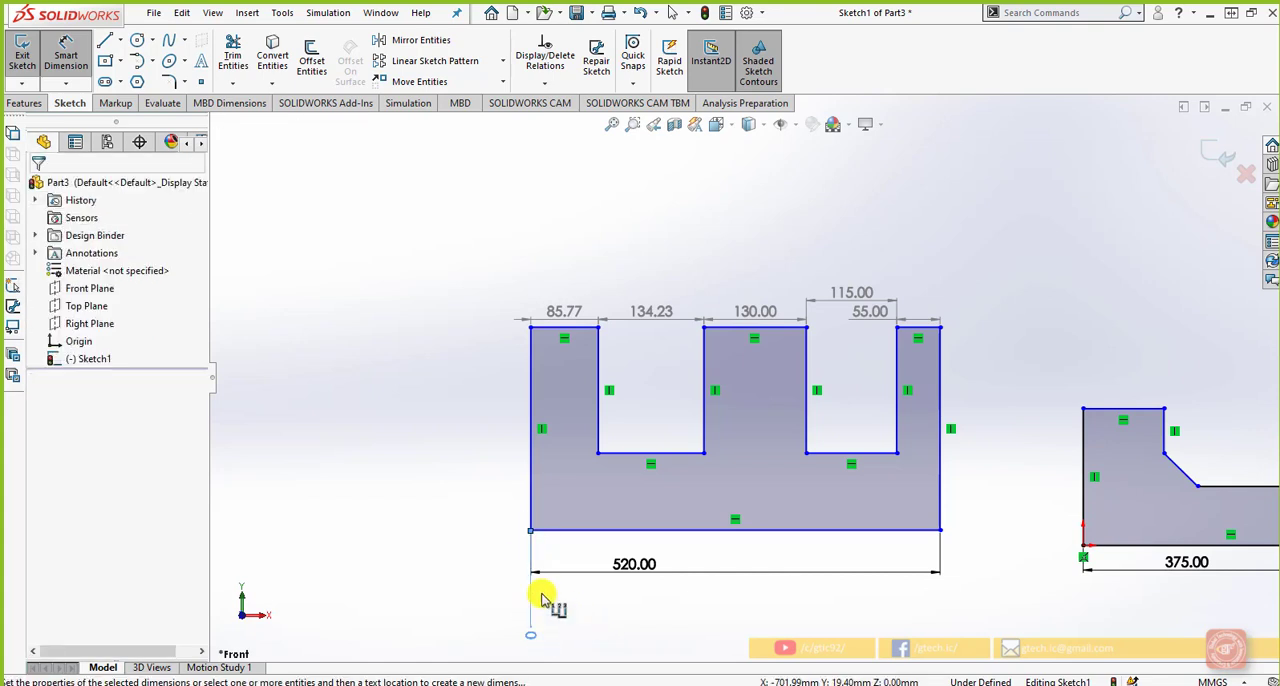
pyautogui.click(540, 598)
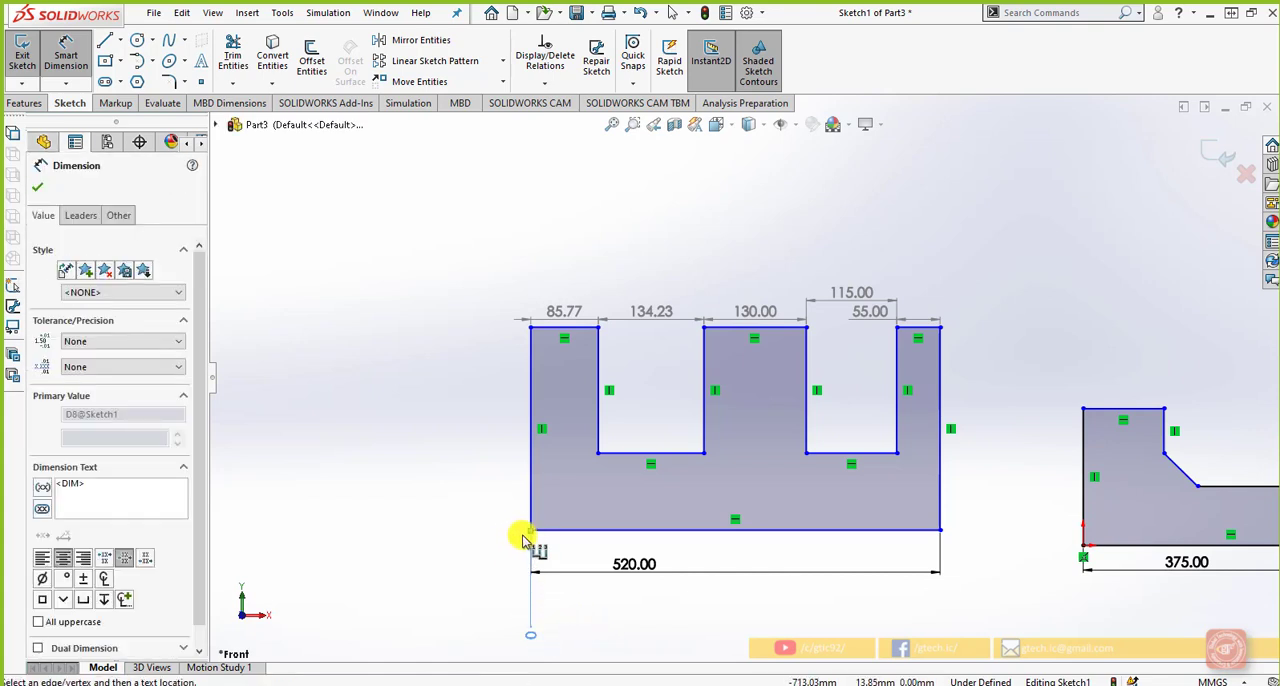
pyautogui.click(416, 531)
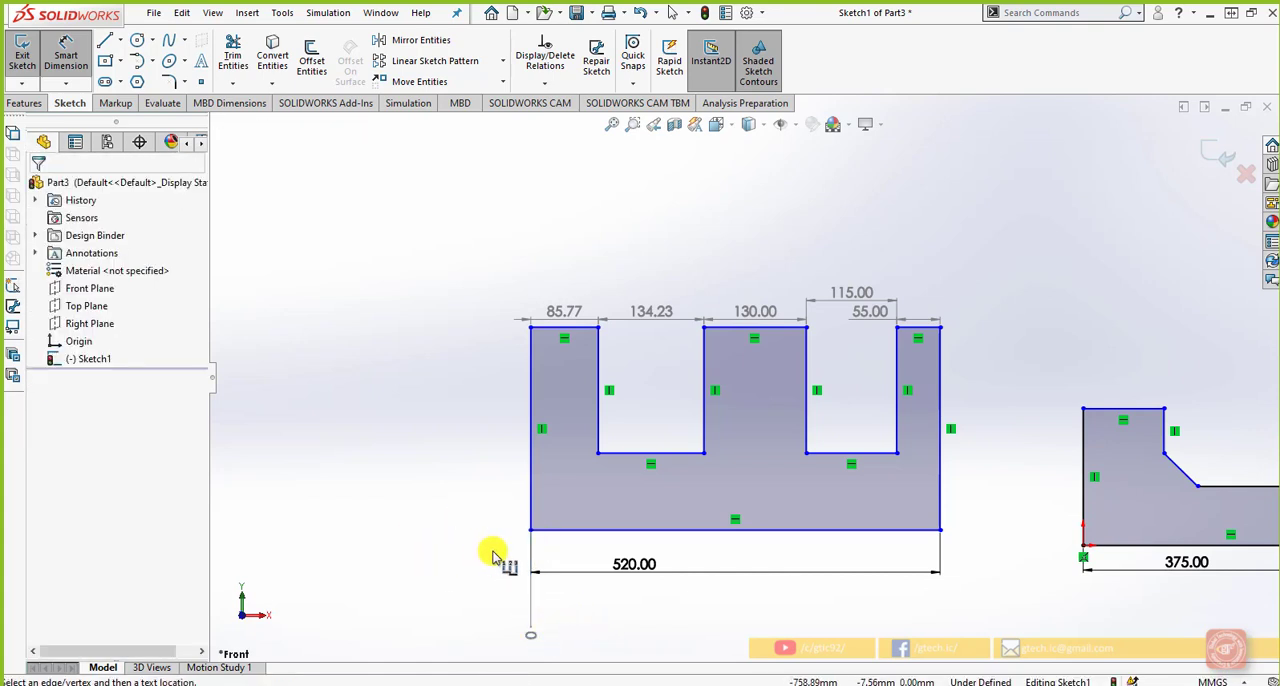
# Add horizontal ordinate dimensions to both bottom corners of the left slot
pyautogui.click(598, 454)
pyautogui.click(600, 603)
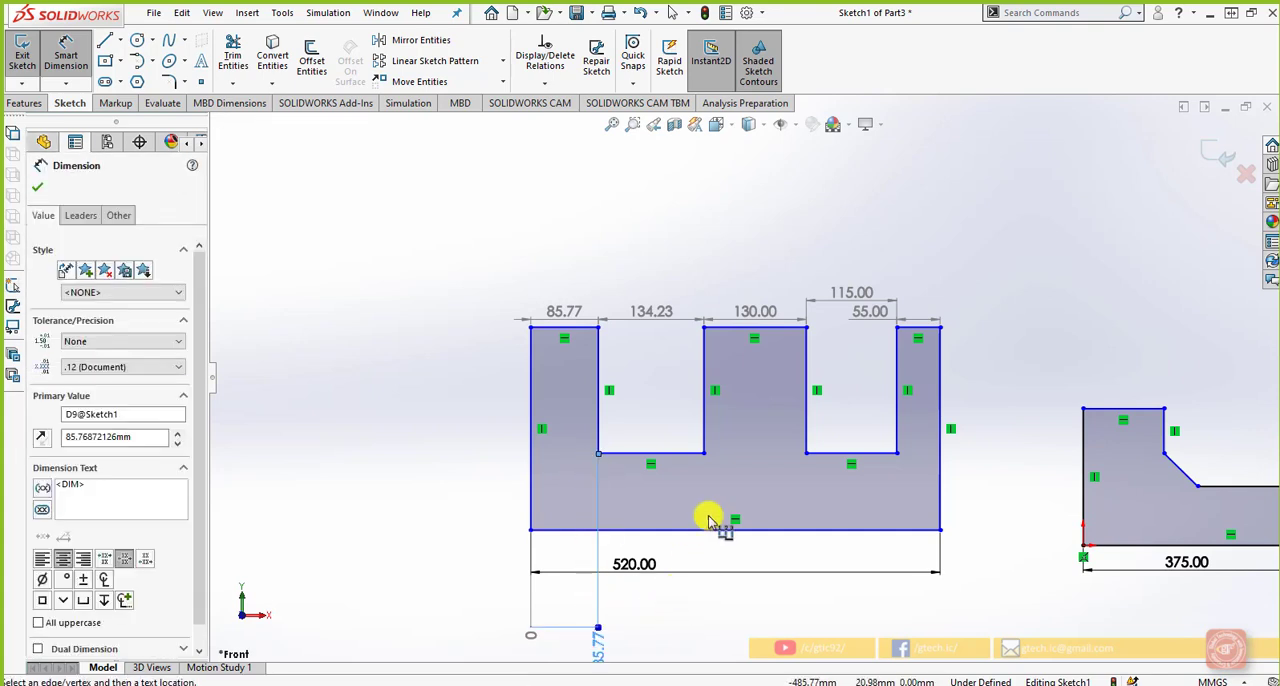
pyautogui.click(704, 454)
pyautogui.click(700, 609)
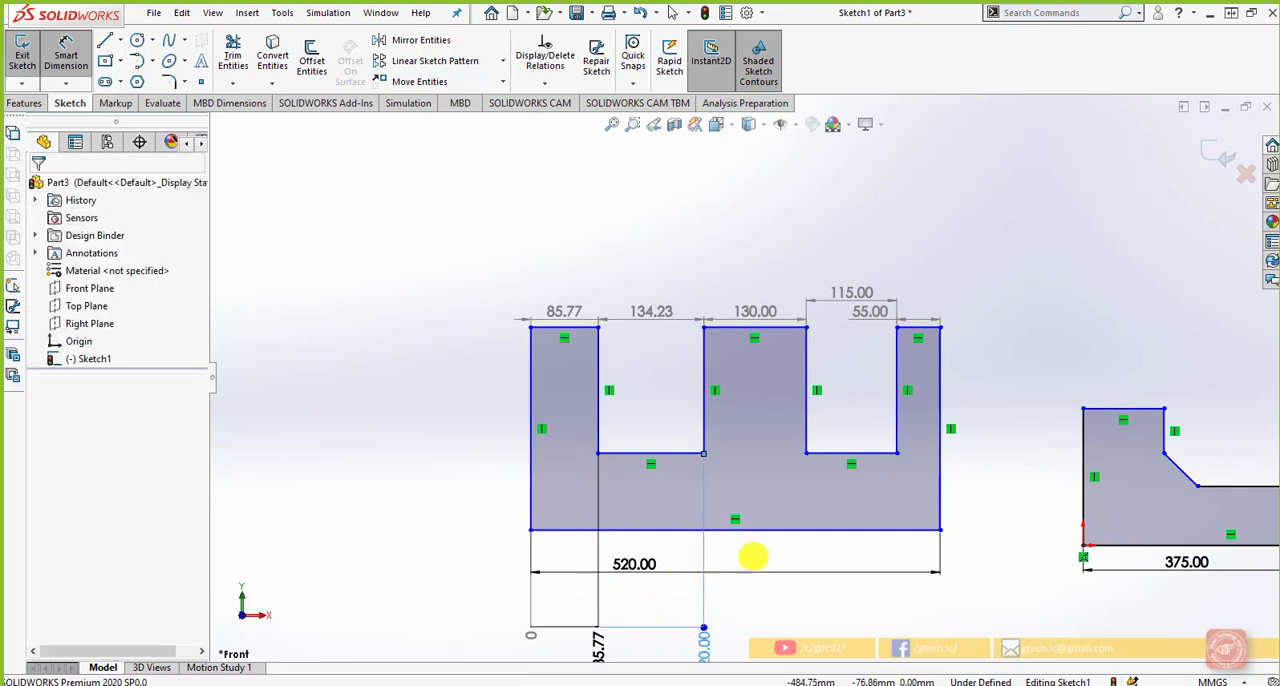
# Add horizontal ordinate dimensions to both bottom corners of the right slot and finish the set
pyautogui.click(806, 454)
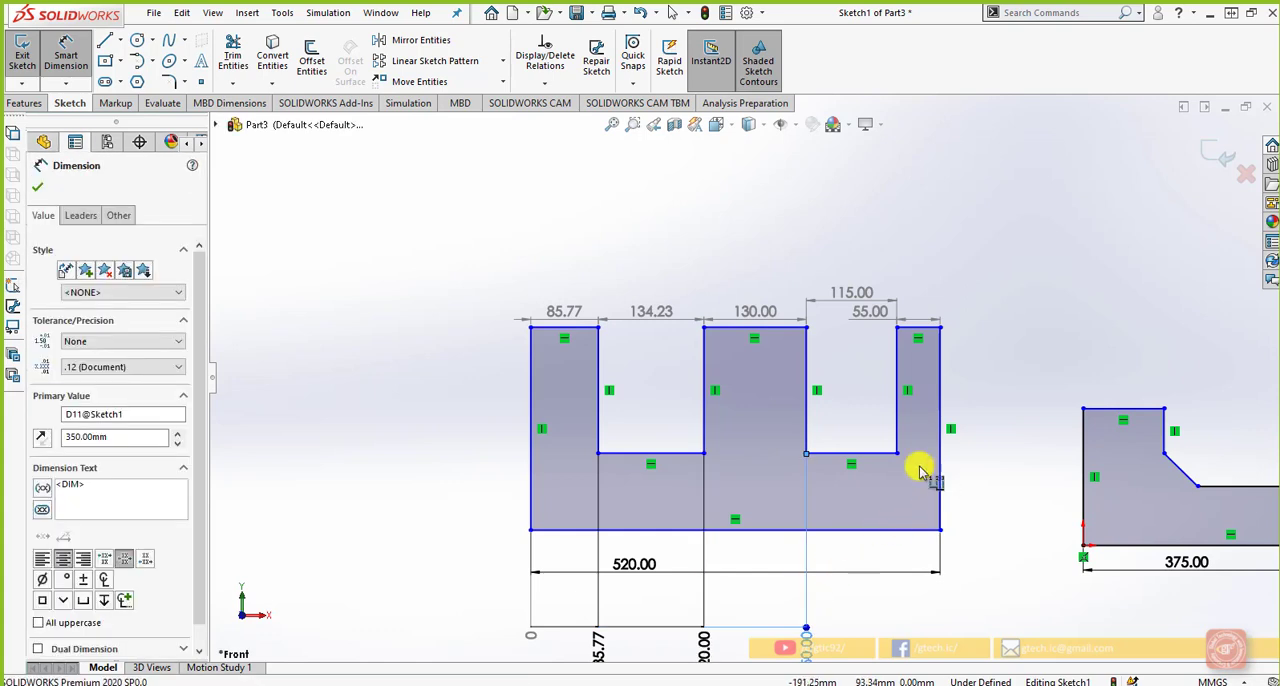
pyautogui.click(898, 455)
pyautogui.click(892, 602)
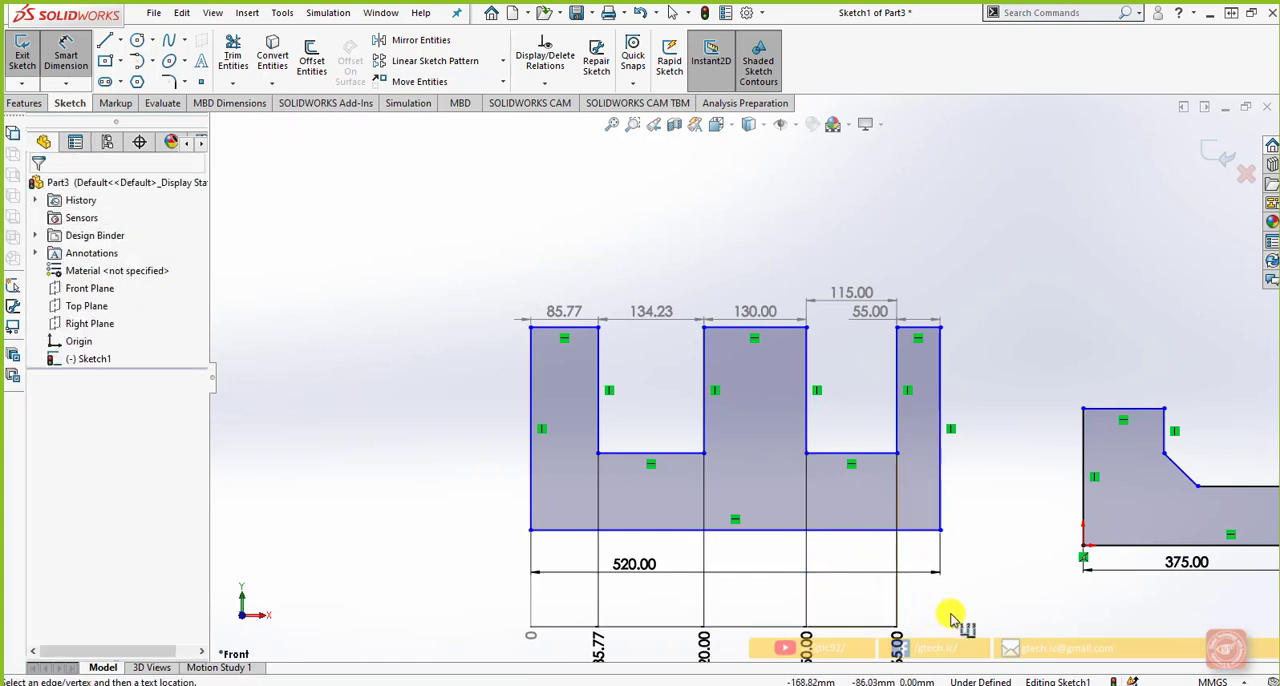
pyautogui.scroll(2, 951, 617)
pyautogui.scroll(-1, 951, 617)
pyautogui.press('Escape')
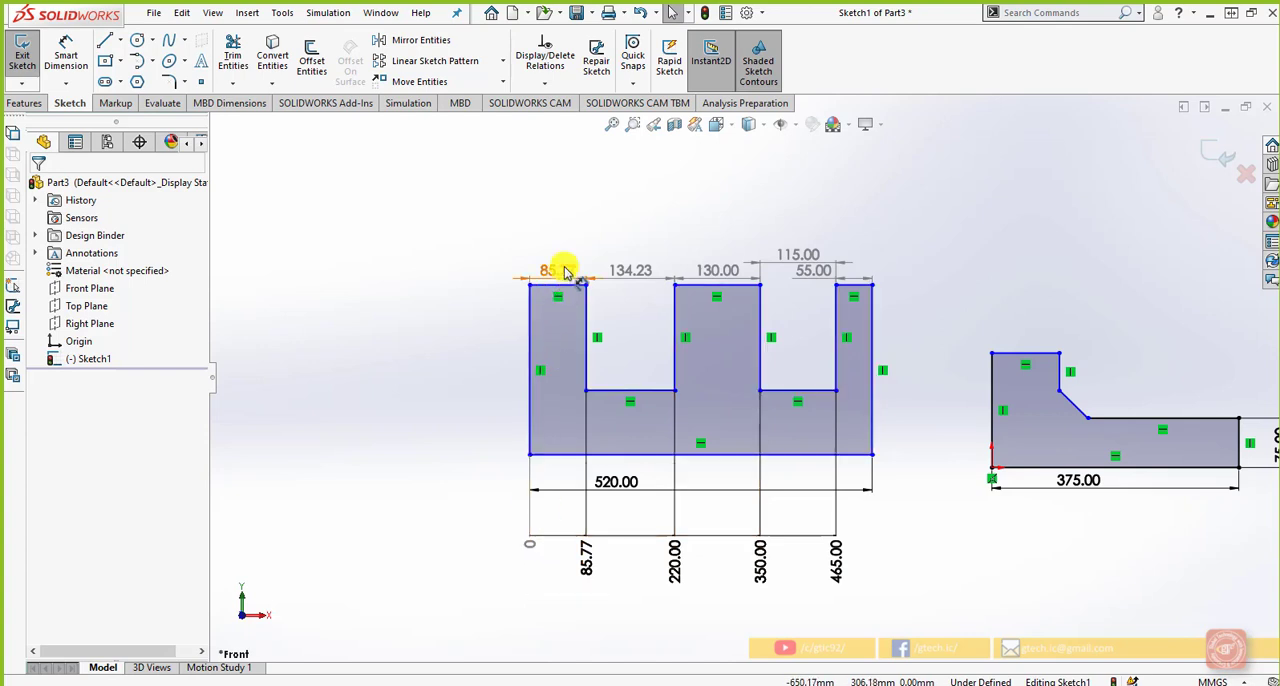
# Start a Vertical Ordinate Dimension with its zero at the comb profile's bottom-left corner, placed to the profile's left
pyautogui.click(79, 87)
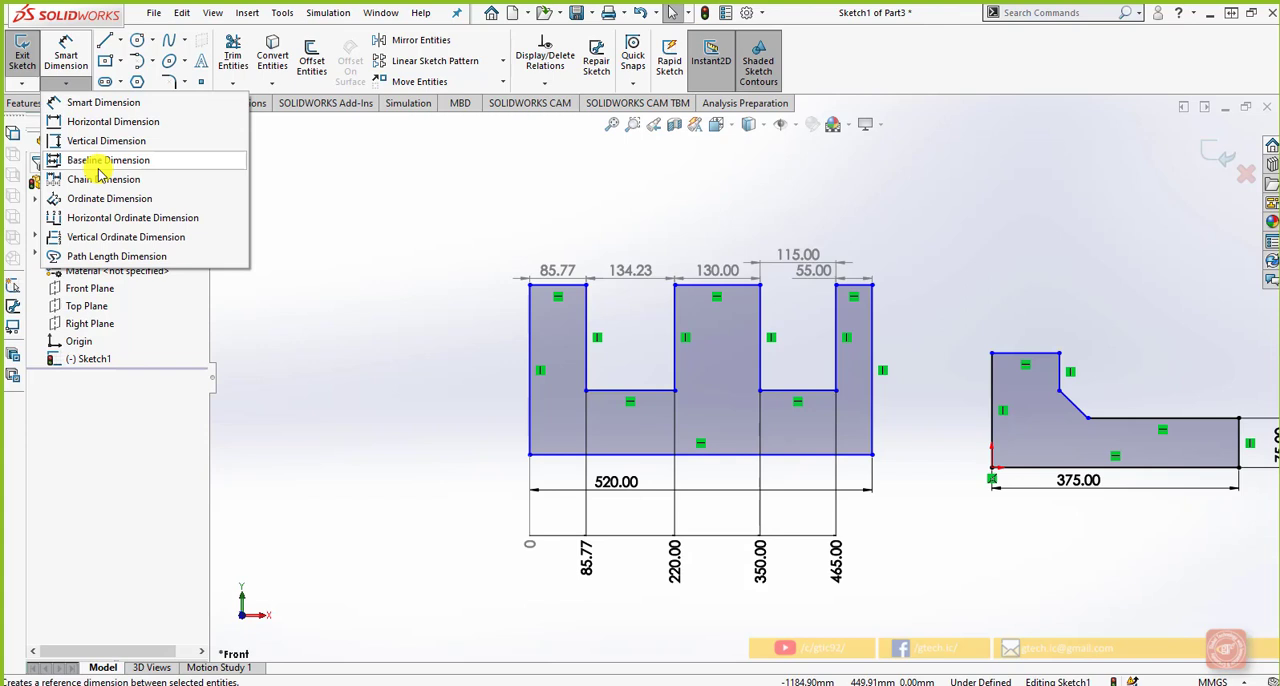
pyautogui.click(118, 237)
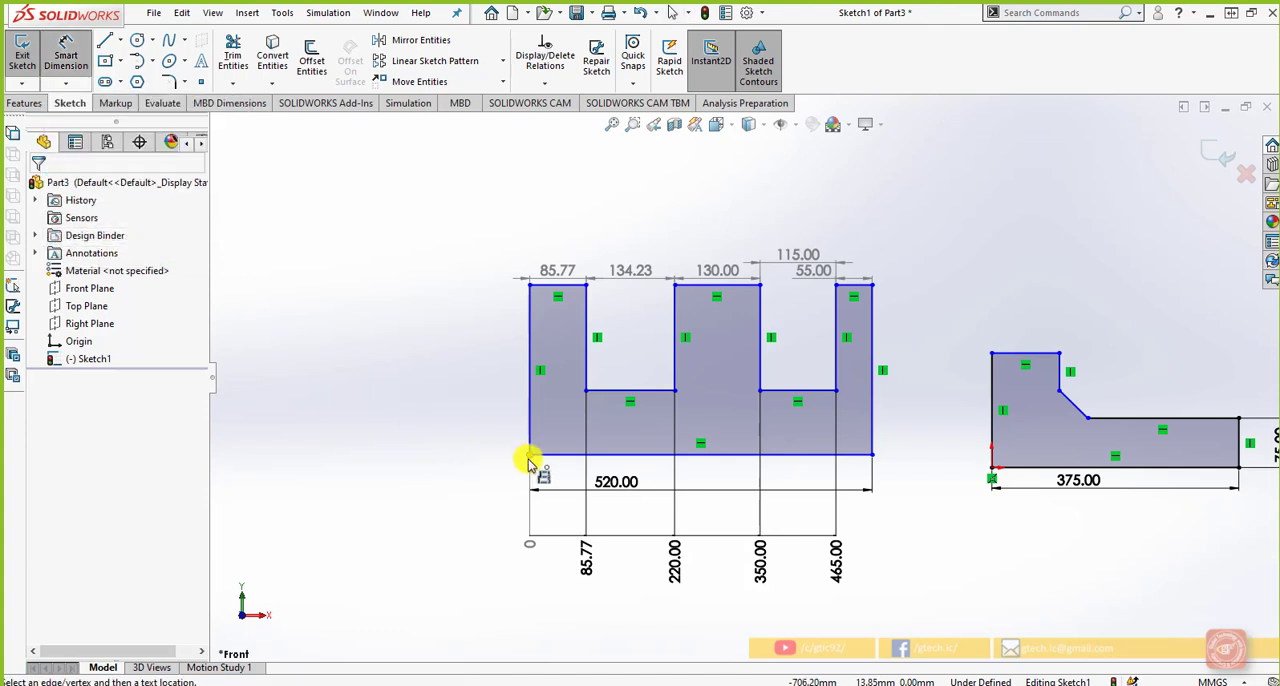
pyautogui.click(530, 455)
pyautogui.click(423, 456)
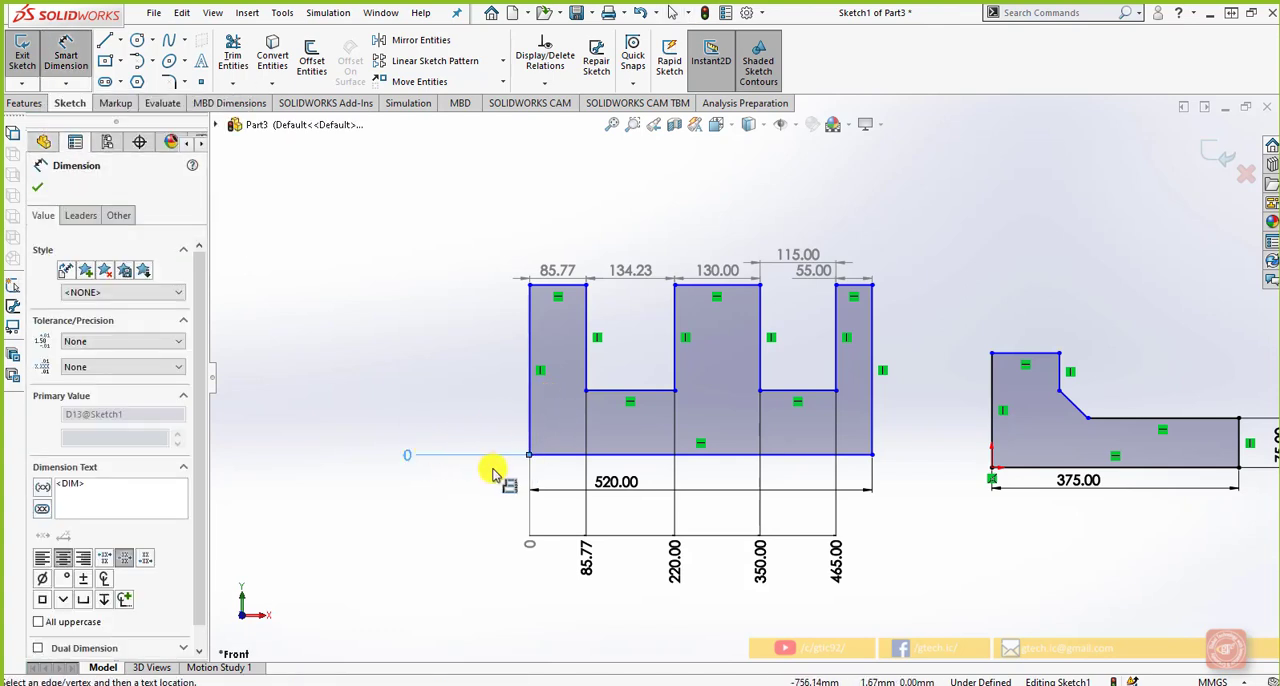
# Add vertical ordinate dimensions to the left slot's bottom corner and the profile's top-left corner, and finish the set
pyautogui.click(586, 390)
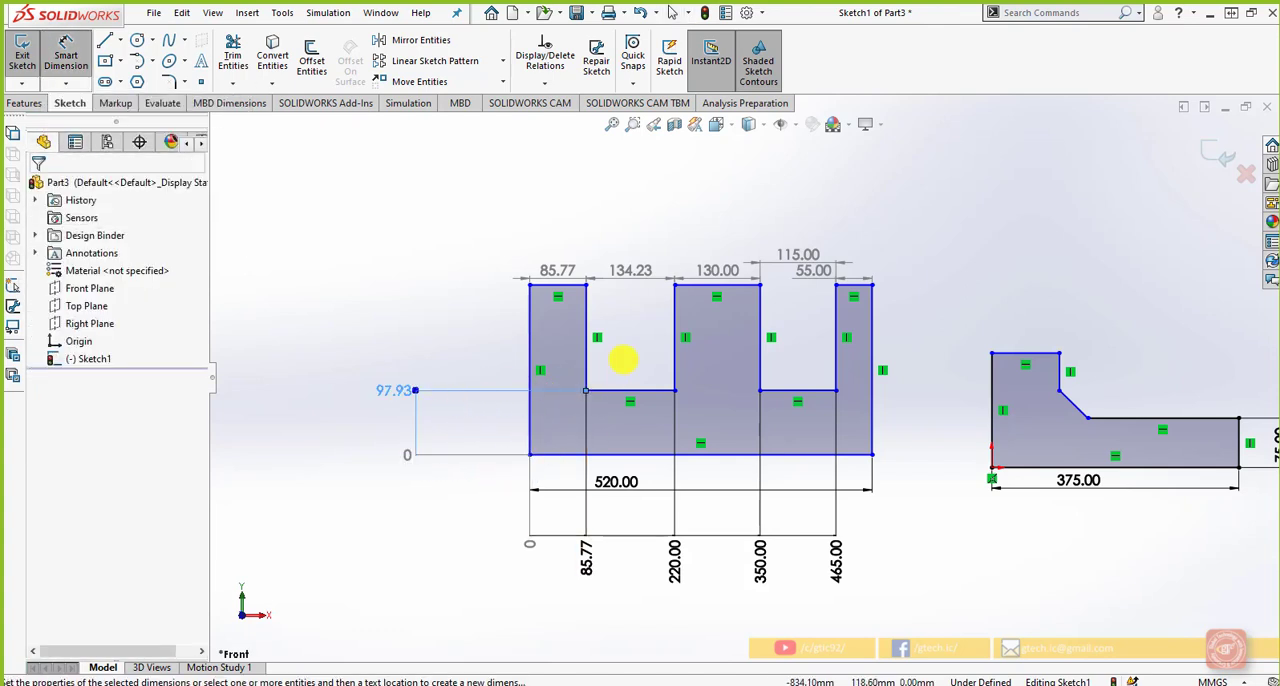
pyautogui.click(530, 285)
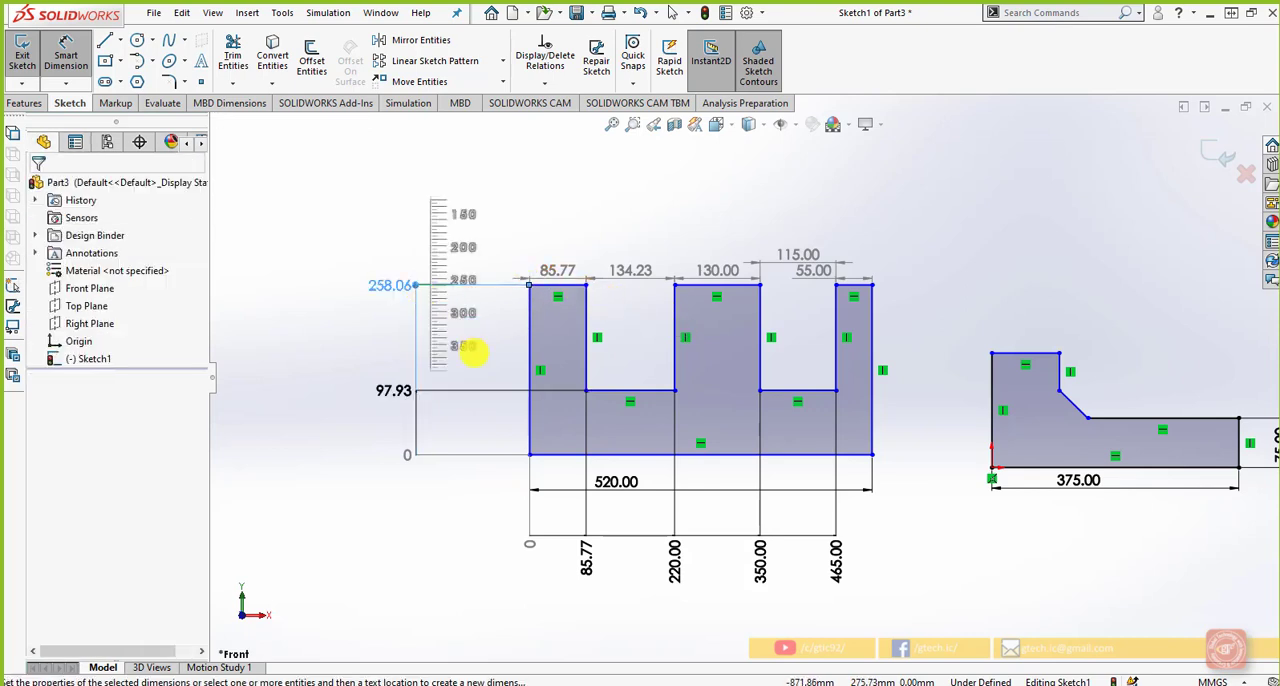
pyautogui.press('Escape')
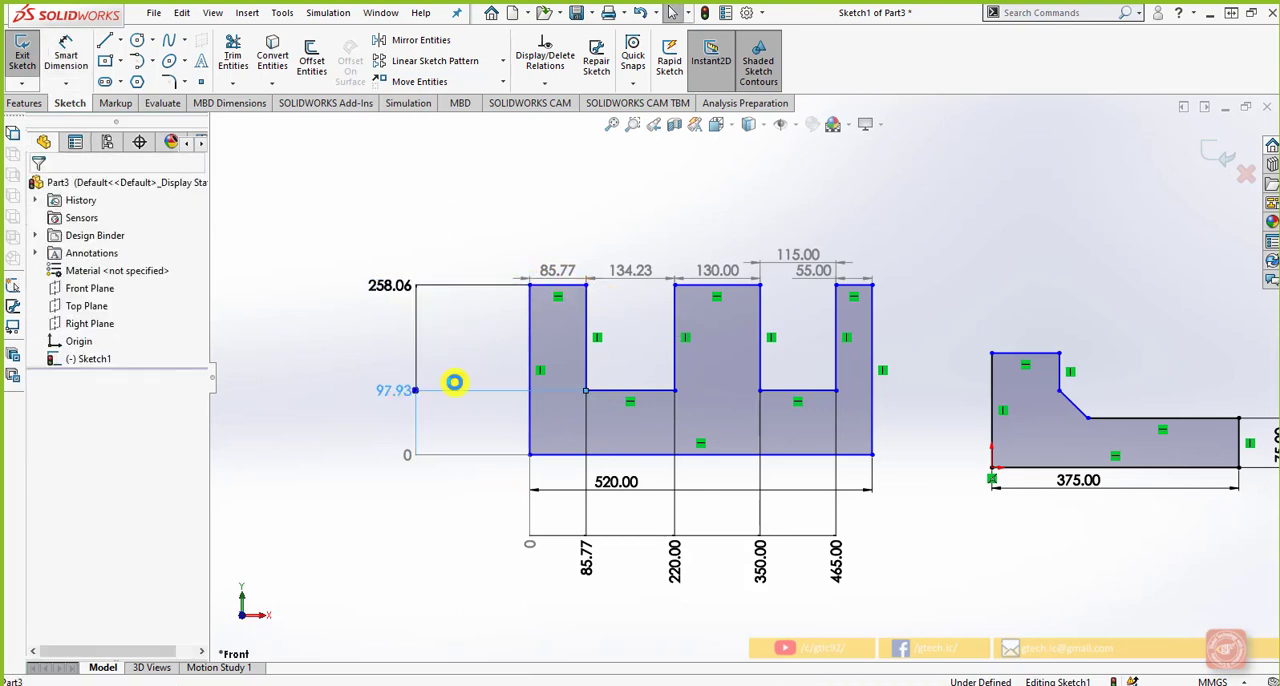
# Set the vertical ordinate dimension of the left slot's bottom to 95 mm and that of the top-left corner to 250 mm
pyautogui.doubleClick(454, 382)
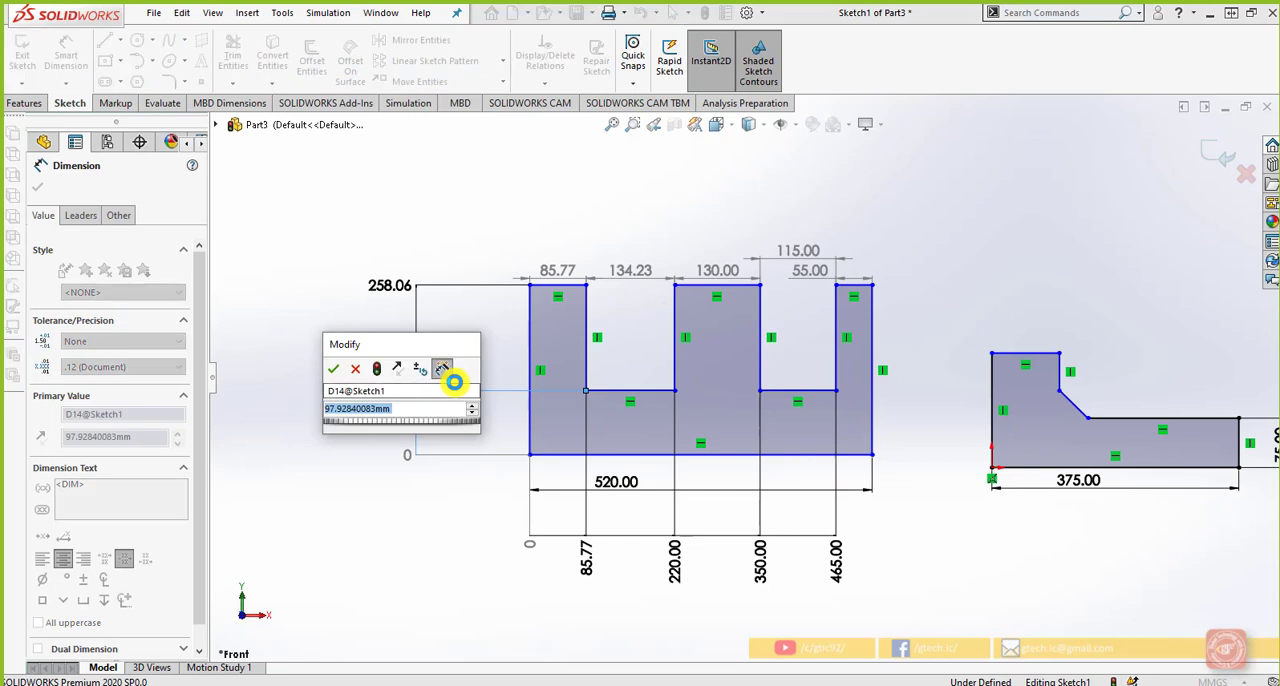
pyautogui.write('95')
pyautogui.press('Return')
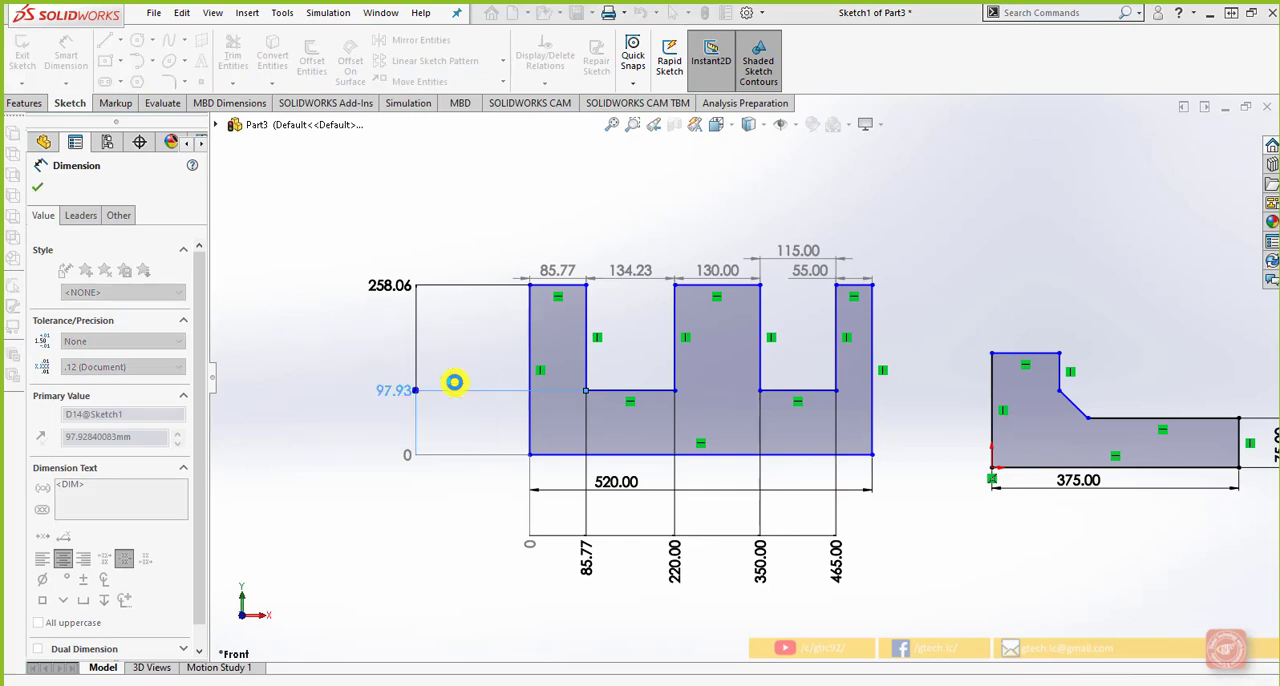
pyautogui.click(461, 420)
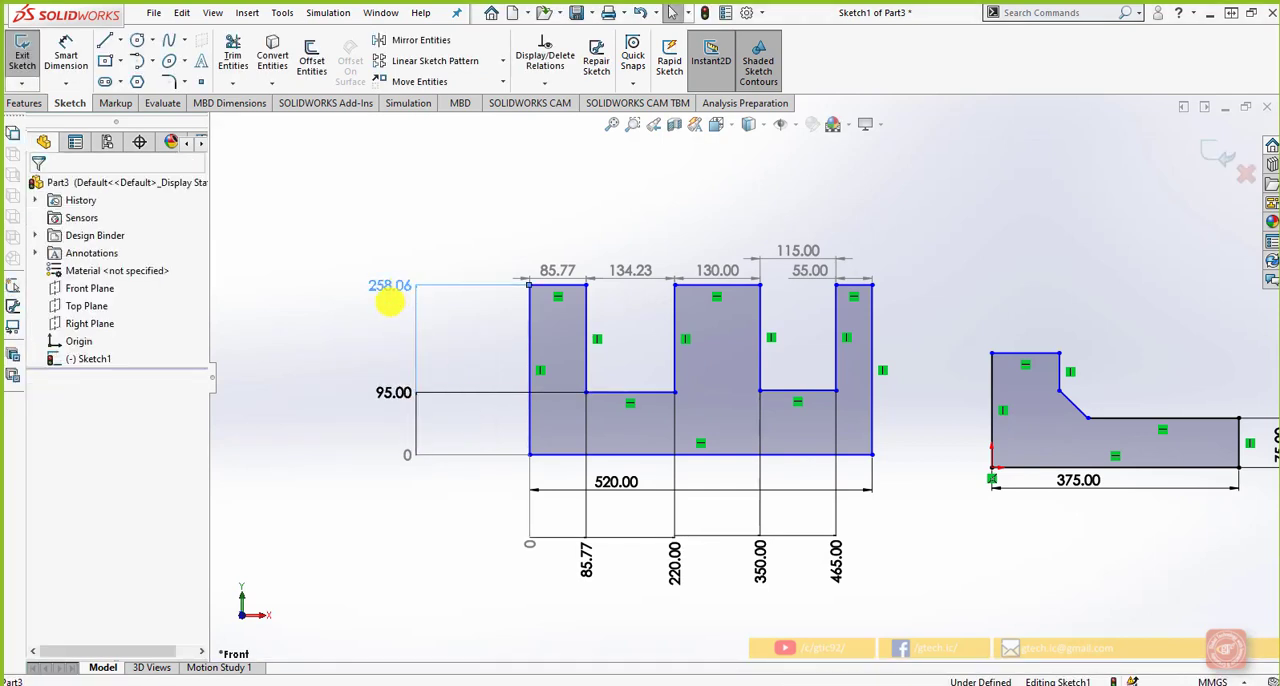
pyautogui.doubleClick(375, 320)
pyautogui.write('250')
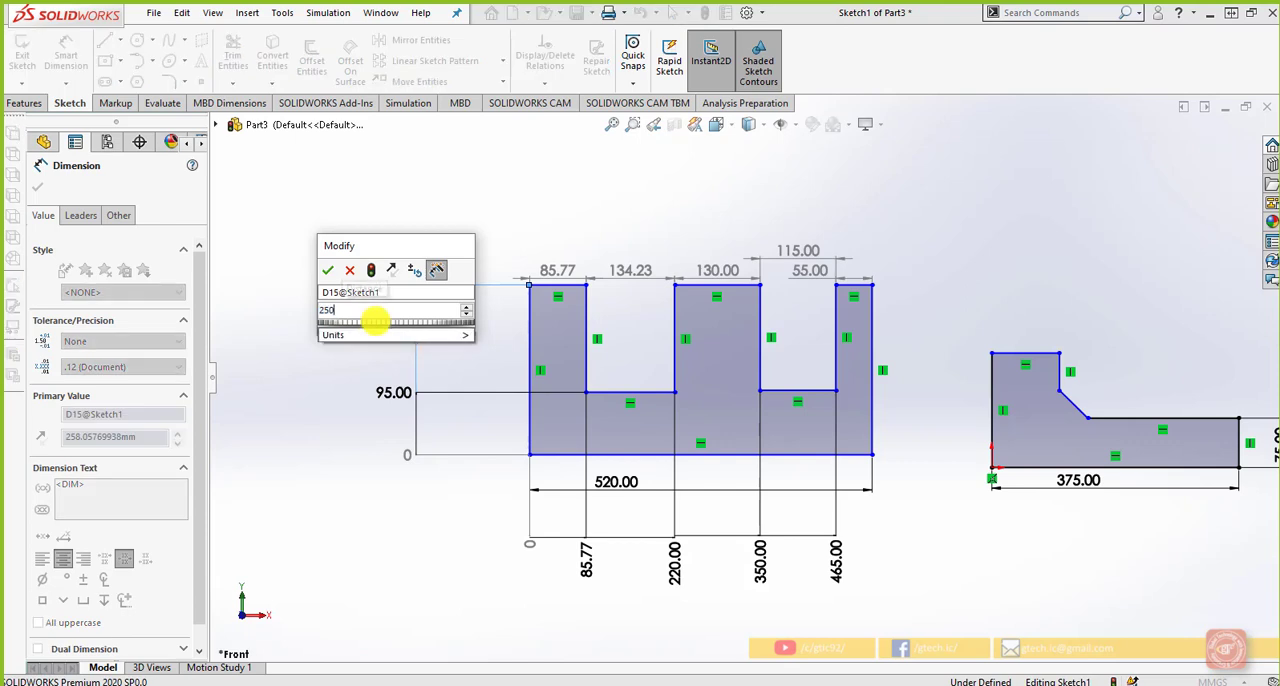
pyautogui.press('Return')
pyautogui.click(491, 349)
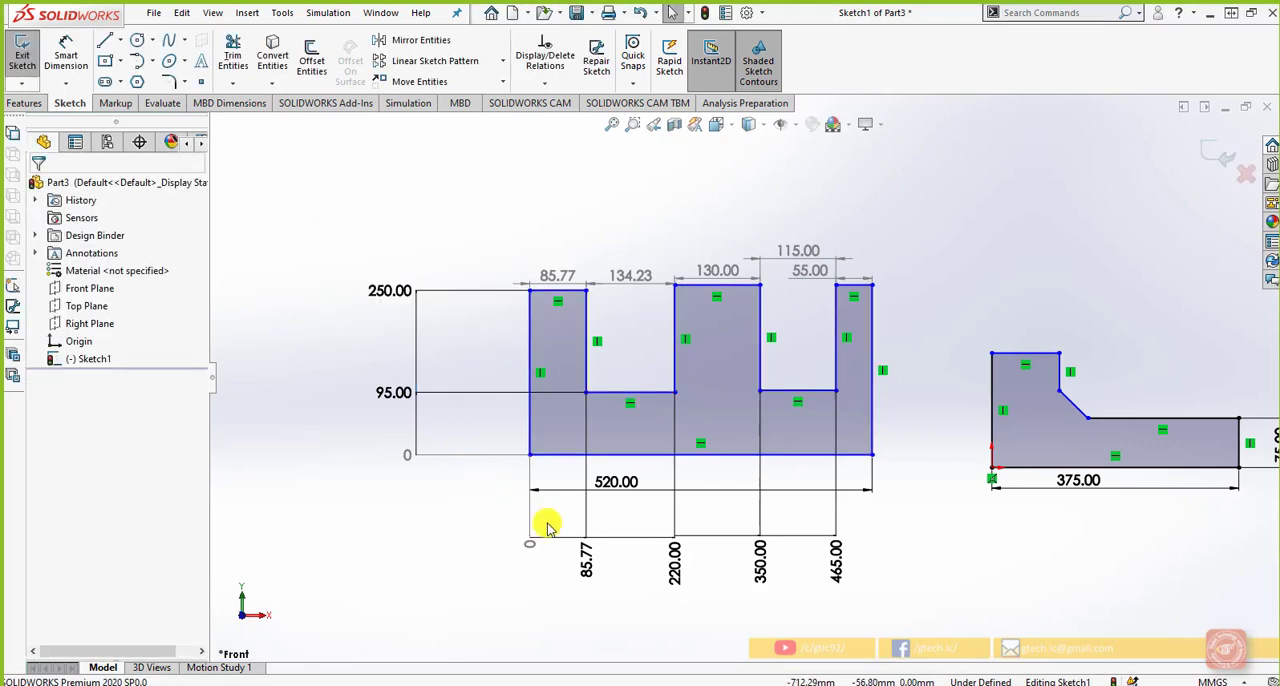
# Set the horizontal ordinate of the left slot's left edge to 80 mm and move the horizontal ordinate set further below the profile
pyautogui.doubleClick(586, 558)
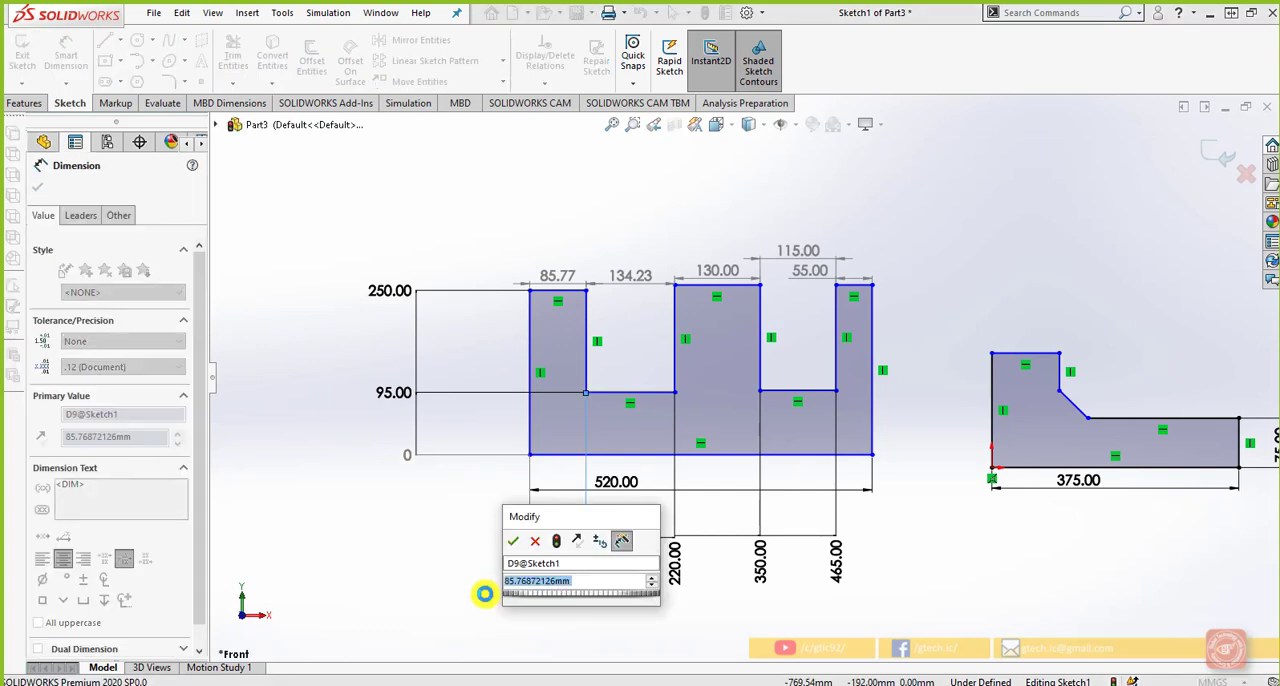
pyautogui.write('80')
pyautogui.press('Return')
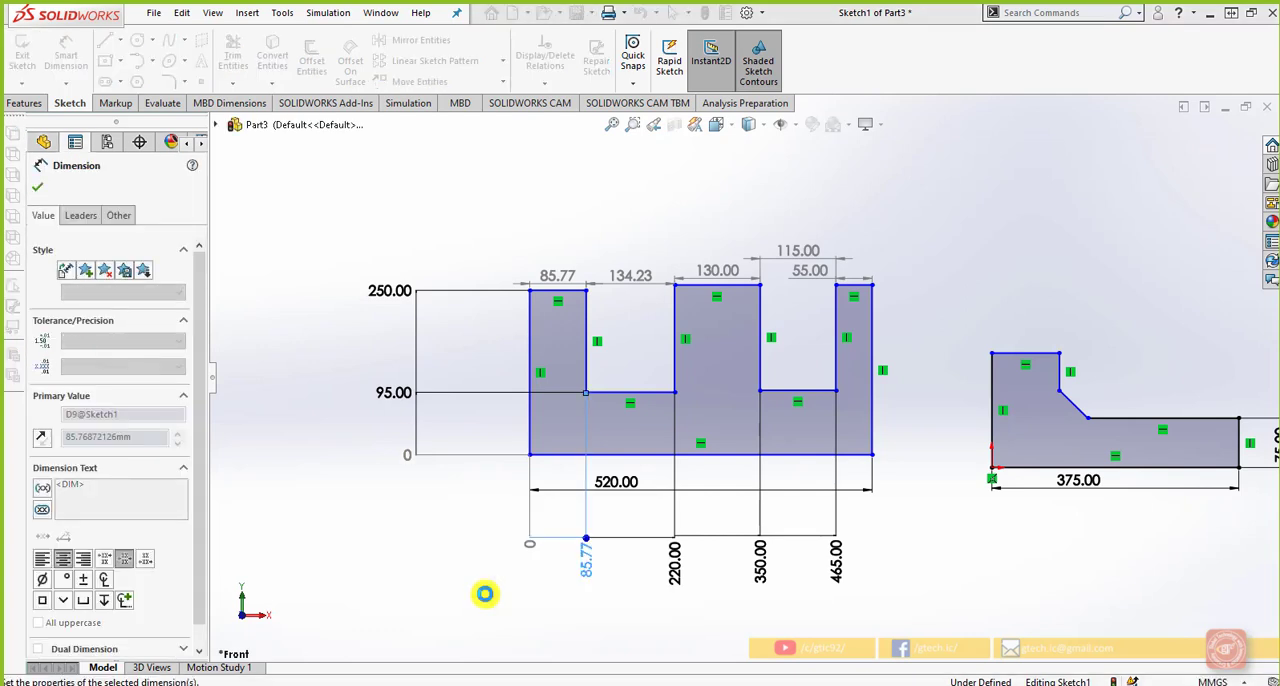
pyautogui.press('Escape')
pyautogui.moveTo(528, 545); pyautogui.dragTo(537, 563)
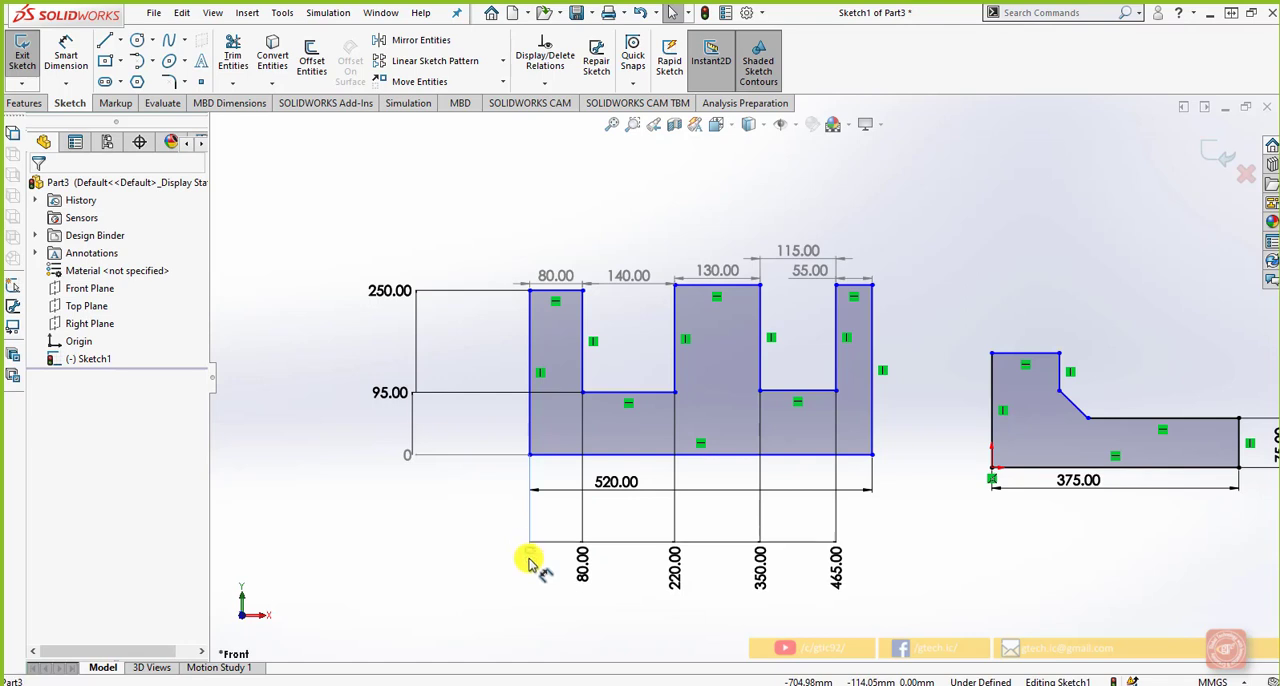
pyautogui.click(469, 517)
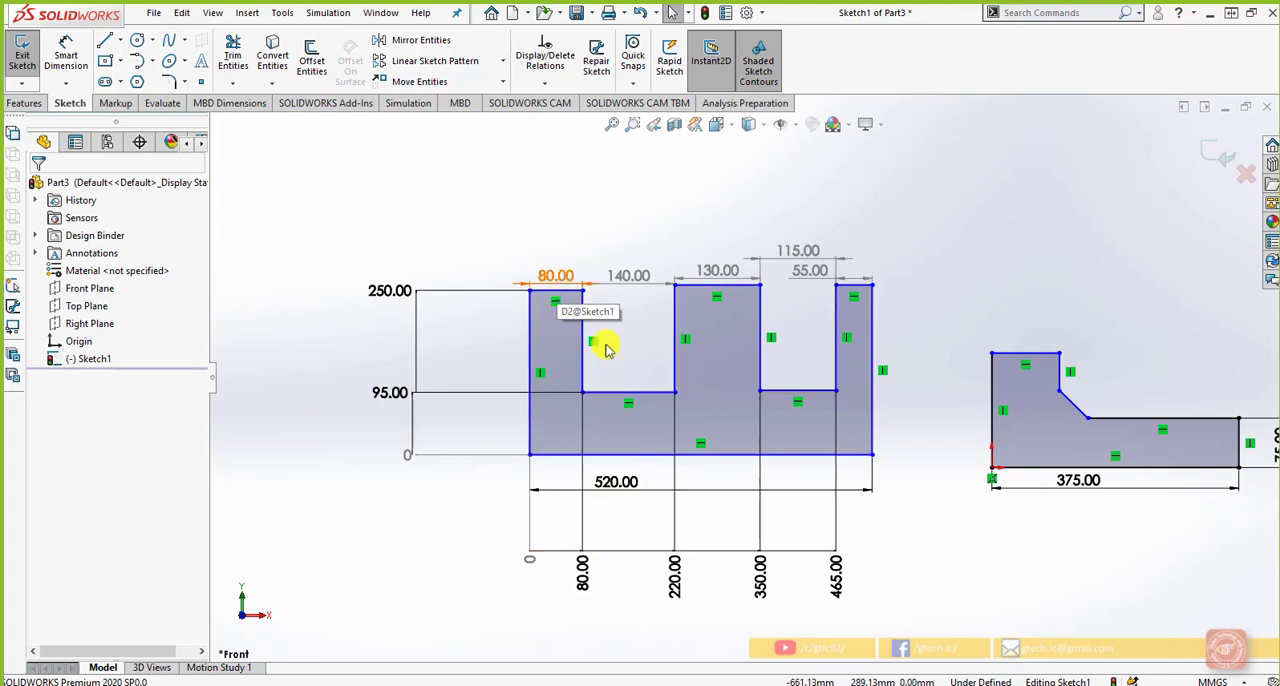
# Set the horizontal ordinate of the left slot's right edge to 200 mm and shift the vertical ordinate set slightly away from the profile
pyautogui.click(677, 580)
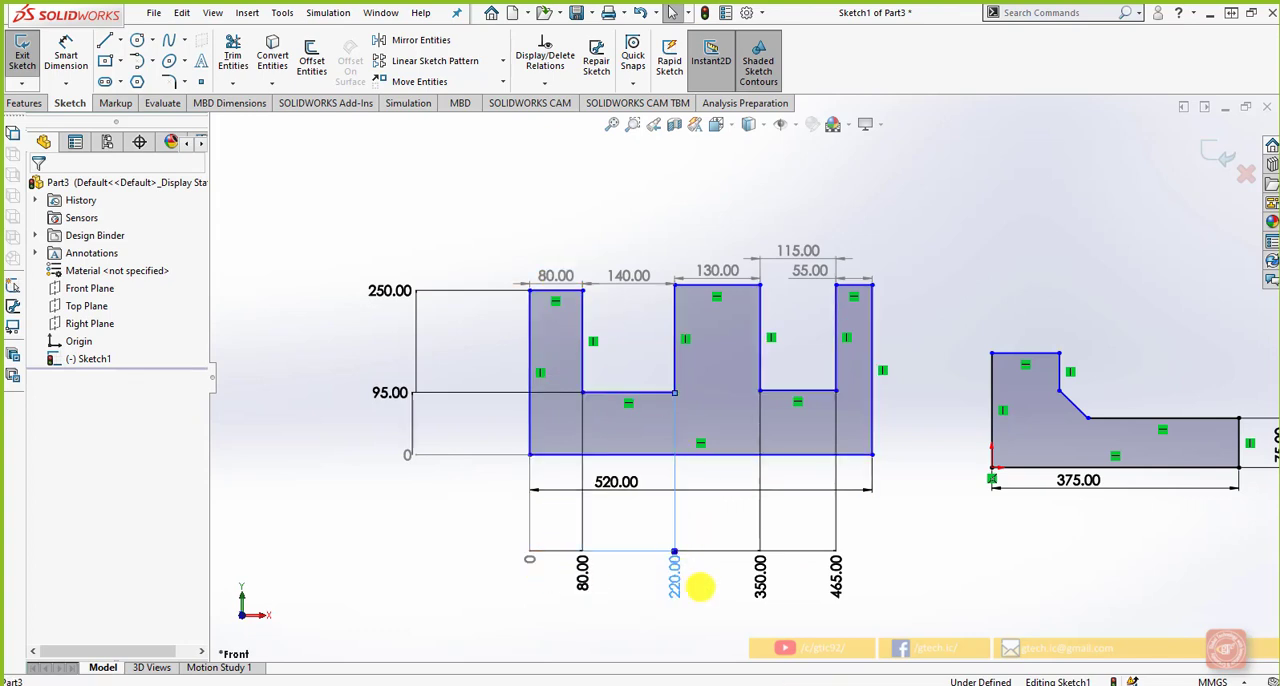
pyautogui.doubleClick(699, 588)
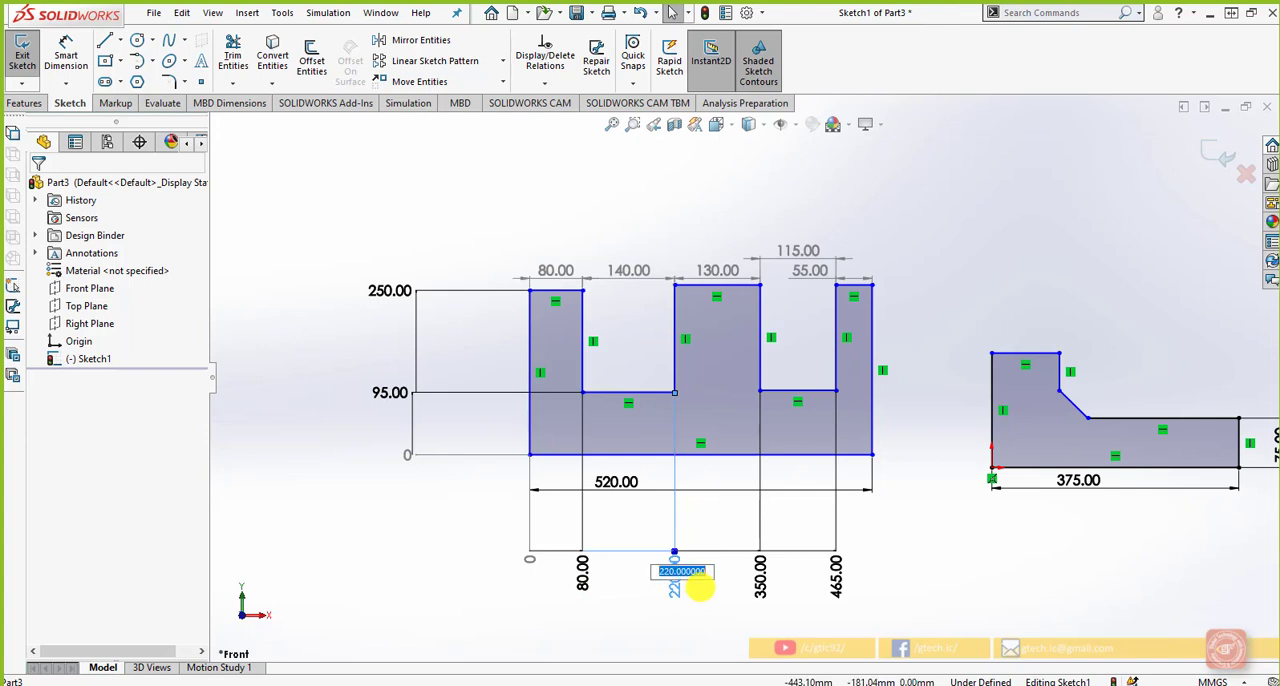
pyautogui.press('Return')
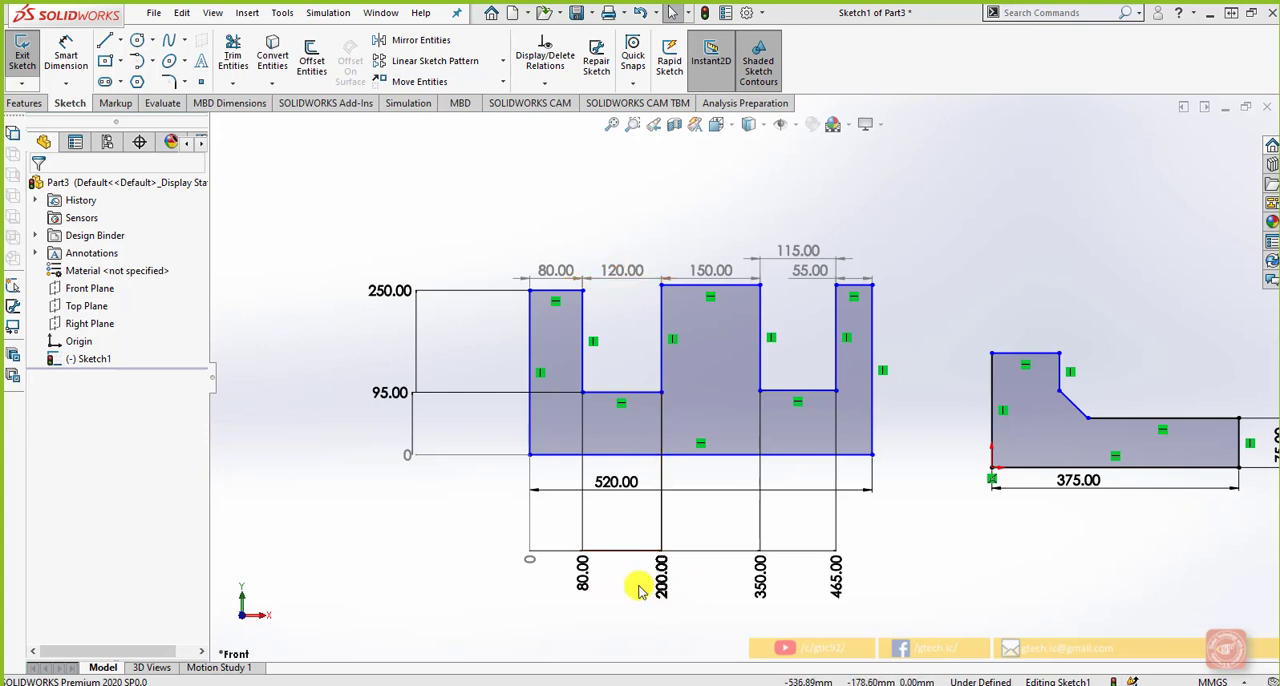
pyautogui.moveTo(417, 366); pyautogui.dragTo(411, 367)
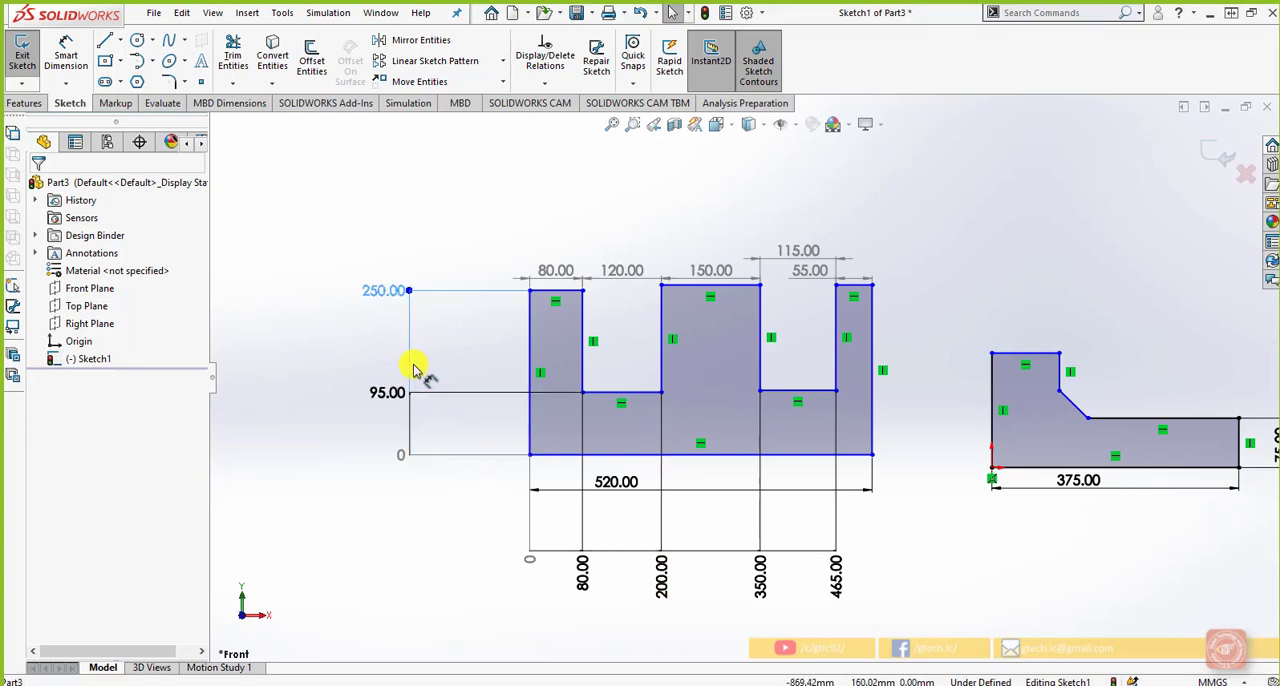
pyautogui.click(391, 350)
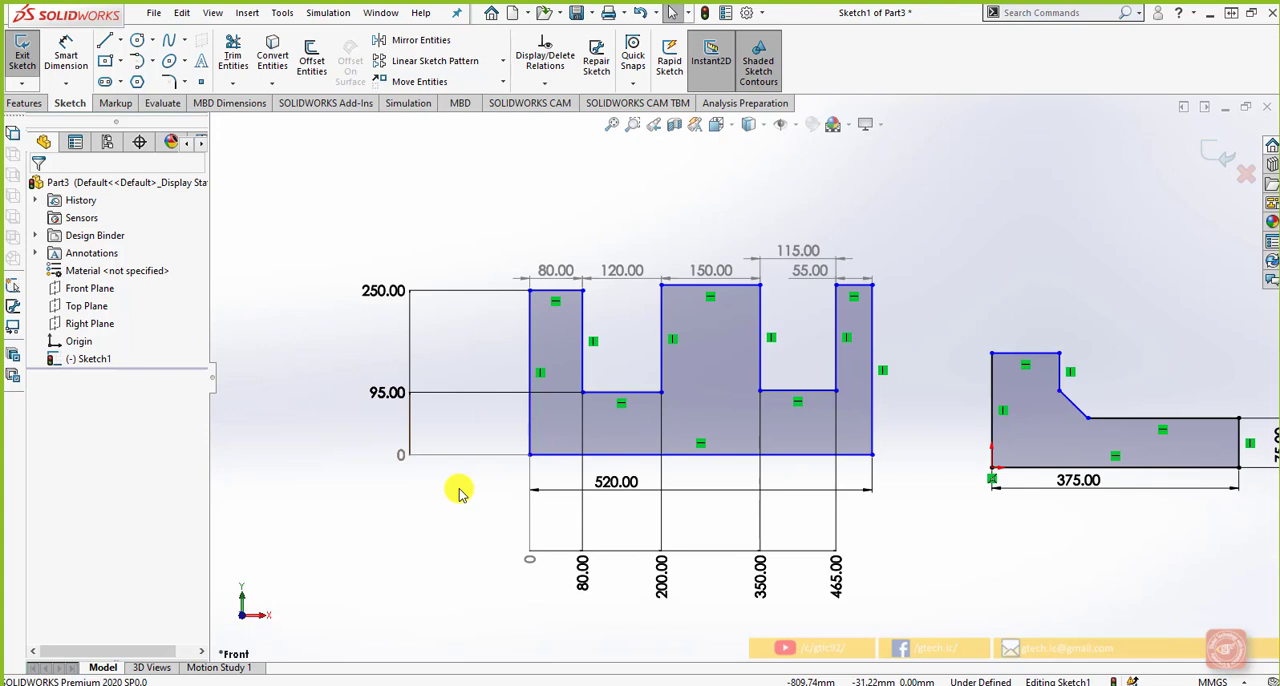
# Try to add a Smart Dimension to the comb profile's left vertical edge, placed beyond the vertical ordinate set
pyautogui.press('z')
pyautogui.press('z')
pyautogui.scroll(-2, 458, 492)
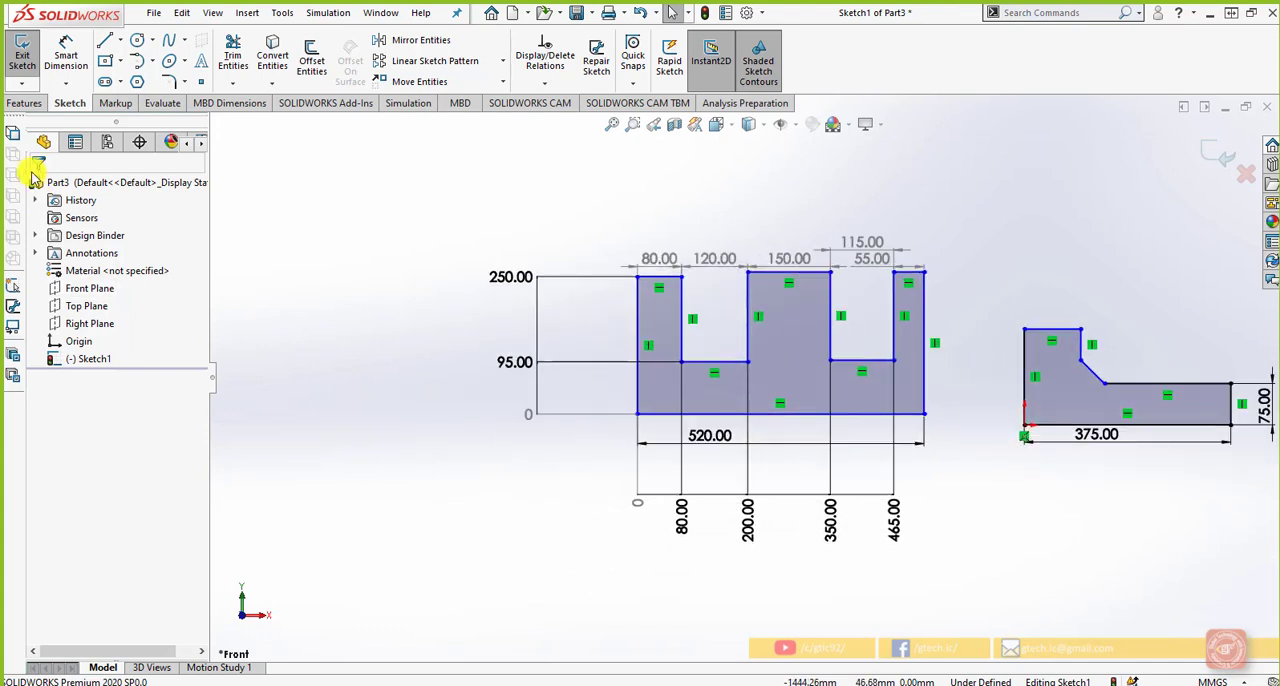
pyautogui.click(65, 58)
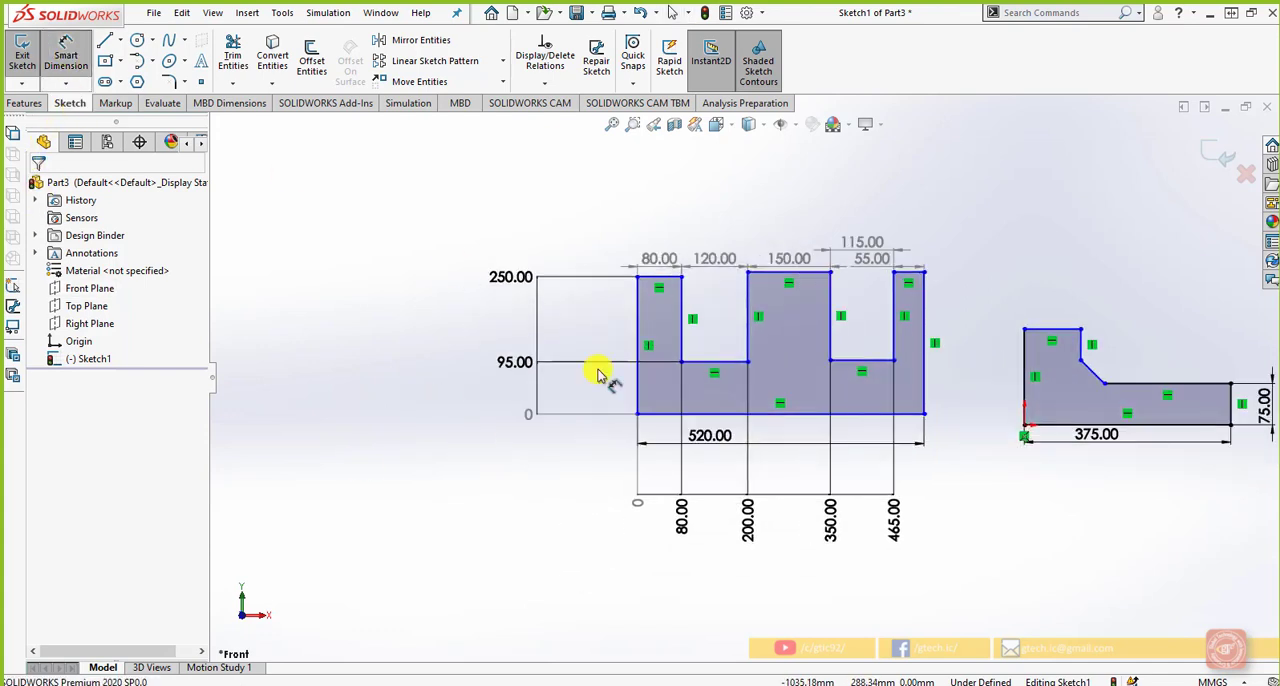
pyautogui.click(638, 398)
pyautogui.click(456, 345)
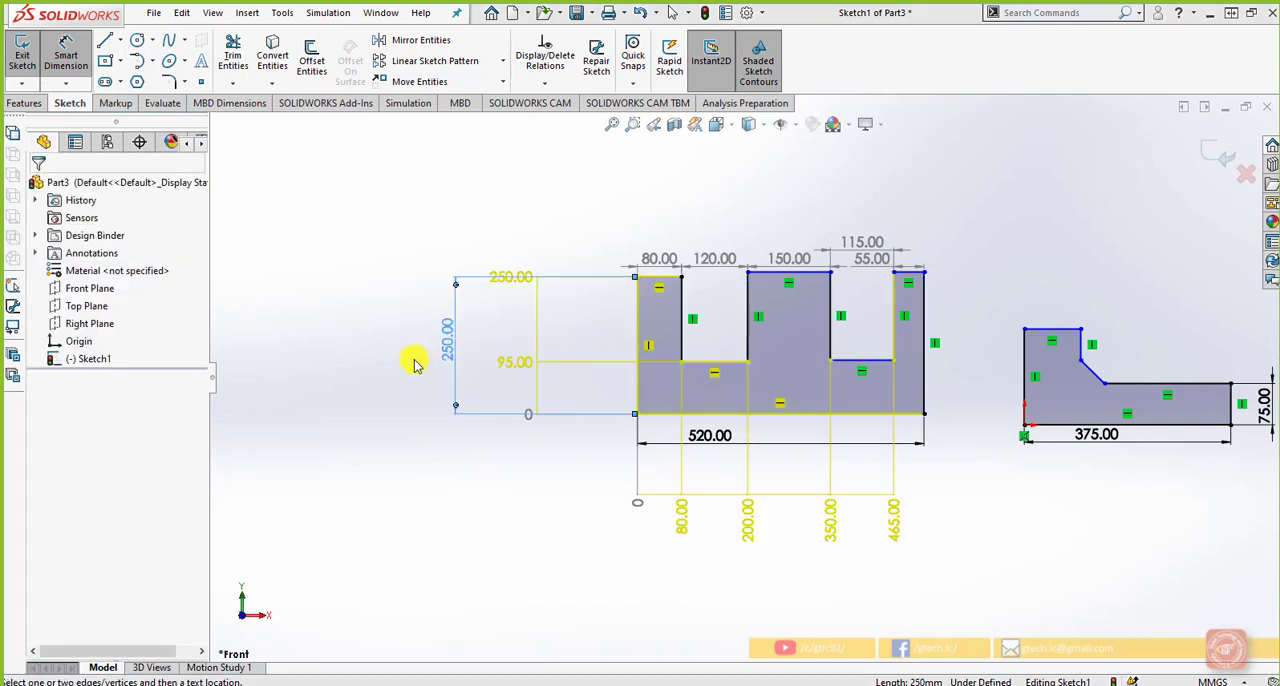
pyautogui.click(535, 401)
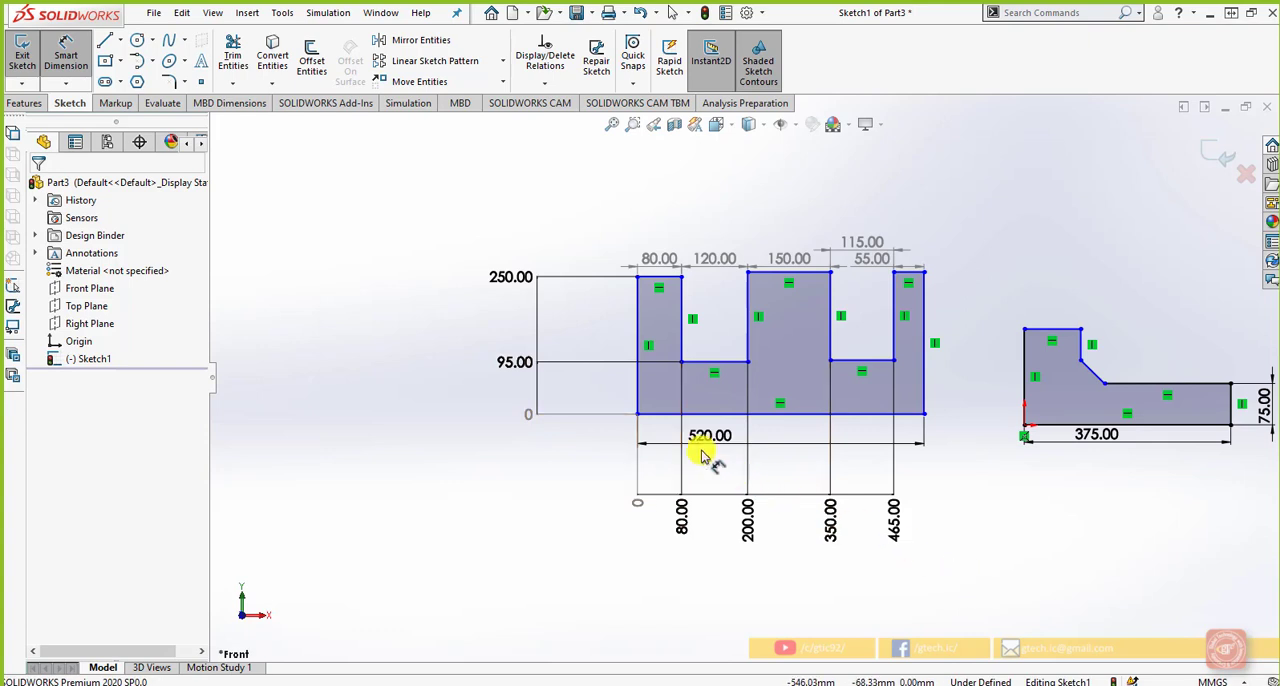
pyautogui.press('Escape')
# Delete the entire comb profile together with all its dimensions
pyautogui.scroll(1, 988, 411)
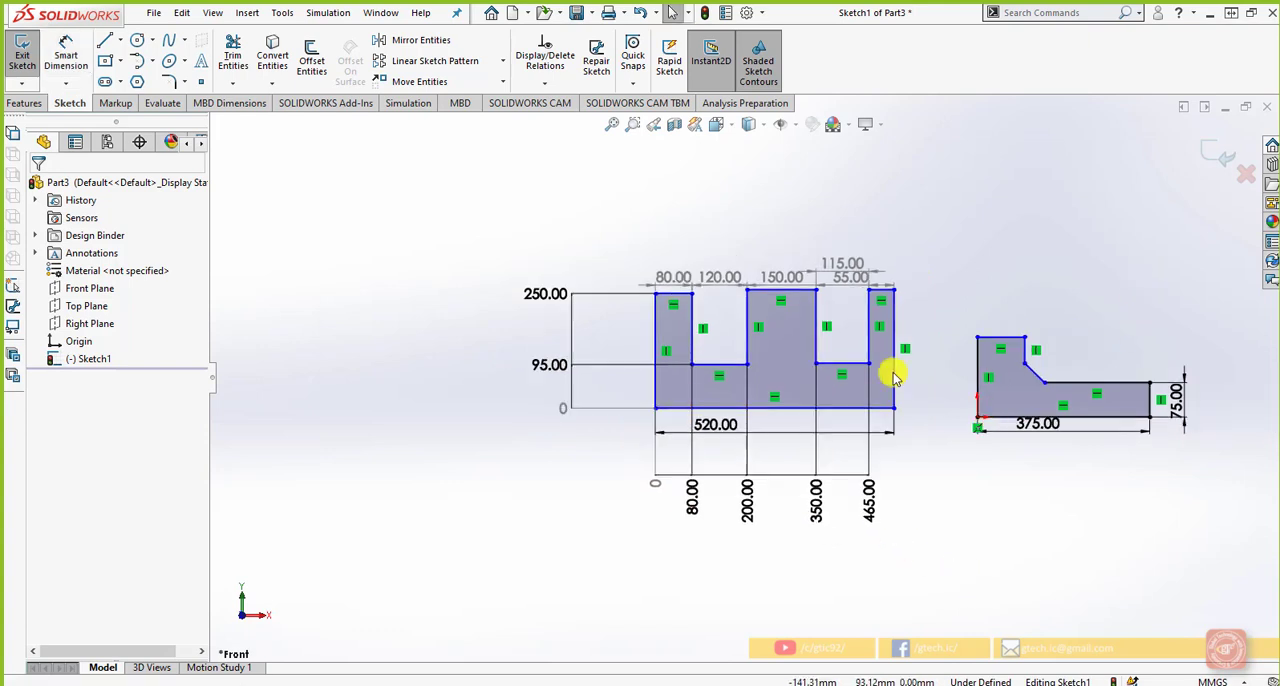
pyautogui.scroll(-1, 891, 372)
pyautogui.moveTo(902, 546)
pyautogui.mouseDown()
pyautogui.moveTo(663, 451)
pyautogui.moveTo(457, 237)
pyautogui.moveTo(409, 217)
pyautogui.moveTo(402, 194)
pyautogui.mouseUp()
pyautogui.press('Delete')
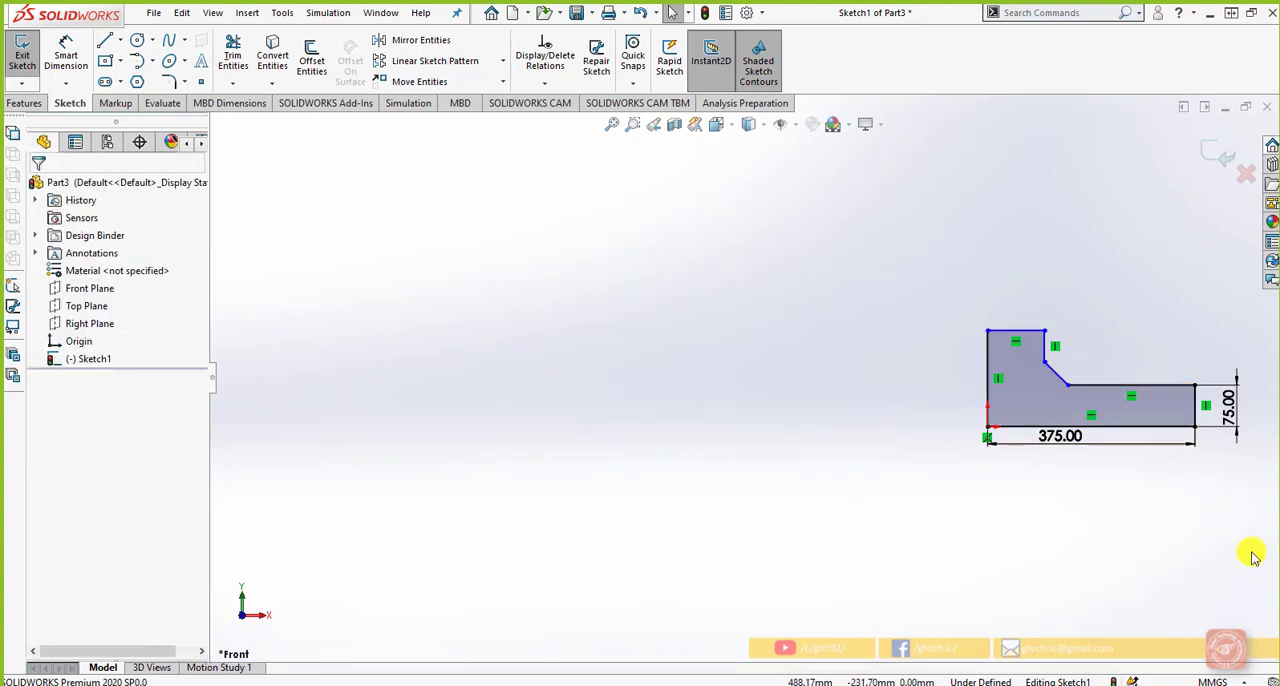
# Delete the remaining L-shaped profile and its dimensions to empty the sketch
pyautogui.scroll(2, 1225, 526)
pyautogui.scroll(-2, 1154, 426)
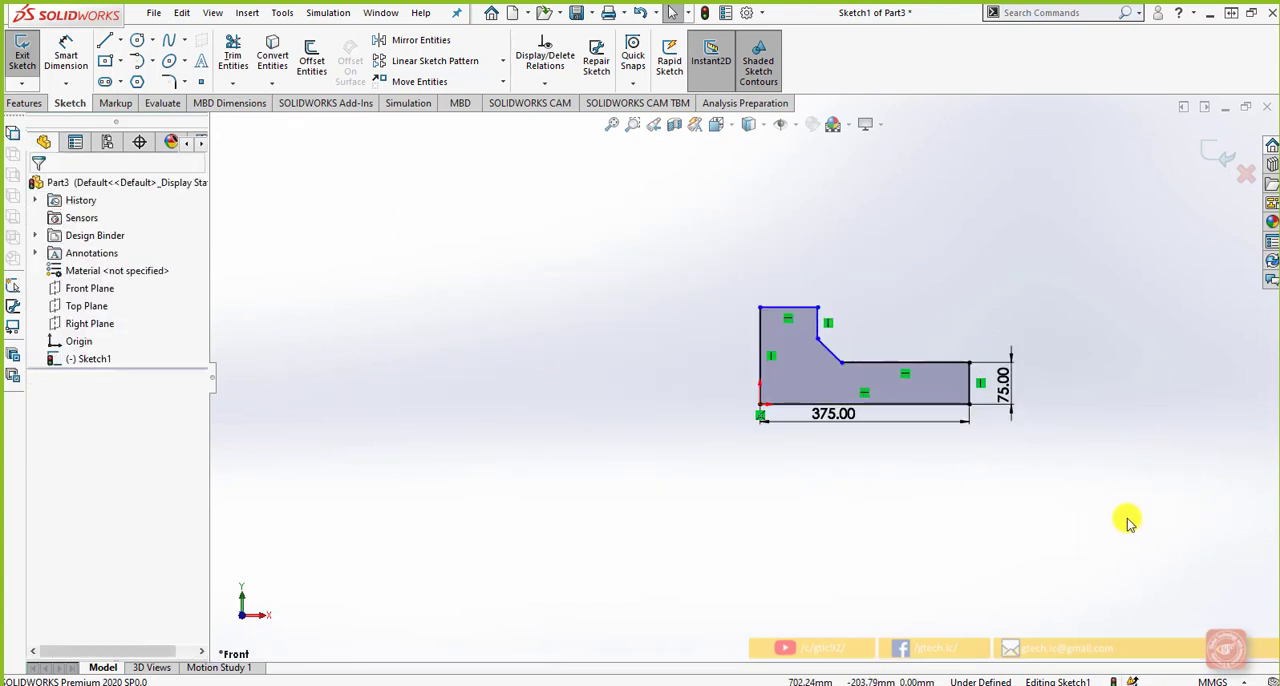
pyautogui.moveTo(1148, 518); pyautogui.dragTo(612, 160)
pyautogui.press('Delete')
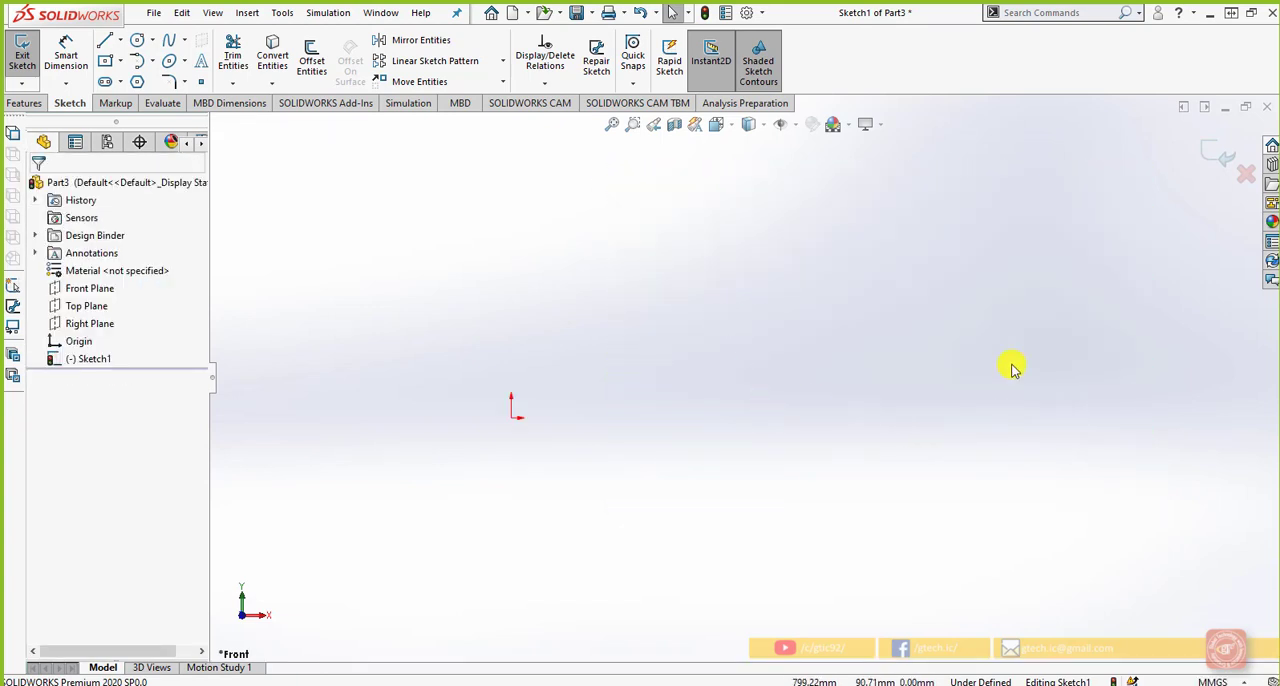
# Draw a corner rectangle about 248 by 253 mm to the left of the origin, with its base level with the origin
pyautogui.click(105, 60)
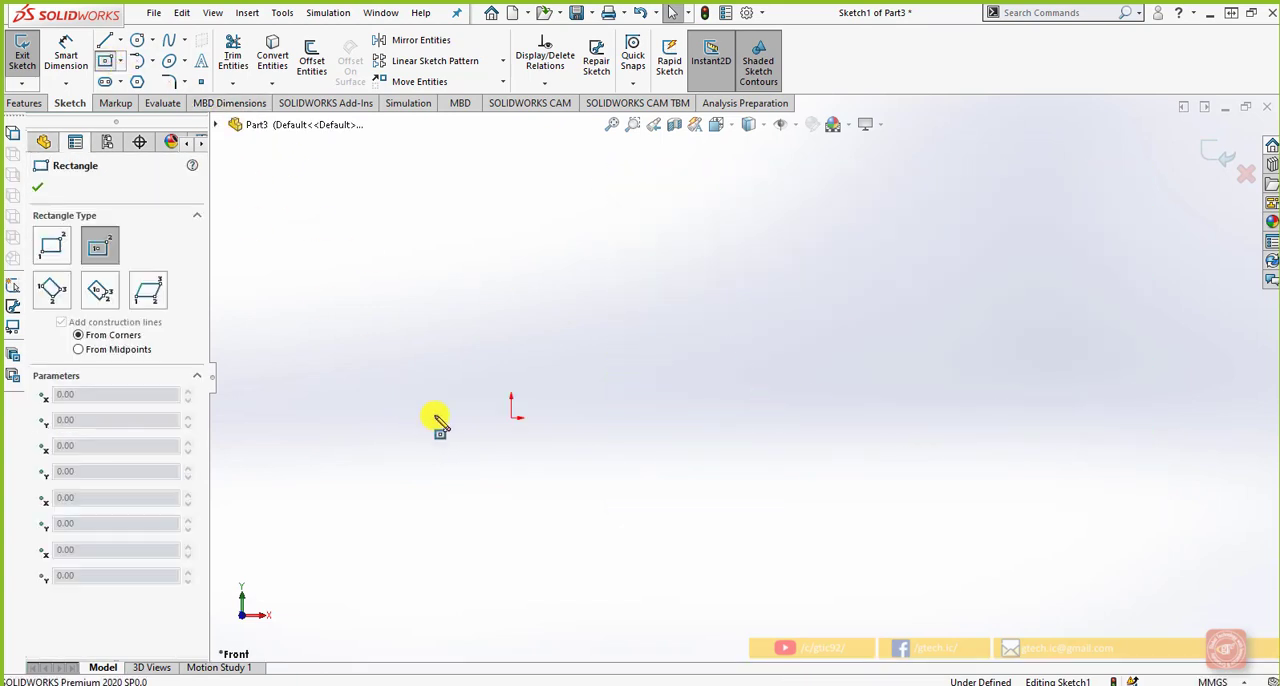
pyautogui.click(512, 420)
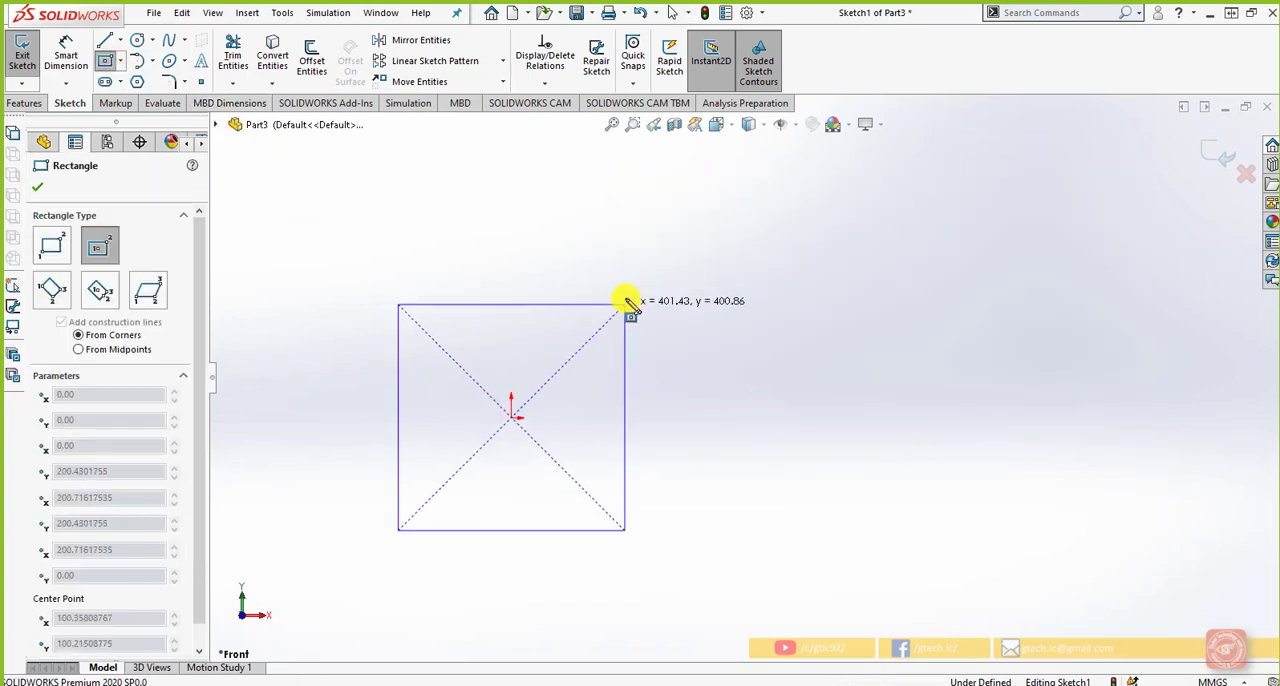
pyautogui.click(55, 246)
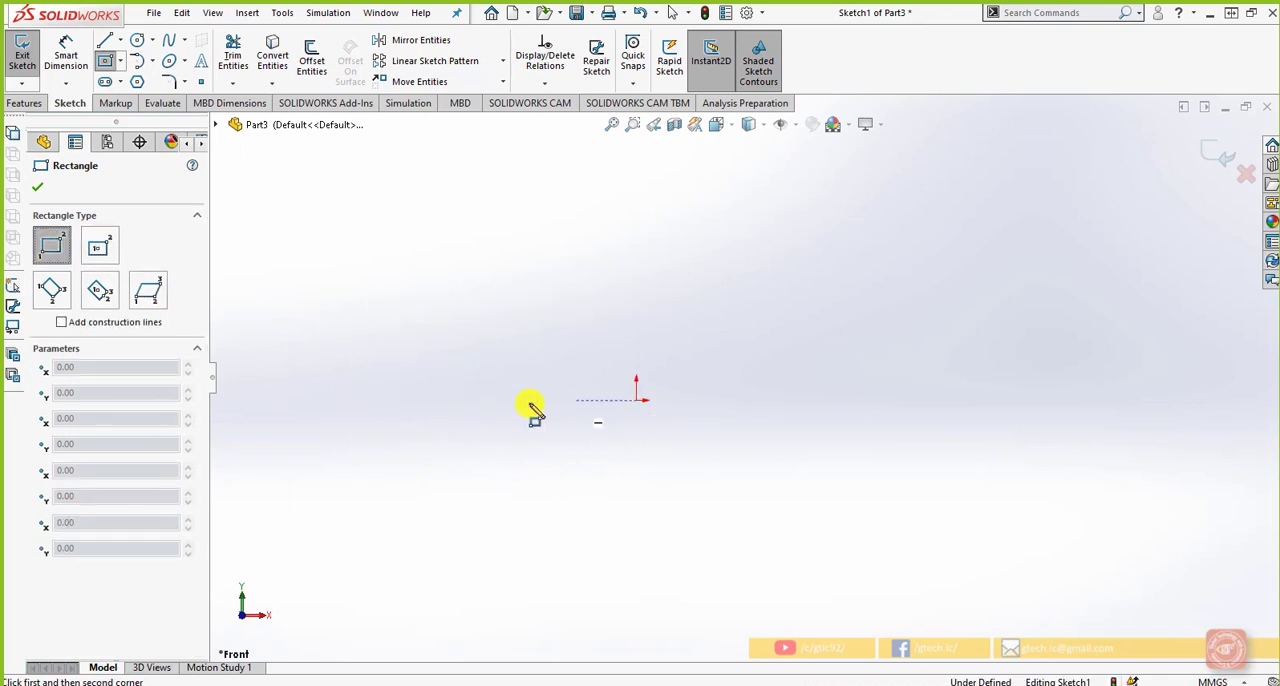
pyautogui.click(435, 400)
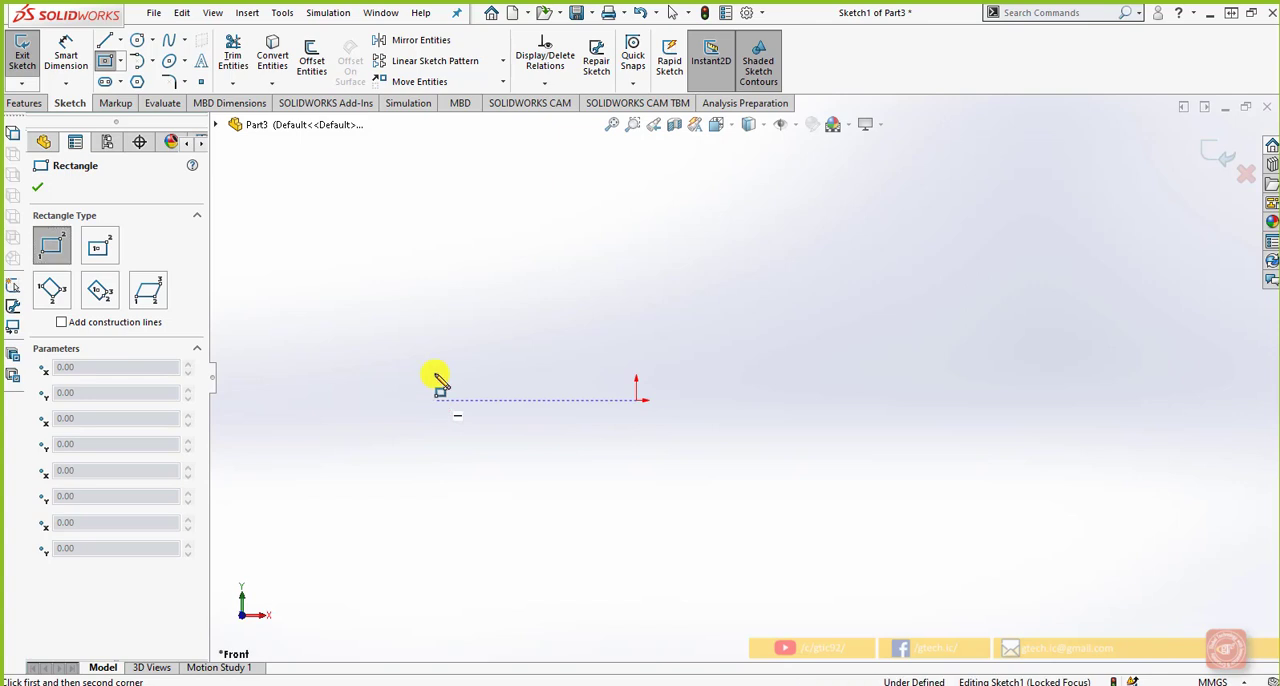
pyautogui.click(317, 281)
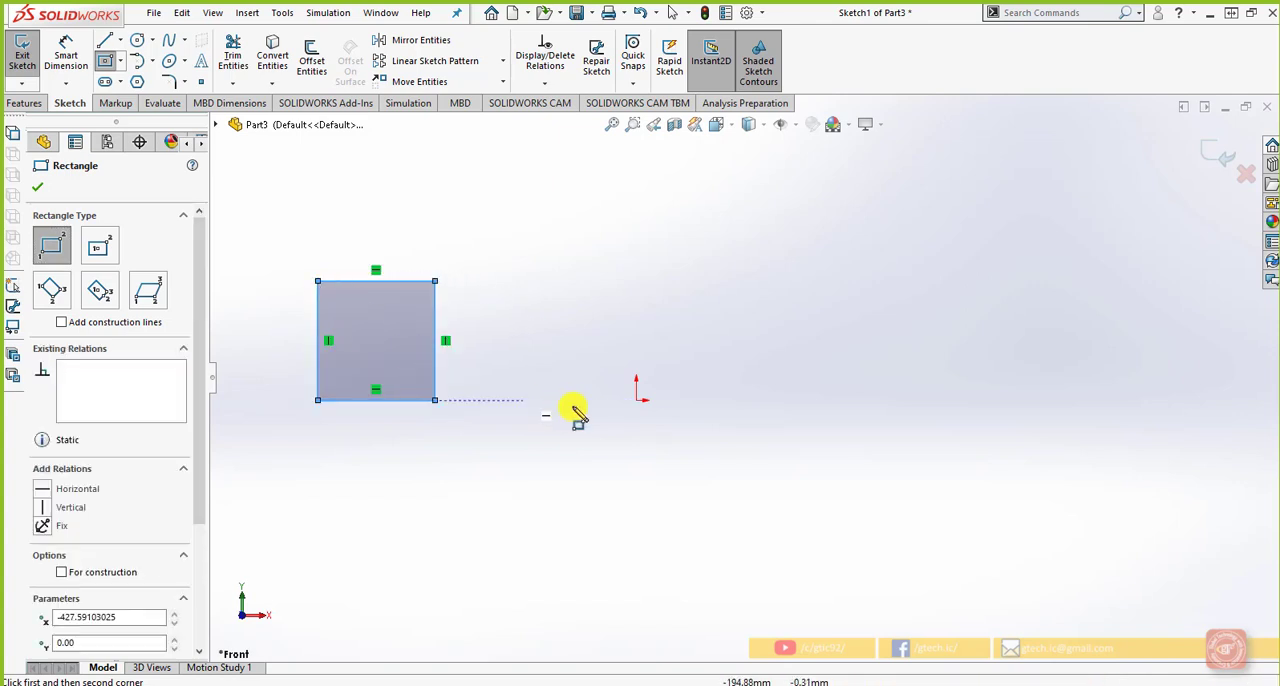
# Draw a second corner rectangle about 233 by 253 mm to the right of the origin, aligned with the first one's base and top
pyautogui.click(849, 400)
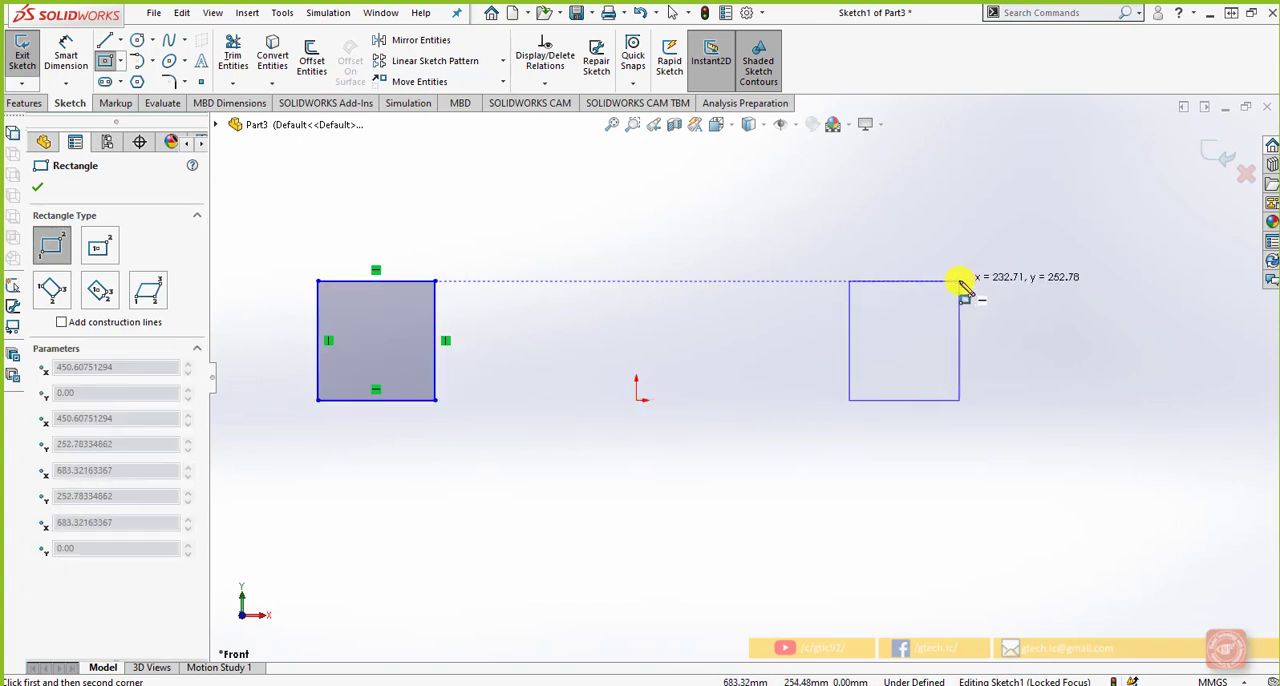
pyautogui.click(959, 281)
pyautogui.scroll(1, 963, 440)
pyautogui.scroll(-1, 562, 406)
pyautogui.press('Escape')
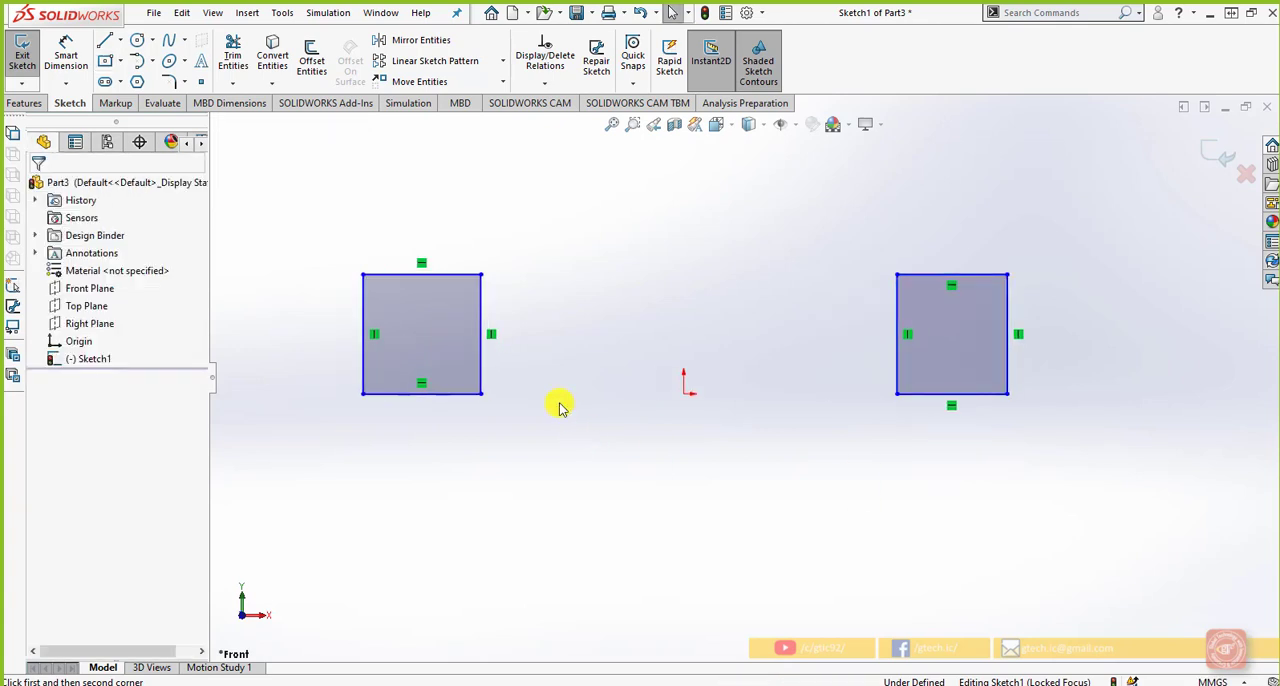
# Draw a horizontal construction line about 878 mm long joining the two rectangles' lower inner corners
pyautogui.click(104, 40)
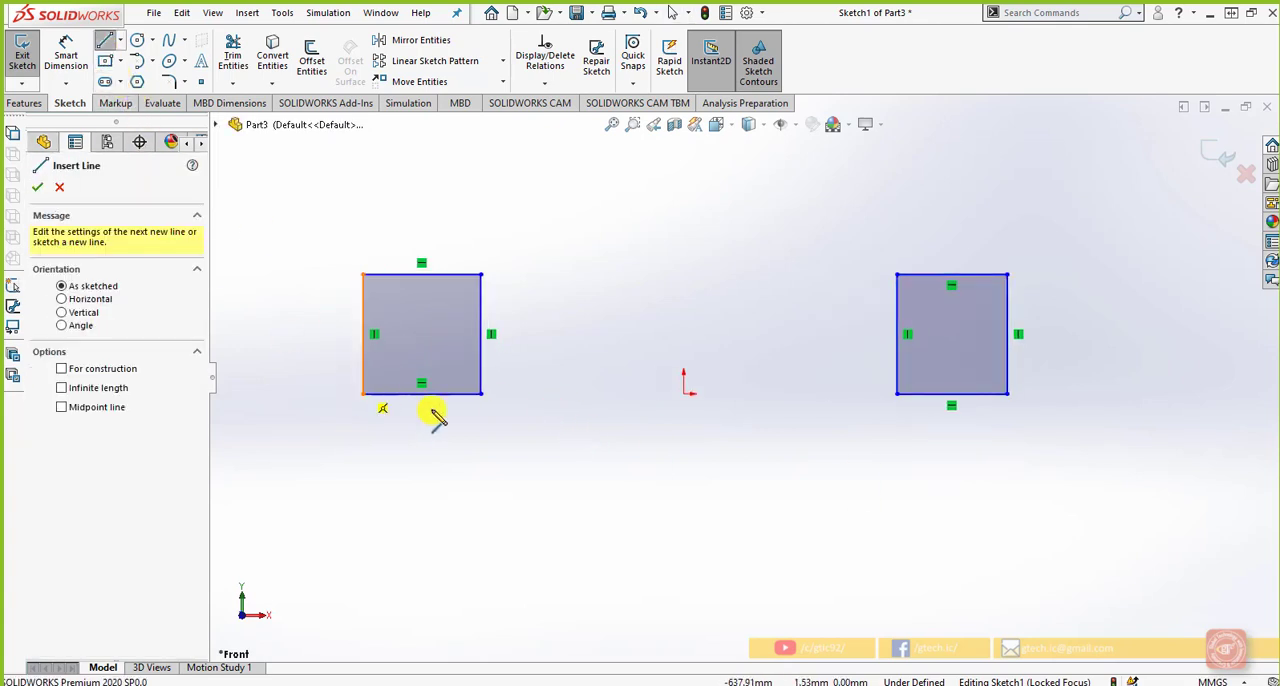
pyautogui.click(481, 394)
pyautogui.doubleClick(897, 394)
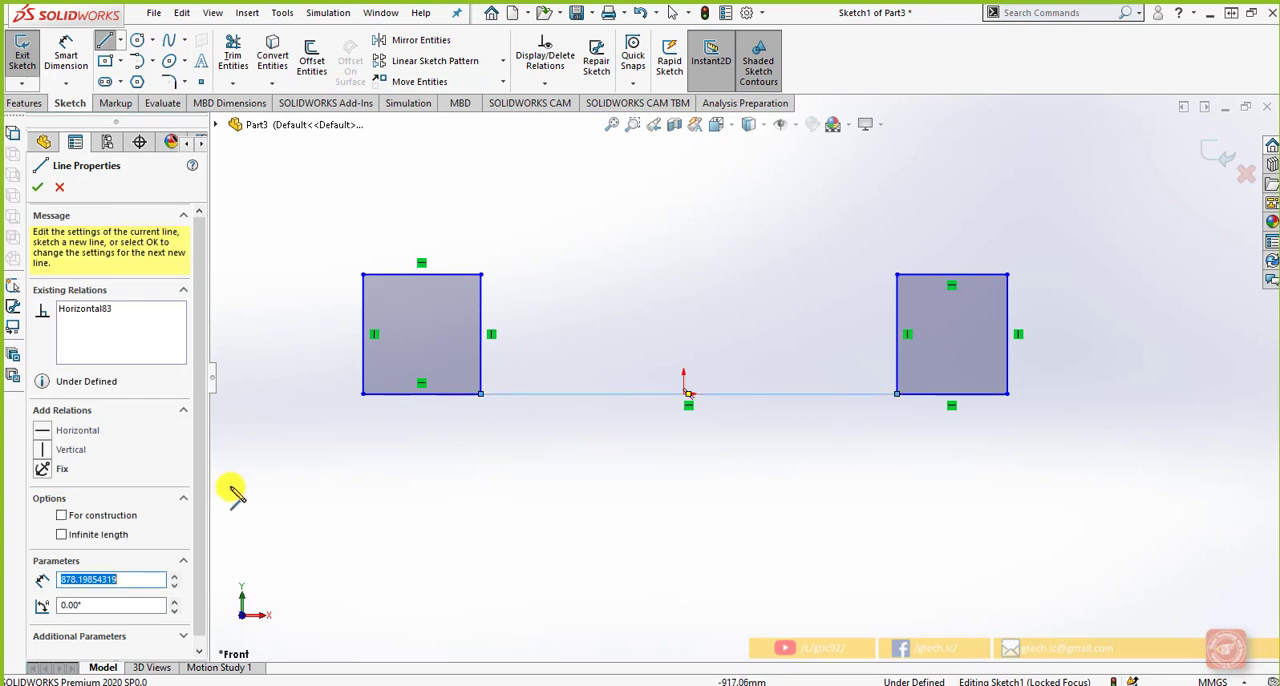
pyautogui.click(64, 516)
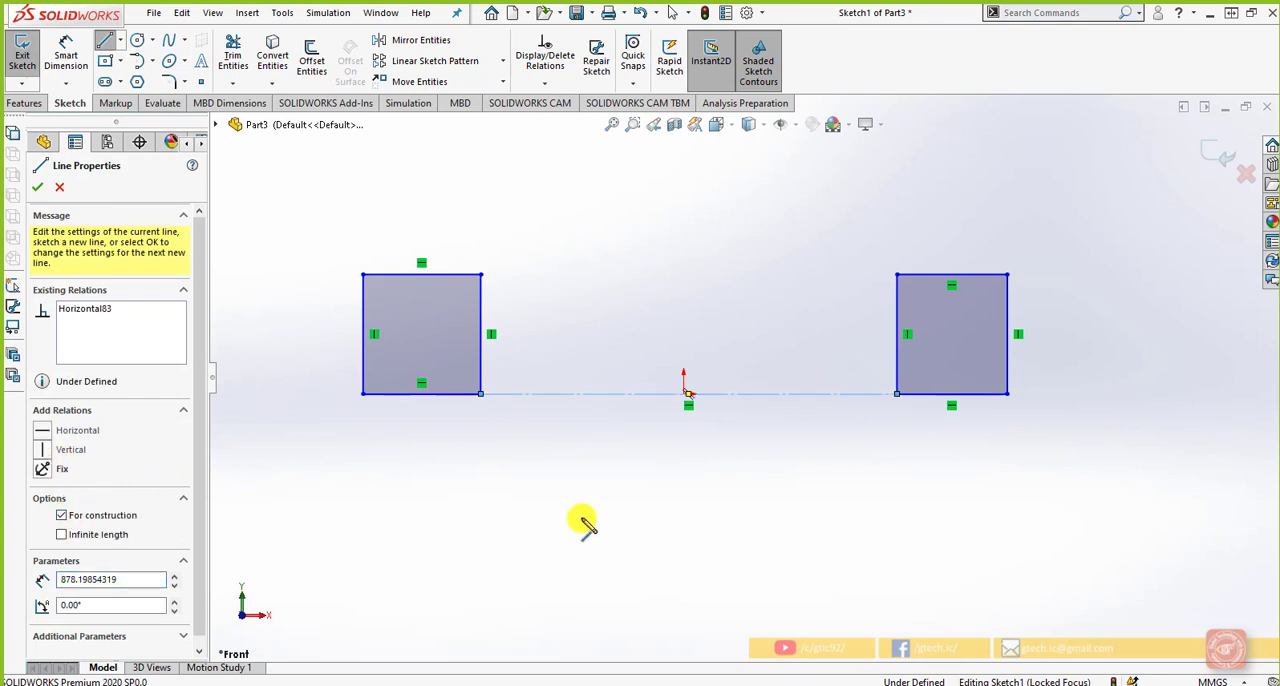
pyautogui.press('Escape')
# Dimension the left rectangle's height as 80 mm along its inner vertical edge
pyautogui.scroll(2, 580, 523)
pyautogui.scroll(-1, 517, 397)
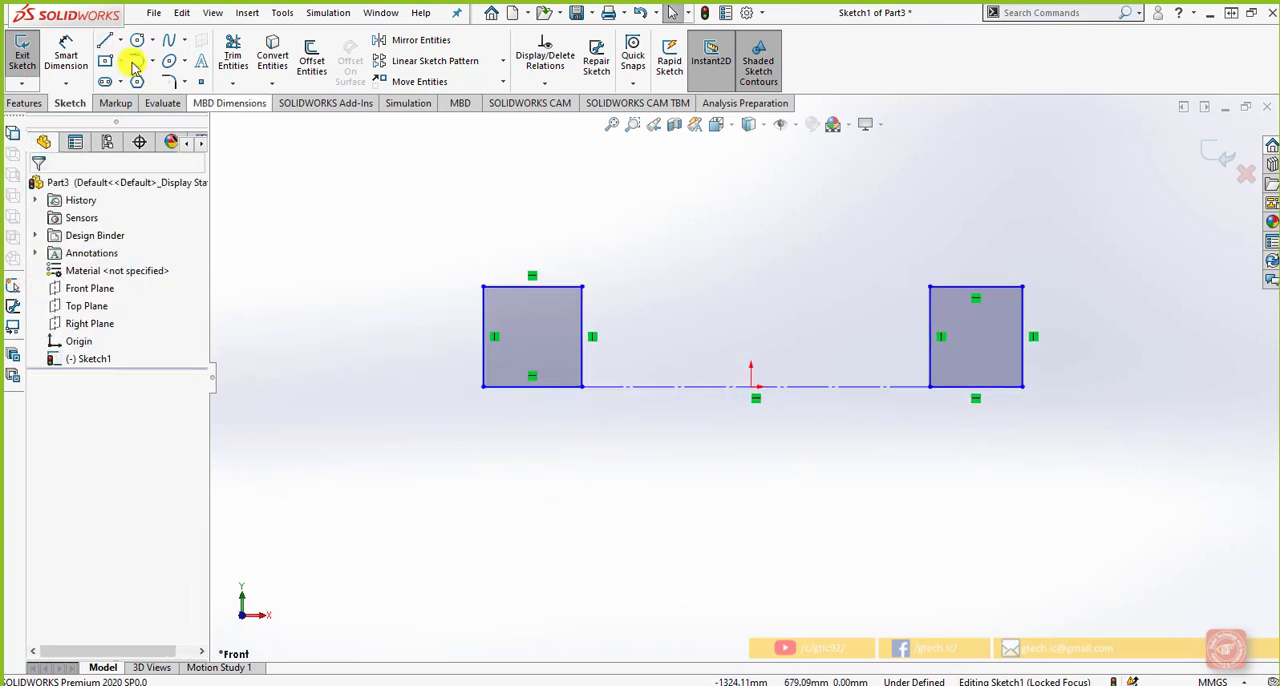
pyautogui.click(66, 58)
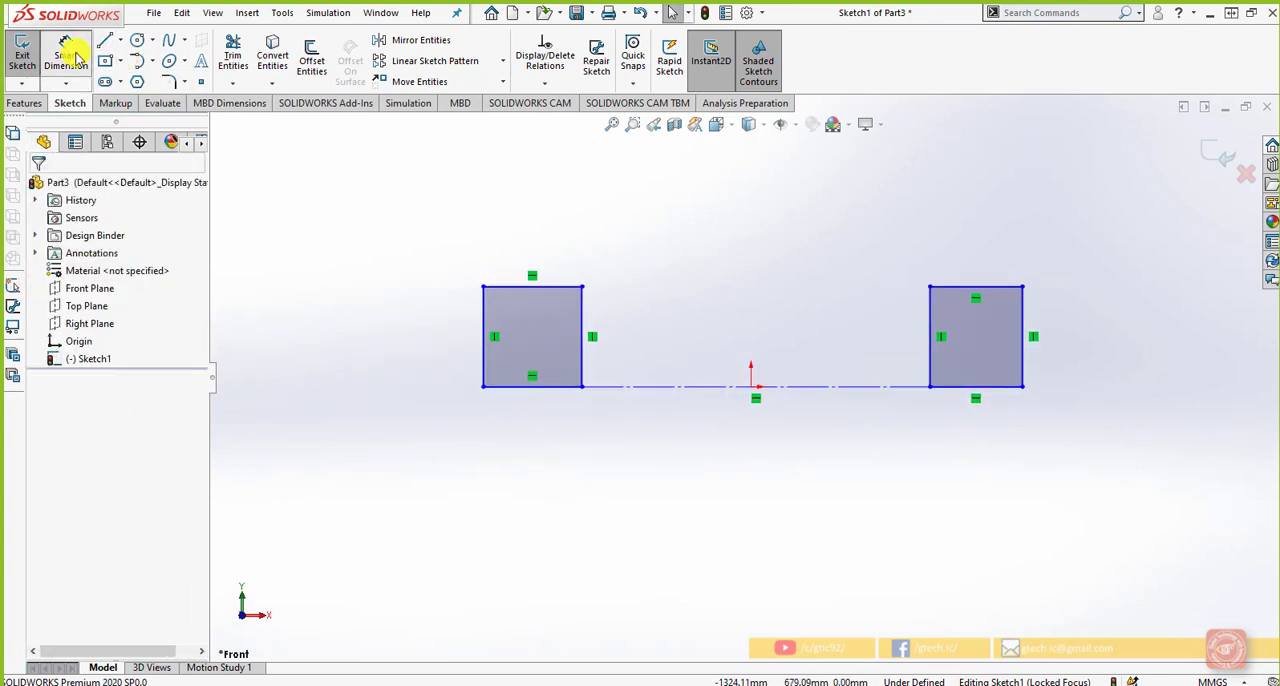
pyautogui.click(583, 325)
pyautogui.click(612, 336)
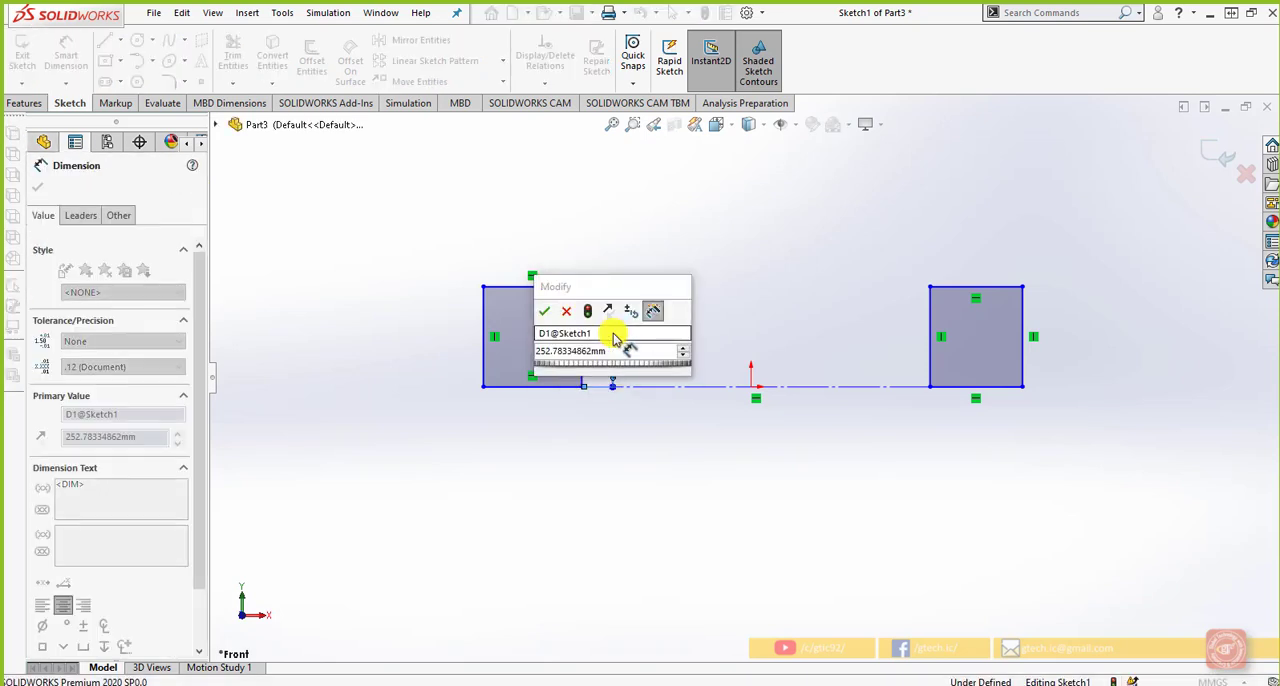
pyautogui.write('40')
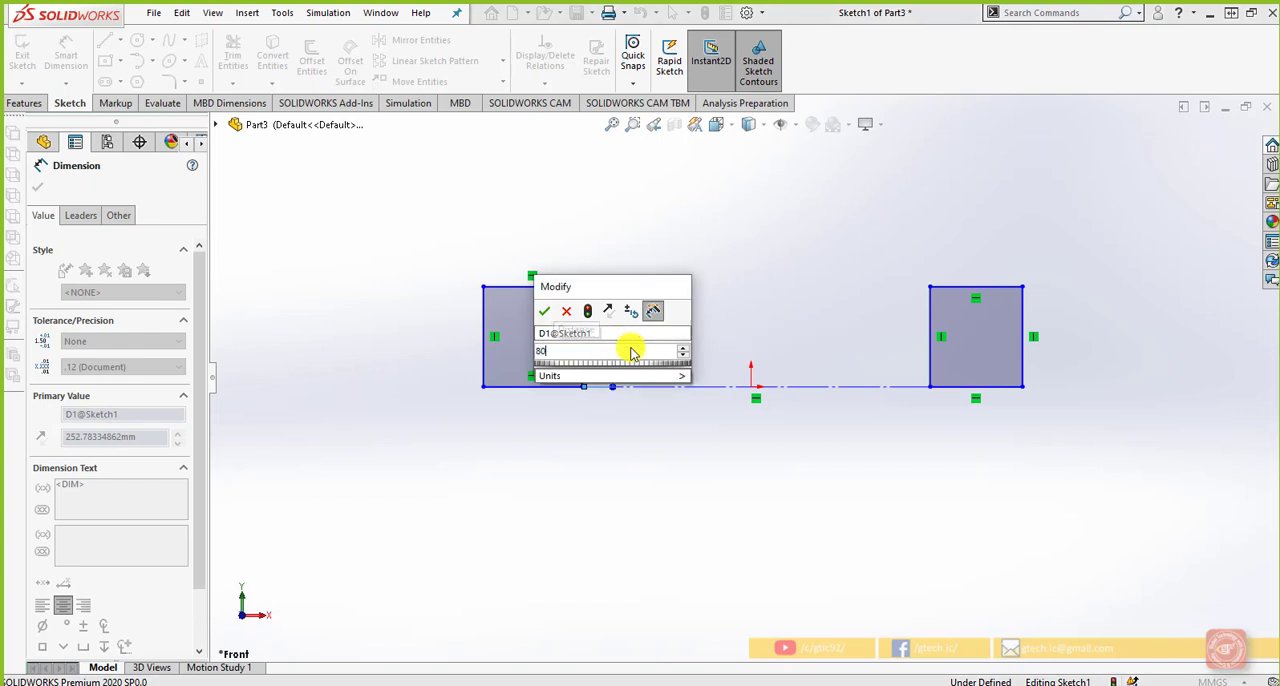
pyautogui.press('Return')
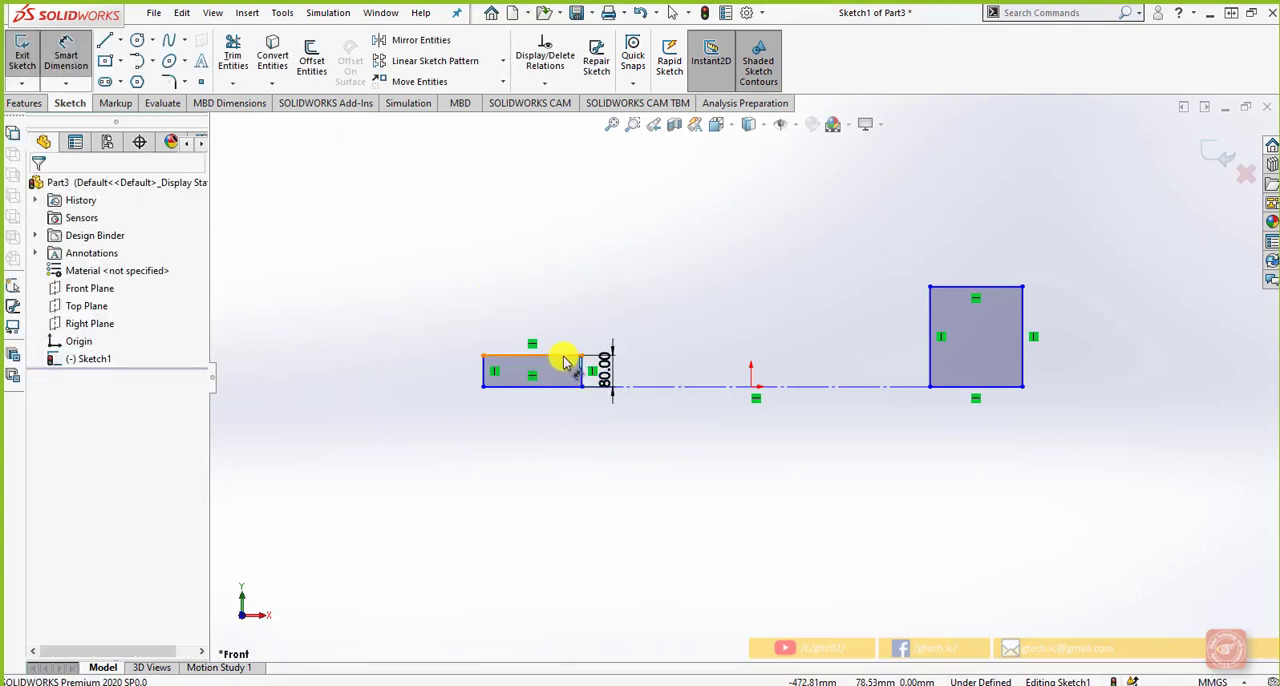
# Dimension the left rectangle's width as 200 mm above its upper edge
pyautogui.click(564, 356)
pyautogui.click(557, 318)
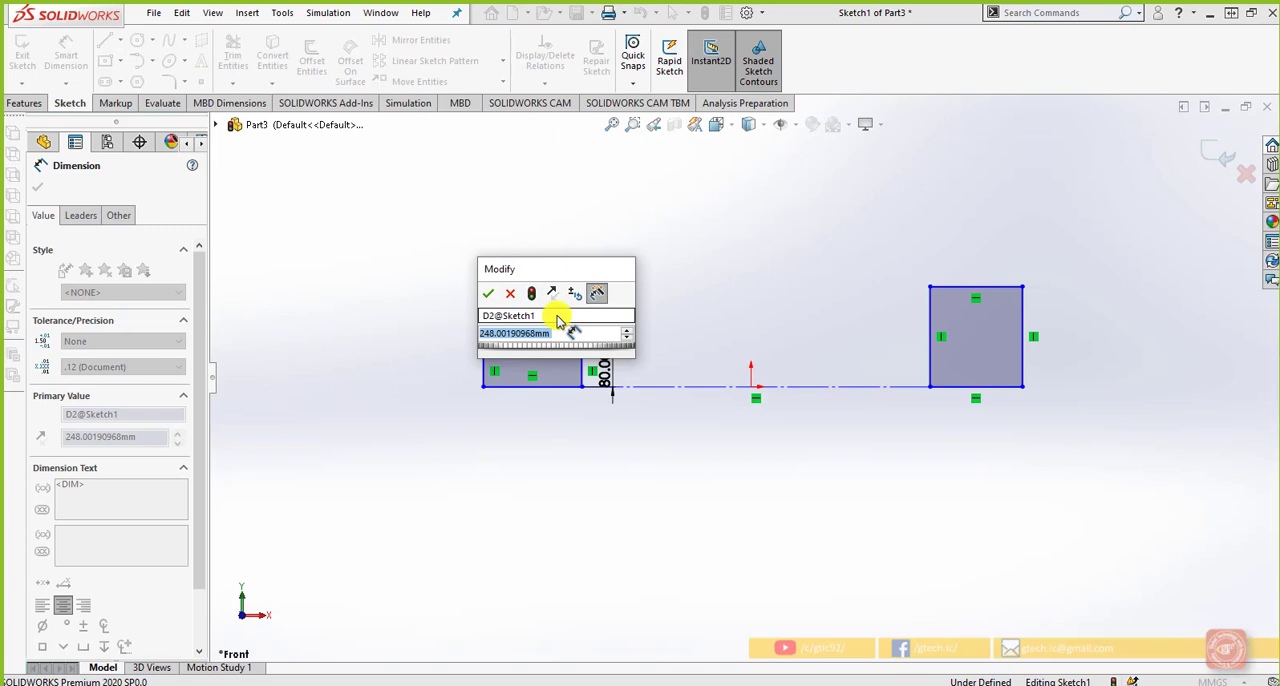
pyautogui.write('200')
pyautogui.press('Return')
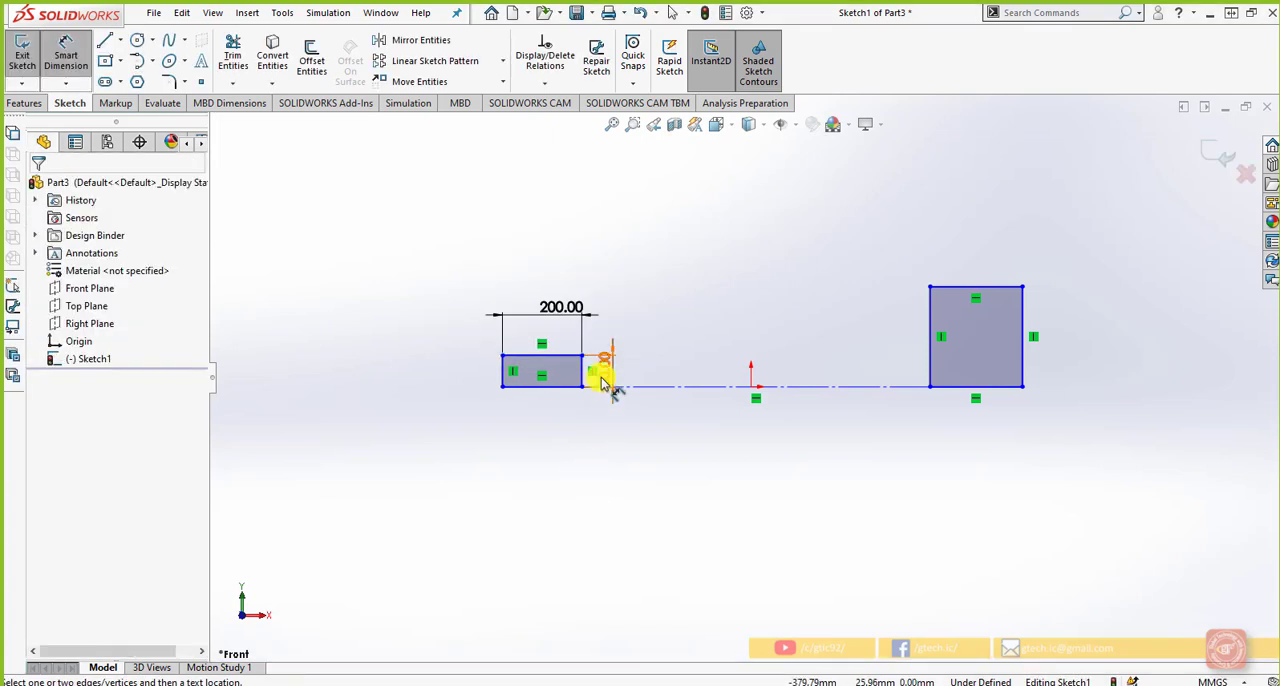
# Set the left rectangle's height dimension to 200 mm
pyautogui.click(602, 379)
pyautogui.click(609, 466)
pyautogui.write('2')
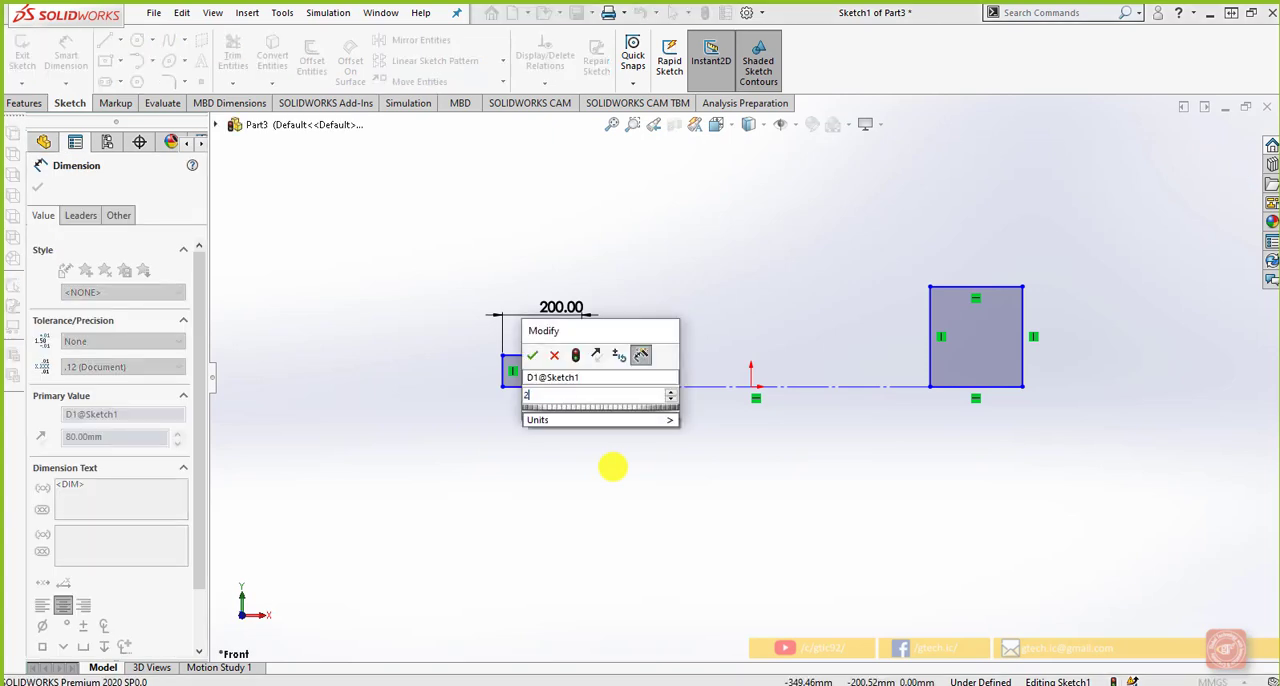
pyautogui.write('00')
pyautogui.press('Return')
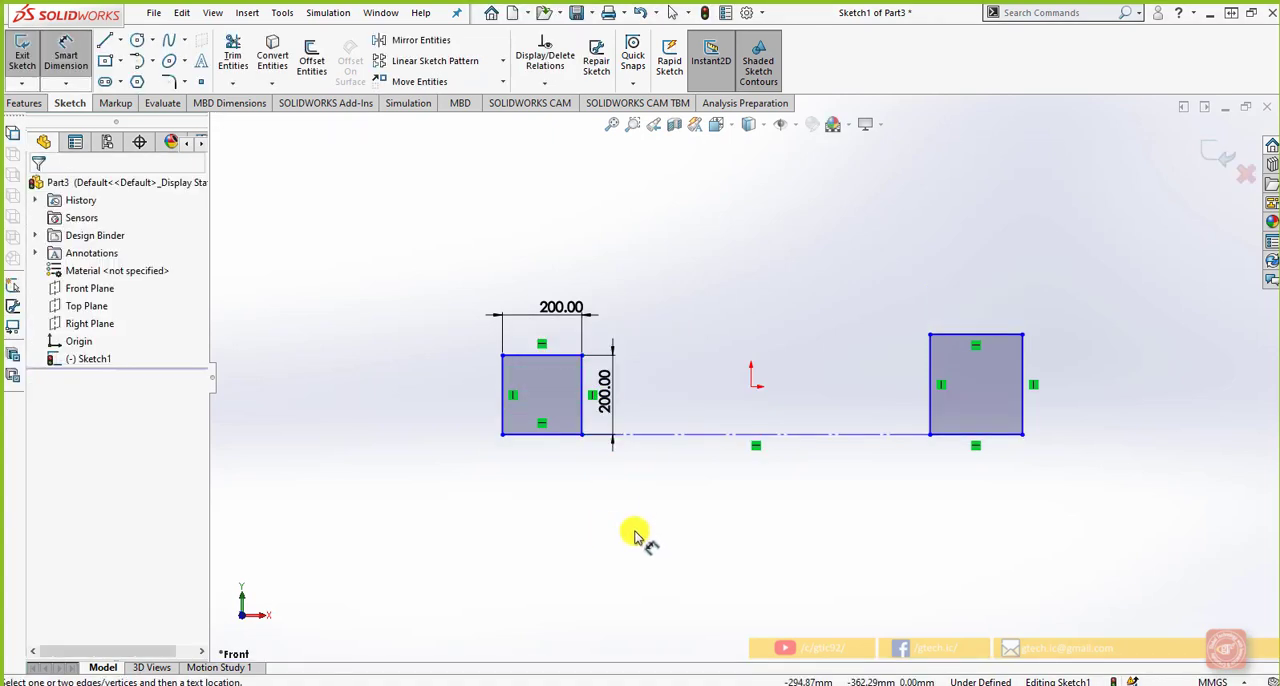
# Try a Midpoint relation between the construction line and the origin, then make the line's midpoint Coincident with the origin
pyautogui.scroll(1, 635, 532)
pyautogui.scroll(-2, 635, 532)
pyautogui.scroll(1, 706, 448)
pyautogui.scroll(-1, 816, 362)
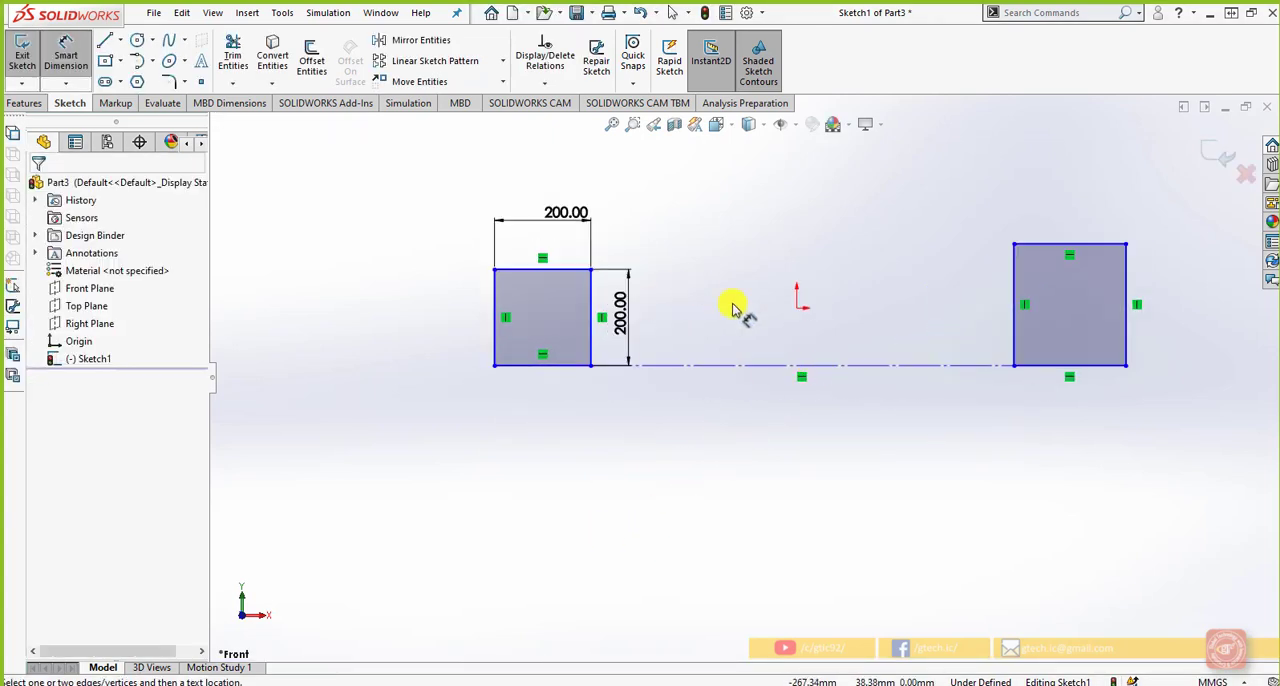
pyautogui.press('Escape')
pyautogui.click(799, 310)
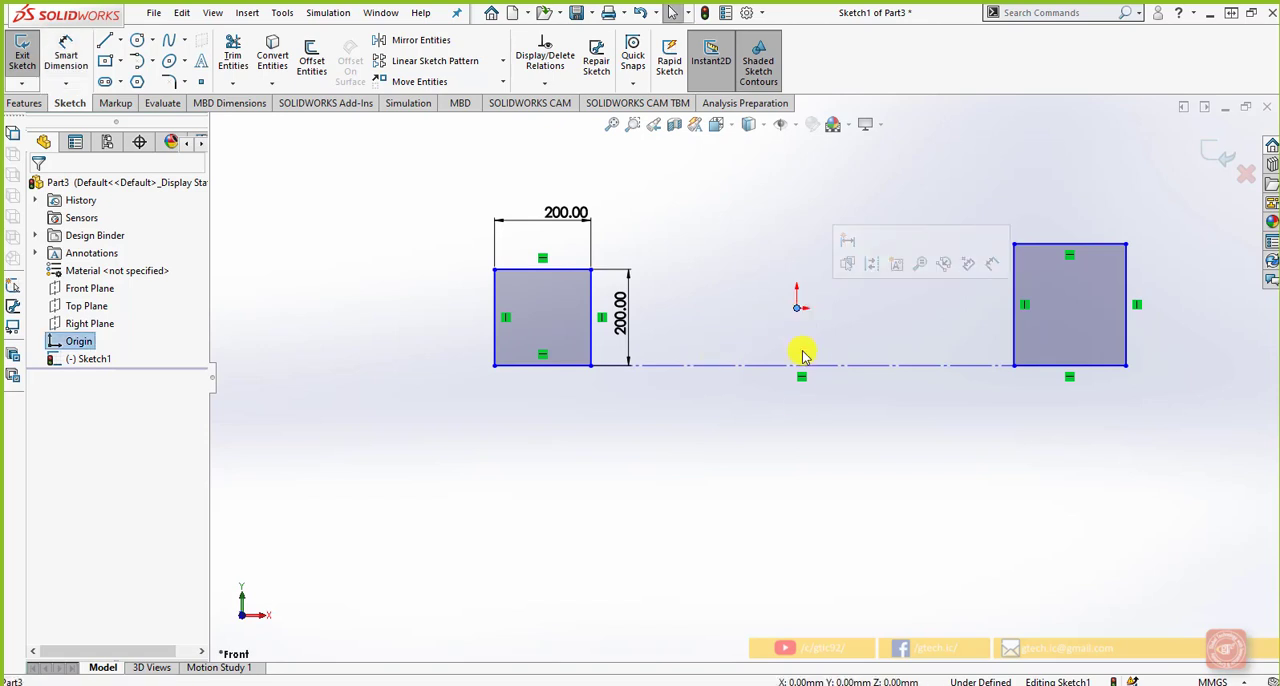
pyautogui.keyDown('ctrl'); pyautogui.click(801, 365); pyautogui.keyUp('ctrl')
pyautogui.rightClick(803, 367)
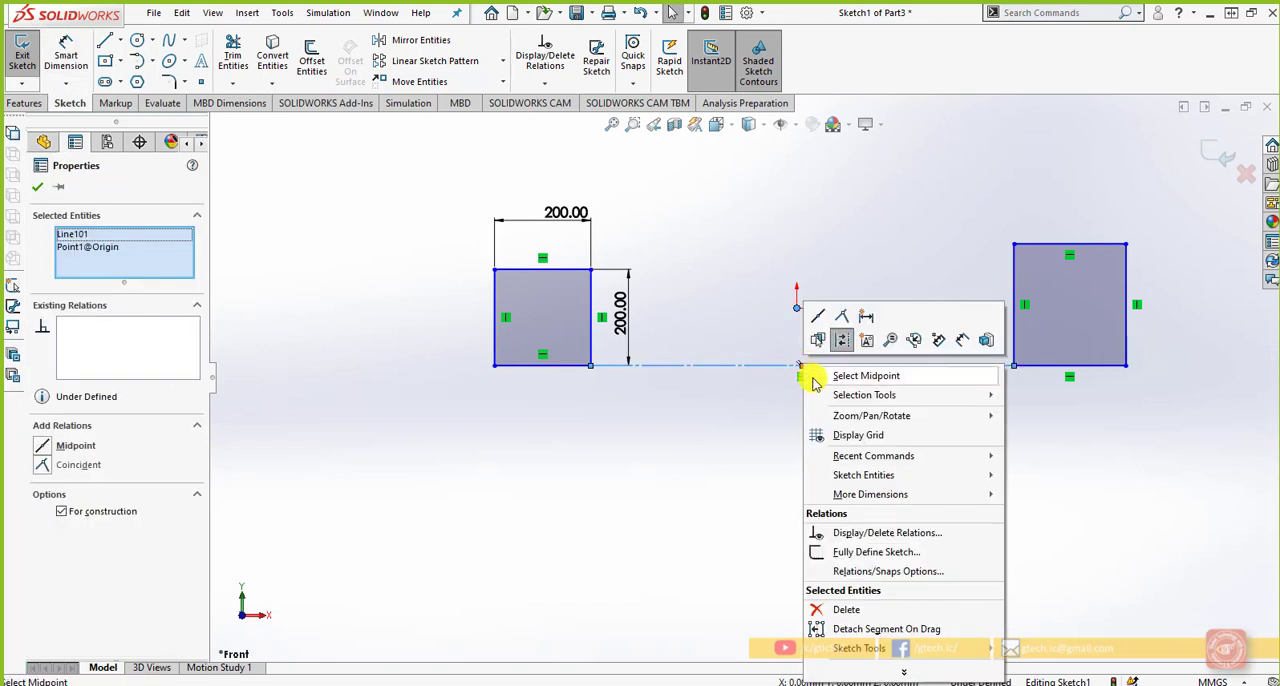
pyautogui.click(812, 375)
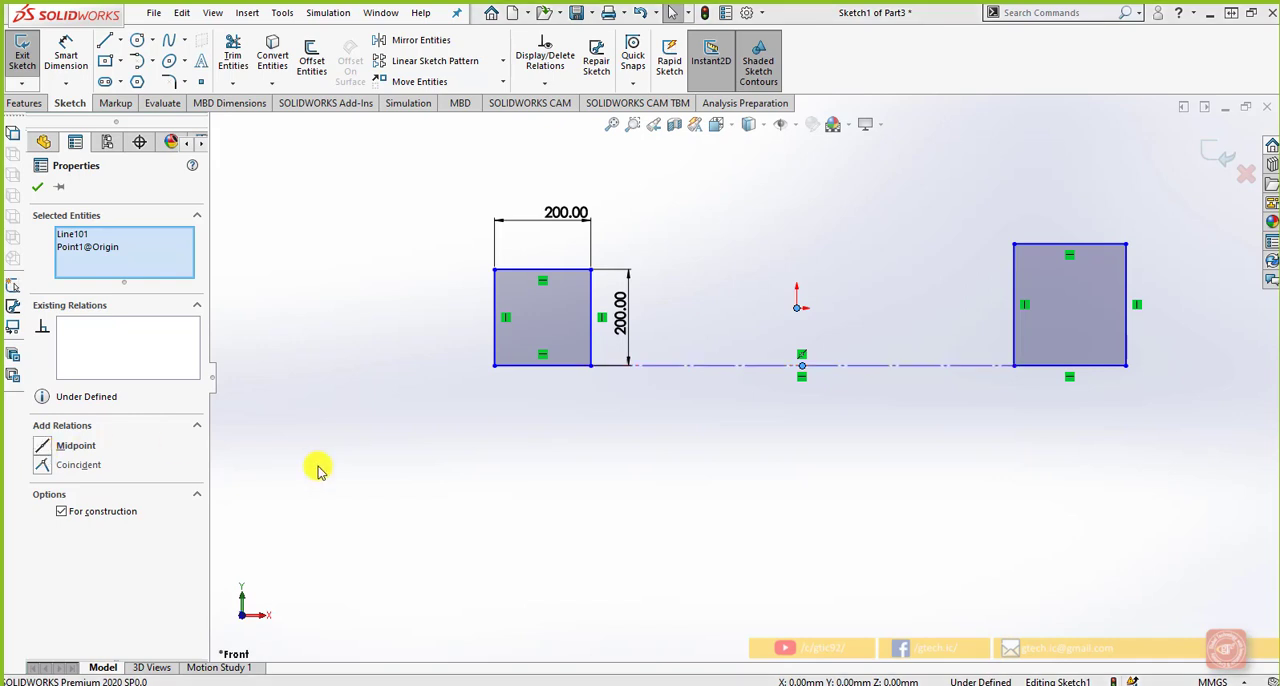
pyautogui.click(72, 448)
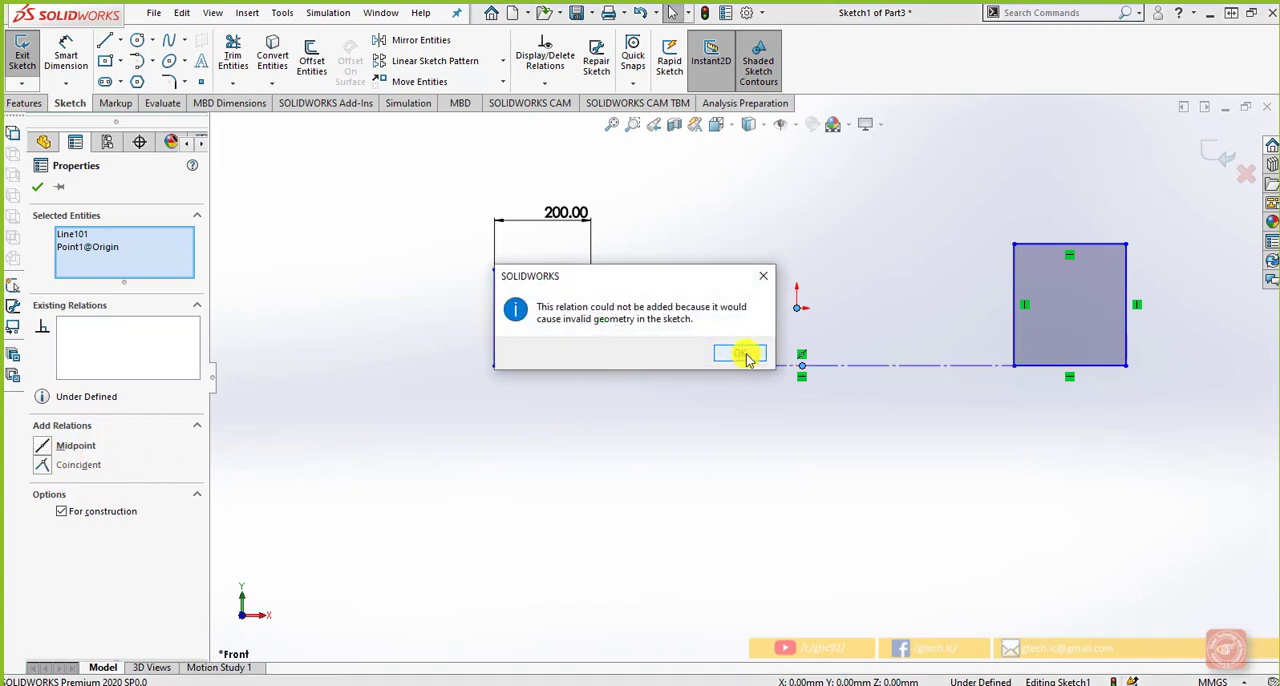
pyautogui.click(745, 355)
pyautogui.click(42, 470)
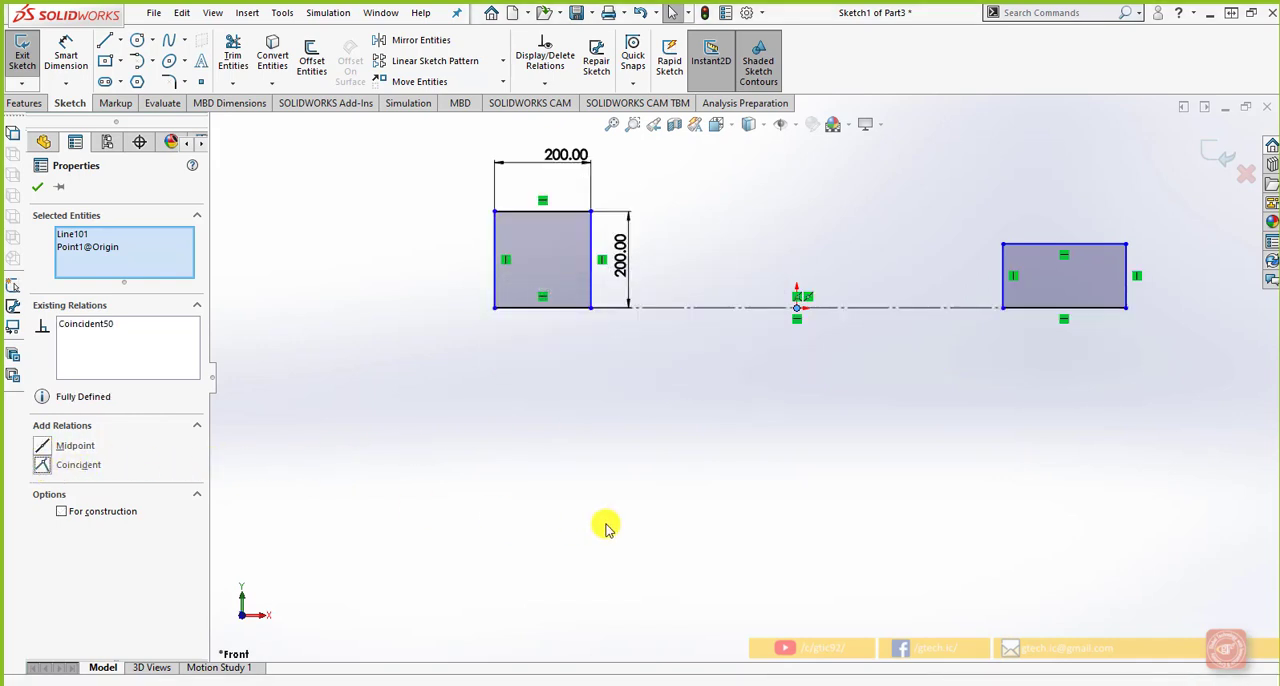
pyautogui.click(606, 525)
# Shift the left square outward along the construction line until its lower inner corner sits at about X -455 mm
pyautogui.scroll(1, 774, 474)
pyautogui.scroll(-2, 775, 208)
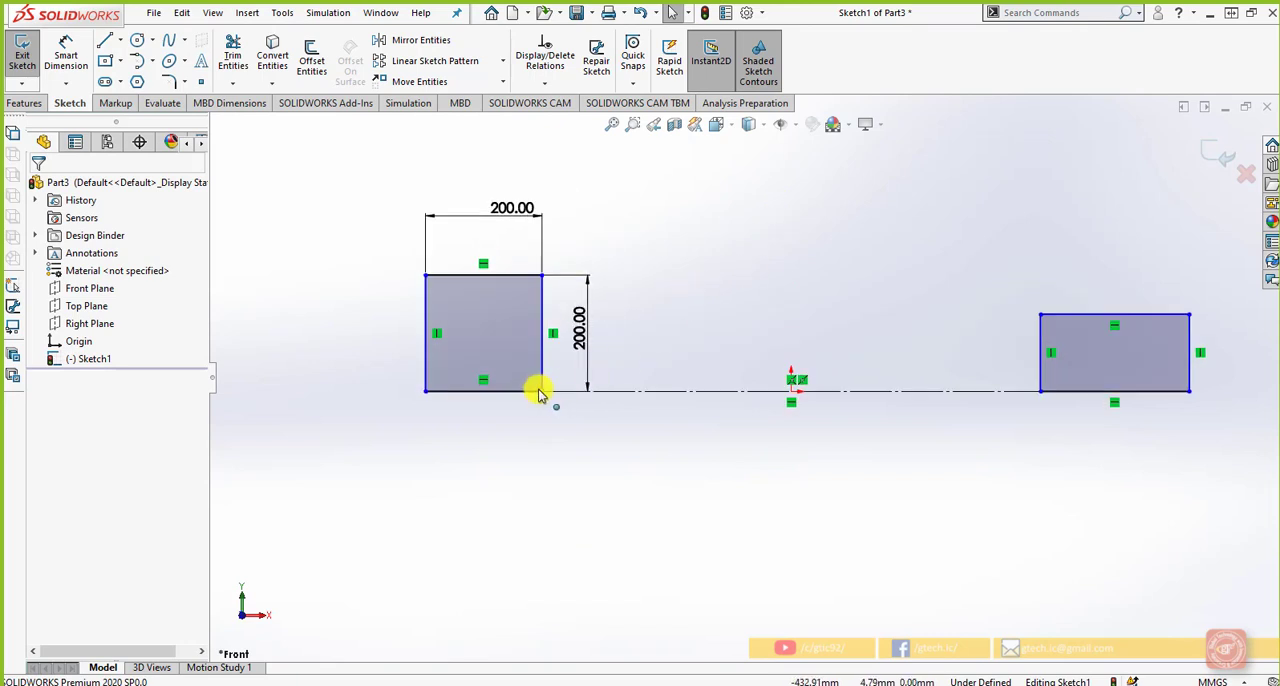
pyautogui.moveTo(543, 390); pyautogui.dragTo(527, 448)
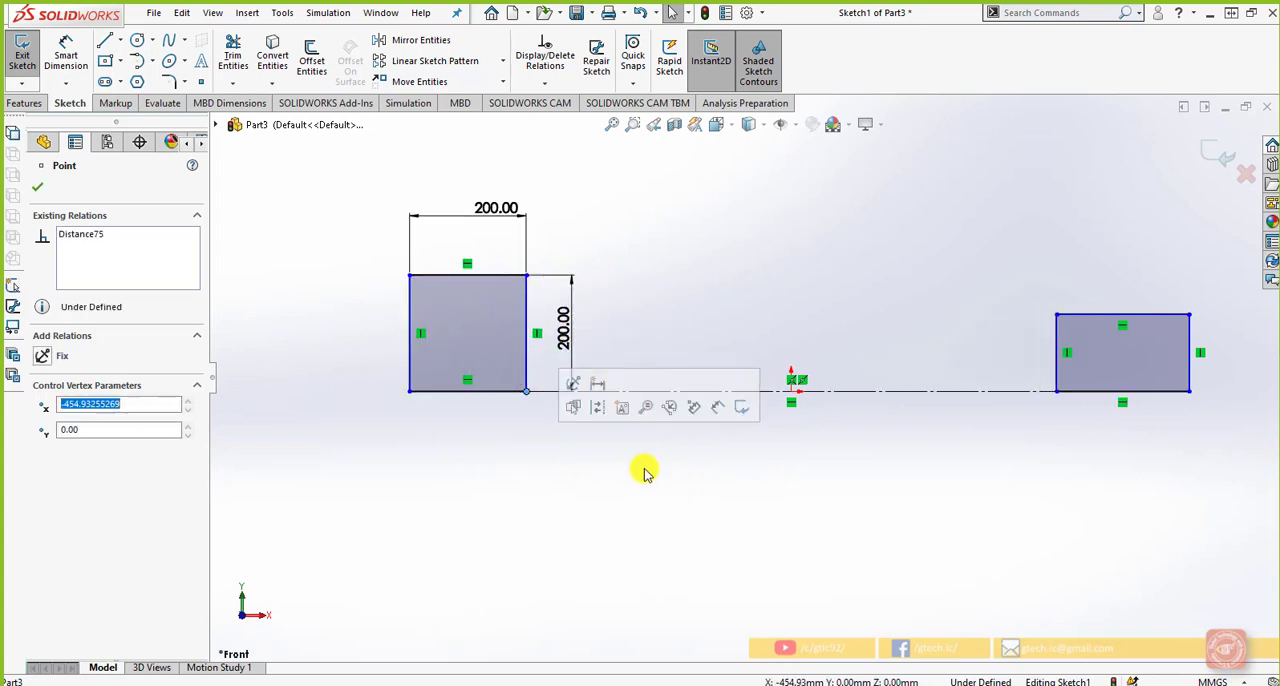
pyautogui.click(706, 472)
# Link the left square's width dimension to a shared value named Square and expand the Equations folder
pyautogui.scroll(1, 862, 455)
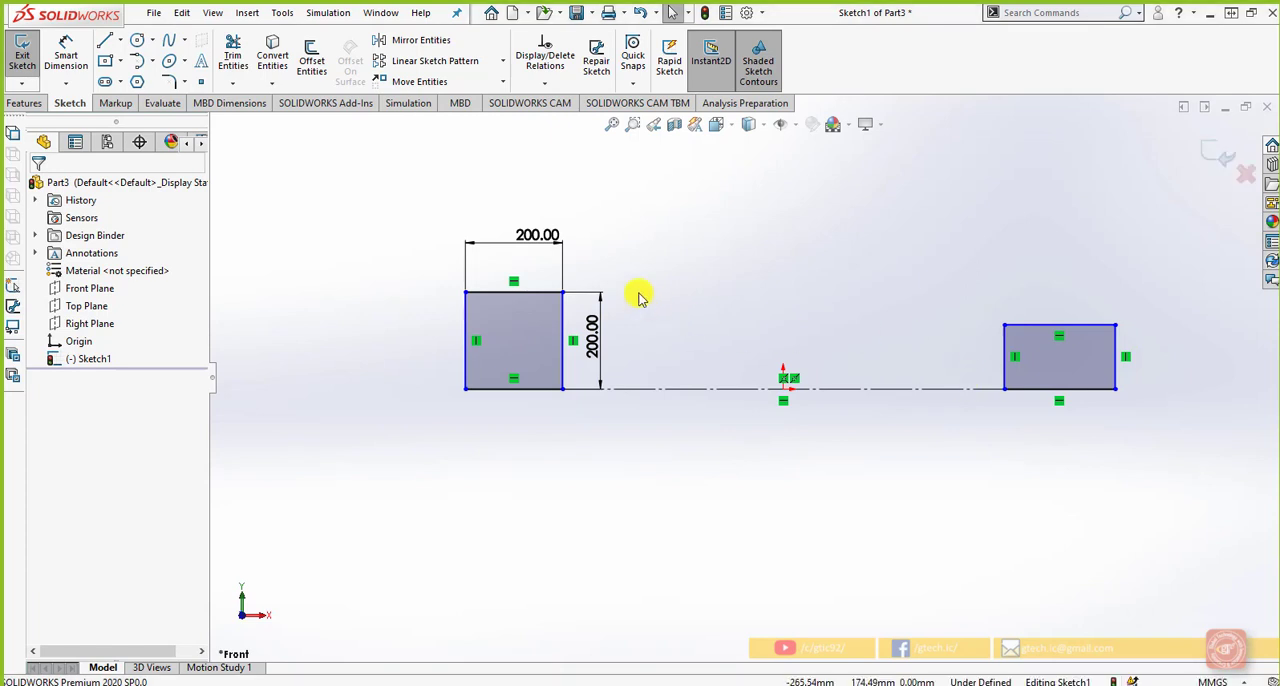
pyautogui.click(541, 244)
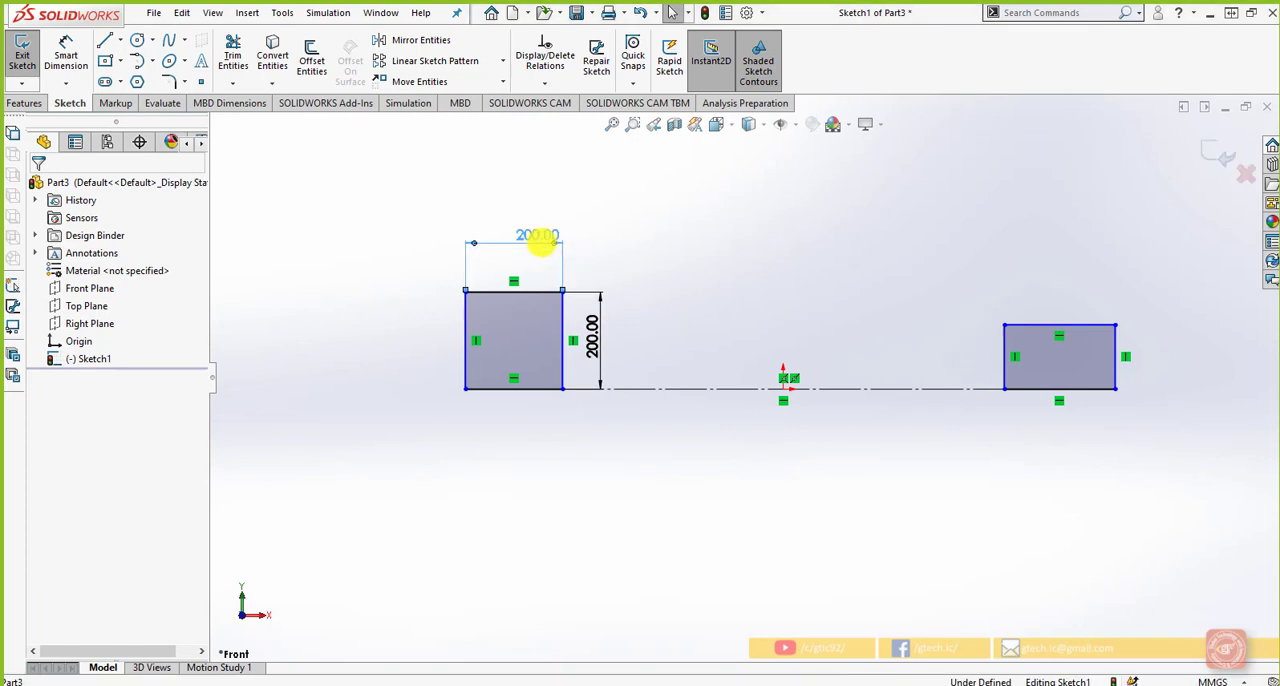
pyautogui.rightClick(541, 244)
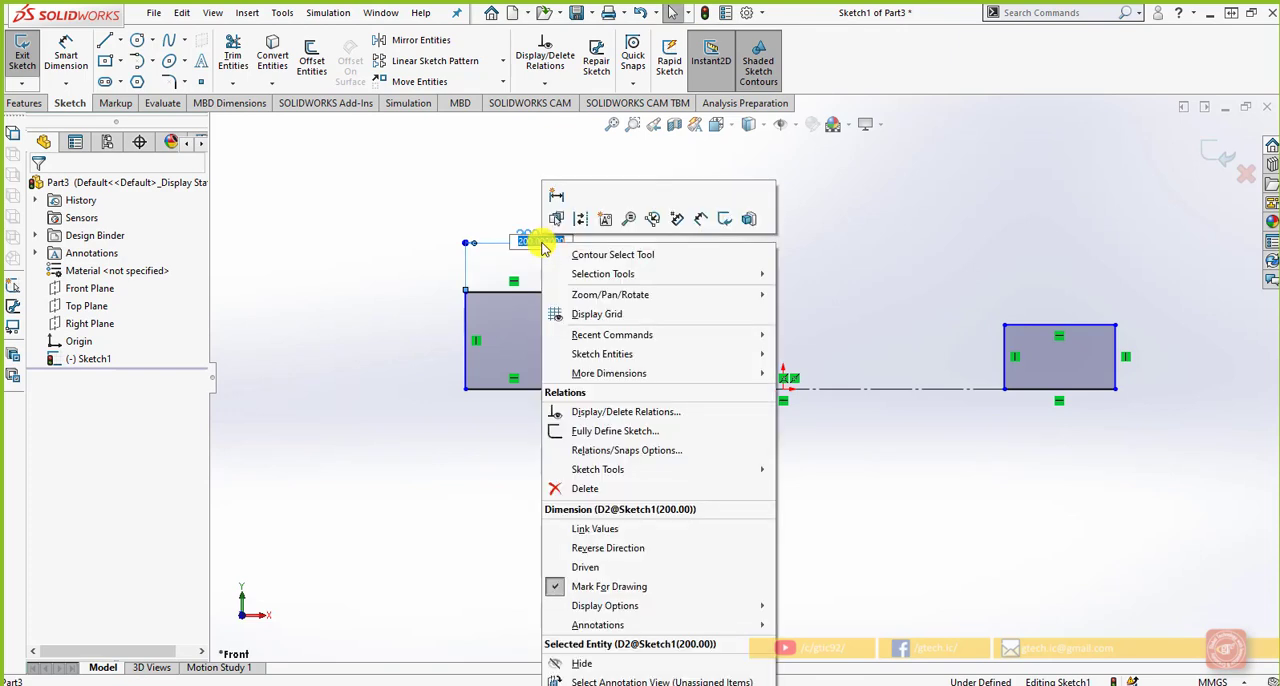
pyautogui.click(614, 532)
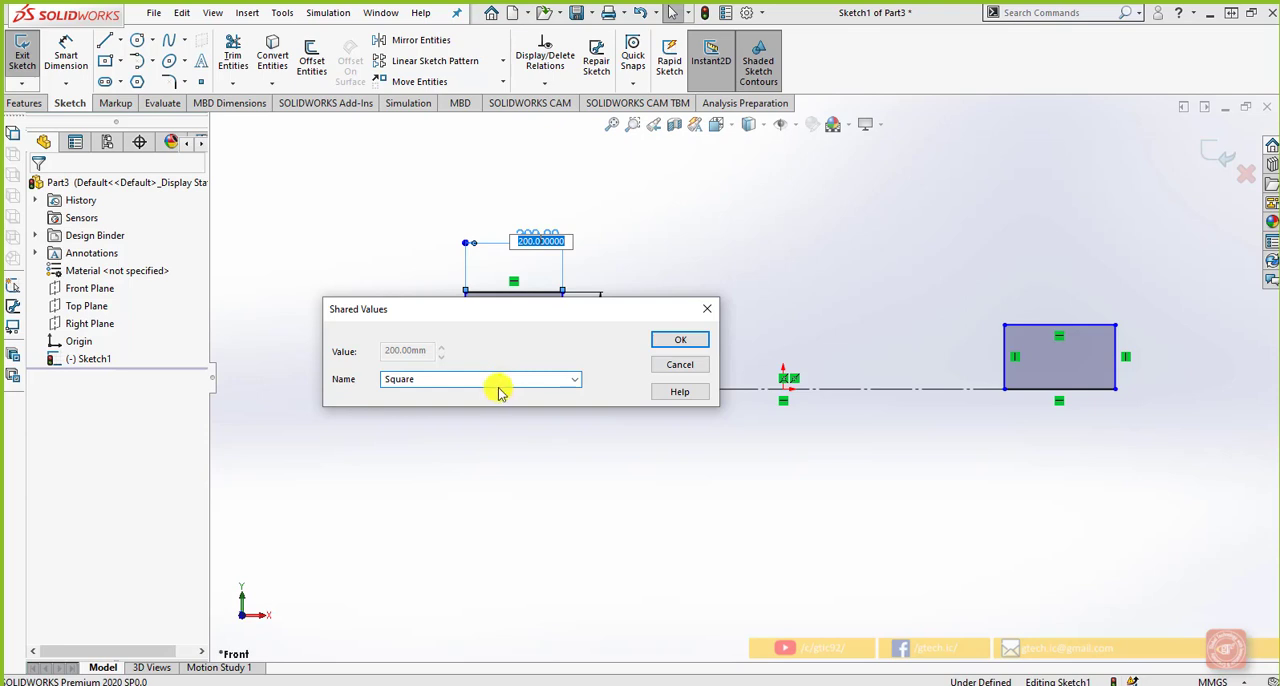
pyautogui.click(655, 342)
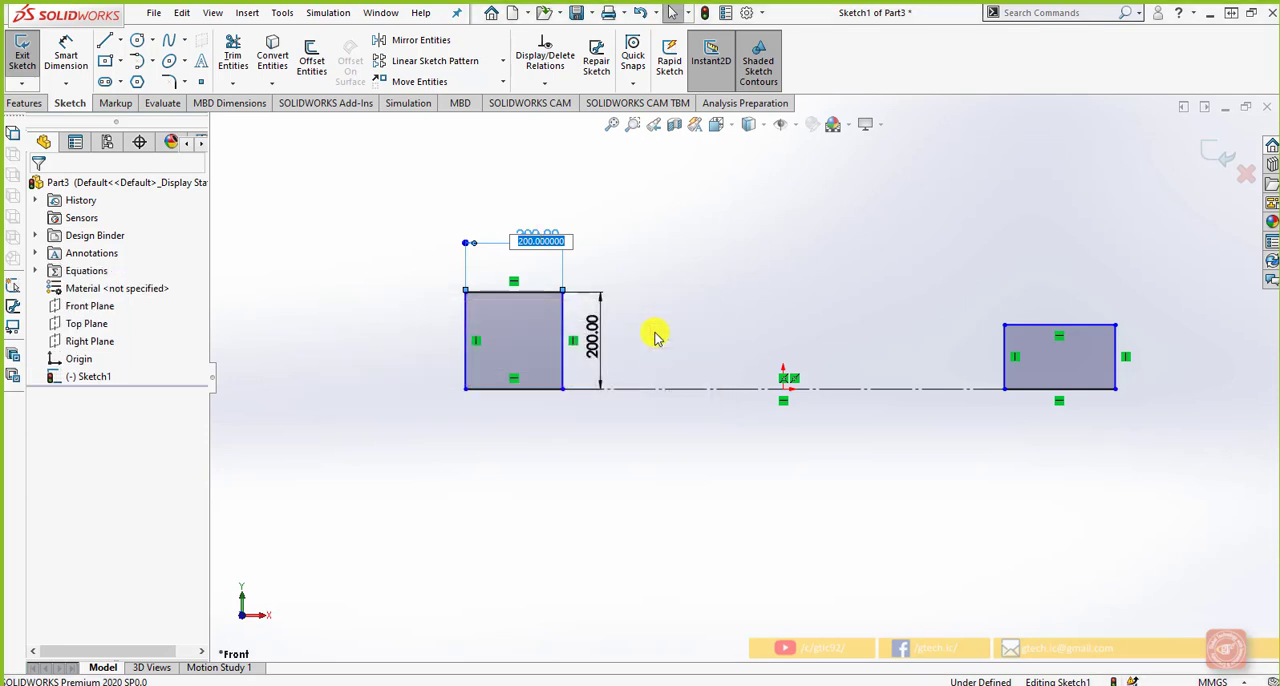
pyautogui.click(639, 299)
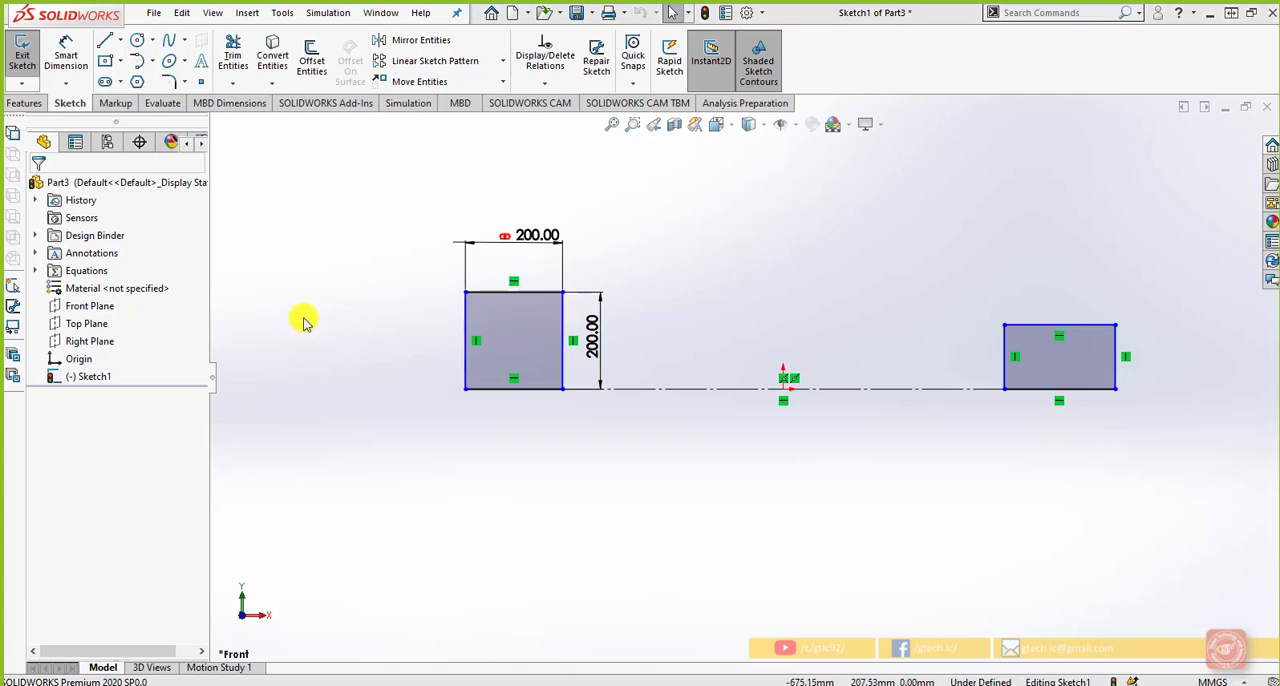
pyautogui.click(35, 270)
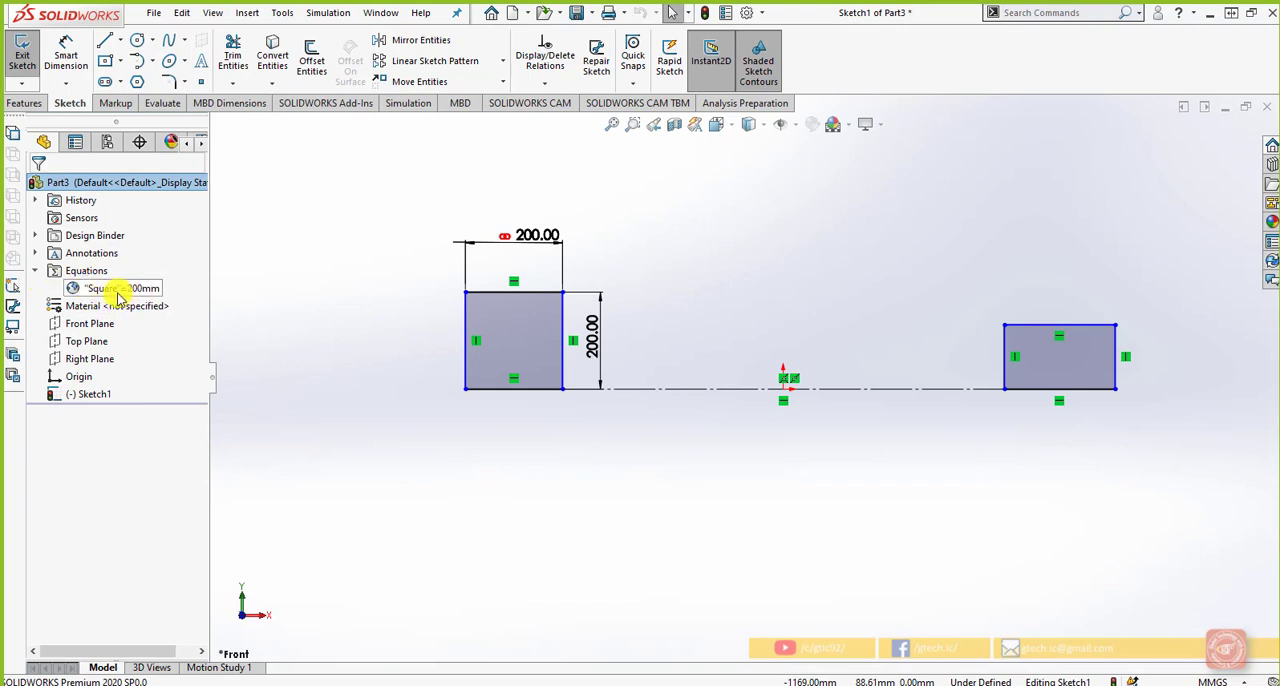
# Dimension the right rectangle's width with an equation equal to the Square variable and adjust the dimension's placement slightly
pyautogui.click(70, 58)
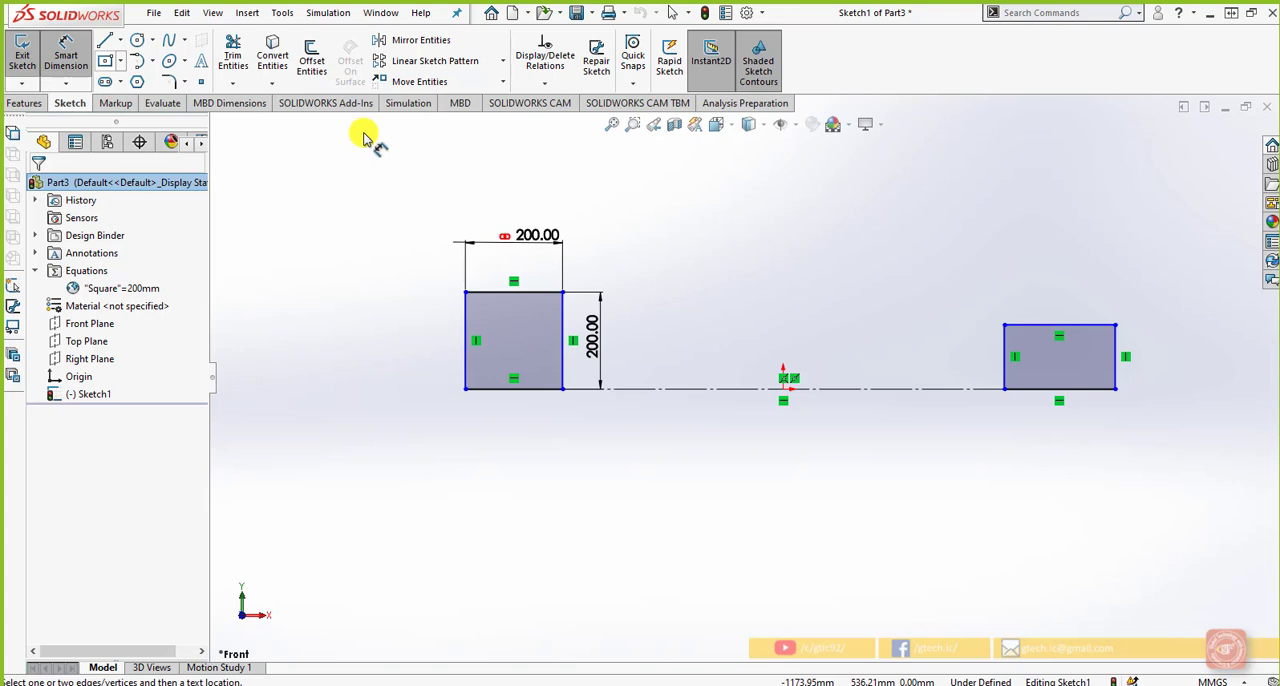
pyautogui.click(1020, 325)
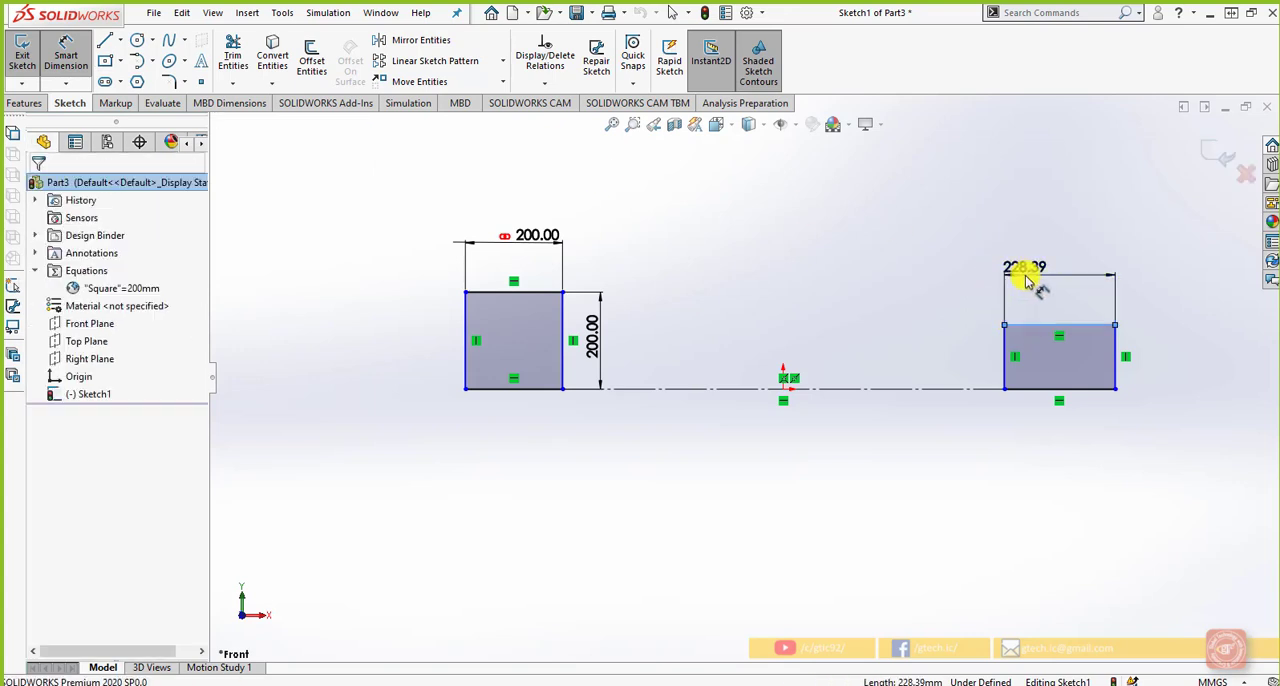
pyautogui.click(1026, 282)
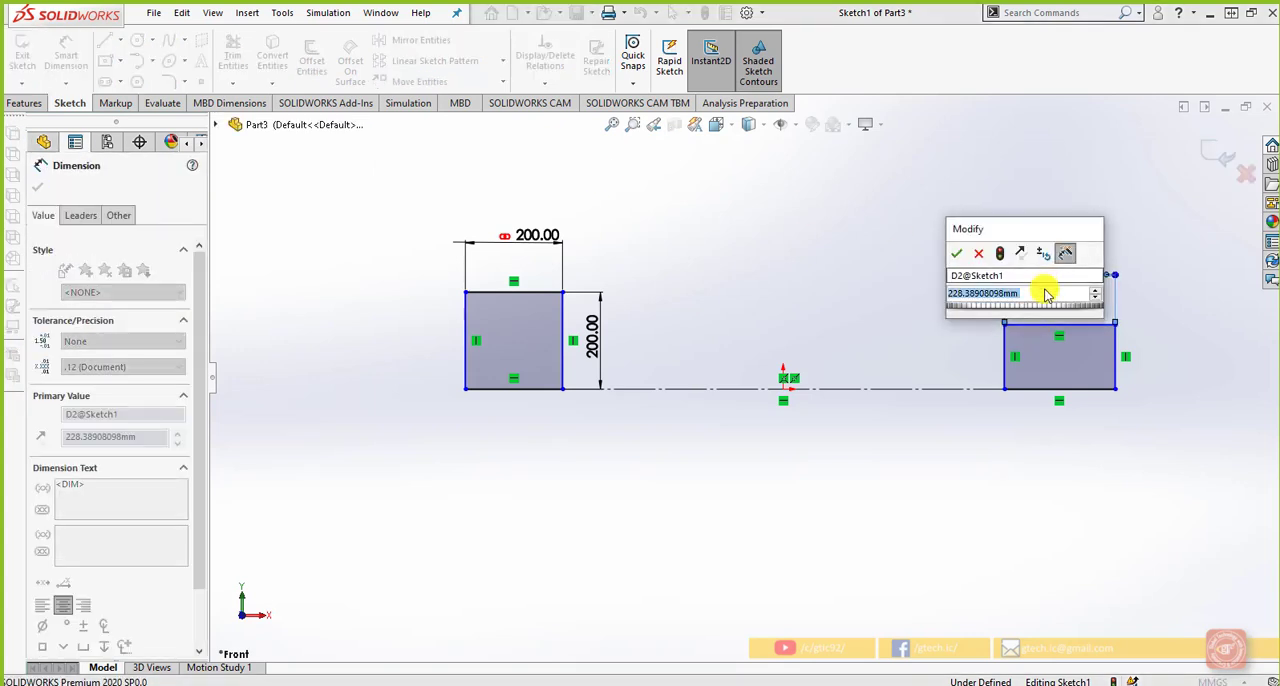
pyautogui.write('=')
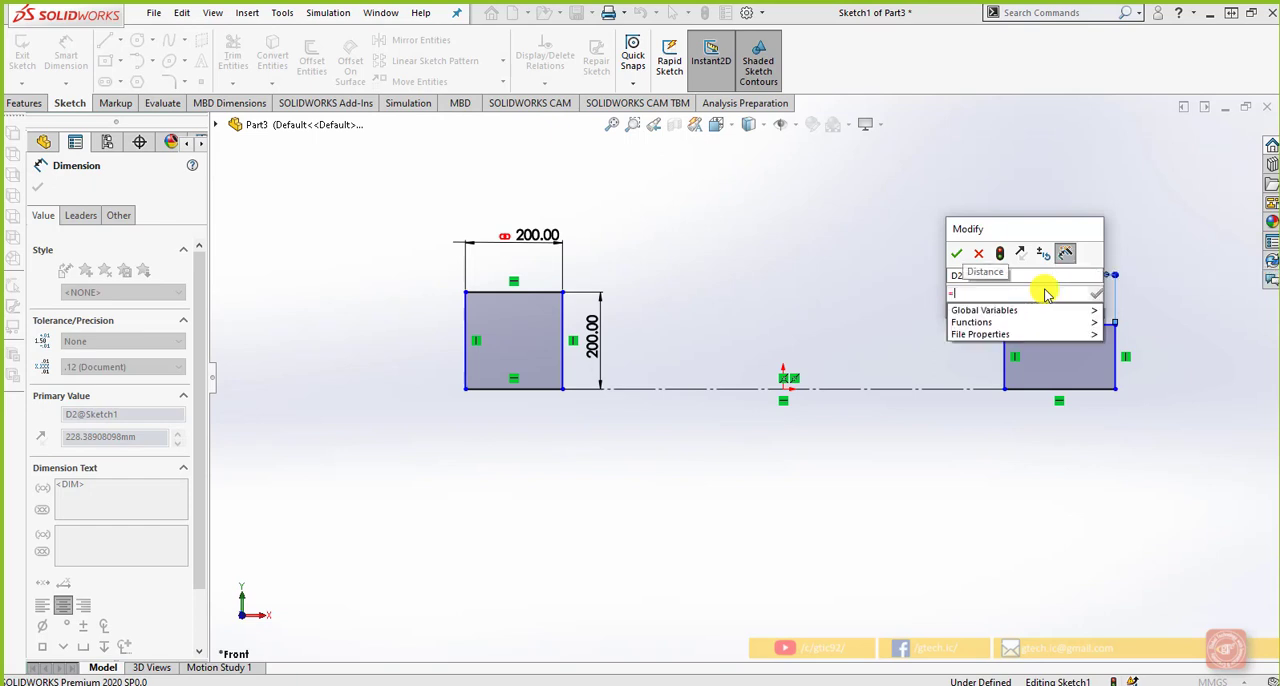
pyautogui.write('sq')
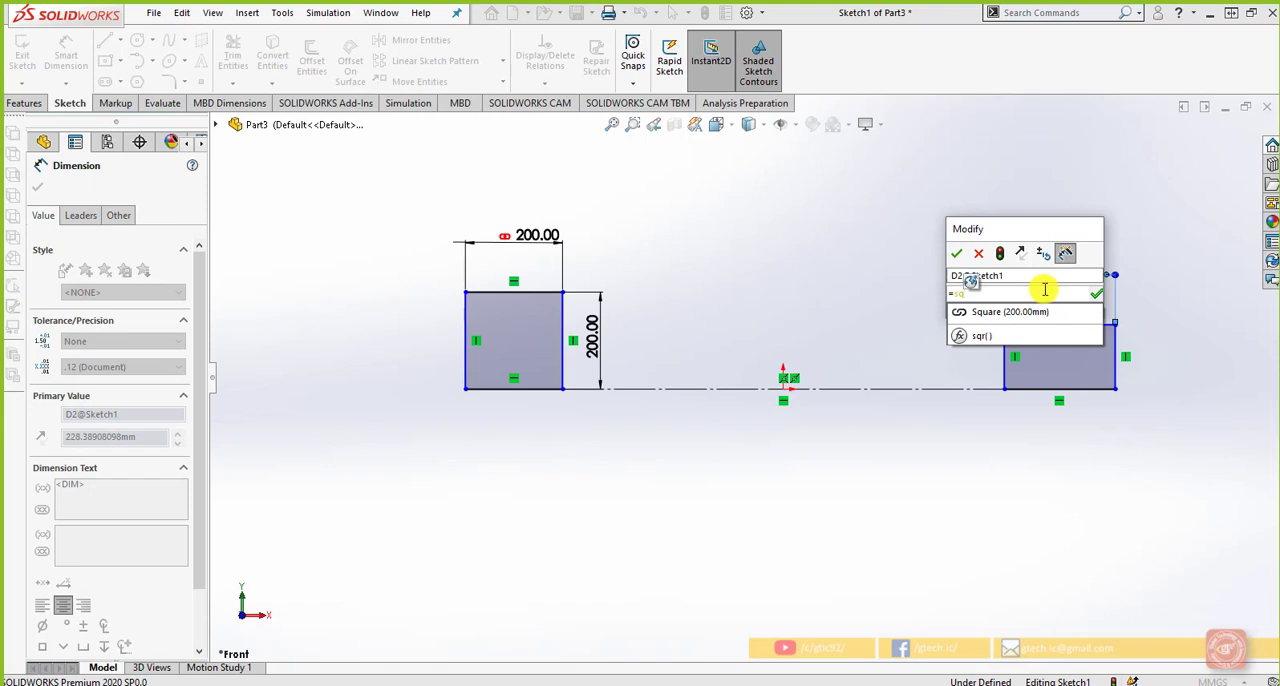
pyautogui.click(1040, 311)
pyautogui.click(1098, 297)
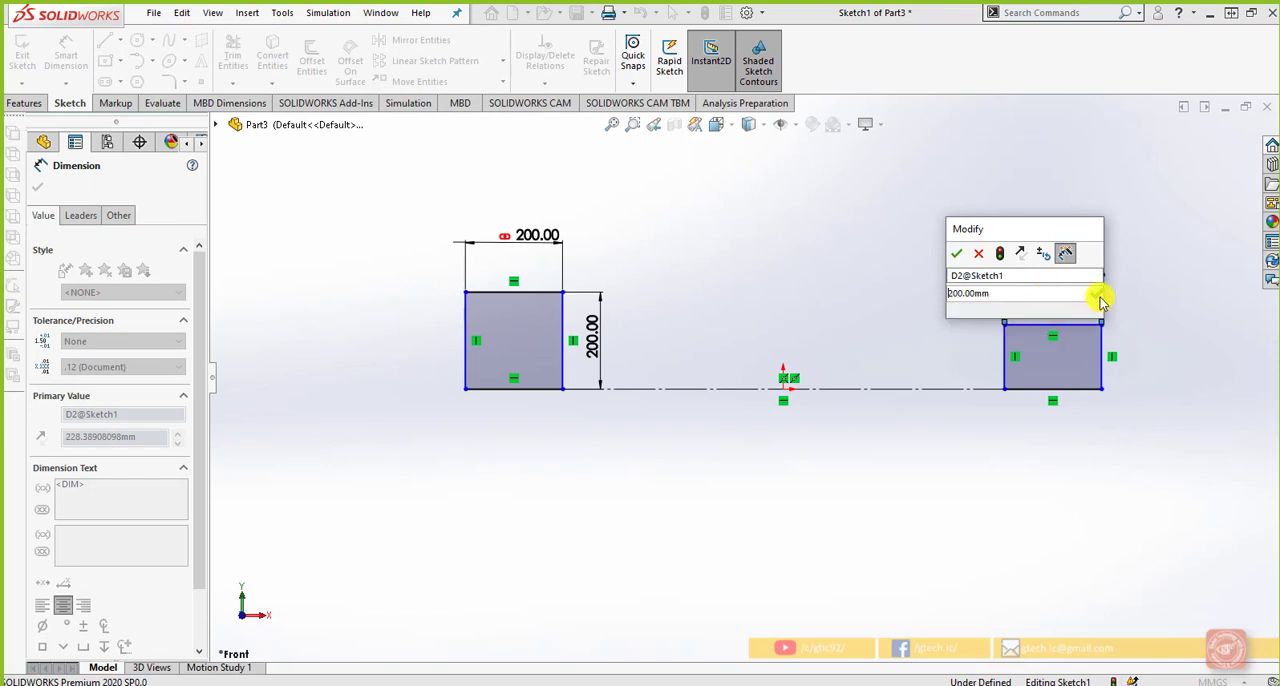
pyautogui.click(957, 256)
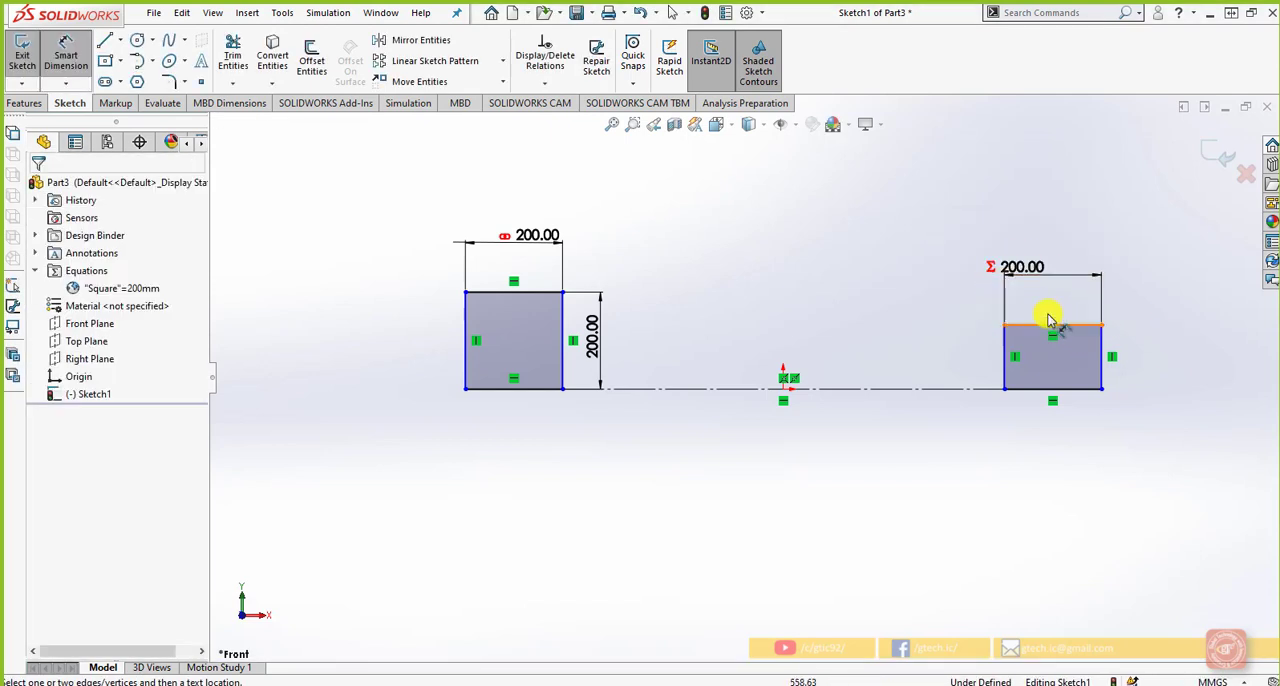
pyautogui.click(1030, 268)
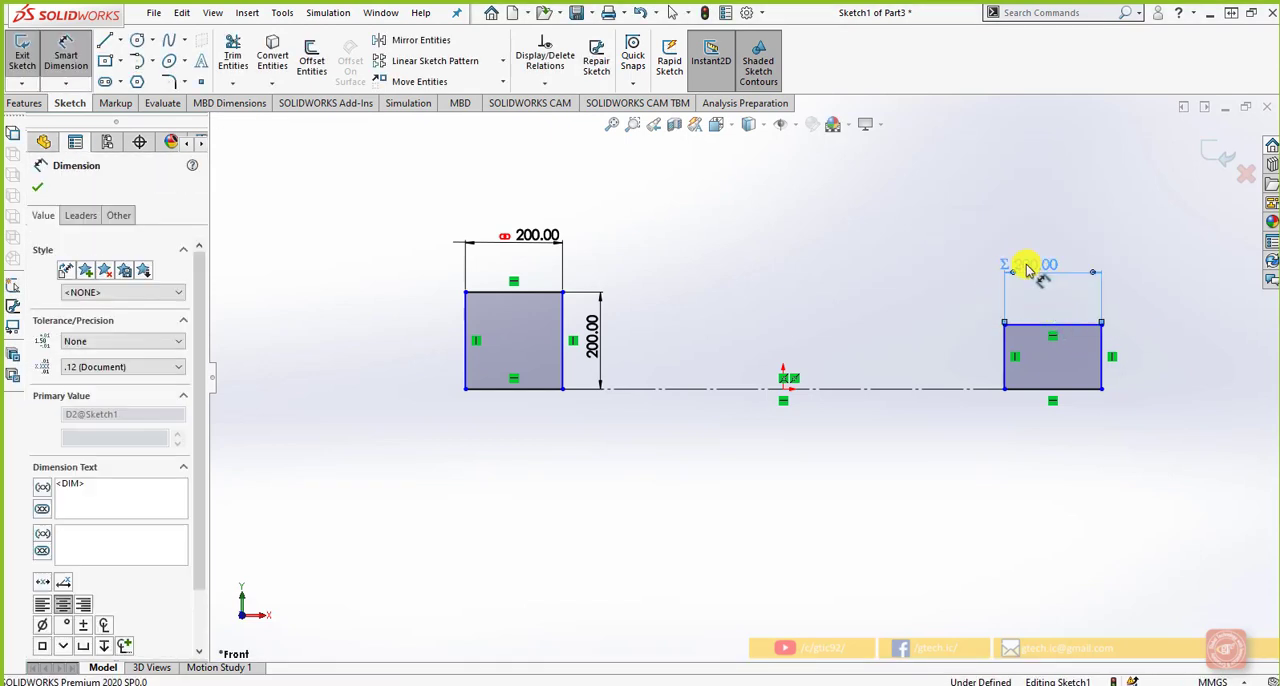
pyautogui.click(1120, 480)
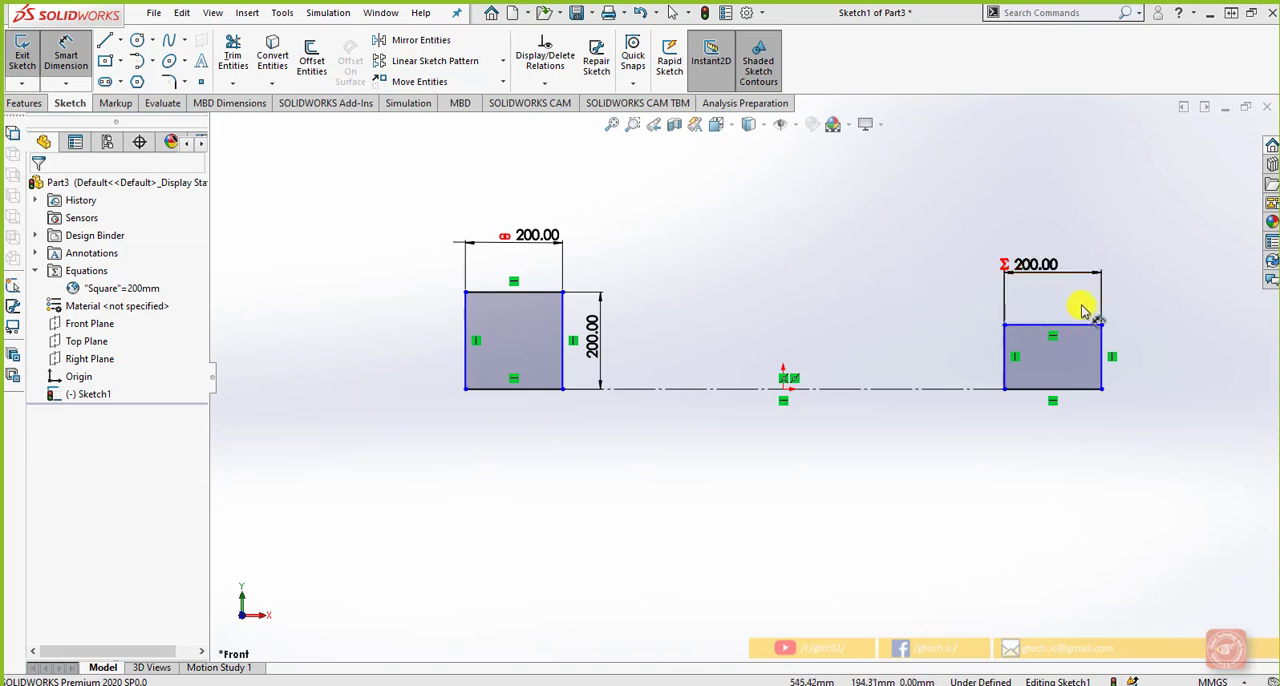
# Dimension the right rectangle's height with an equation equal to the Square global variable
pyautogui.click(1101, 365)
pyautogui.click(1145, 362)
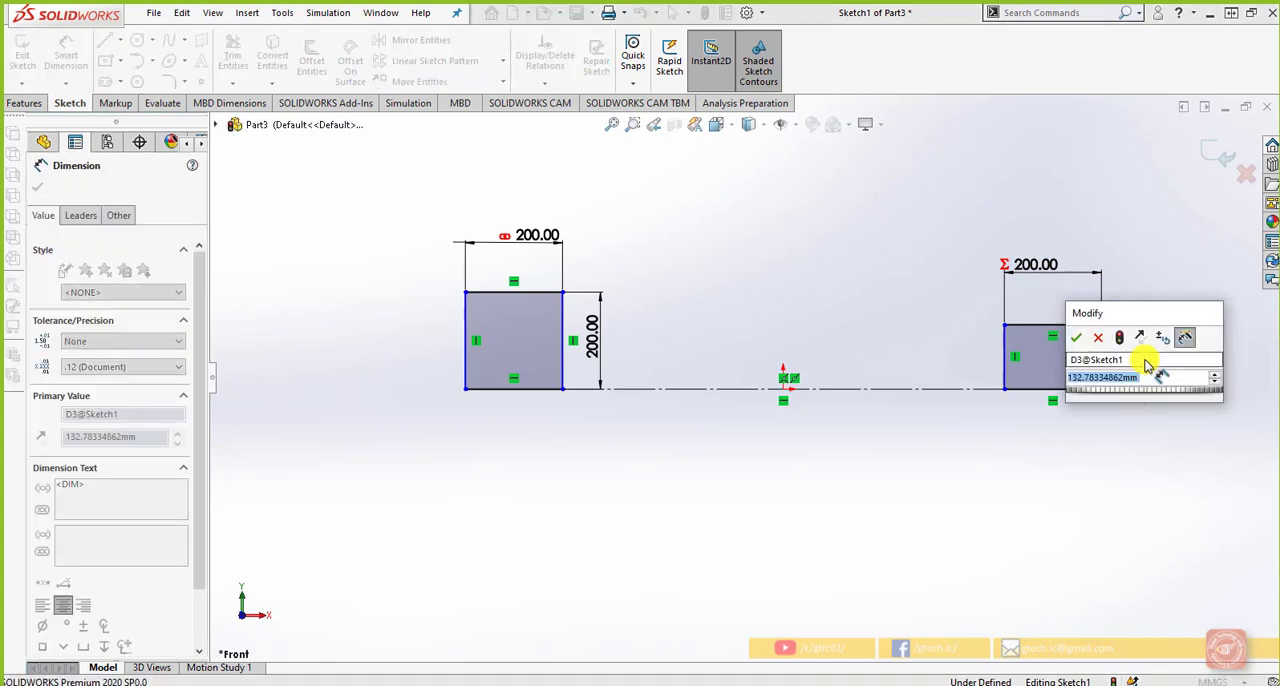
pyautogui.write('=')
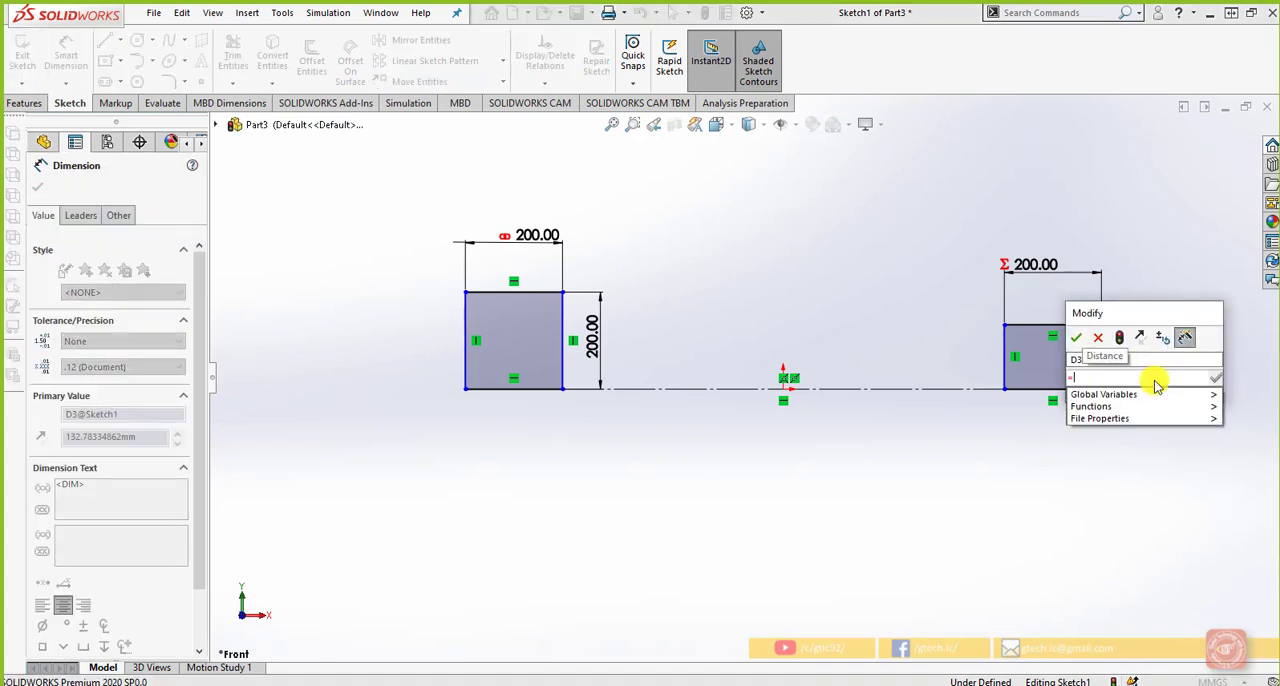
pyautogui.moveTo(1156, 402)
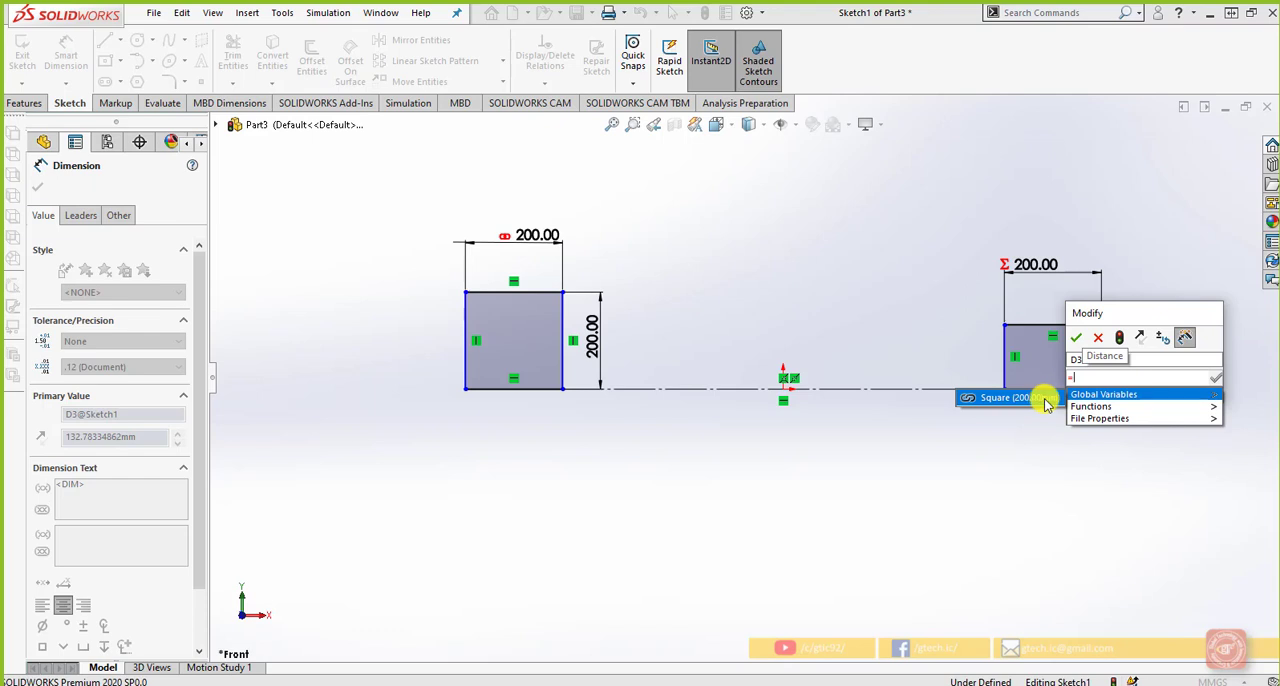
pyautogui.moveTo(1083, 409)
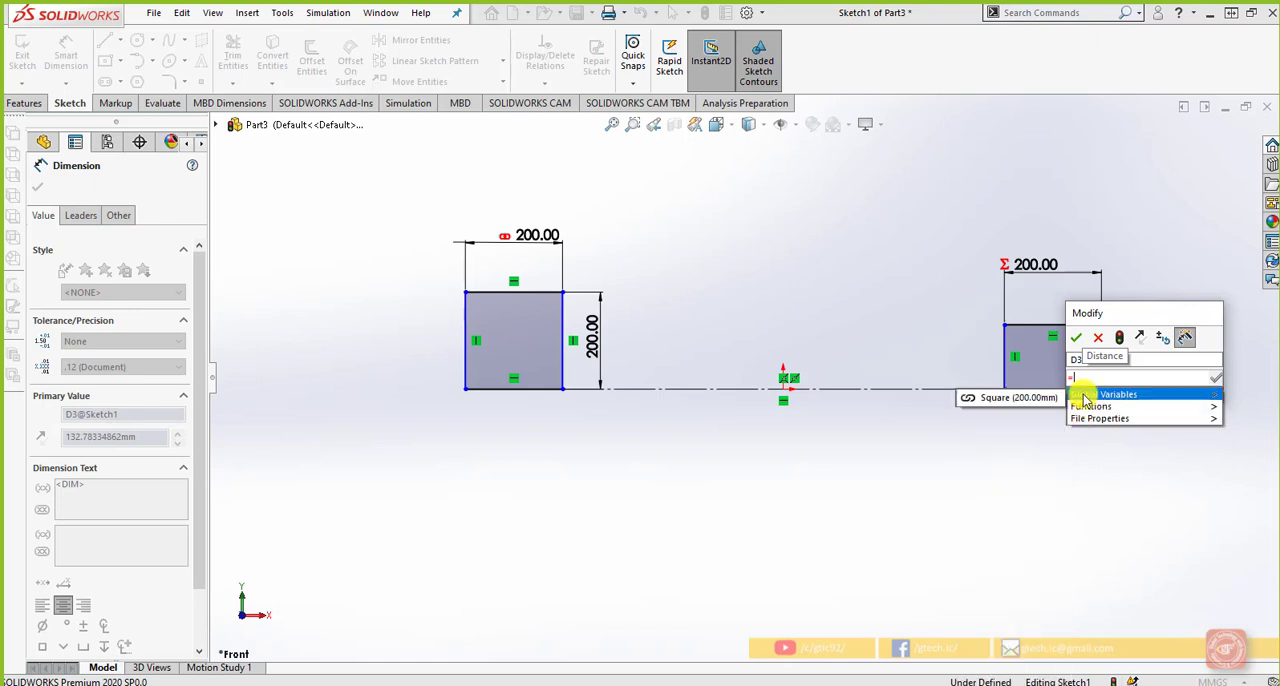
pyautogui.click(1020, 397)
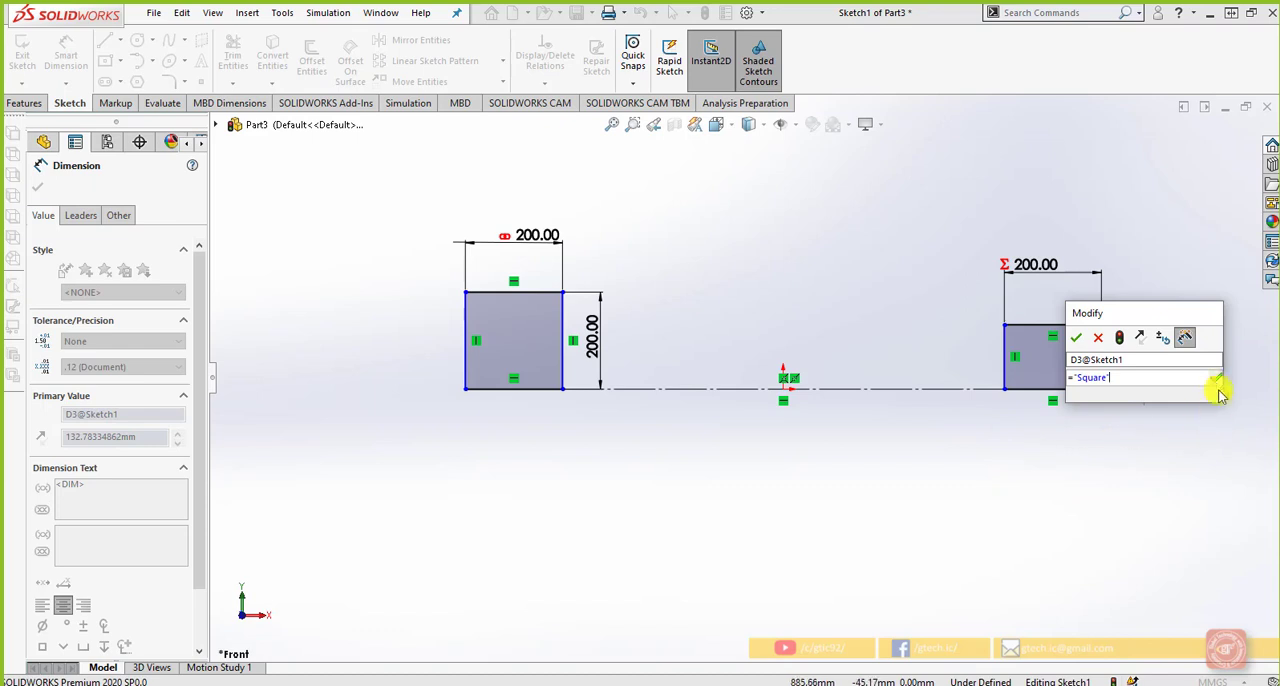
pyautogui.click(1076, 337)
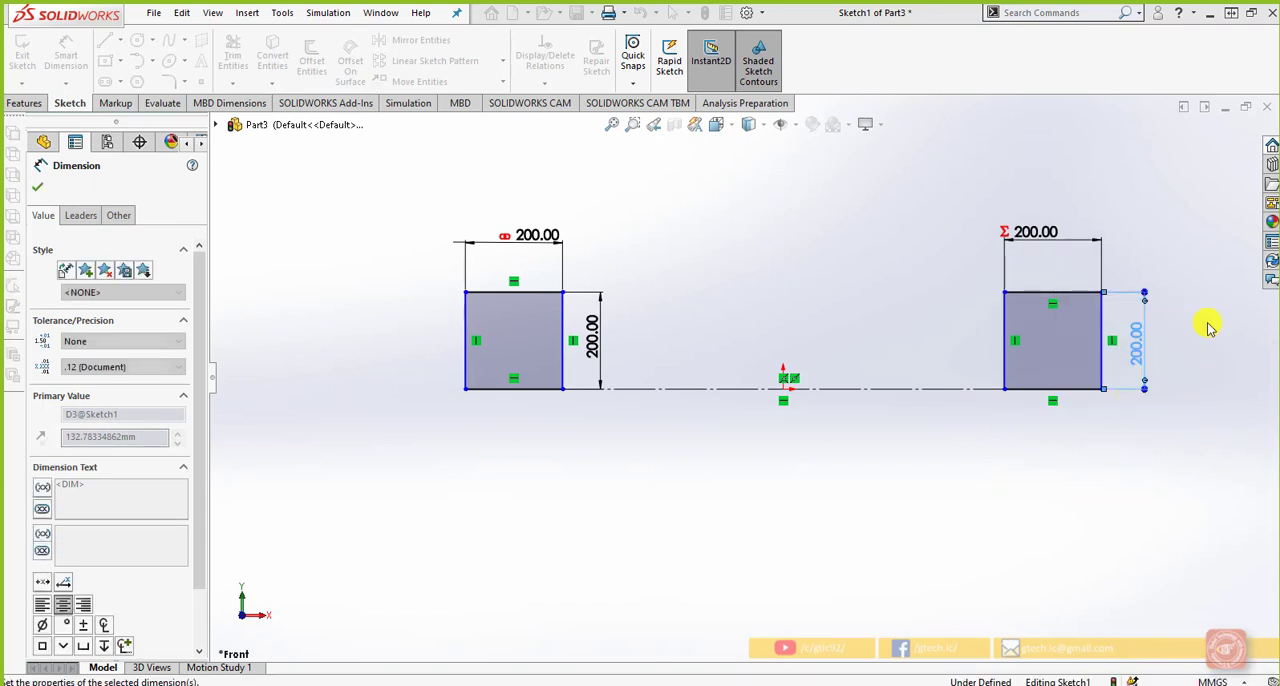
pyautogui.click(1112, 440)
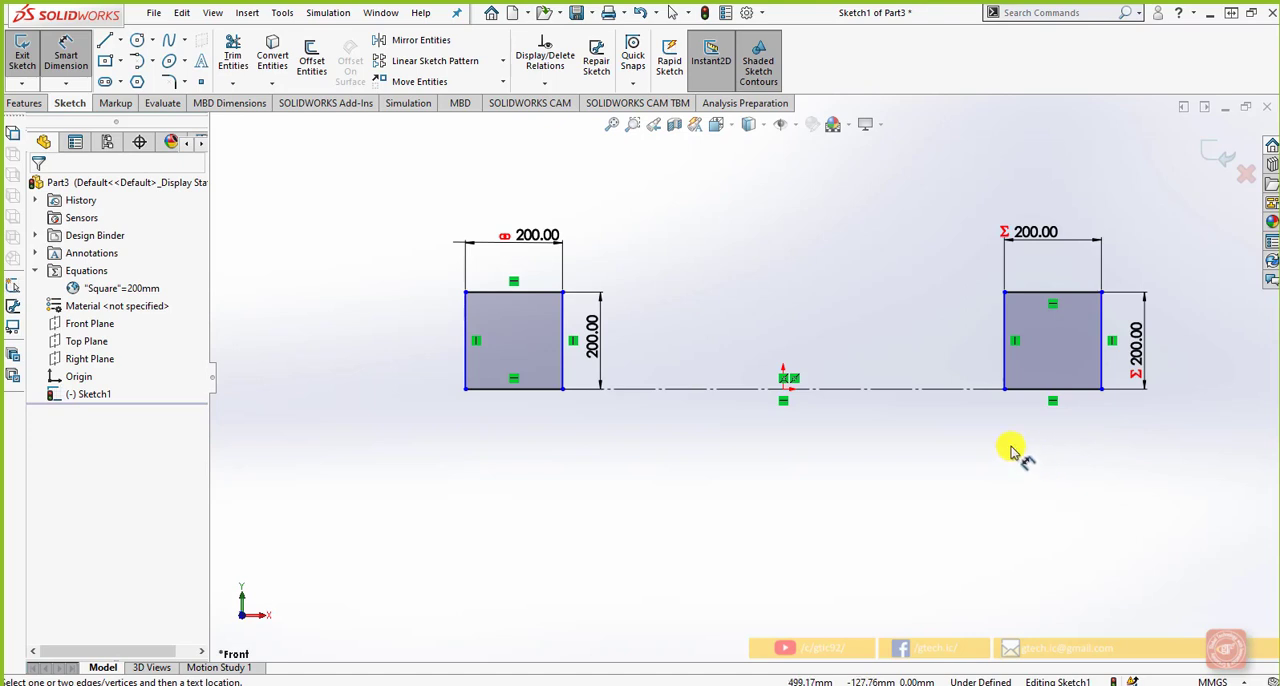
pyautogui.scroll(1, 890, 430)
pyautogui.scroll(-1, 857, 329)
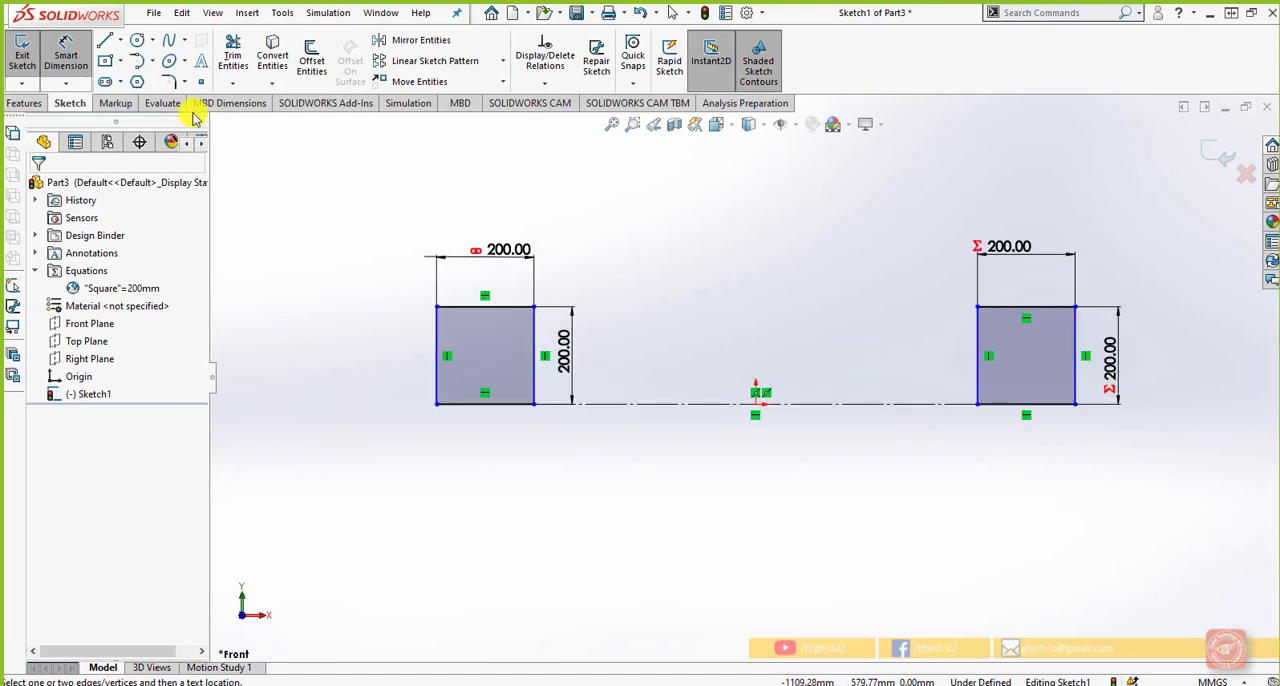
pyautogui.rightClick(86, 270)
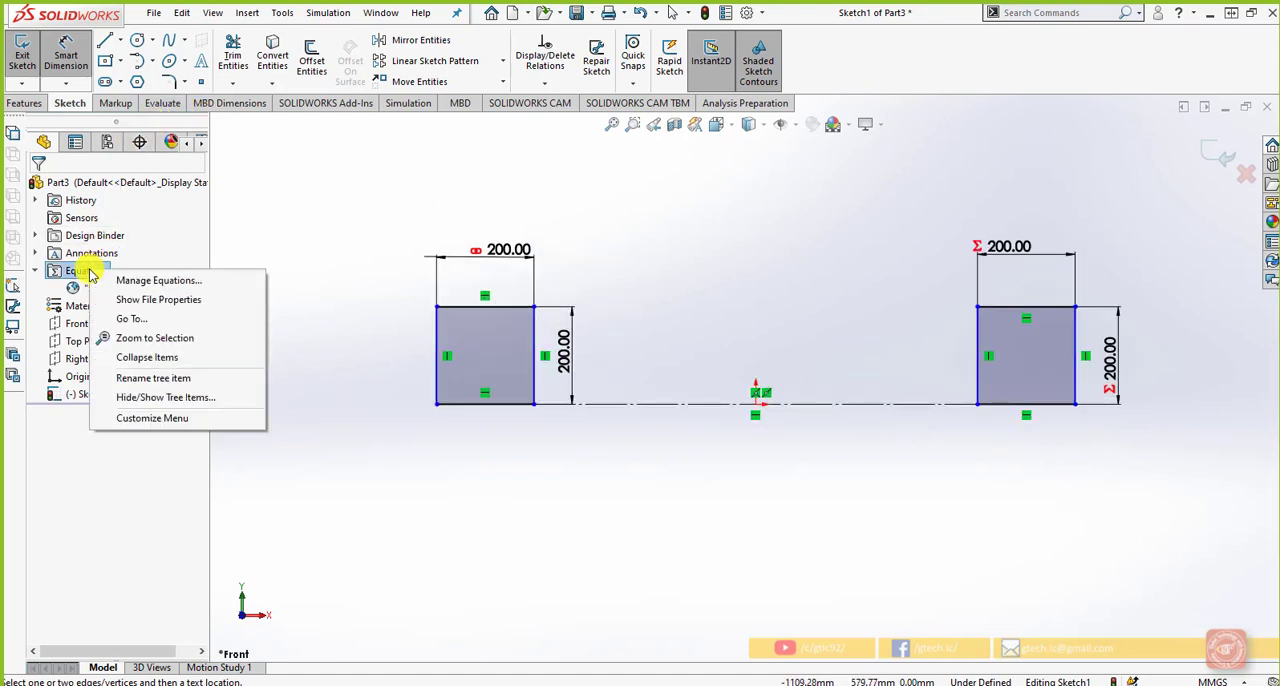
pyautogui.click(353, 262)
pyautogui.scroll(1, 354, 262)
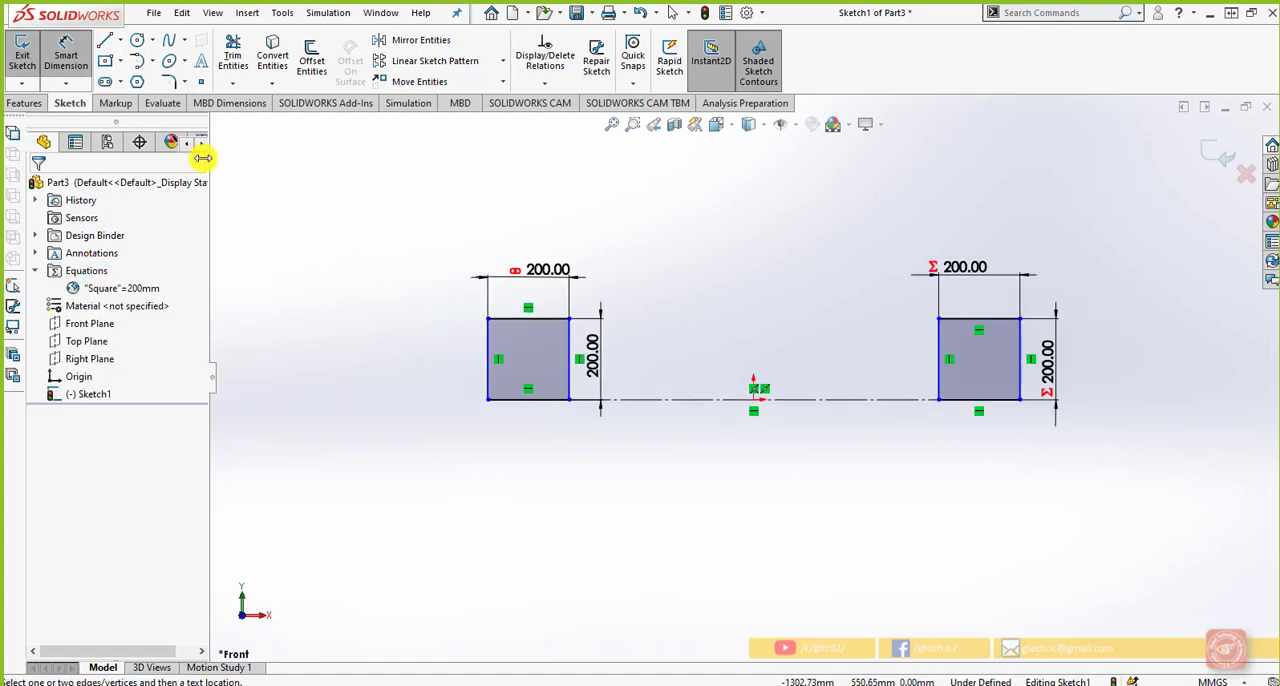
# Sketch a corner rectangle about 433 mm wide and 411 mm tall in the empty area beyond the left square
pyautogui.click(107, 61)
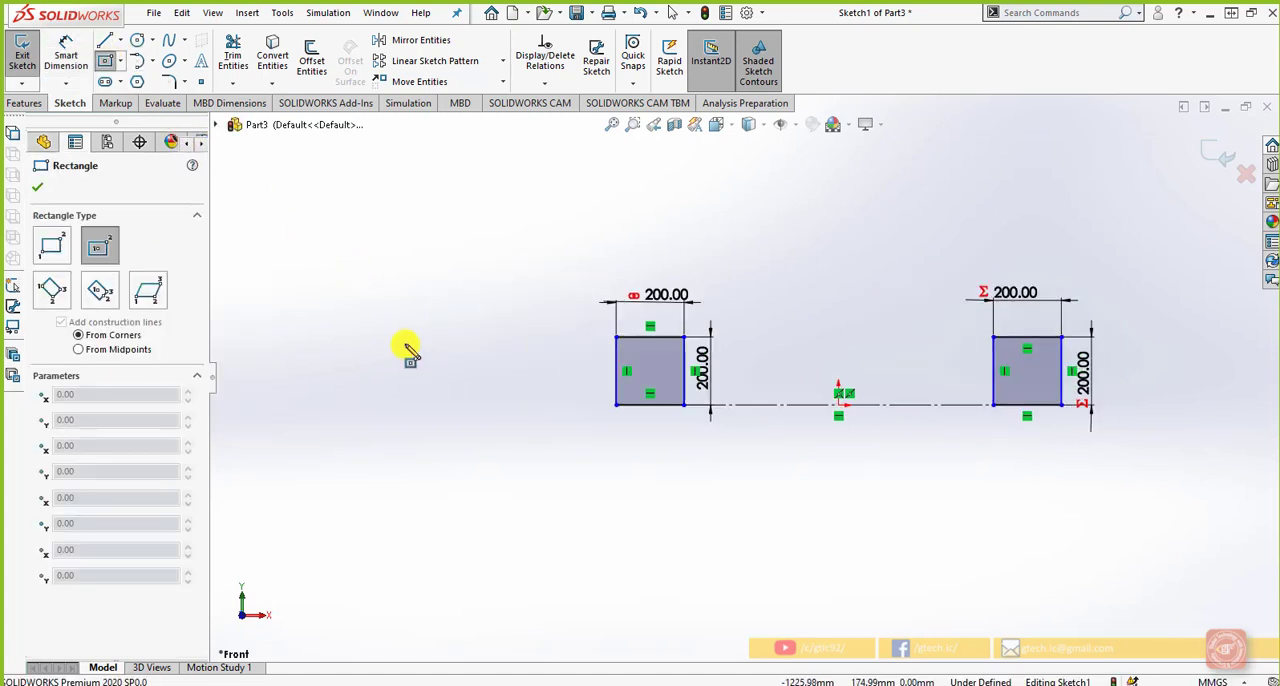
pyautogui.click(498, 405)
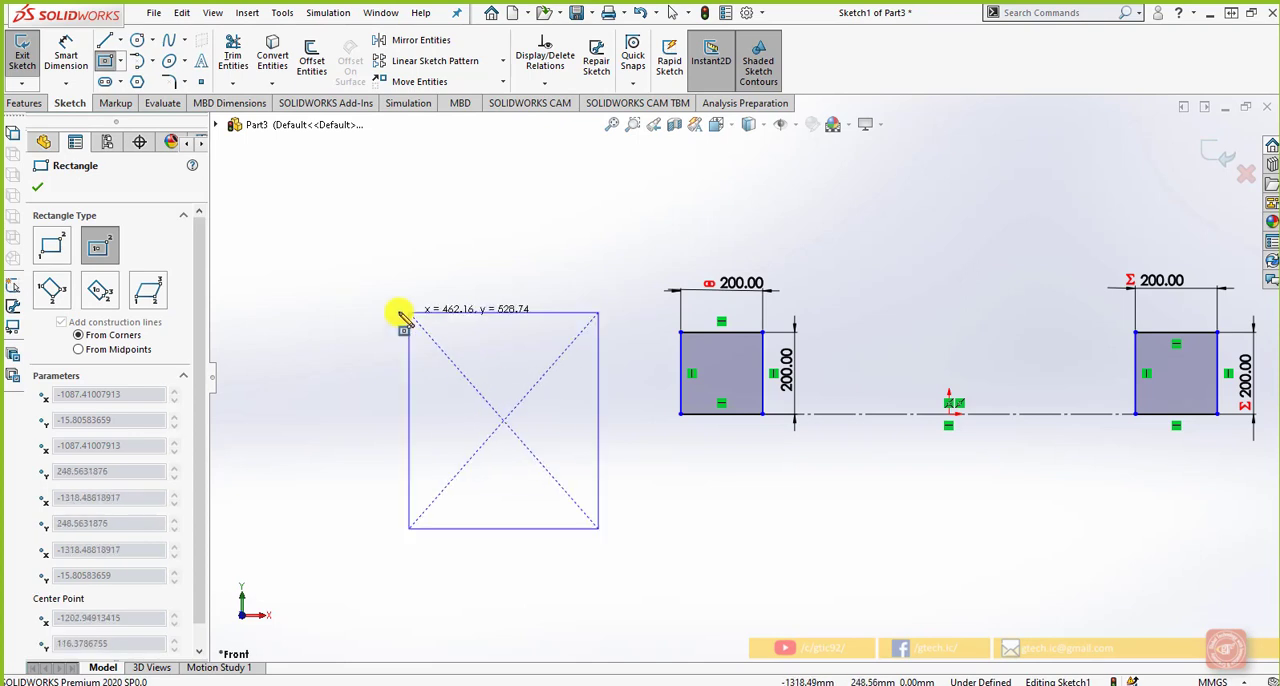
pyautogui.click(52, 247)
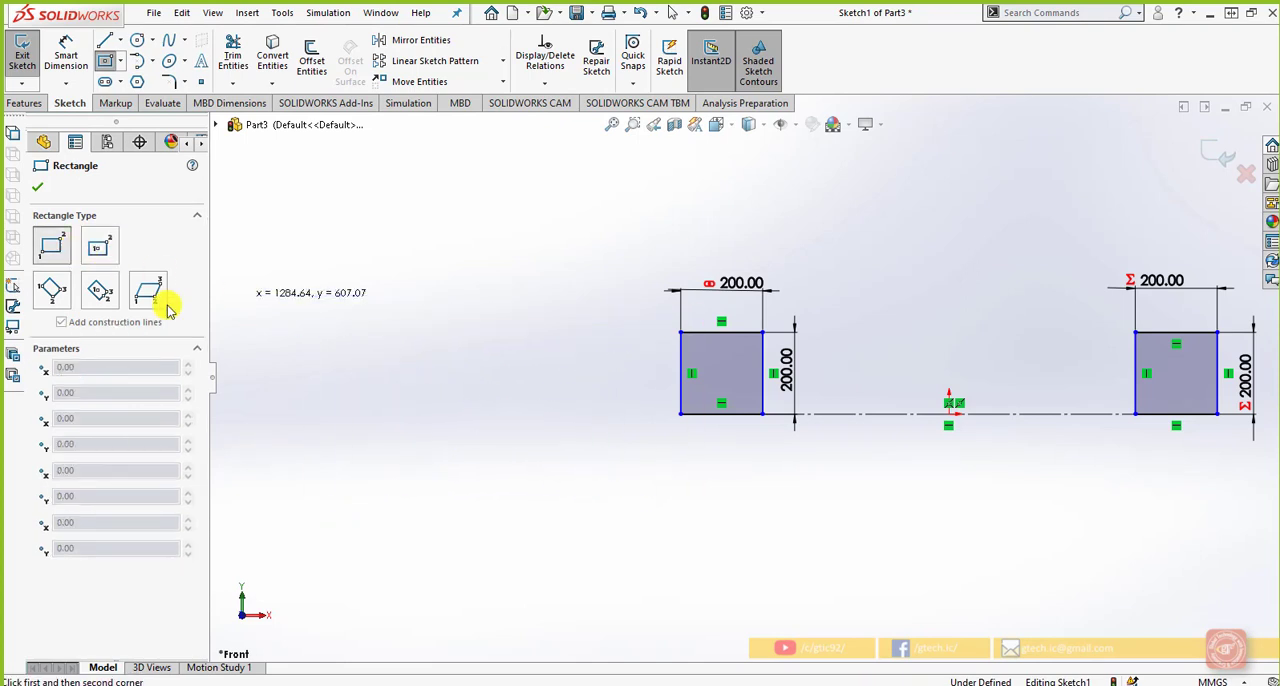
pyautogui.click(320, 279)
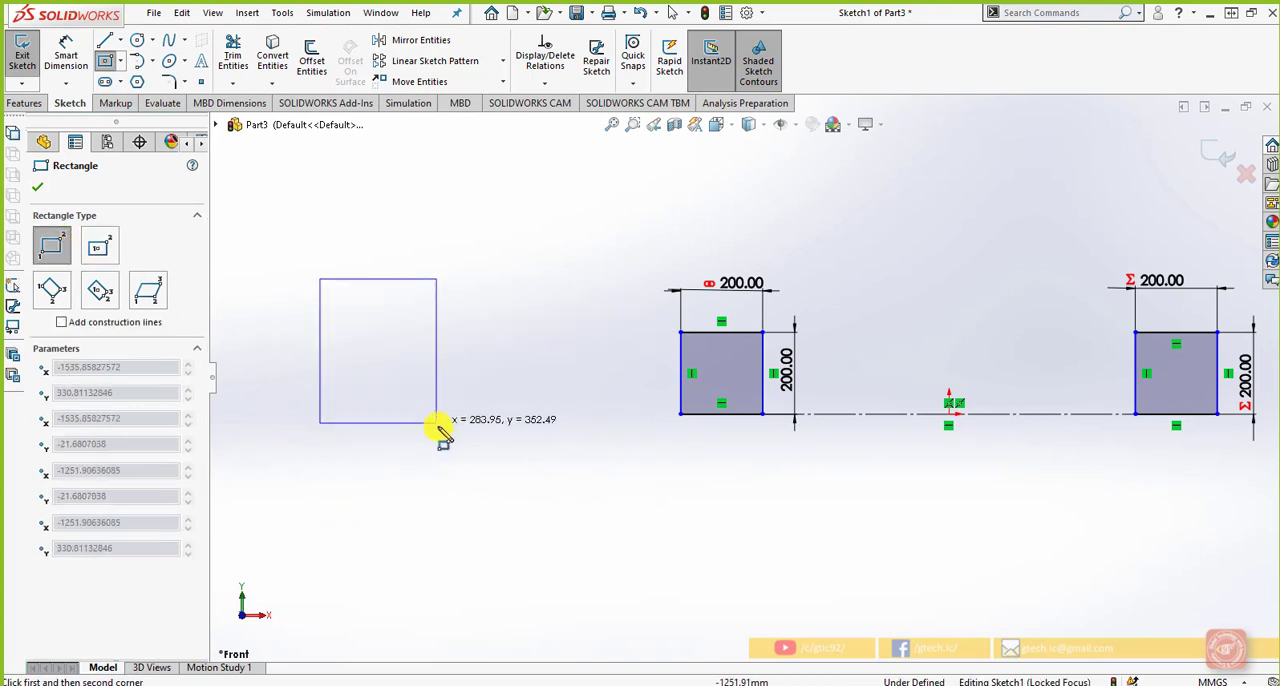
pyautogui.click(498, 446)
# Sketch a circle about 63 mm in radius inside the new rectangle, near its upper right corner
pyautogui.click(138, 40)
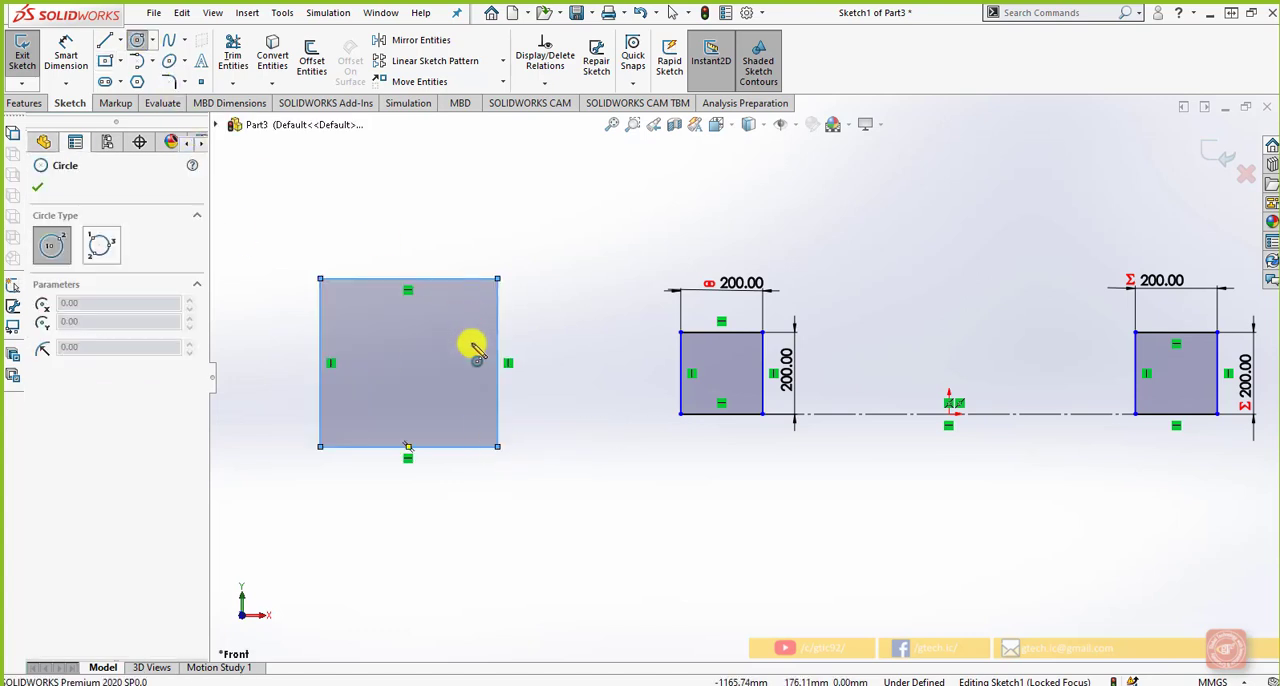
pyautogui.click(456, 318)
pyautogui.click(464, 300)
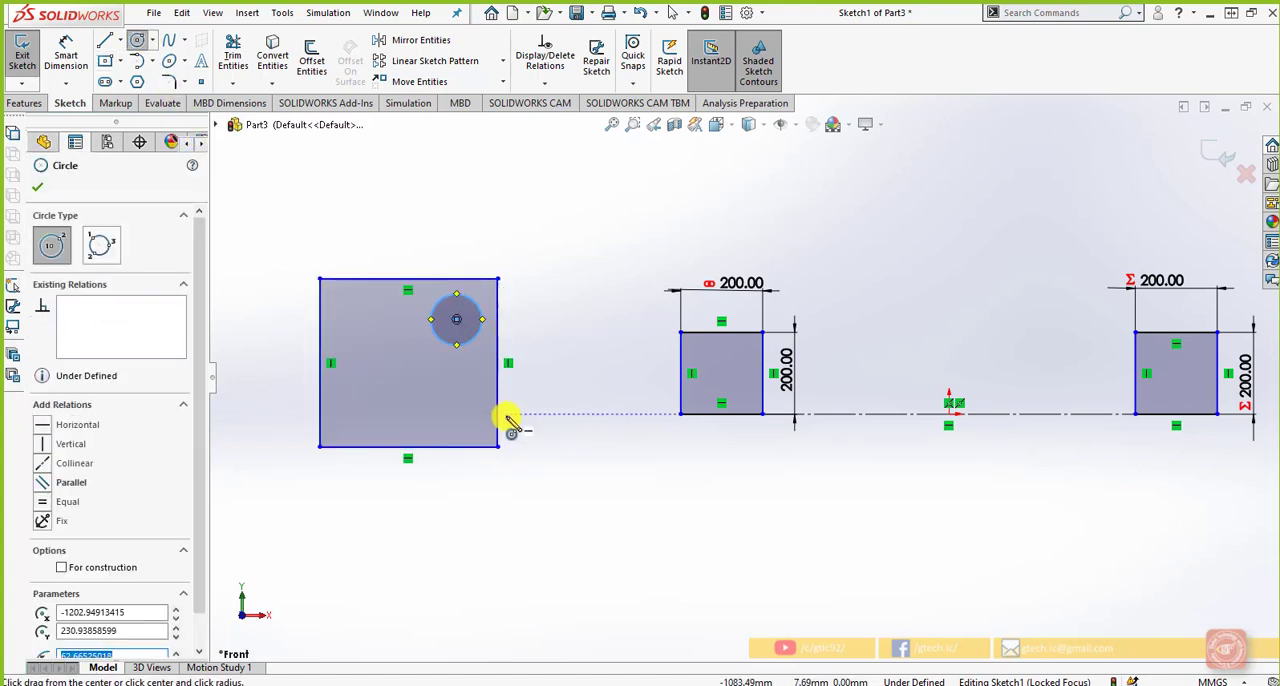
pyautogui.press('Escape')
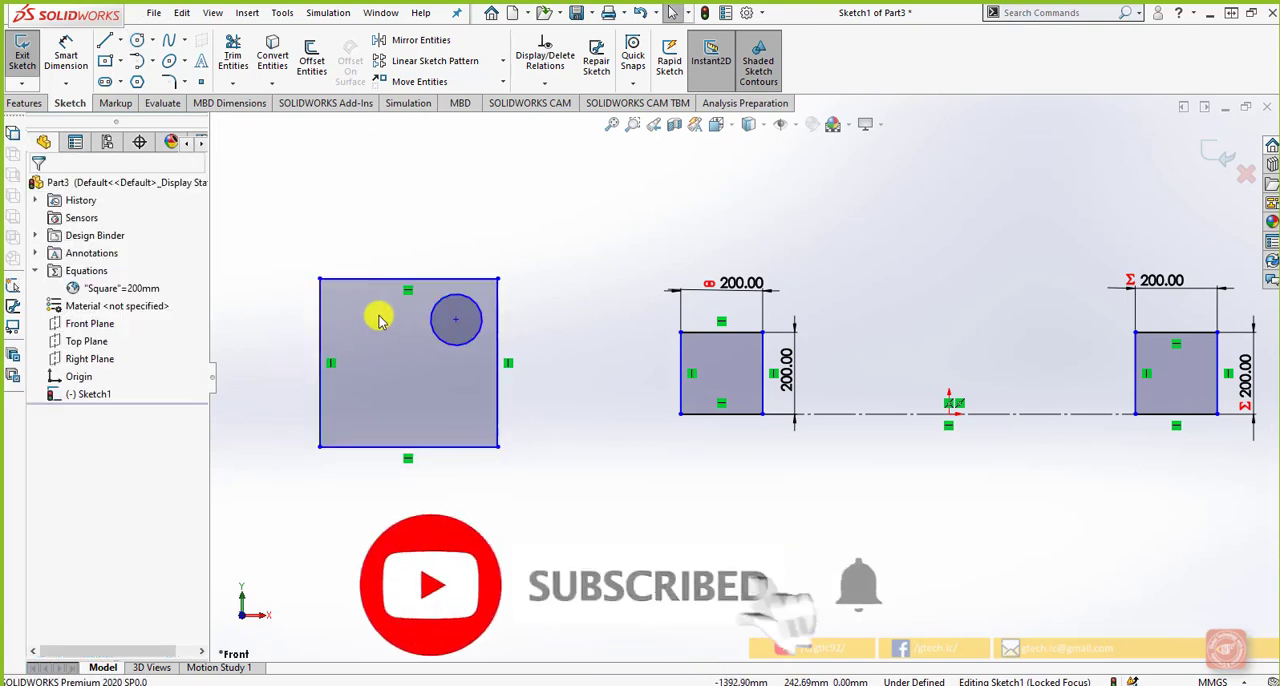
# Dimension the new rectangle's bottom edge and drive it with a new global variable named Length
pyautogui.click(66, 55)
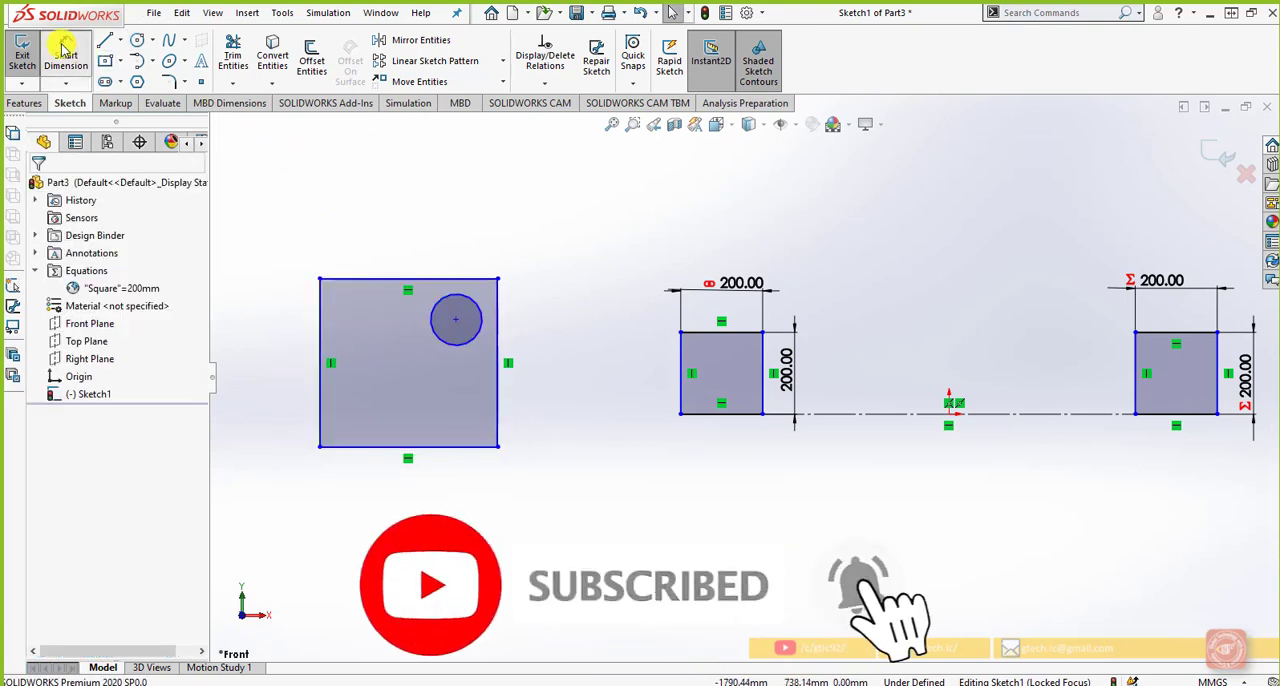
pyautogui.click(464, 448)
pyautogui.click(448, 484)
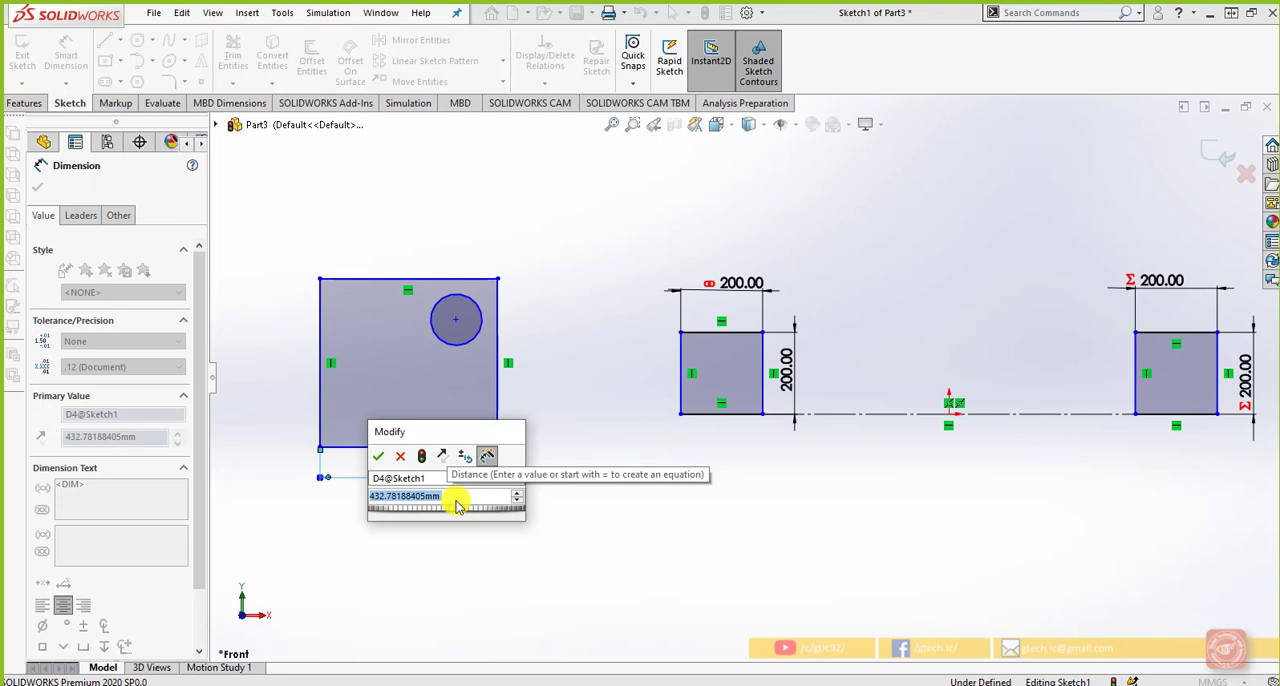
pyautogui.write('=l')
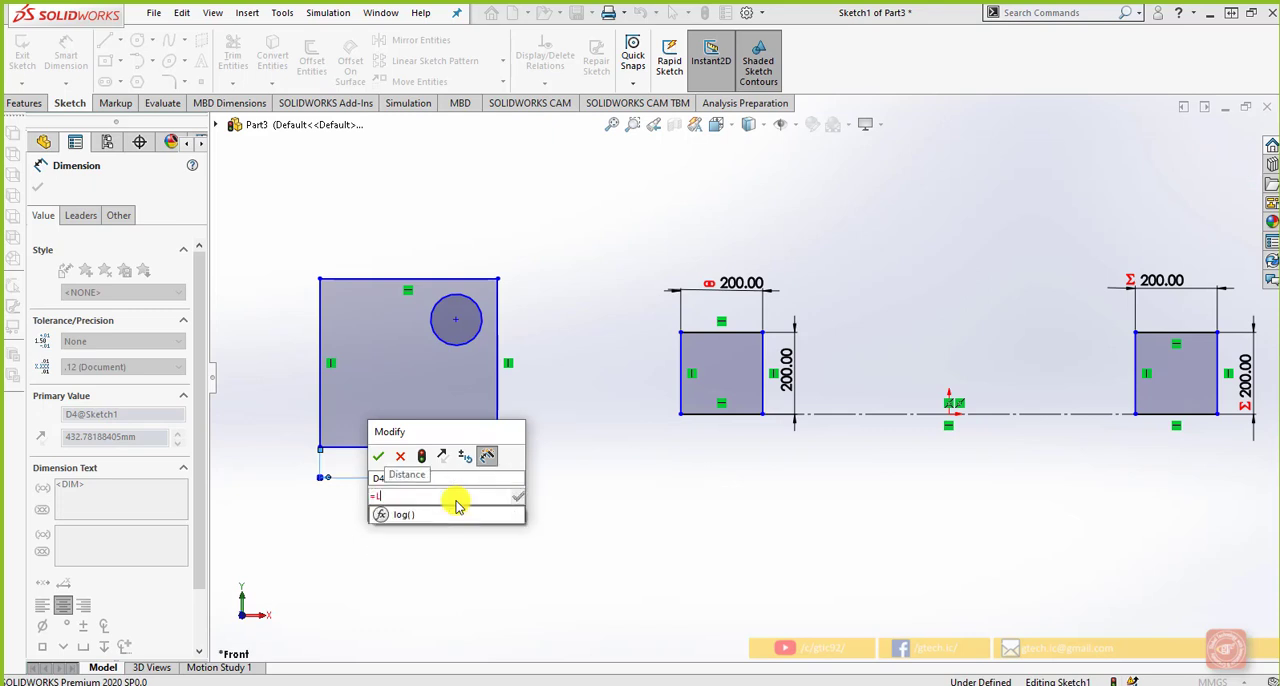
pyautogui.write('ength')
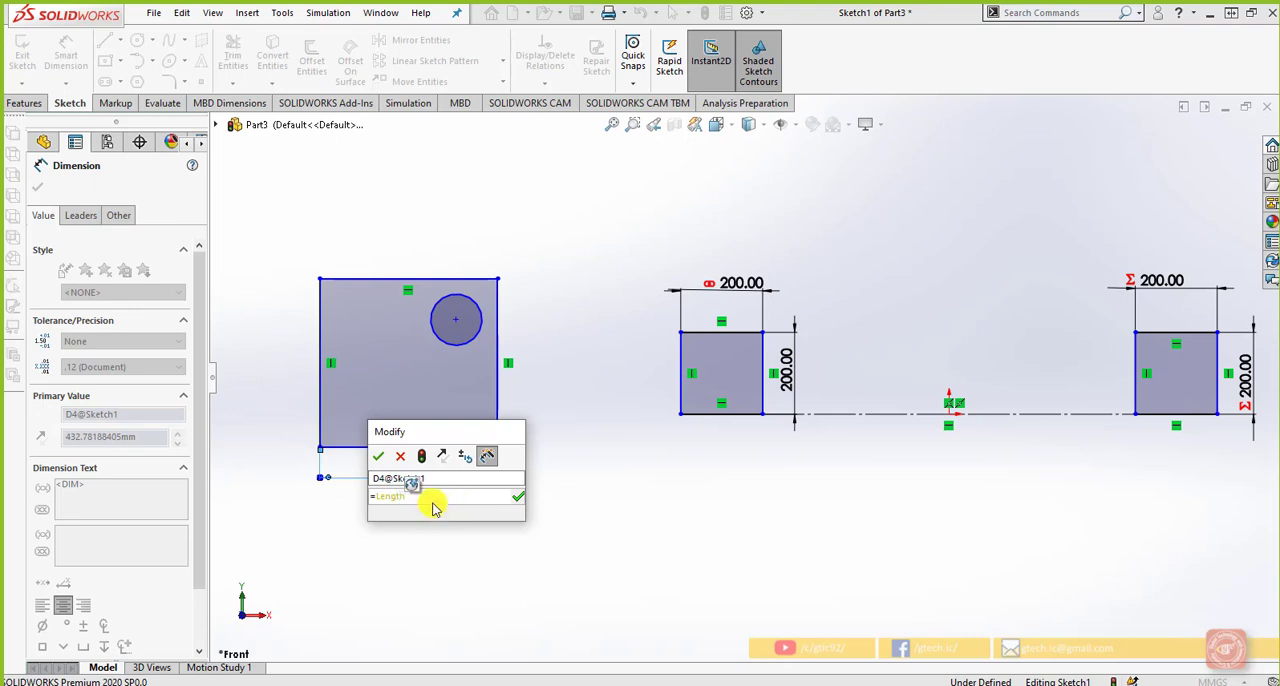
pyautogui.click(517, 497)
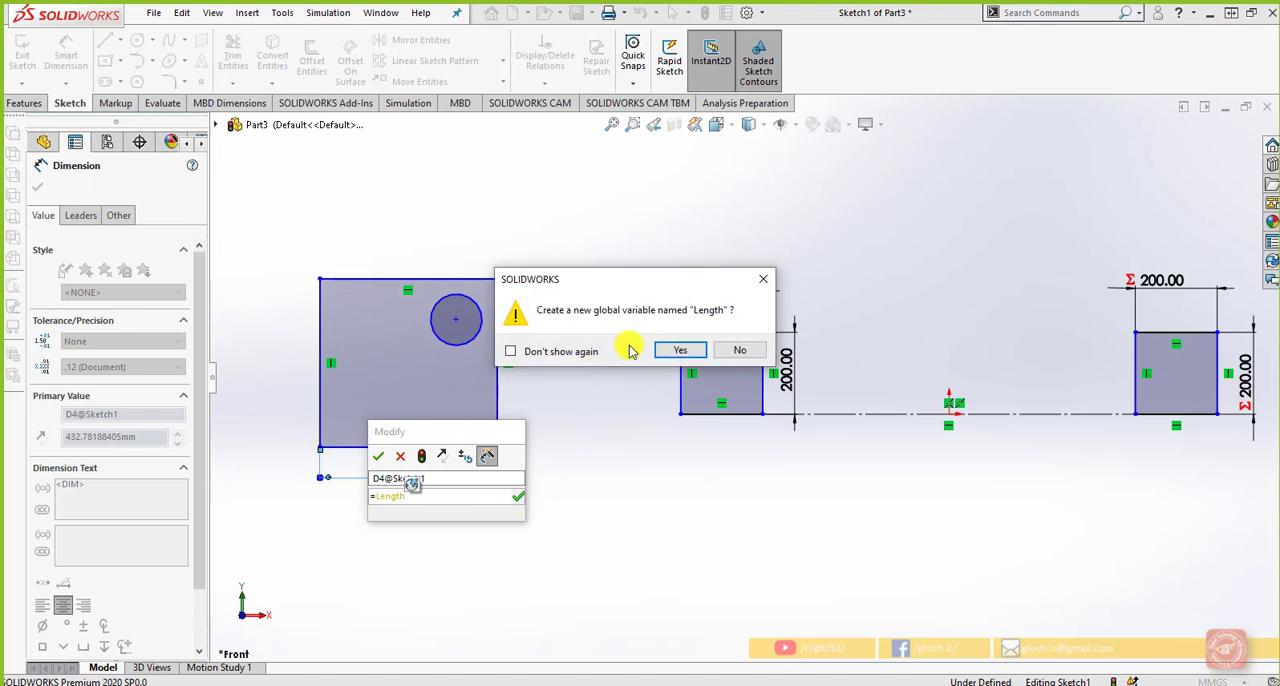
pyautogui.click(683, 350)
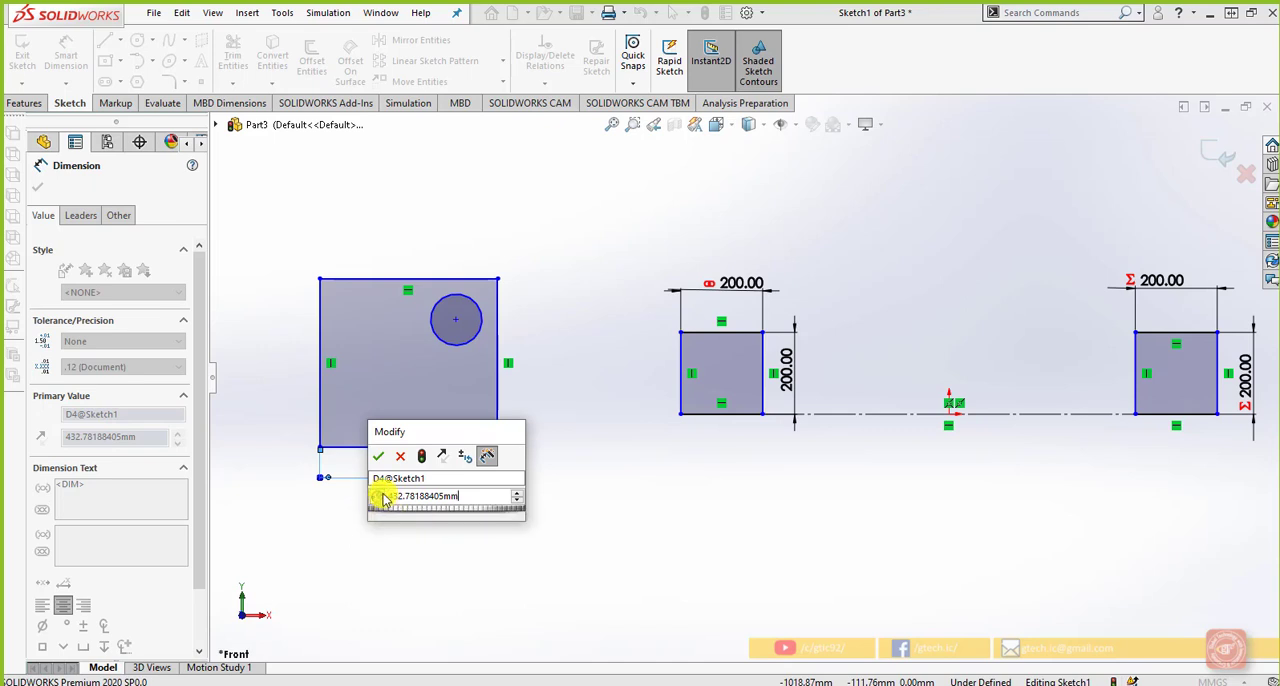
# Set the Length-driven width of the new rectangle to 400 mm
pyautogui.moveTo(477, 497); pyautogui.dragTo(387, 495)
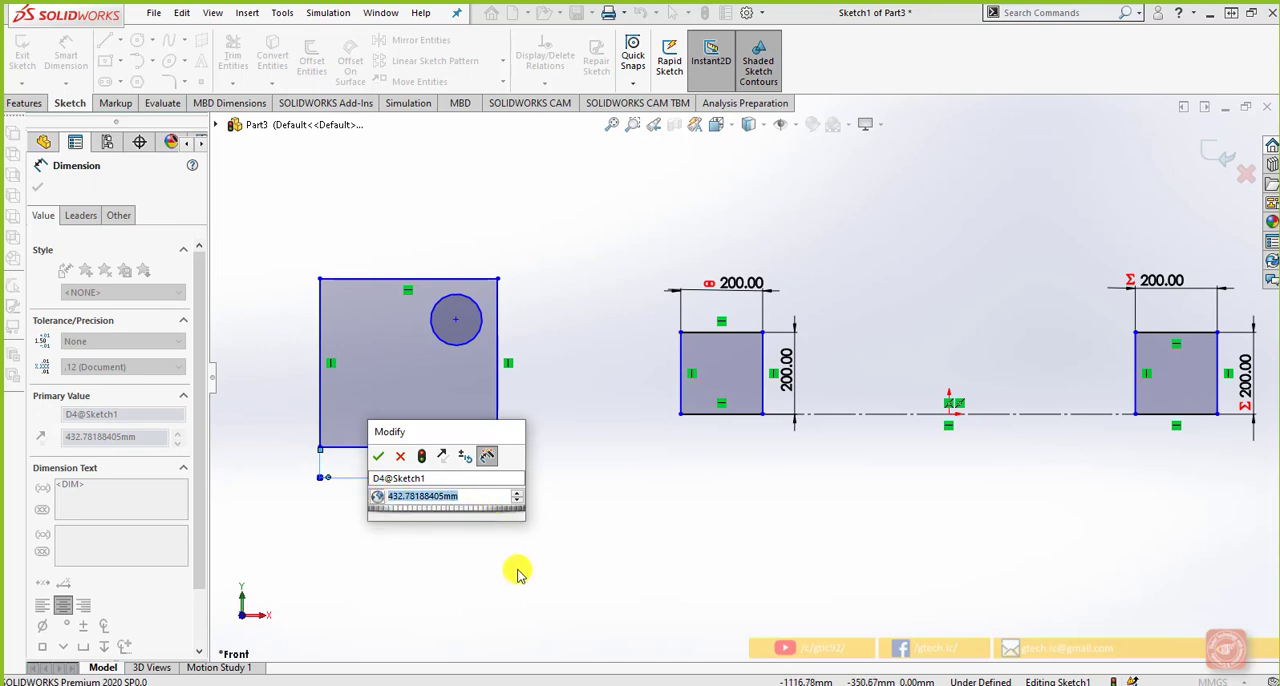
pyautogui.write('400')
pyautogui.press('Return')
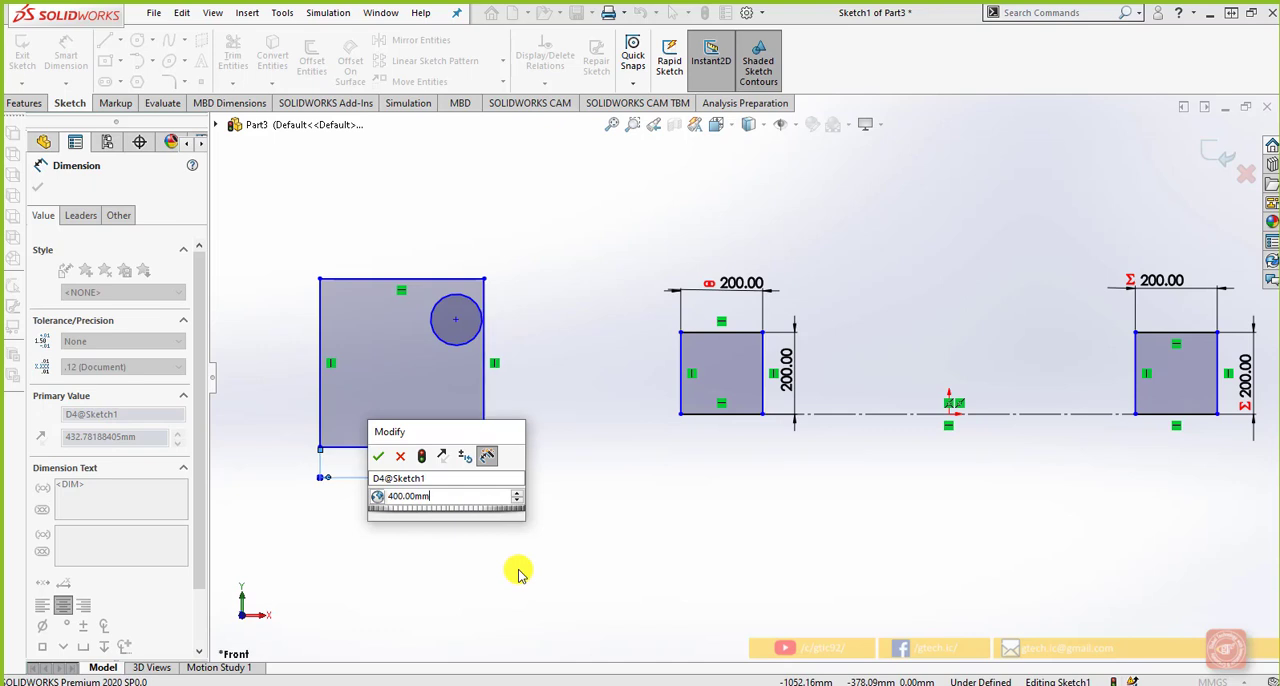
pyautogui.click(382, 457)
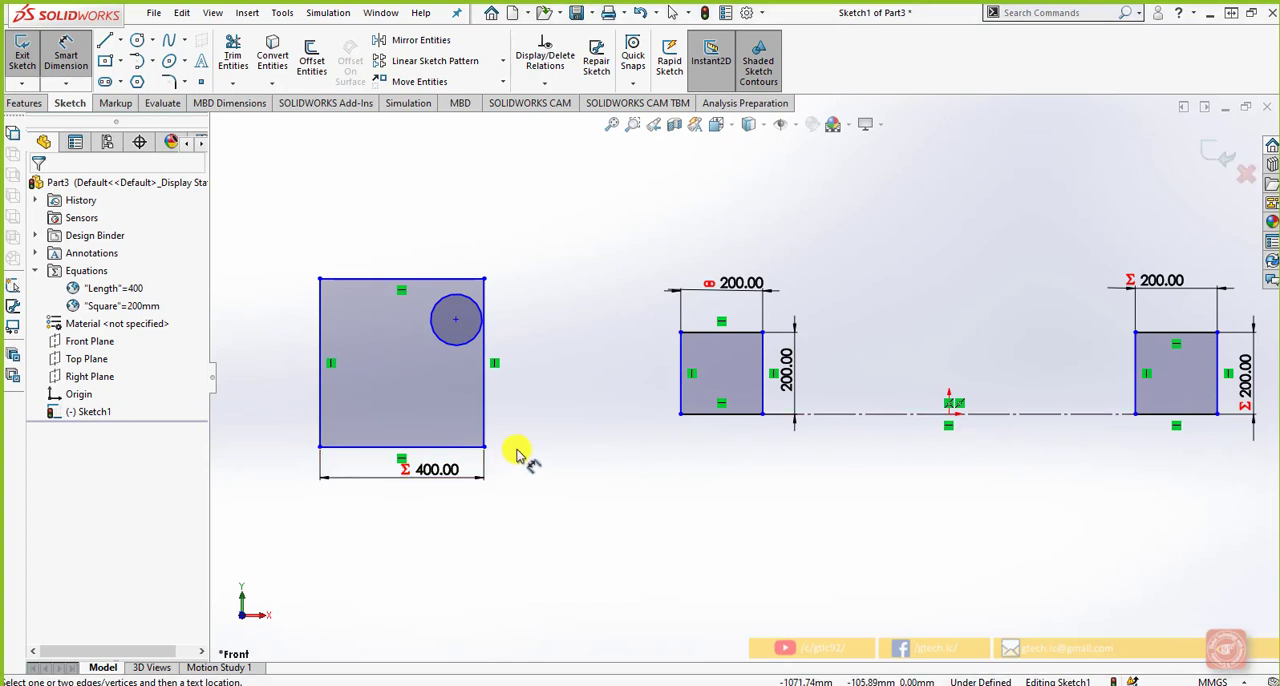
# Dimension the new rectangle's height with the equation "Length"/2
pyautogui.click(485, 405)
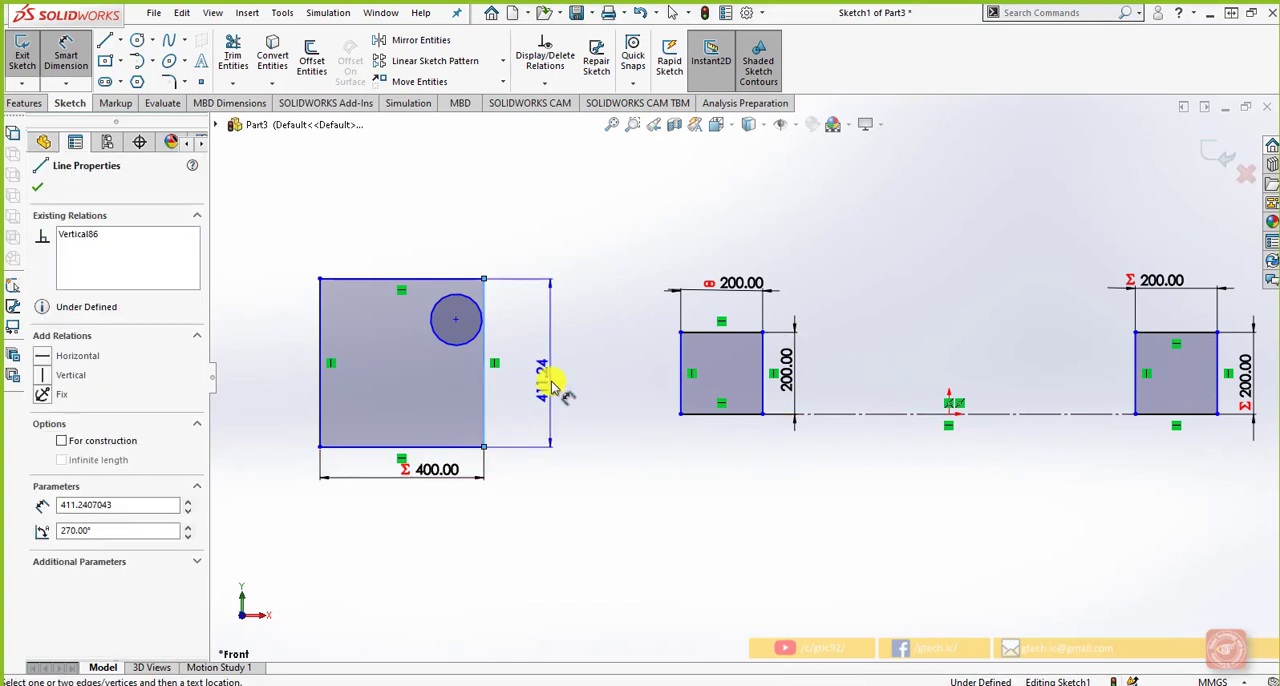
pyautogui.click(568, 415)
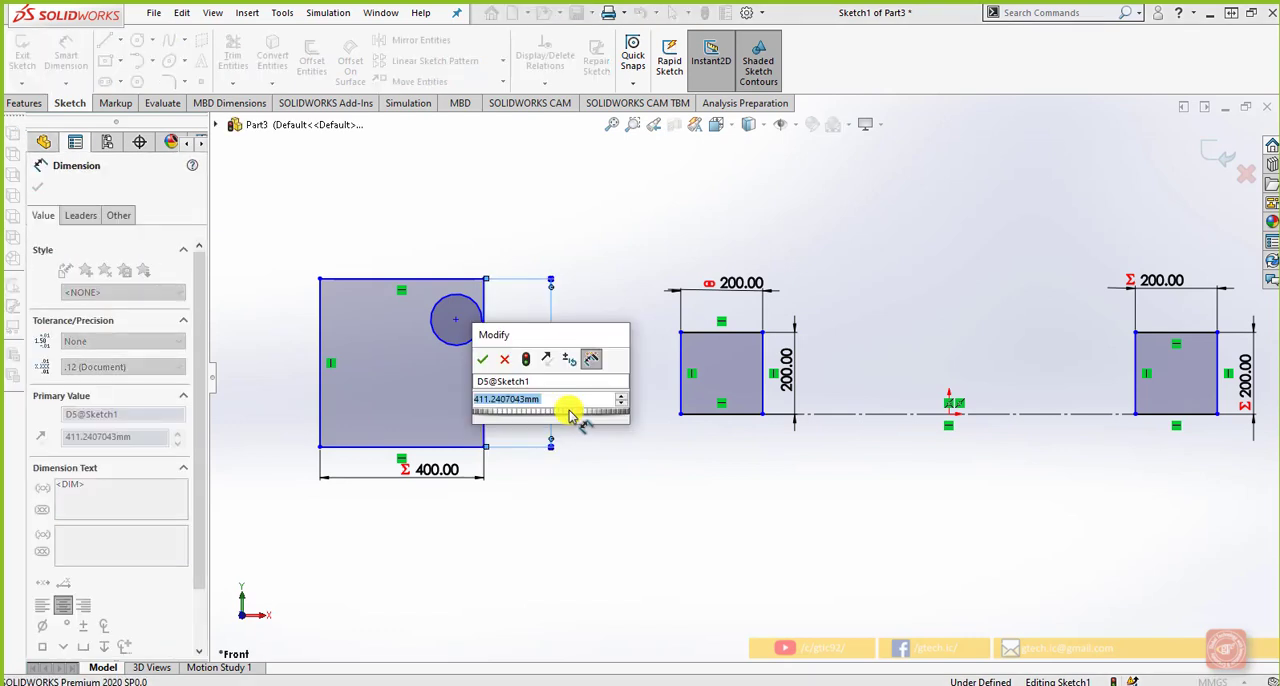
pyautogui.write('=l')
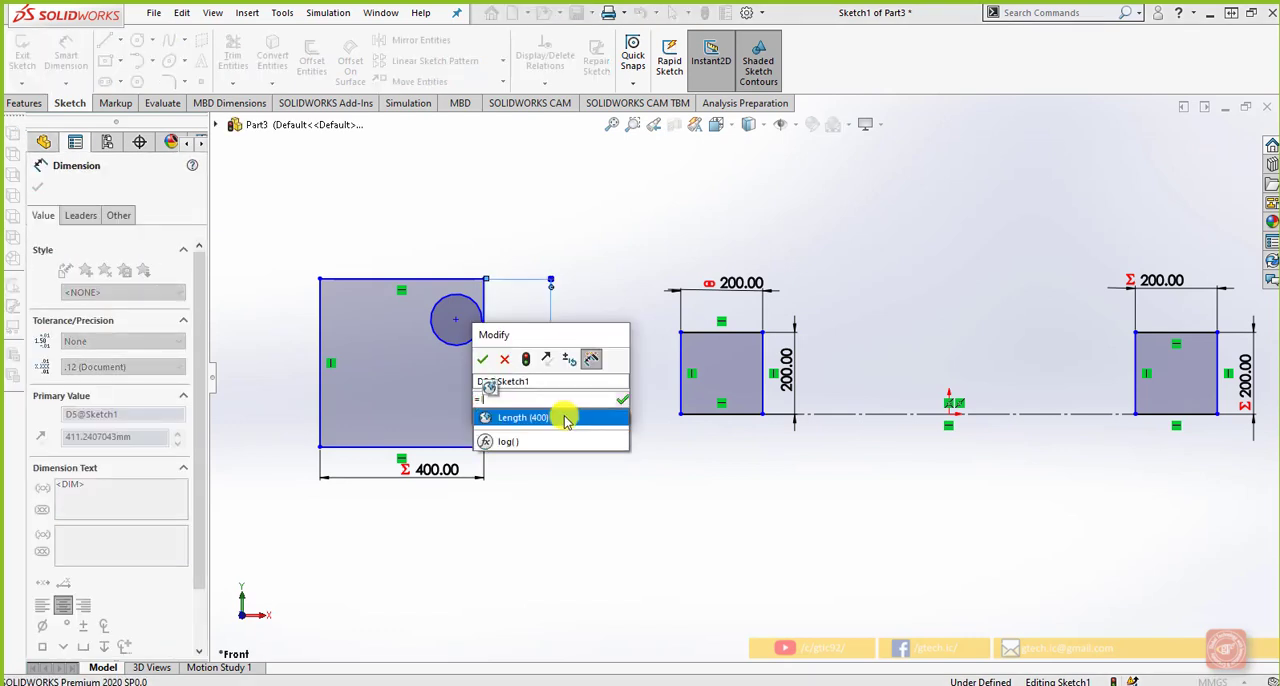
pyautogui.click(566, 416)
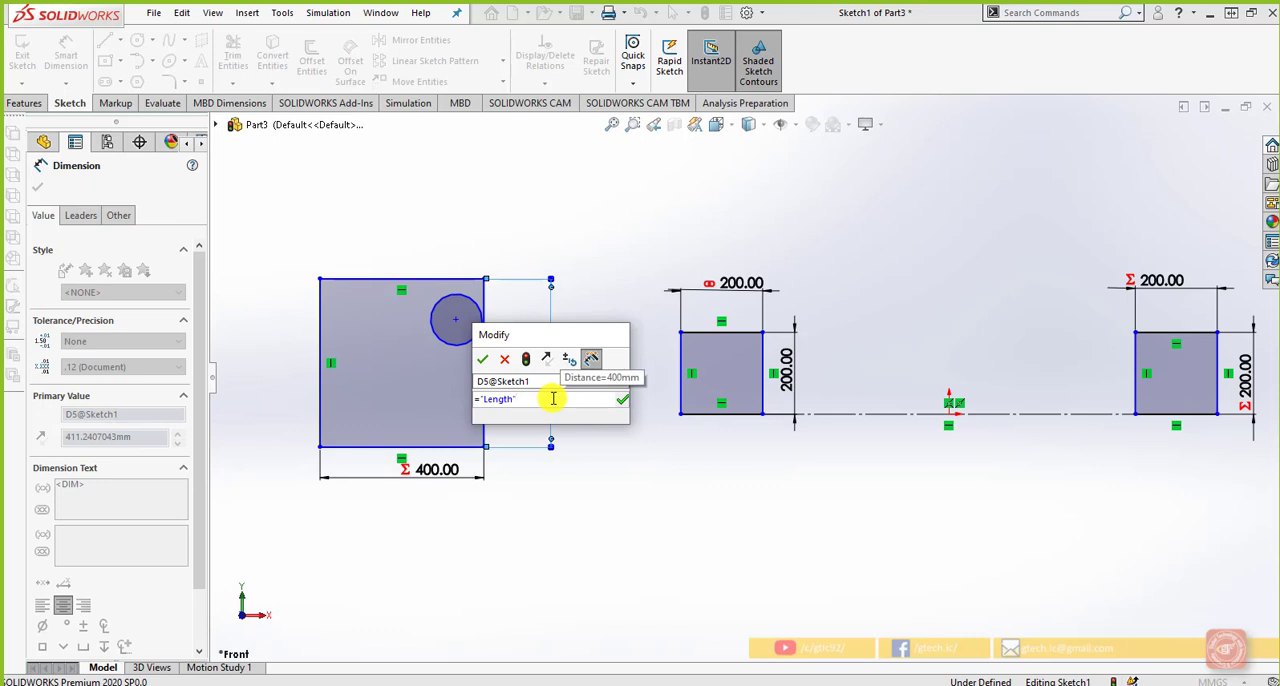
pyautogui.write('/')
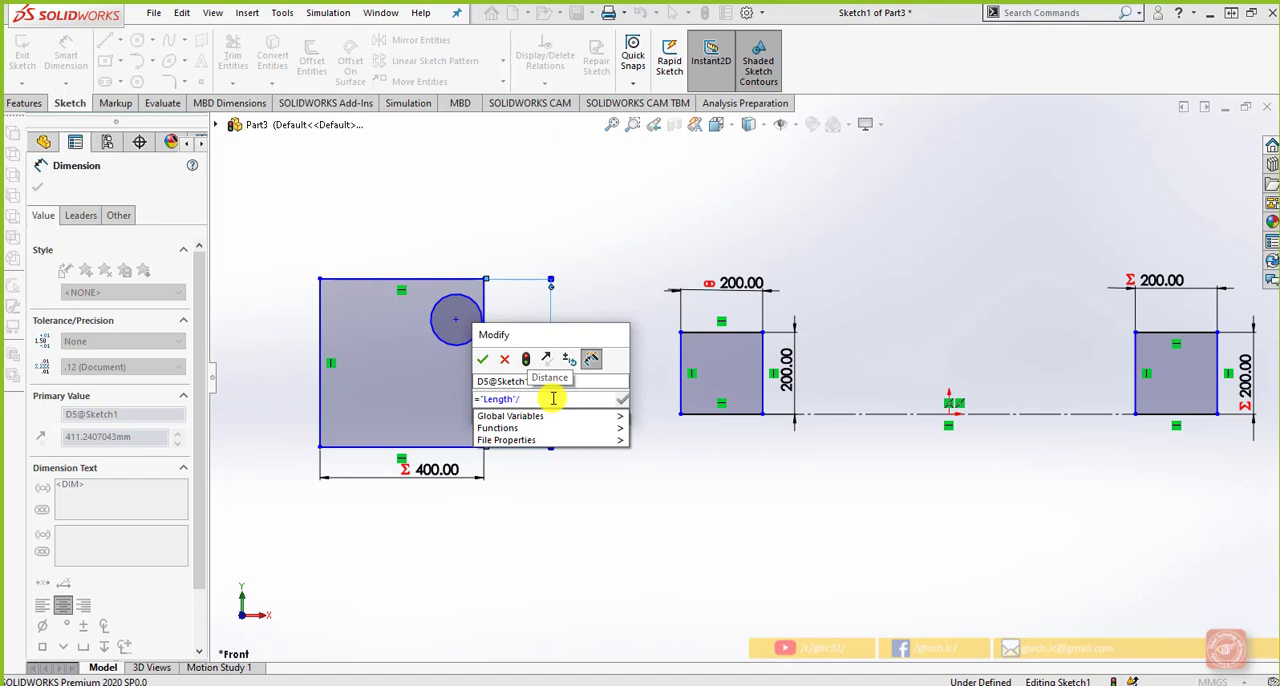
pyautogui.write('2')
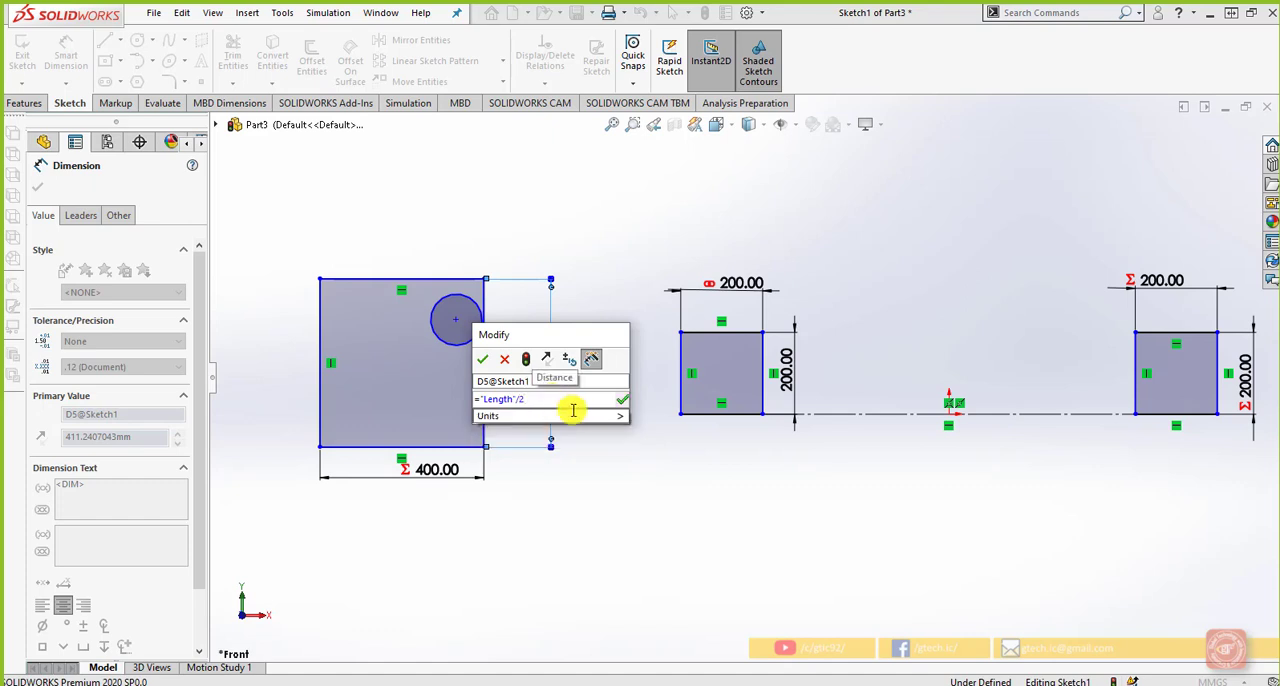
pyautogui.click(482, 360)
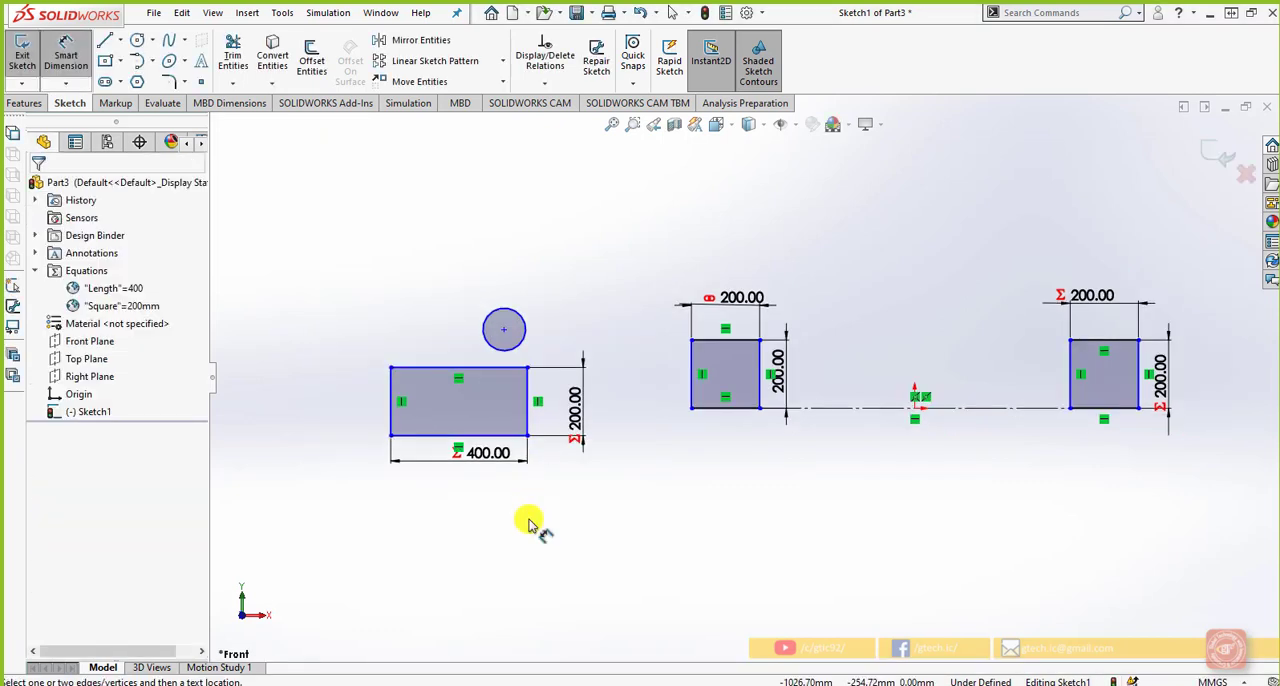
# Set the large rectangle's width dimension to 800 mm so that the Length variable drives its height
pyautogui.doubleClick(489, 452)
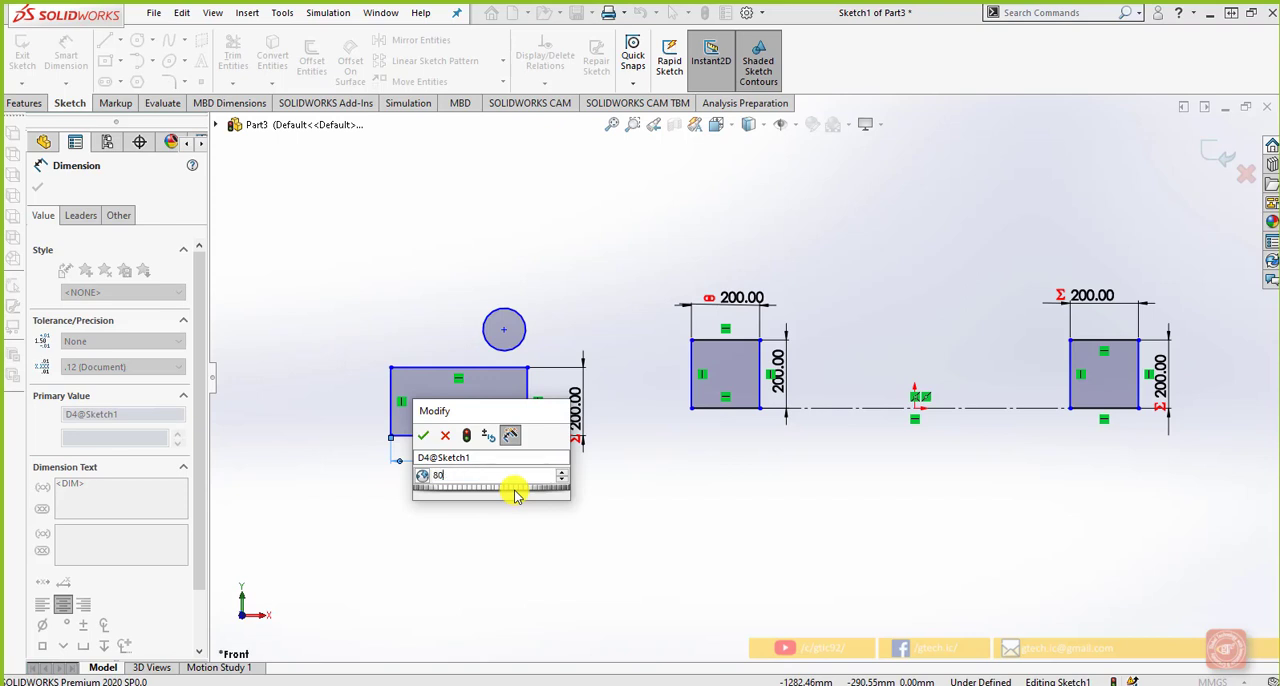
pyautogui.click(424, 435)
pyautogui.click(461, 523)
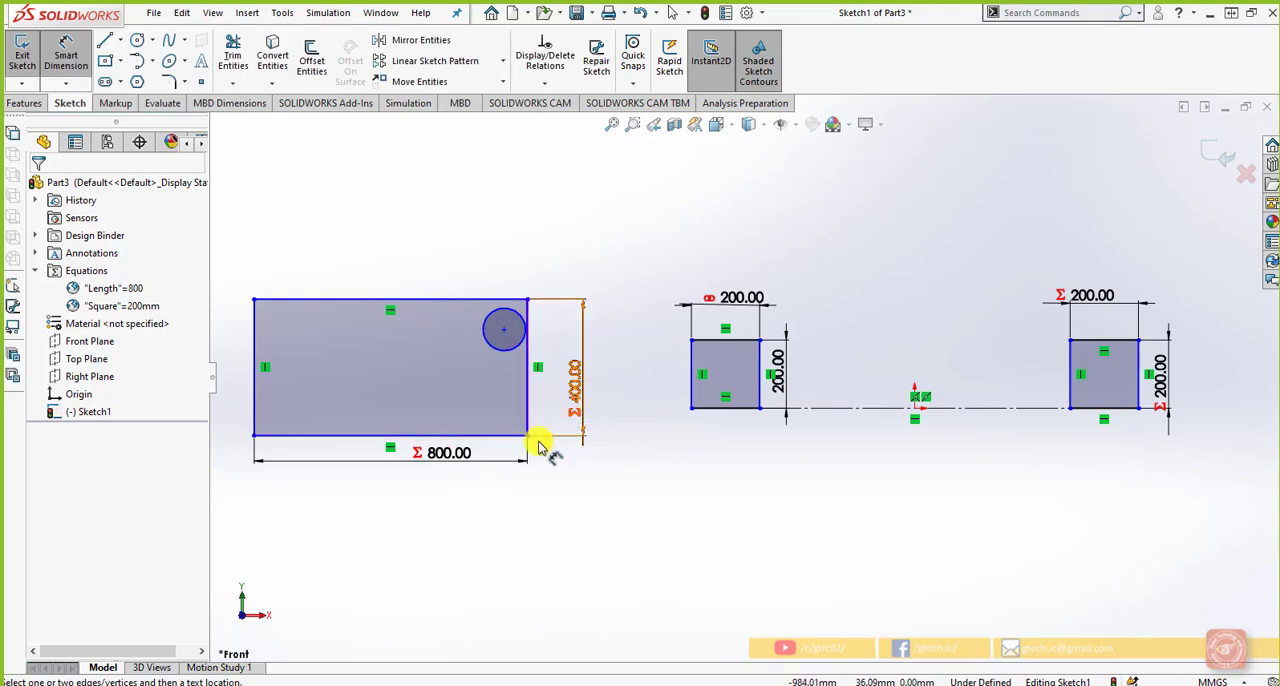
pyautogui.click(588, 448)
pyautogui.click(586, 503)
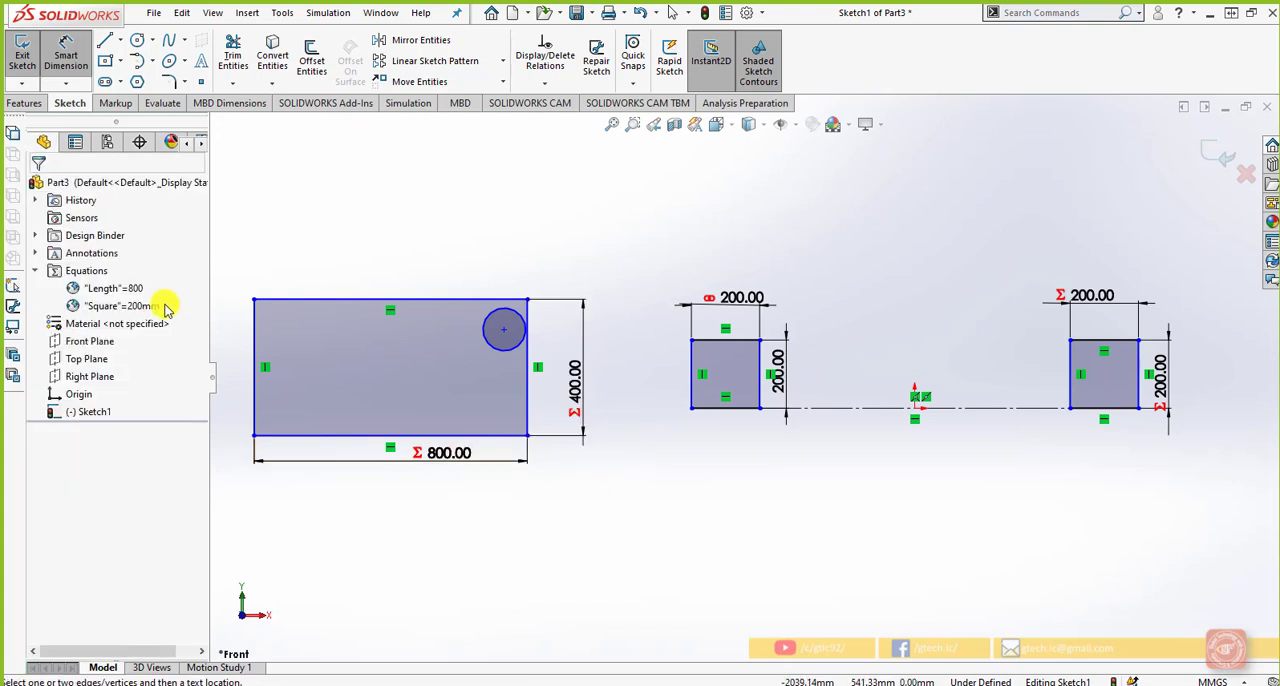
# Open the equations manager from the Equations folder and examine the Length global variable and its value
pyautogui.rightClick(83, 276)
pyautogui.click(129, 287)
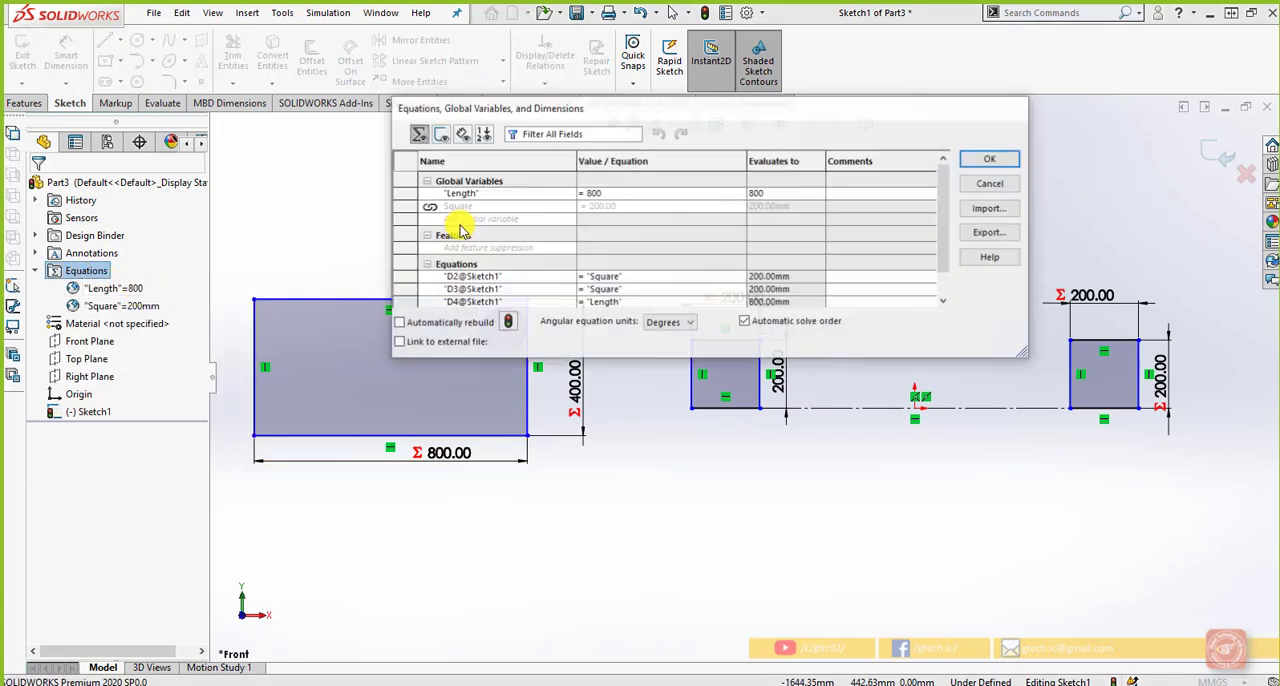
pyautogui.moveTo(556, 110); pyautogui.dragTo(511, 135)
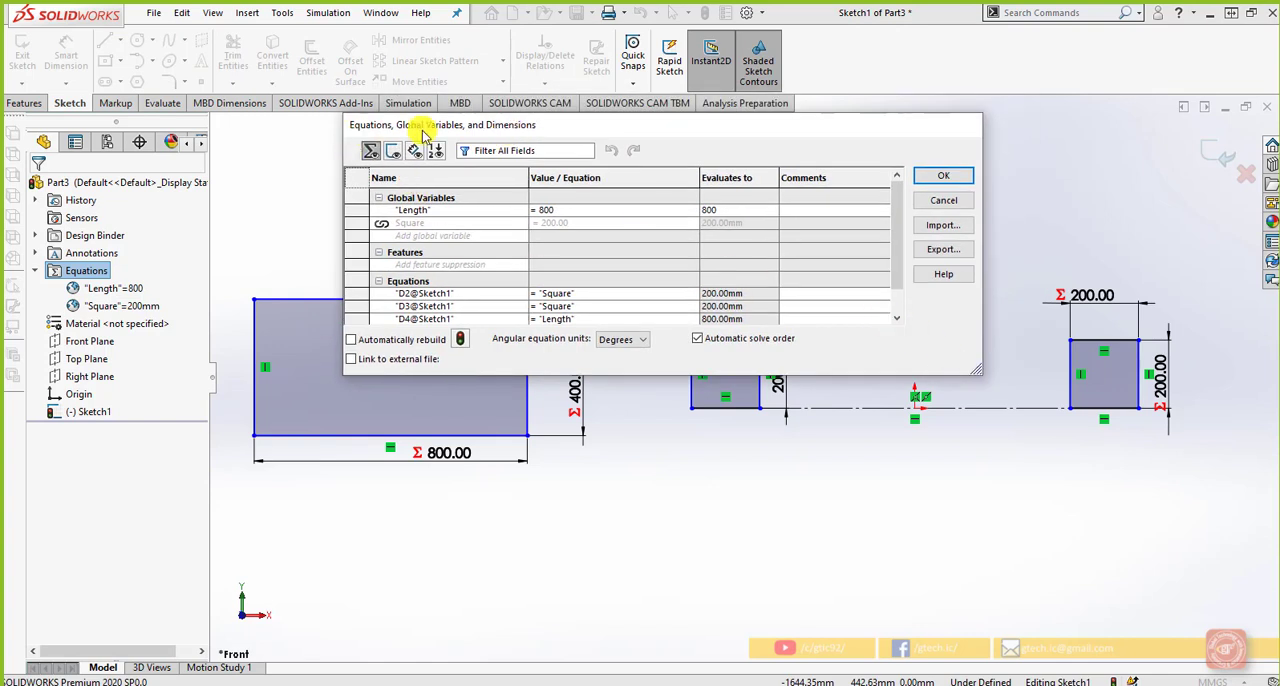
pyautogui.click(443, 211)
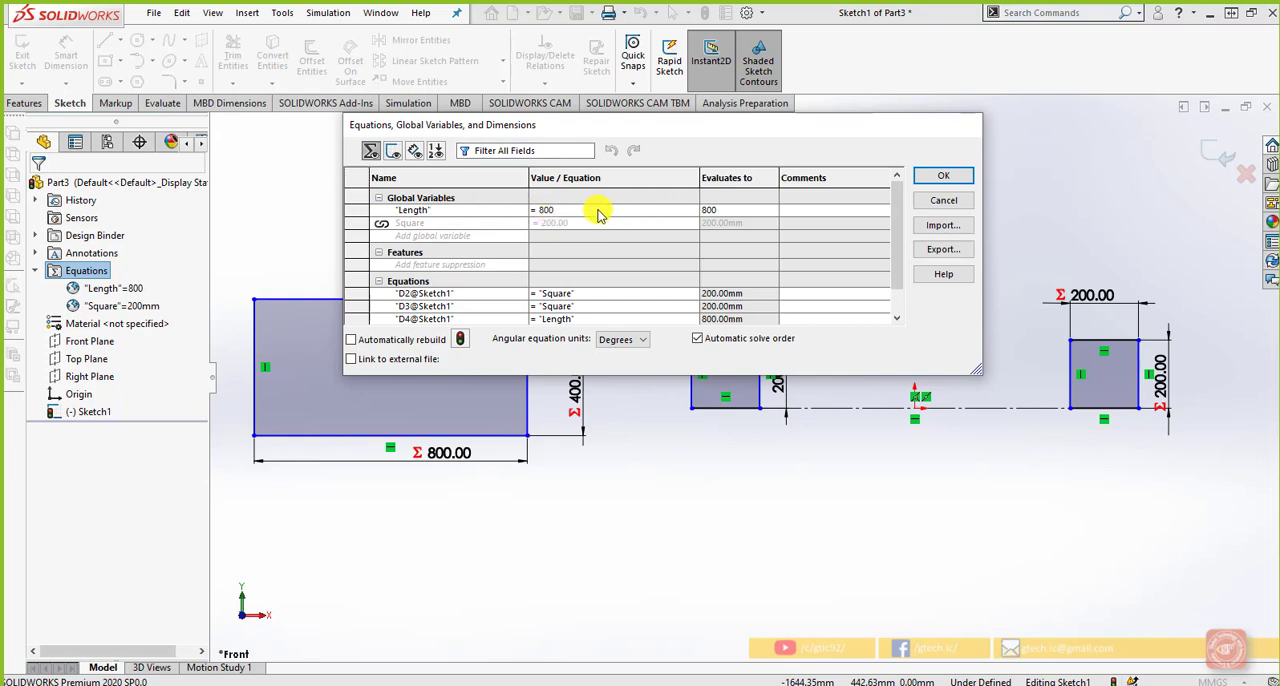
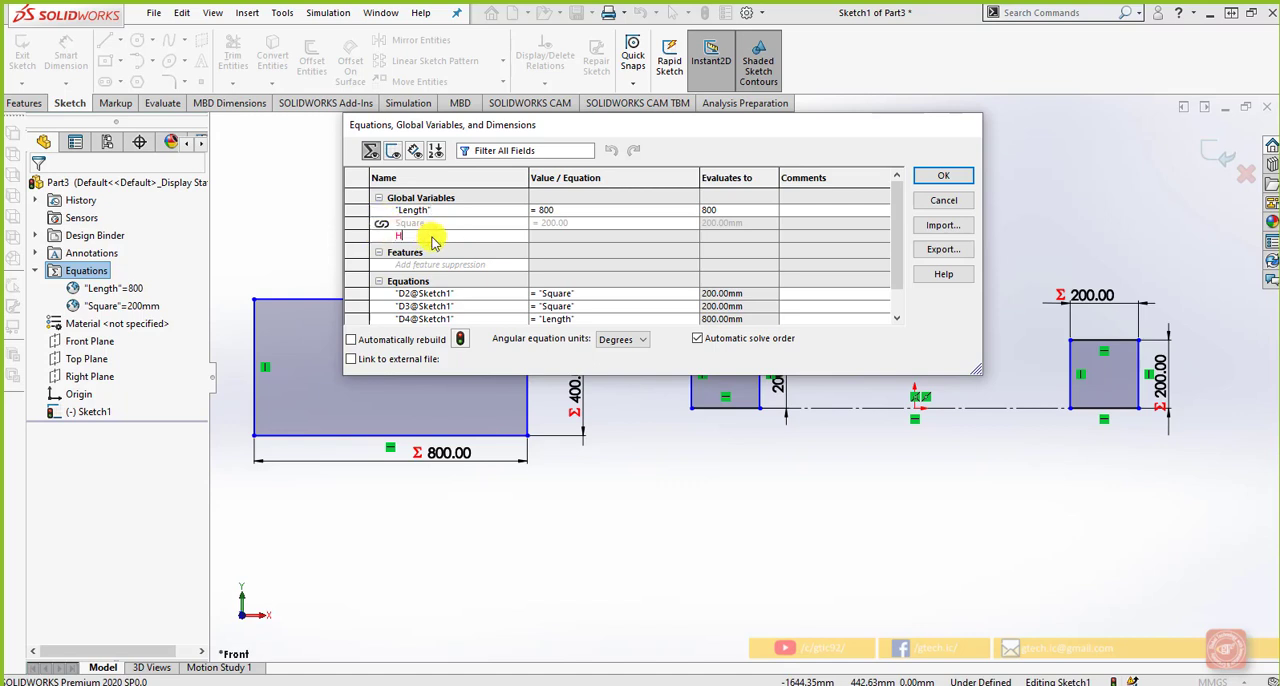
# Add the global variable Hole with the equation "Length" * 5 / 2
pyautogui.click(555, 236)
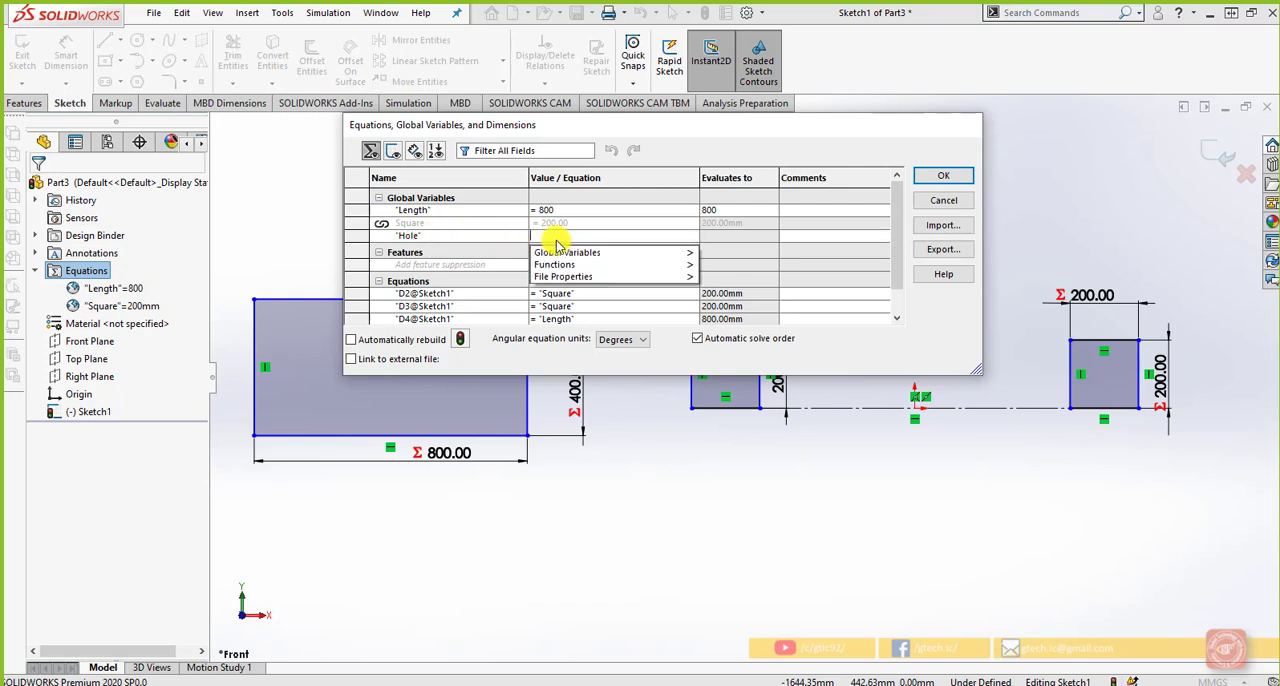
pyautogui.click(720, 255)
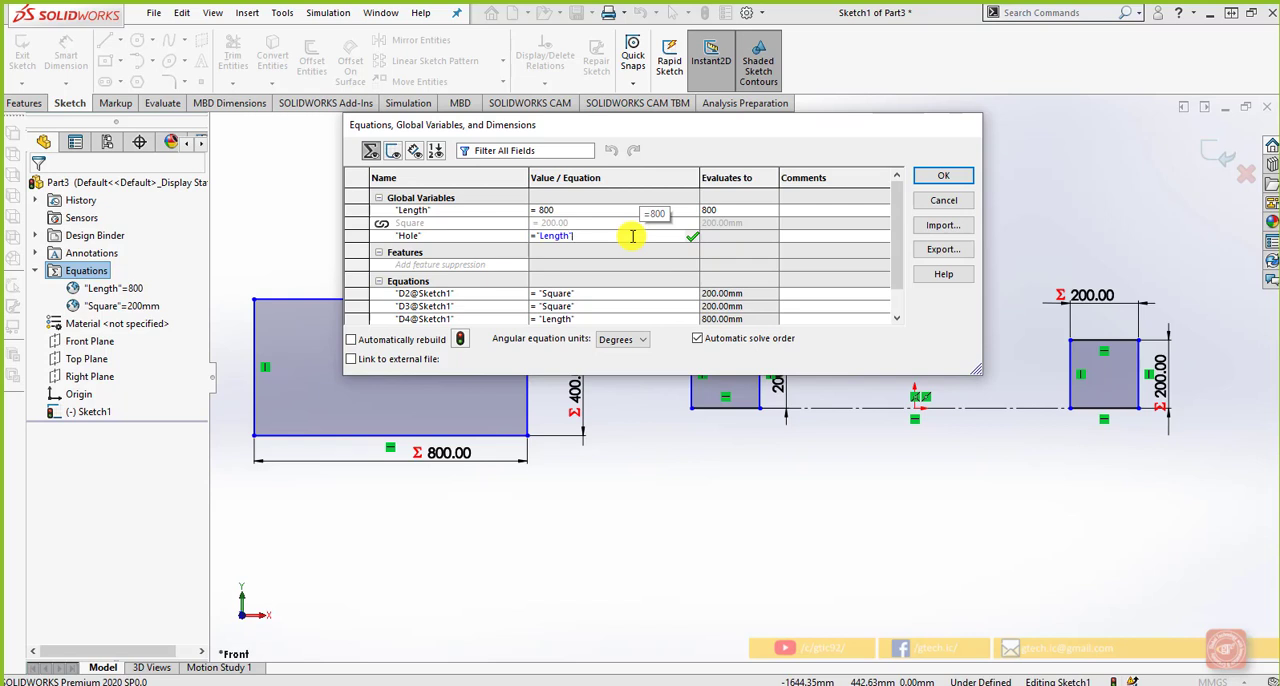
pyautogui.write('* 5 / 2')
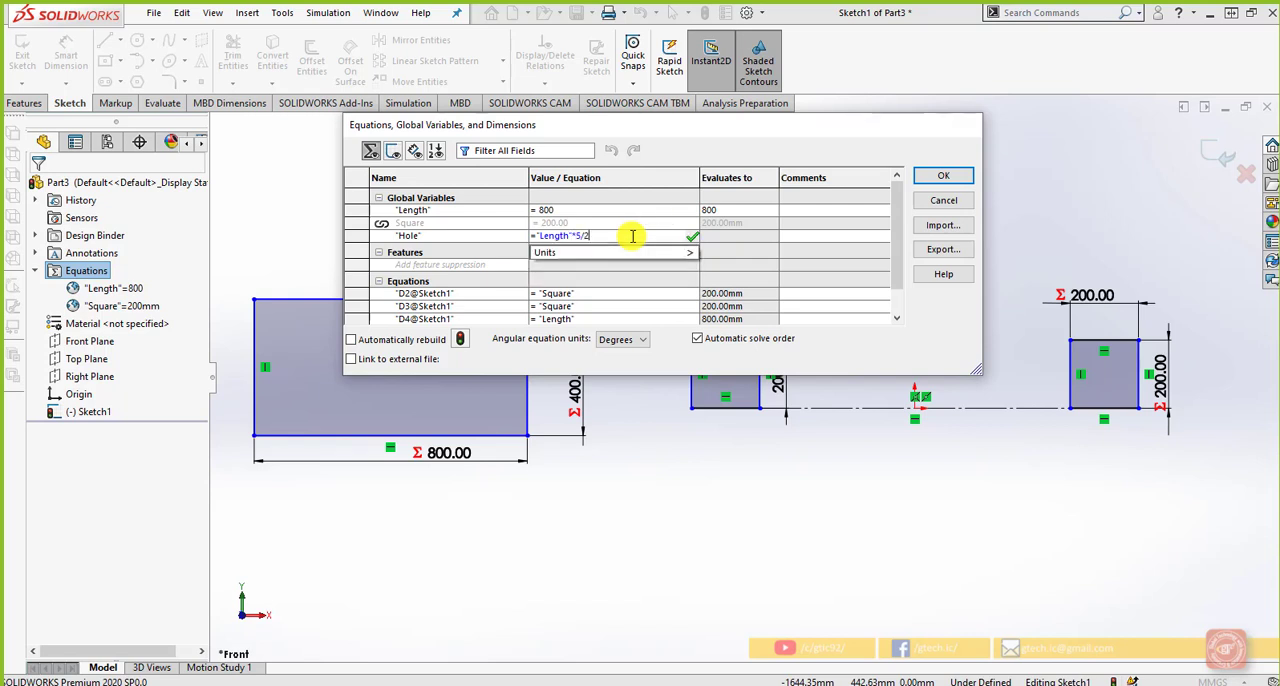
pyautogui.click(691, 236)
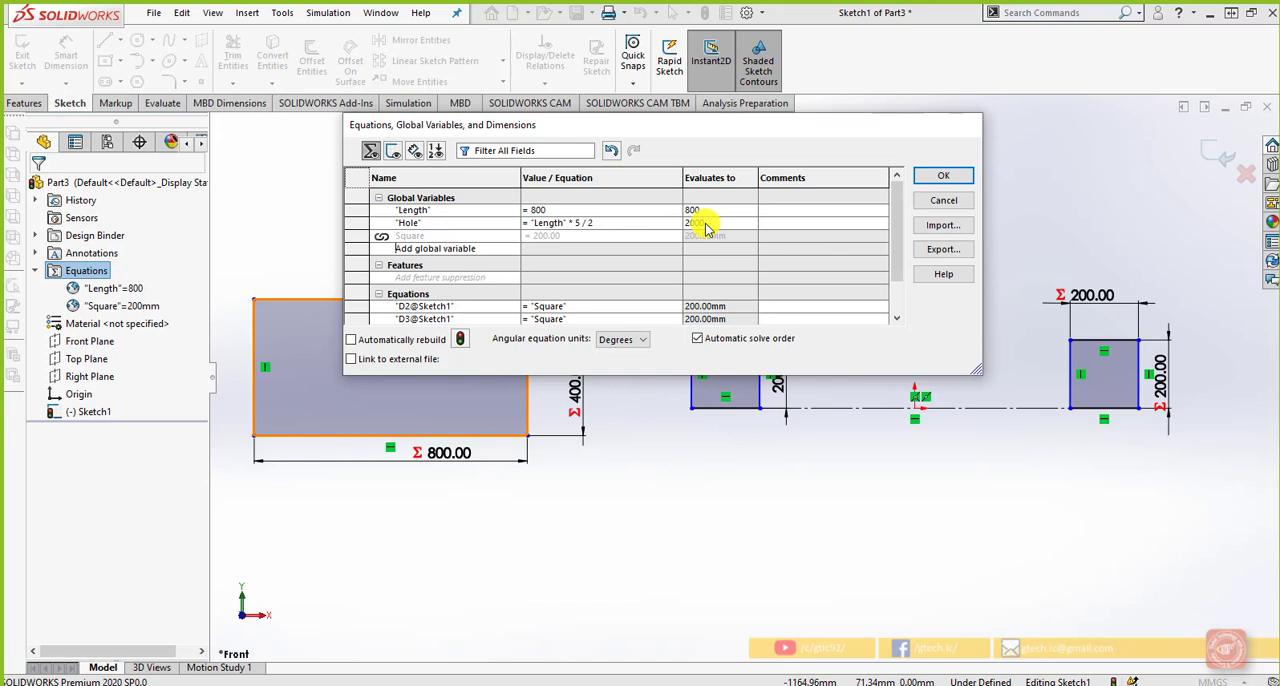
# Change the equation of the Hole global variable to "Length" * 2 / 4
pyautogui.click(580, 222)
pyautogui.moveTo(592, 265)
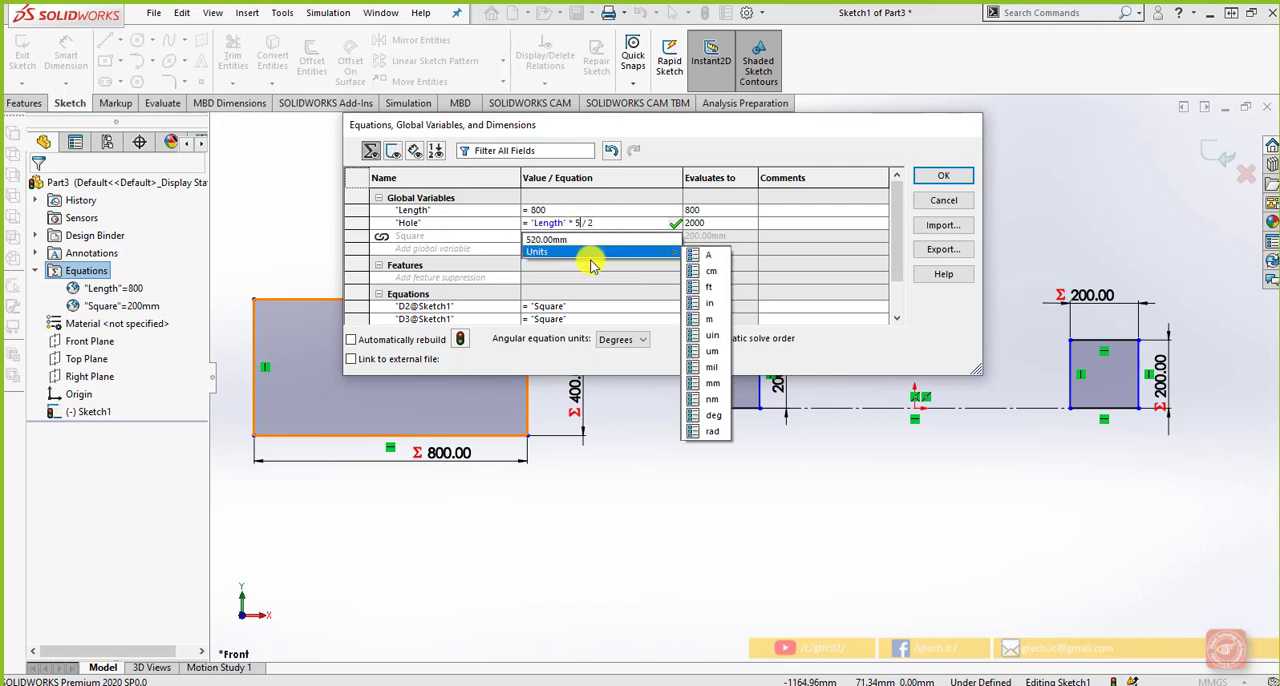
pyautogui.press('BackSpace')
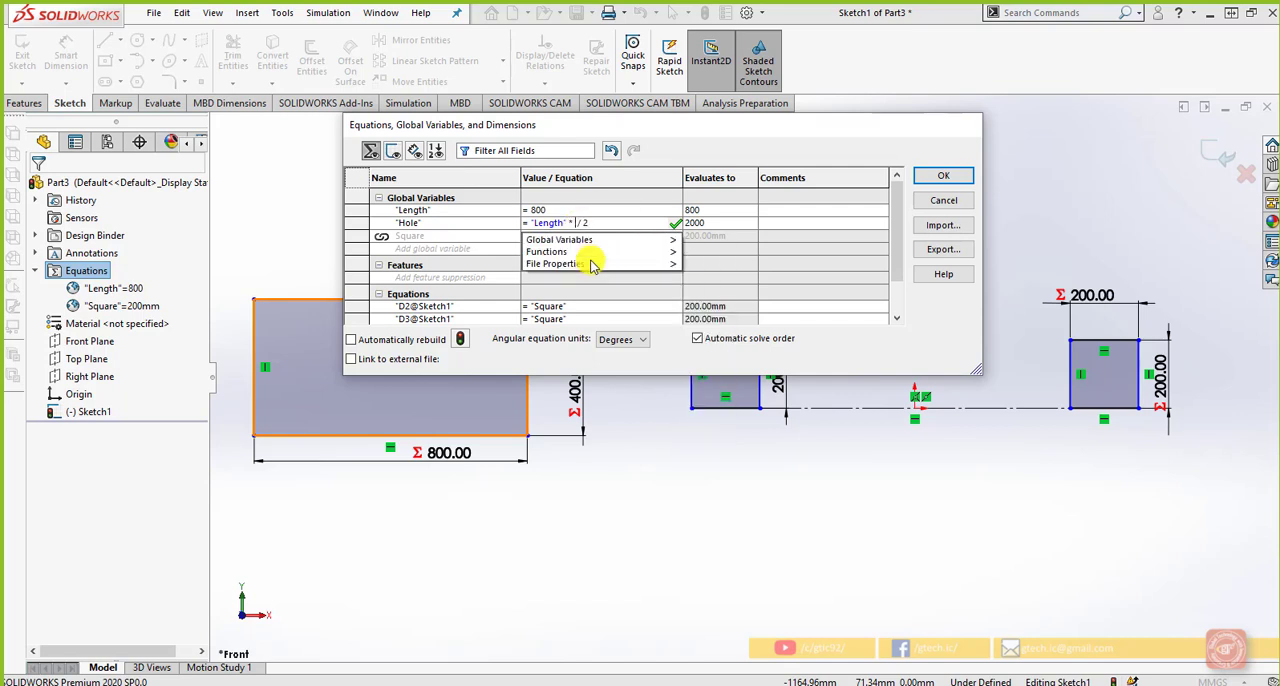
pyautogui.write('2')
pyautogui.press('End')
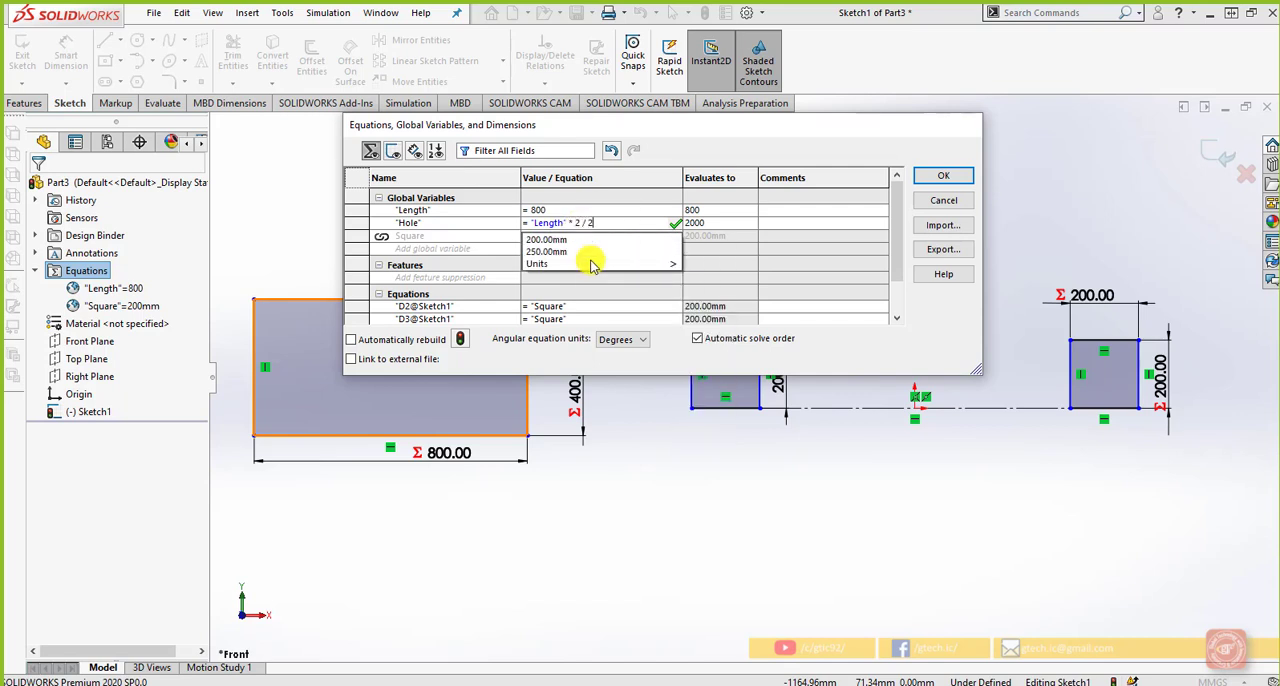
pyautogui.press('BackSpace')
pyautogui.write('4')
pyautogui.press('Tab')
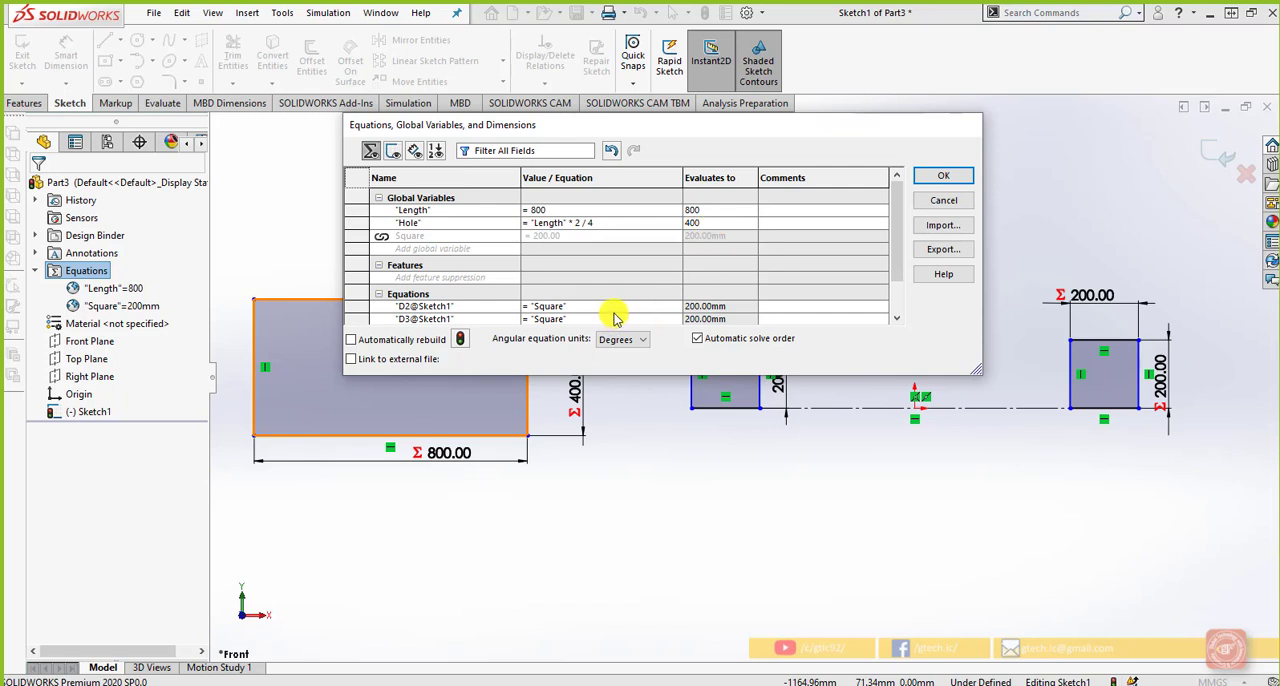
# Enlarge the equations window to fit every row and examine the dimension equations that use Square and Length
pyautogui.doubleClick(608, 373)
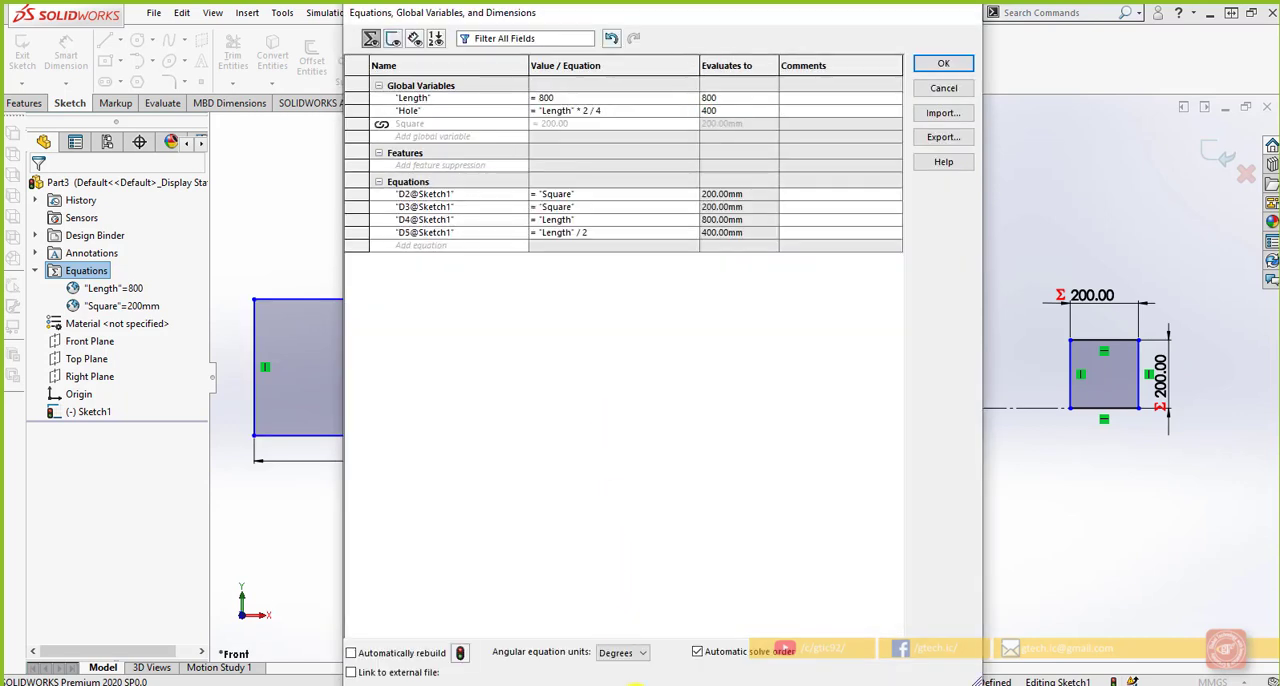
pyautogui.doubleClick(698, 18)
pyautogui.moveTo(698, 20); pyautogui.dragTo(698, 66)
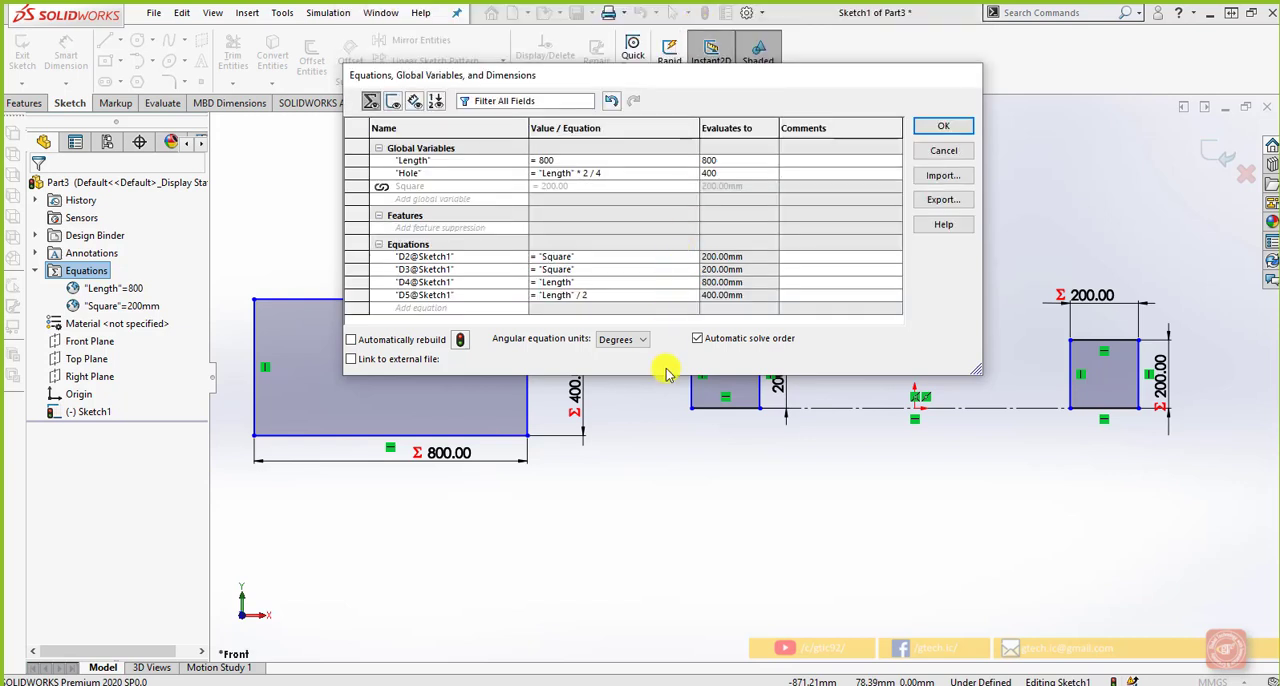
pyautogui.moveTo(665, 388); pyautogui.dragTo(658, 415)
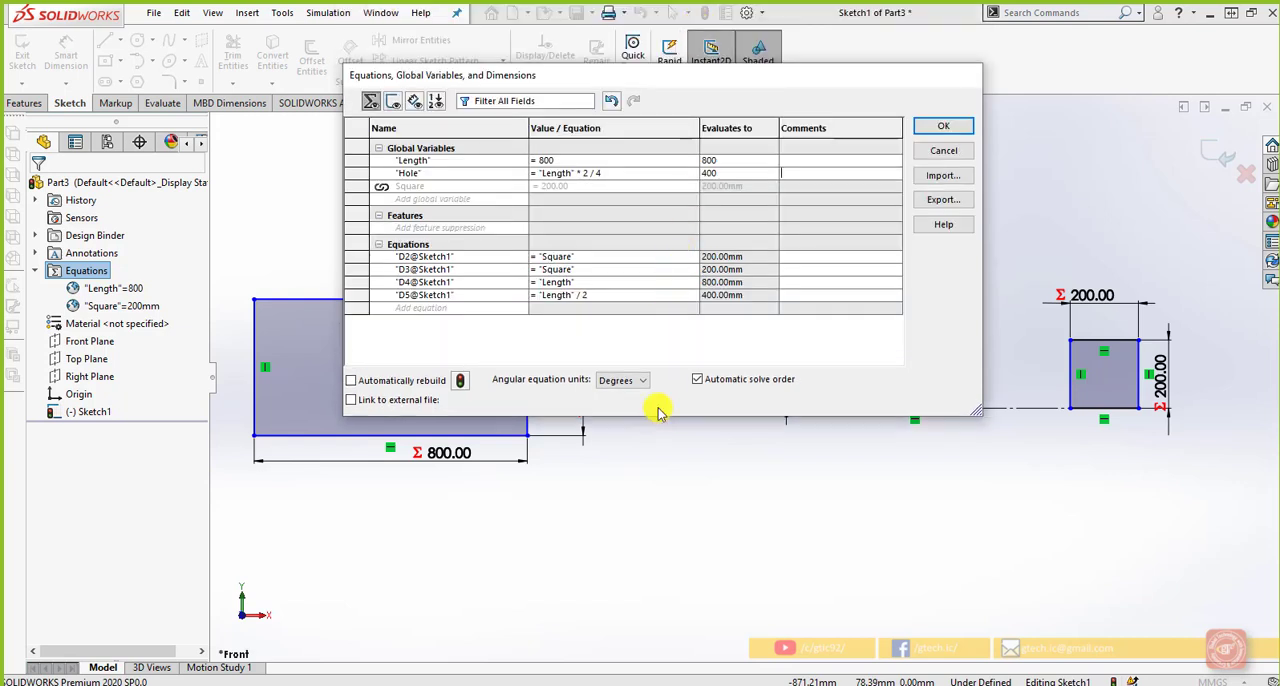
pyautogui.click(463, 269)
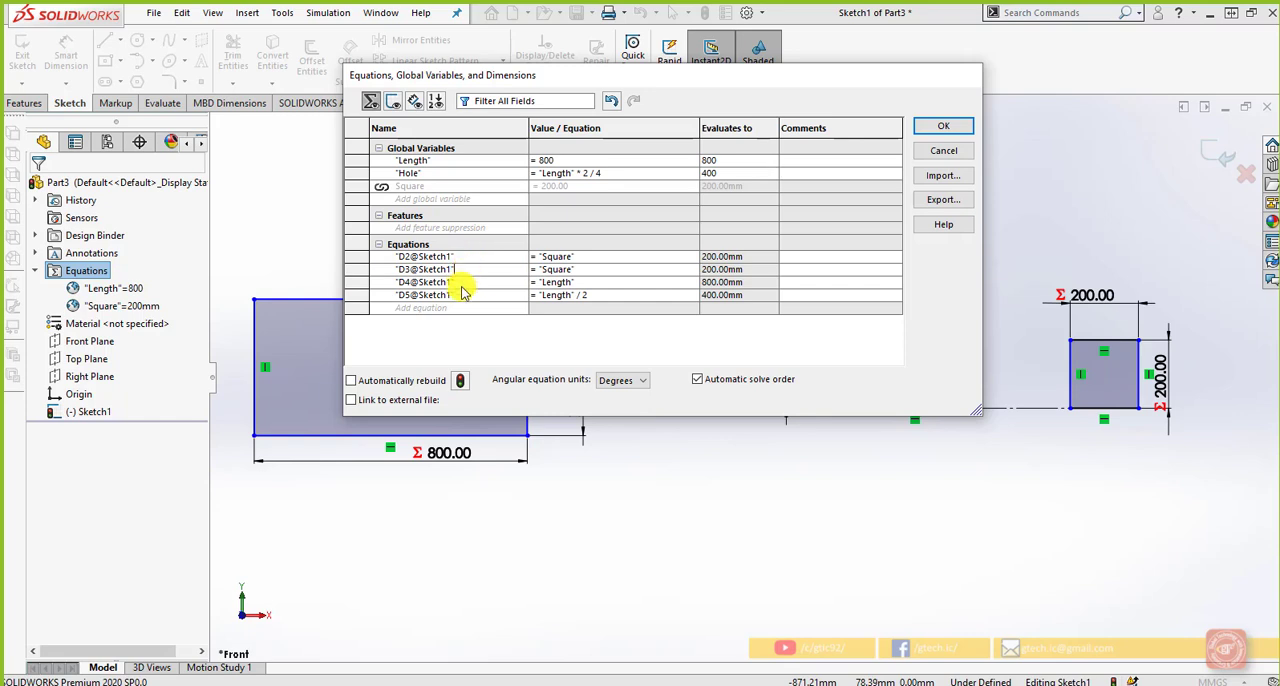
pyautogui.click(571, 258)
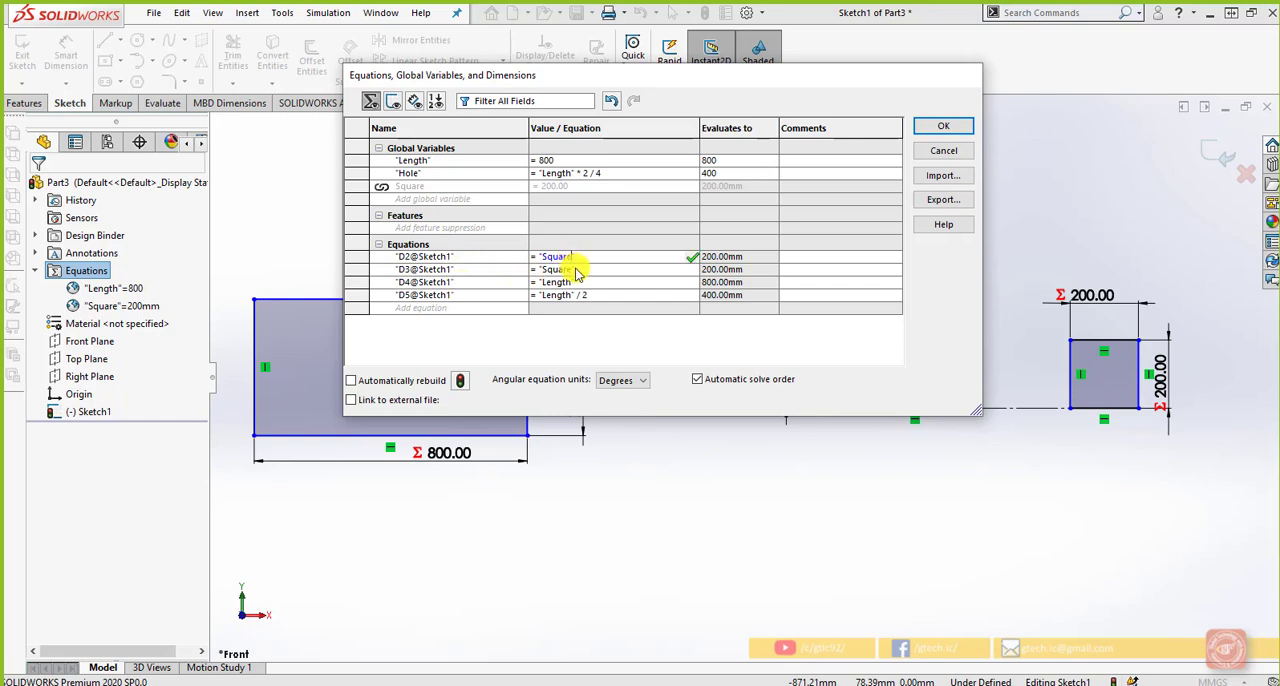
pyautogui.click(577, 282)
pyautogui.click(582, 296)
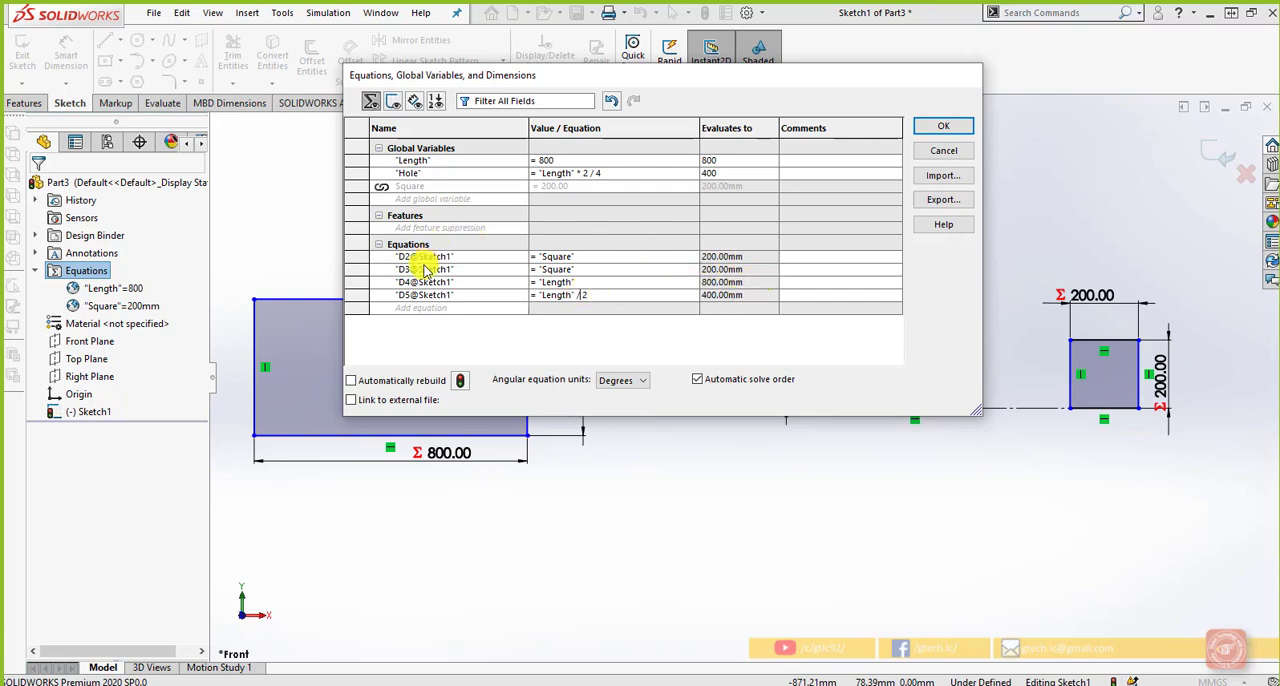
# Look at the file dialogs for importing and exporting equations, cancel both, and accept the equations
pyautogui.click(944, 180)
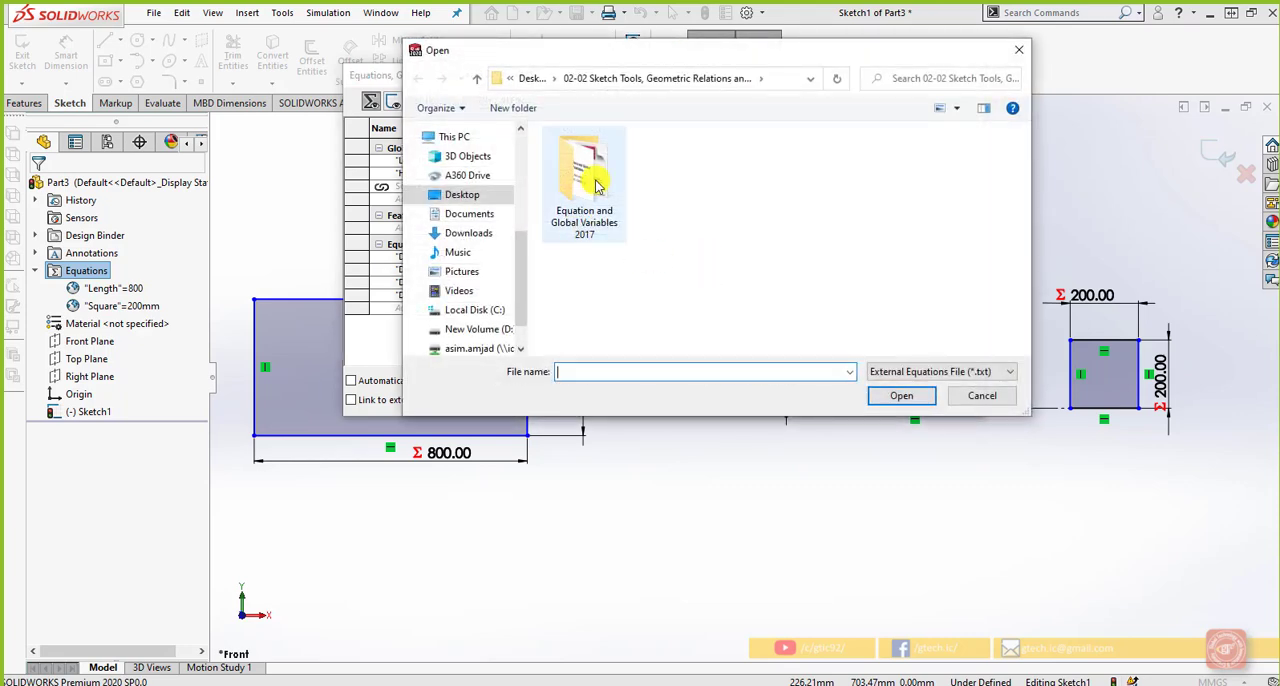
pyautogui.click(985, 397)
pyautogui.click(945, 201)
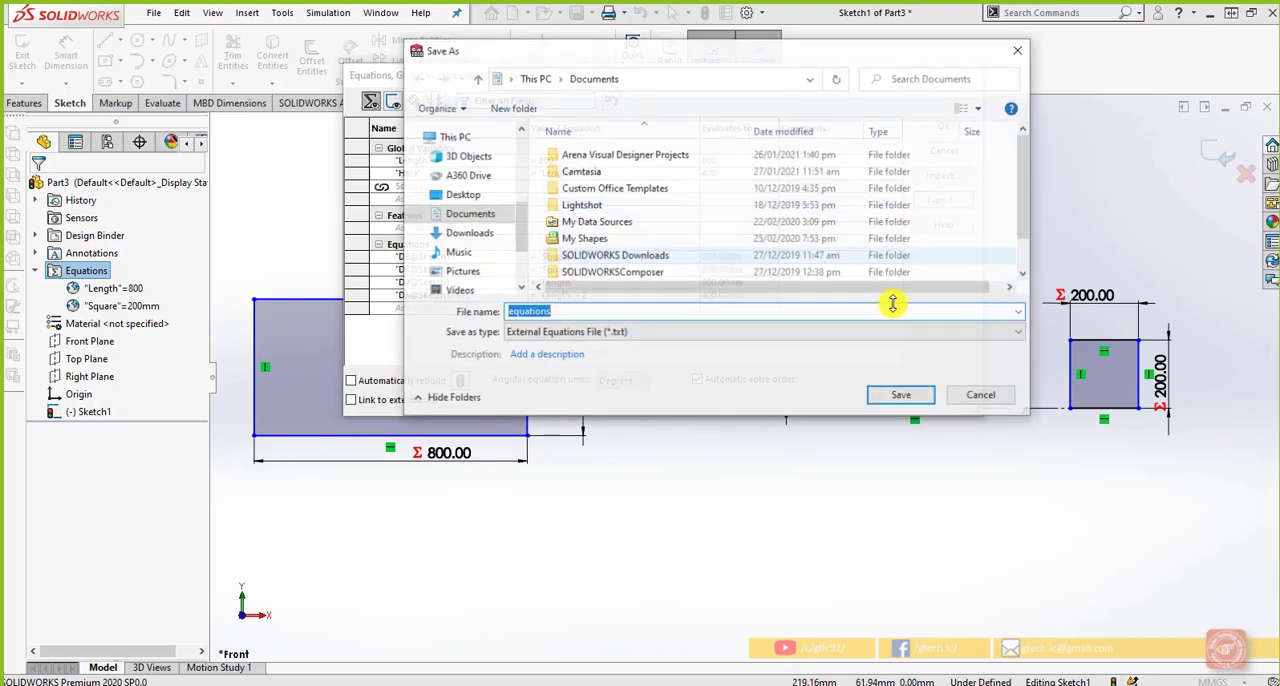
pyautogui.click(985, 396)
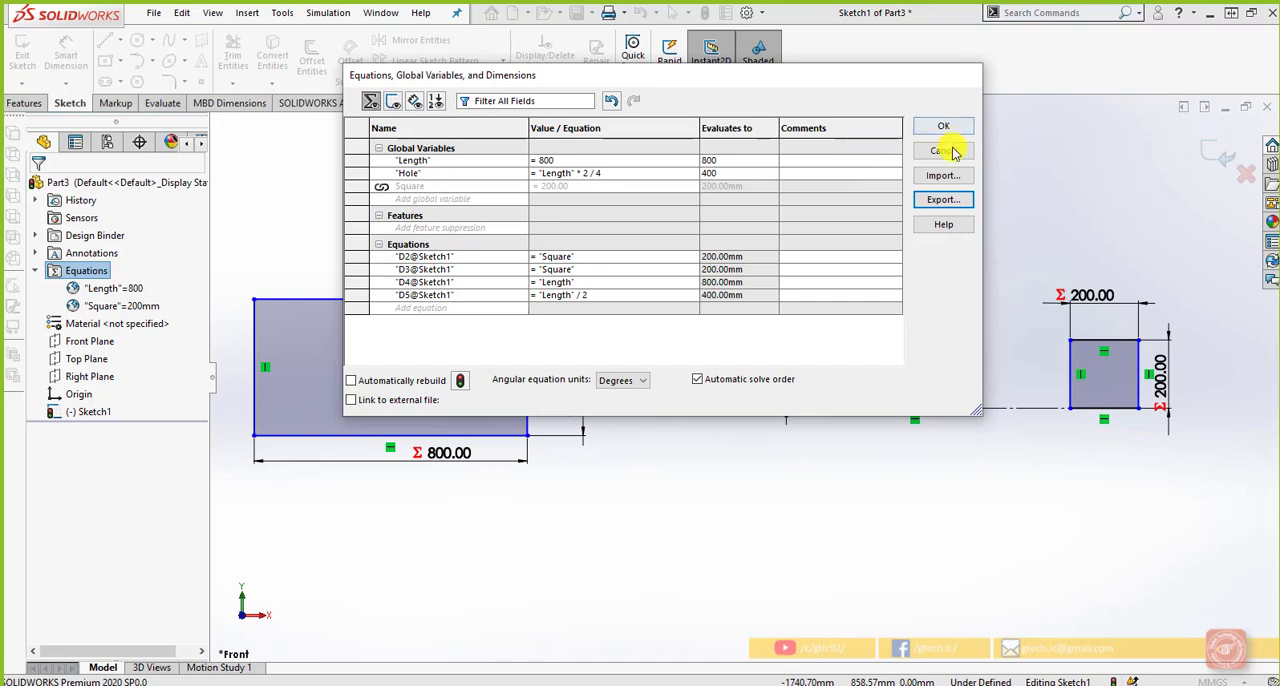
pyautogui.press('Return')
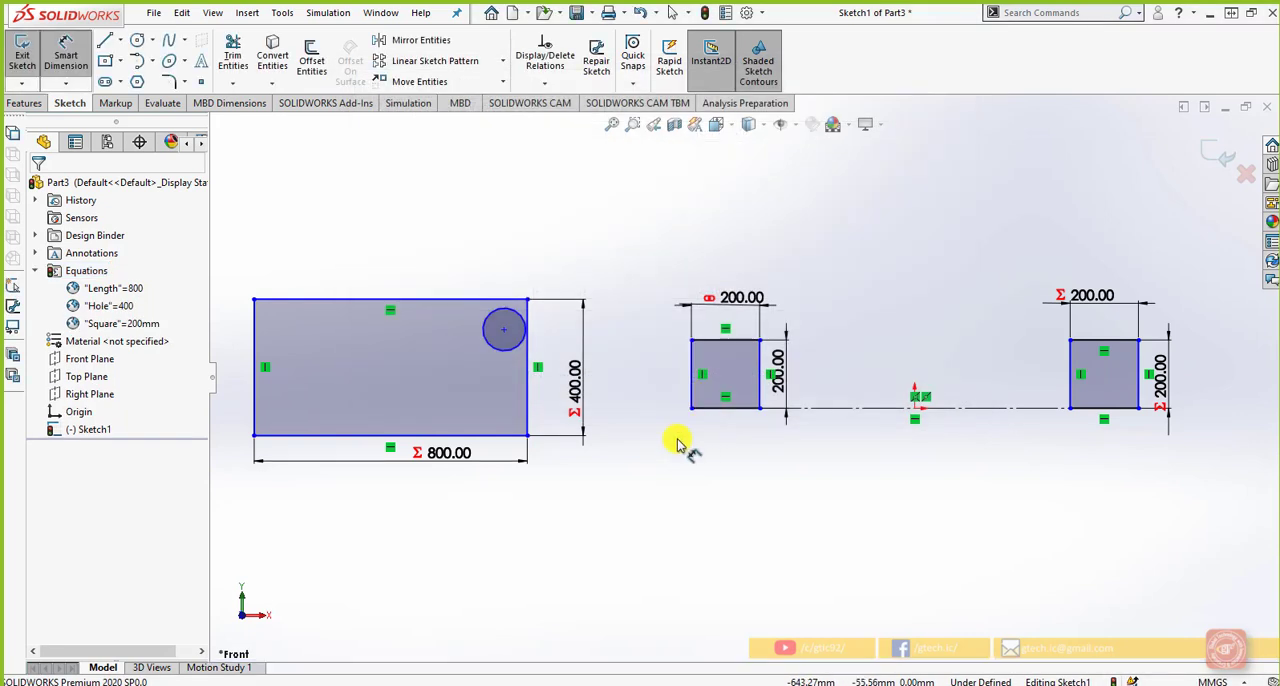
# Dimension the diameter of the circle at the large rectangle's upper corner and drive it with the global variable Hole
pyautogui.click(507, 292)
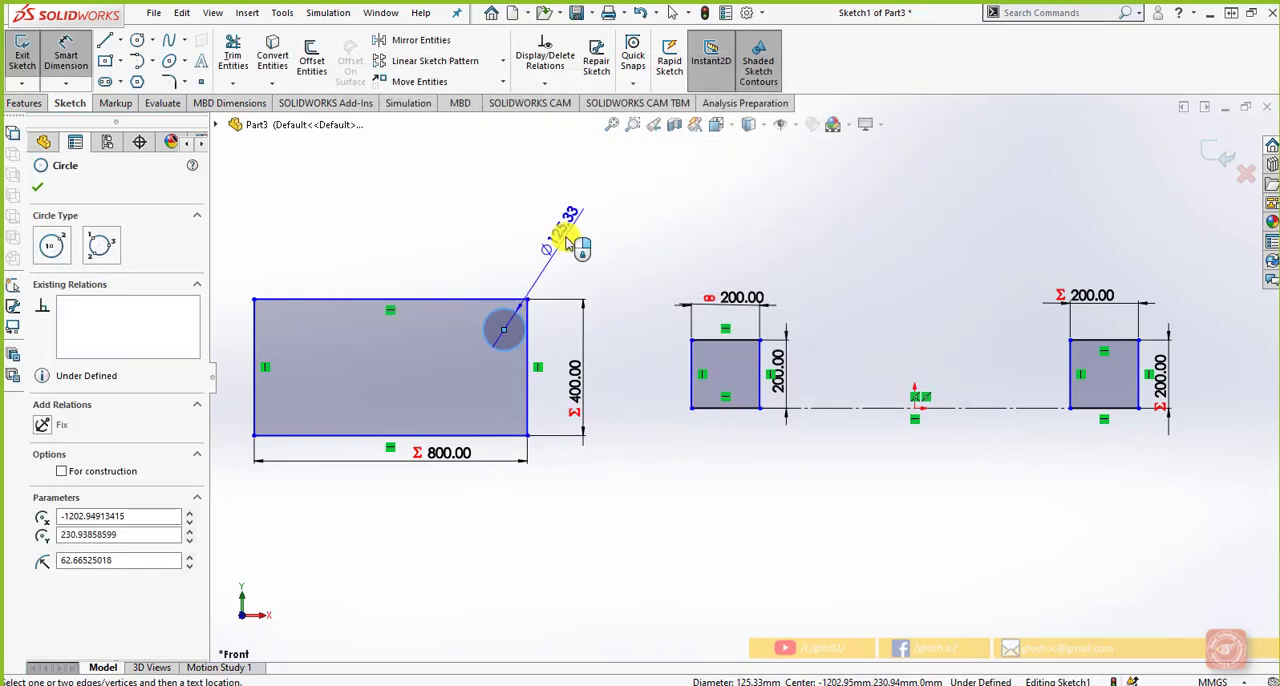
pyautogui.click(563, 236)
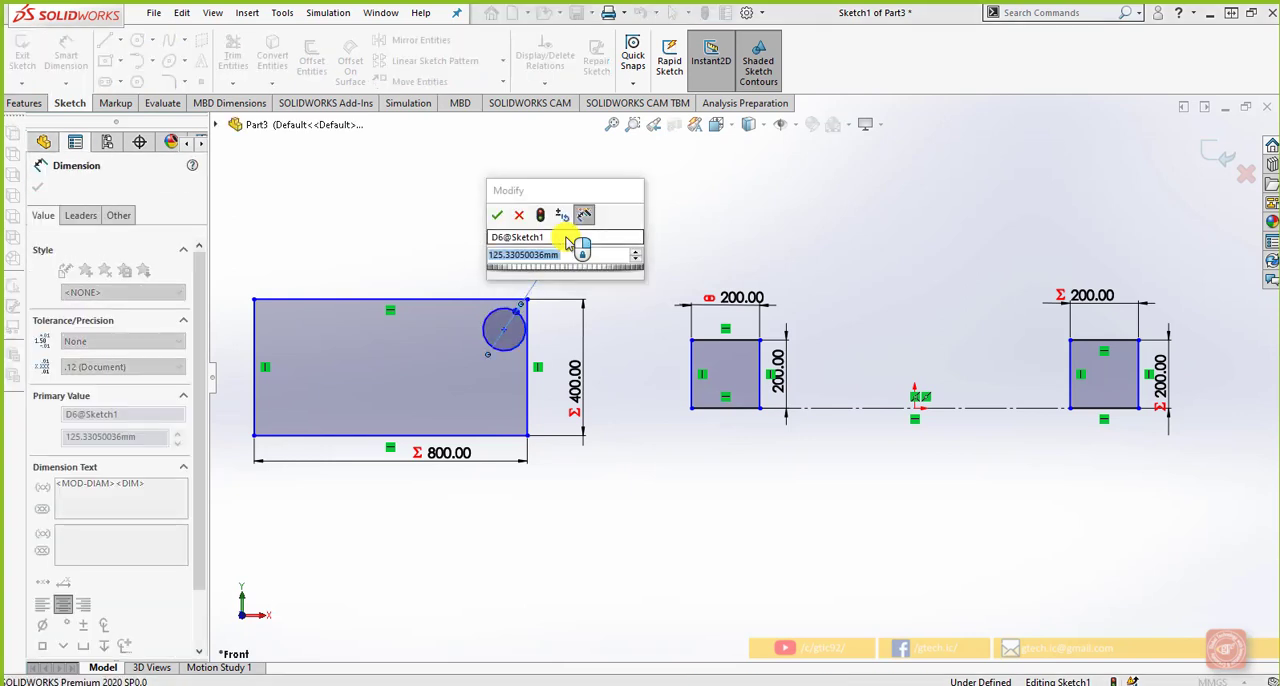
pyautogui.write('=h')
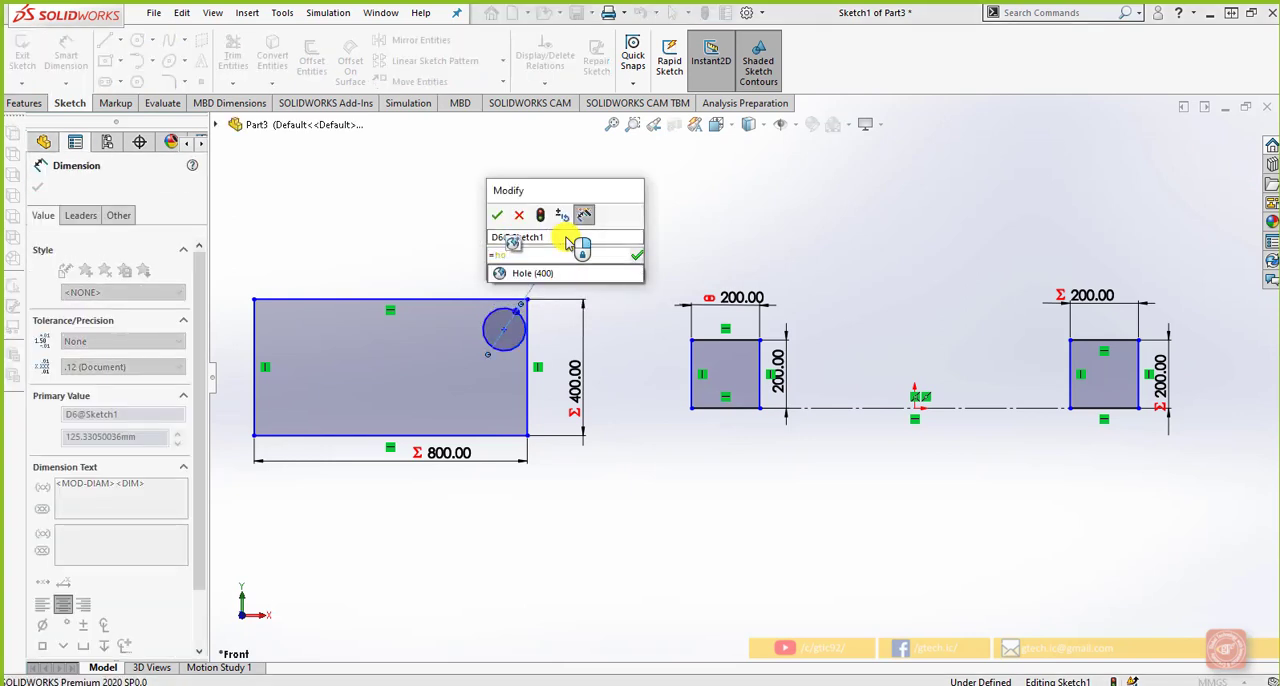
pyautogui.write('o')
pyautogui.press('BackSpace')
pyautogui.press('BackSpace')
pyautogui.moveTo(587, 278)
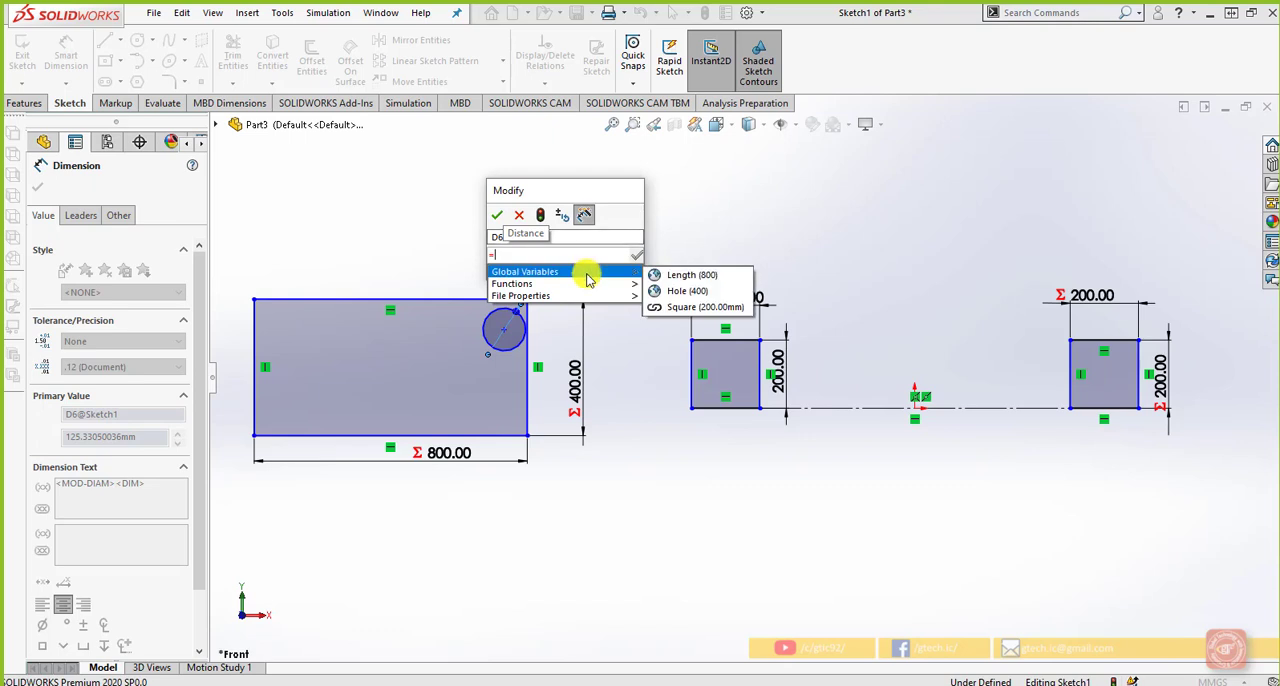
pyautogui.click(708, 291)
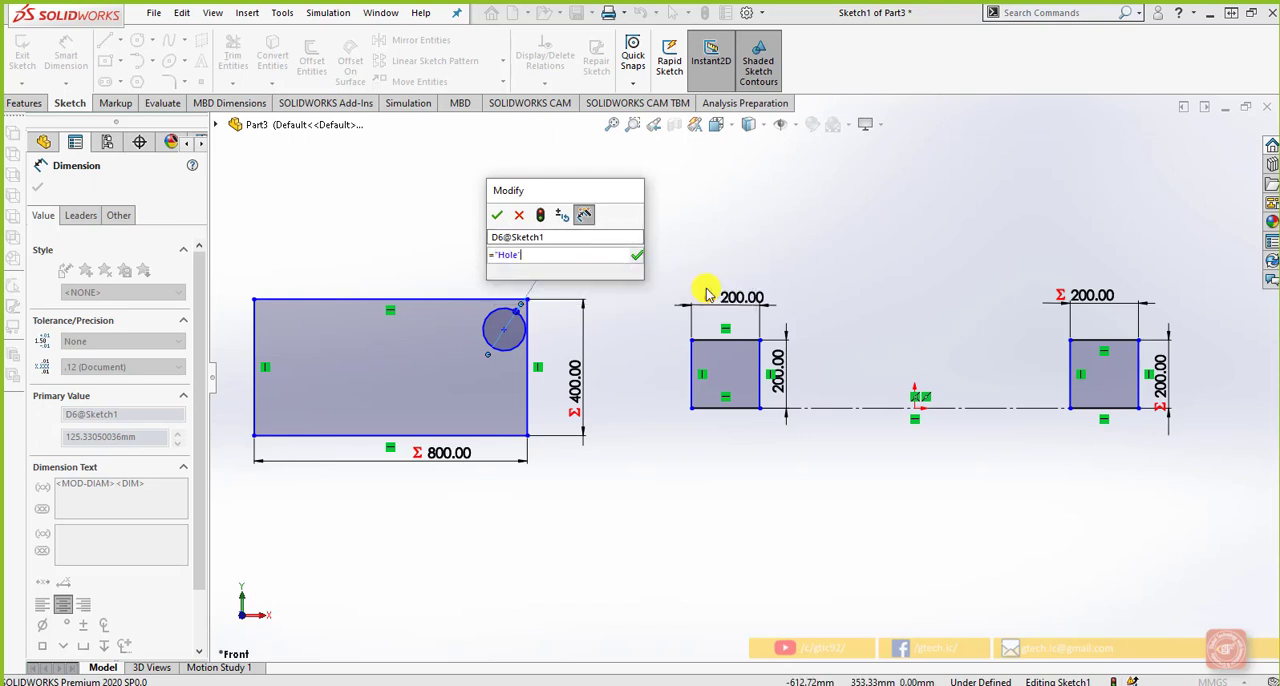
pyautogui.click(637, 255)
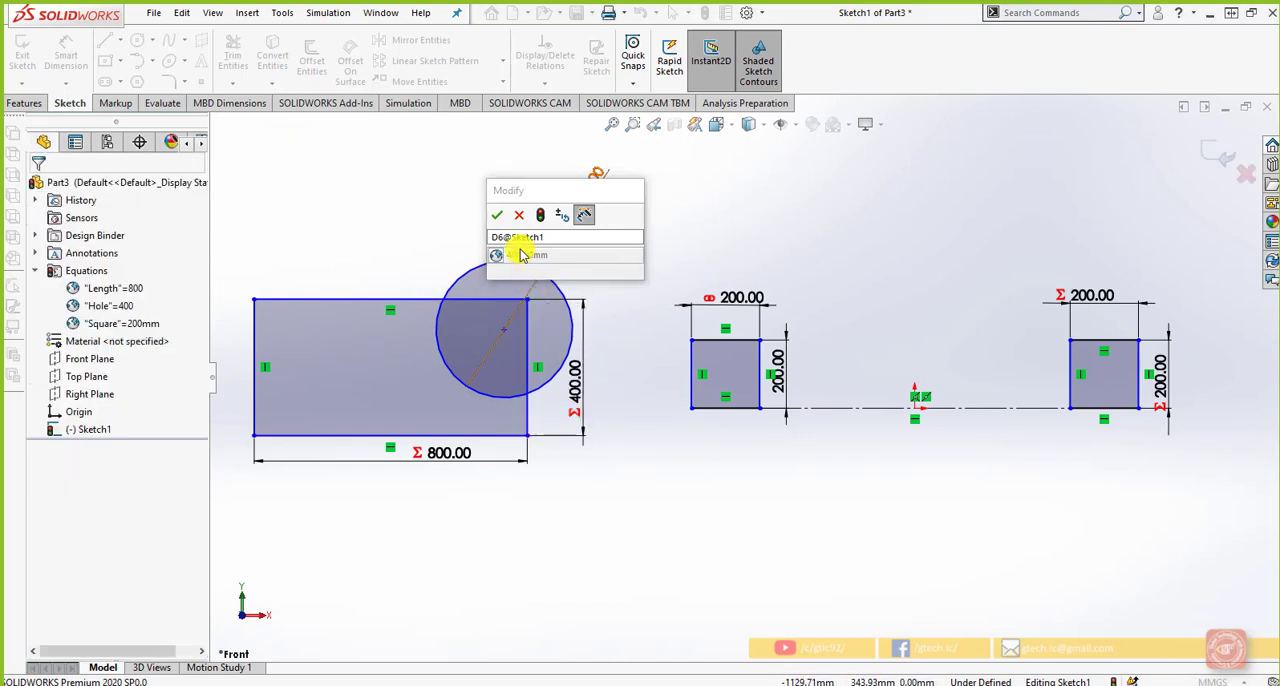
pyautogui.click(499, 216)
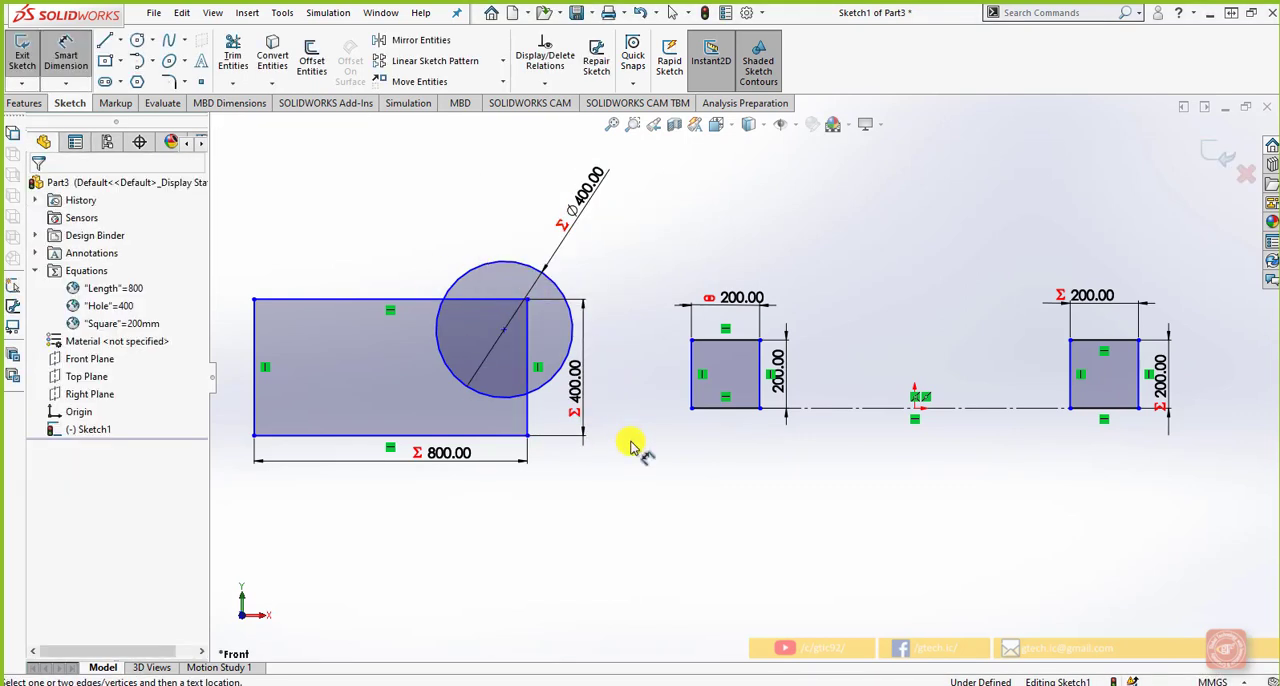
# Sketch a circle about 68 mm in diameter inside the 200 mm square nearest the large rectangle
pyautogui.scroll(1, 632, 460)
pyautogui.scroll(-1, 904, 368)
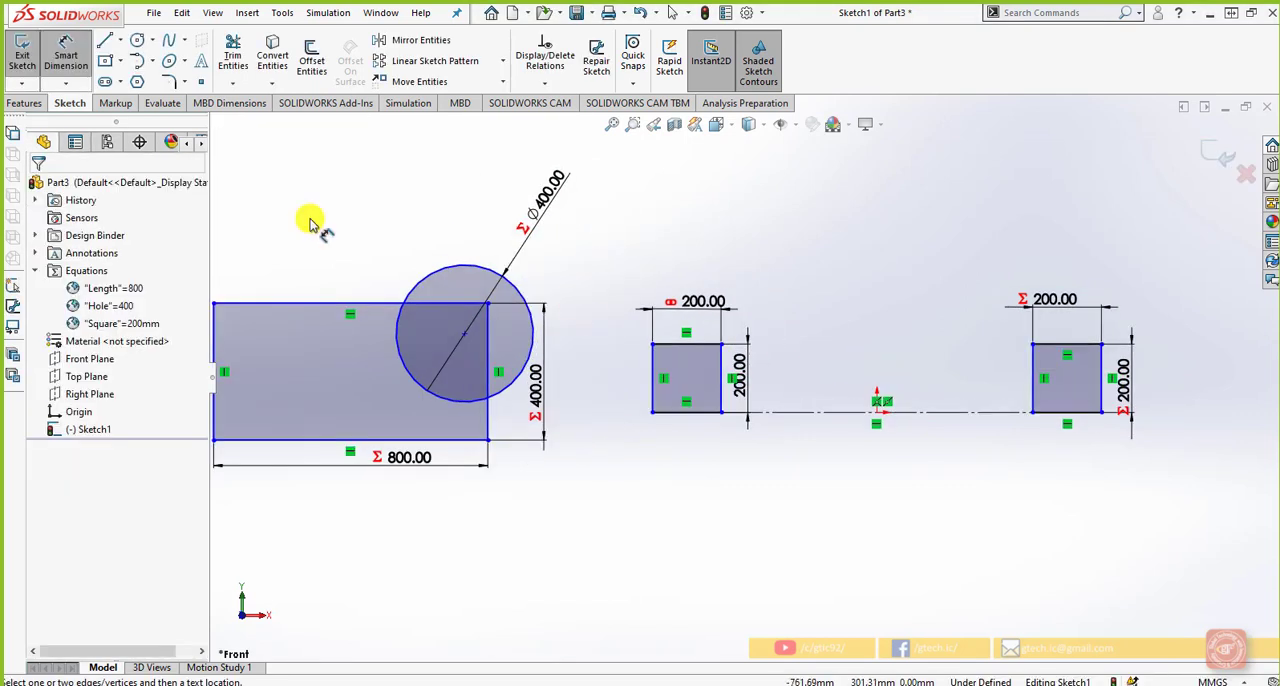
pyautogui.click(137, 40)
pyautogui.scroll(-2, 525, 385)
pyautogui.click(769, 375)
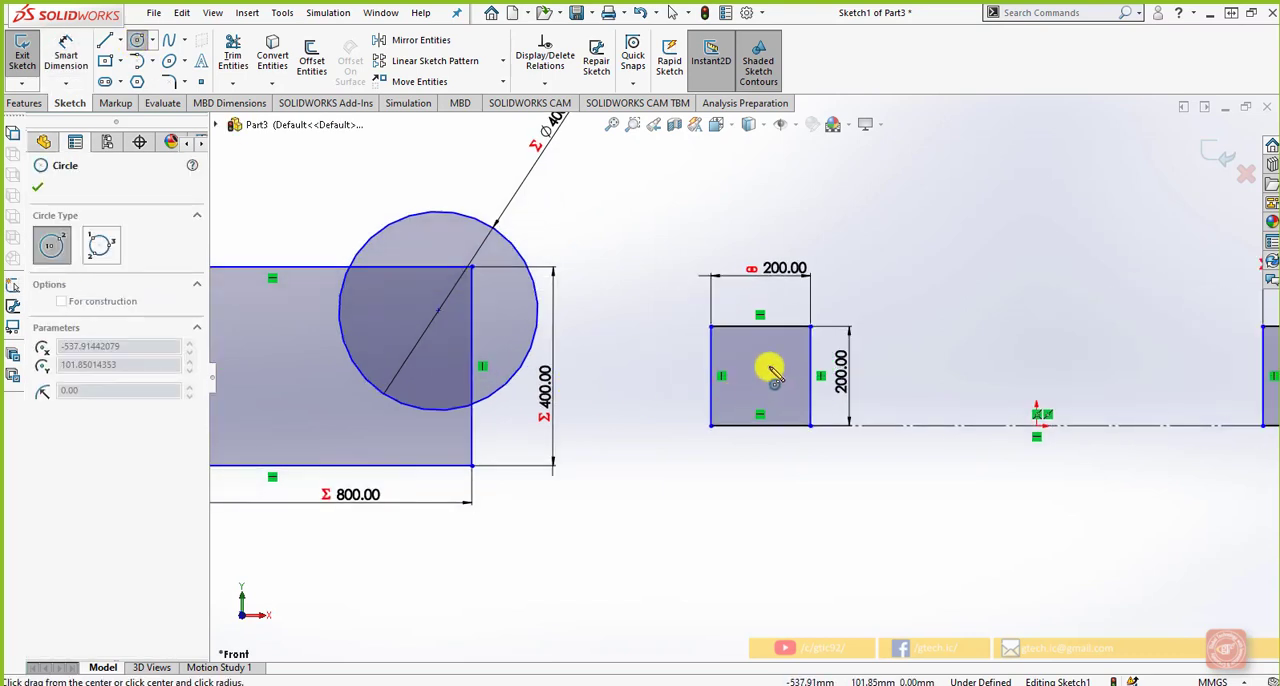
pyautogui.click(776, 361)
pyautogui.rightClick(826, 489)
pyautogui.click(828, 489)
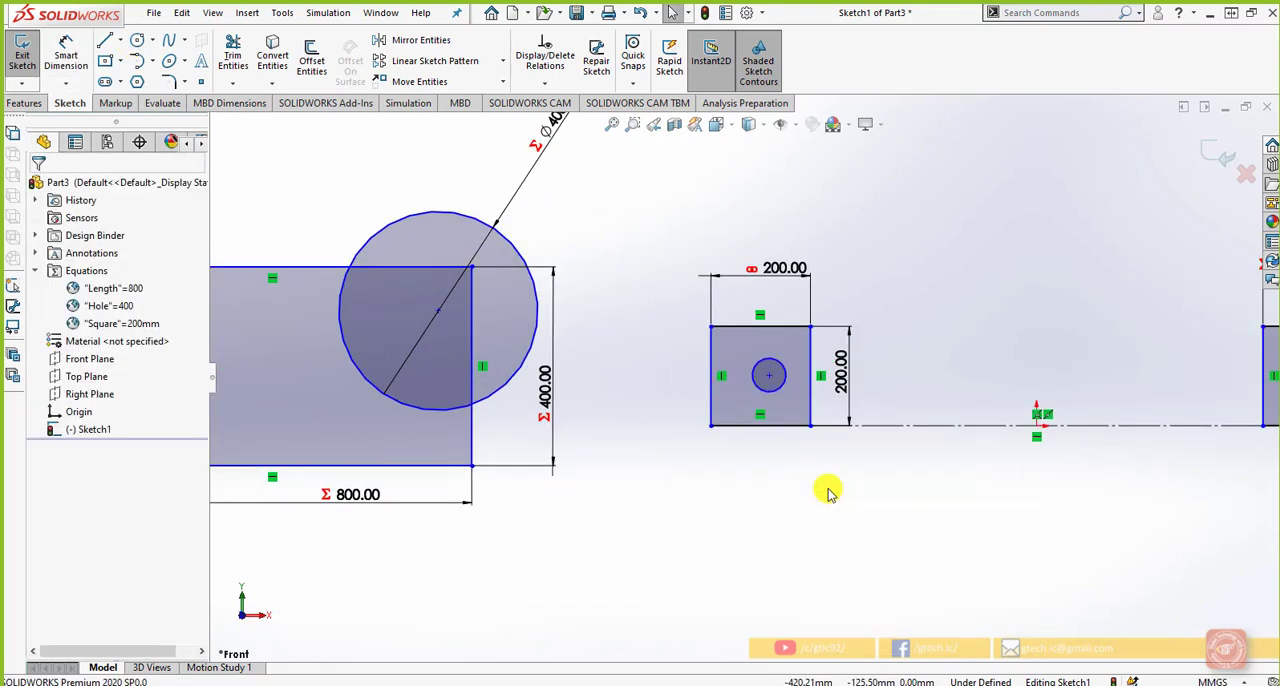
# Dimension the diameter of the small circle inside the 200 mm square and drive it with the equation =sin(45)*2
pyautogui.click(86, 270)
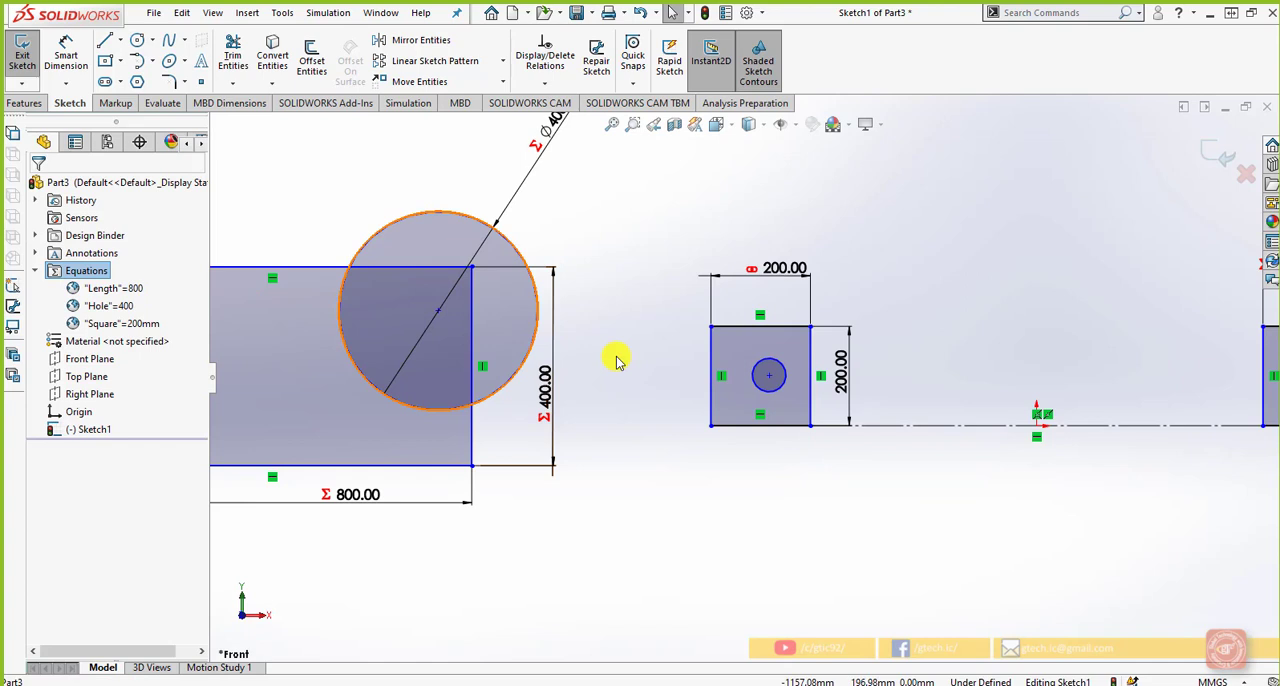
pyautogui.click(757, 375)
pyautogui.rightClick(757, 380)
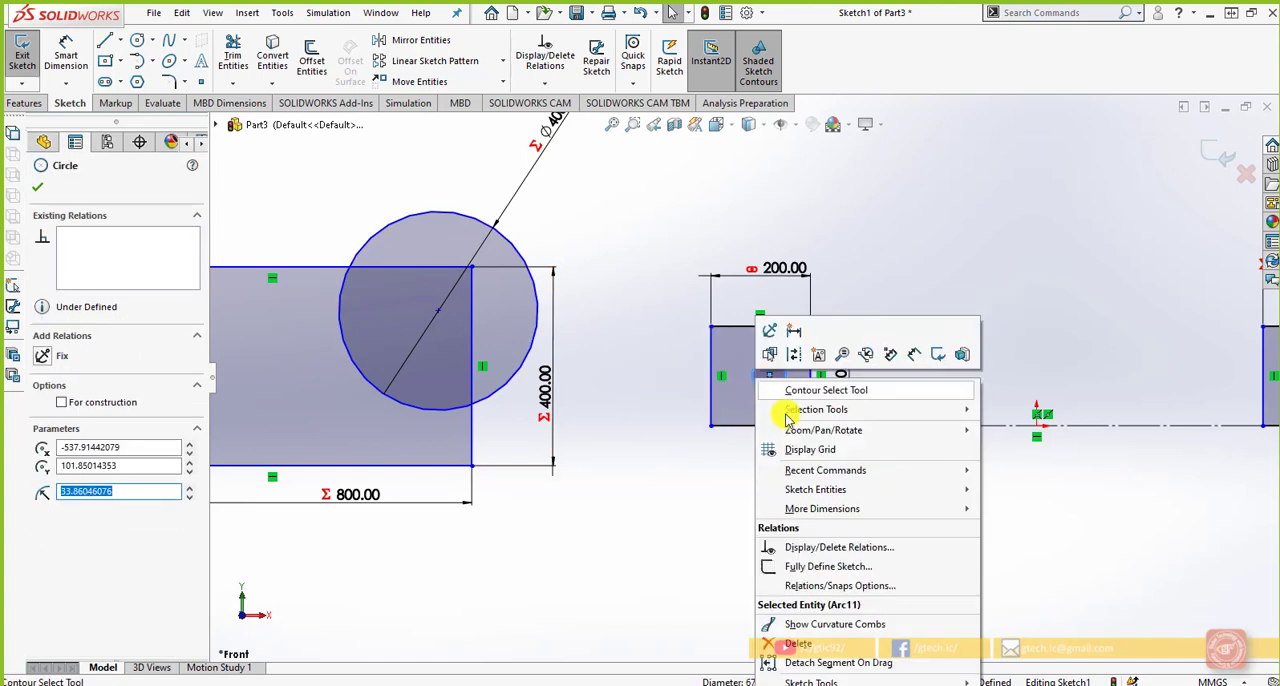
pyautogui.click(791, 333)
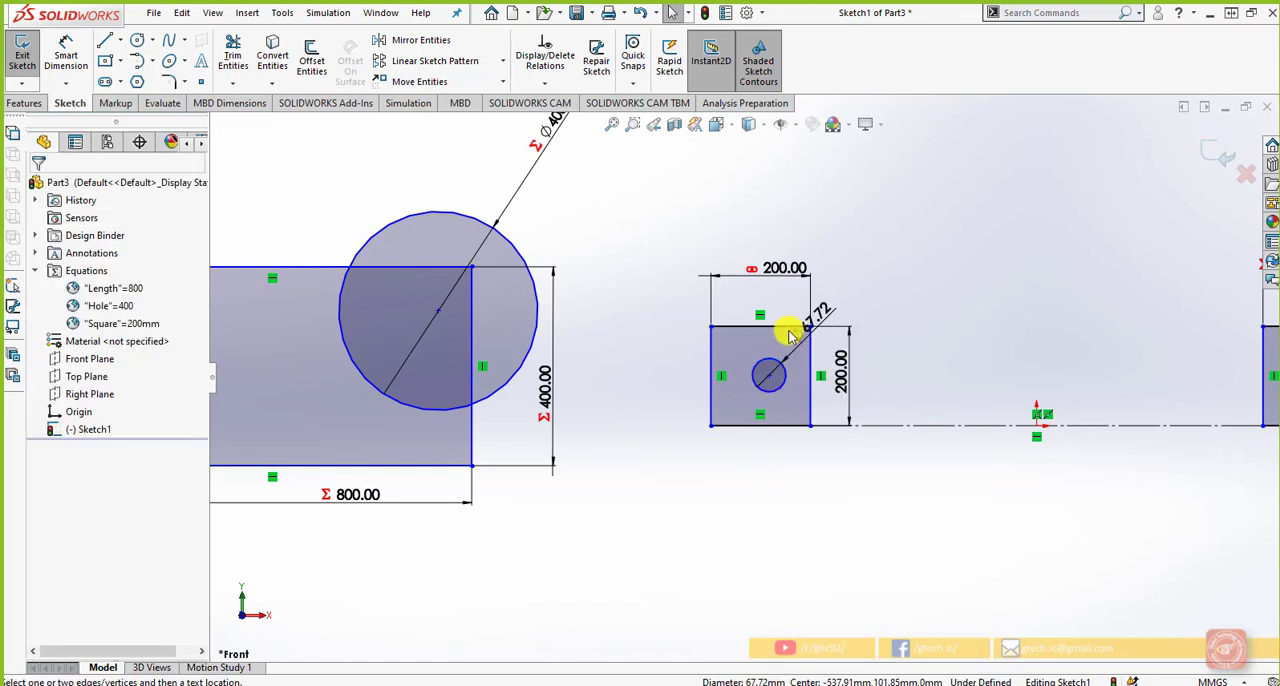
pyautogui.click(809, 338)
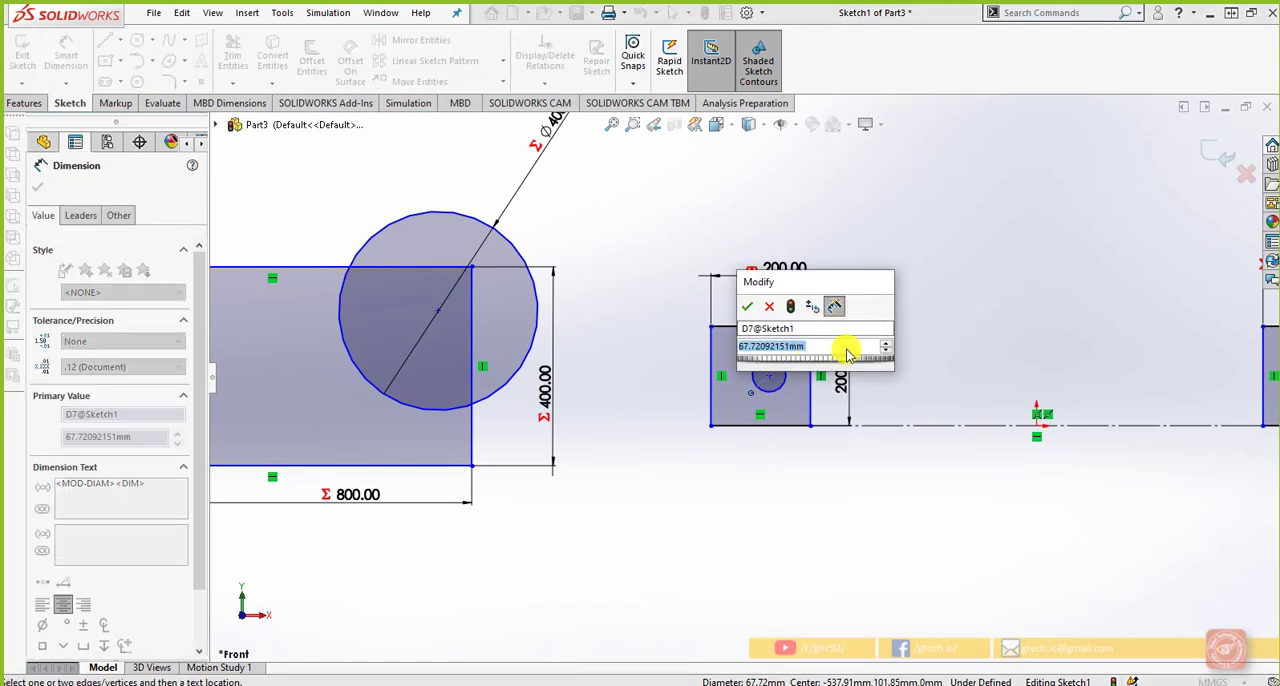
pyautogui.write('=')
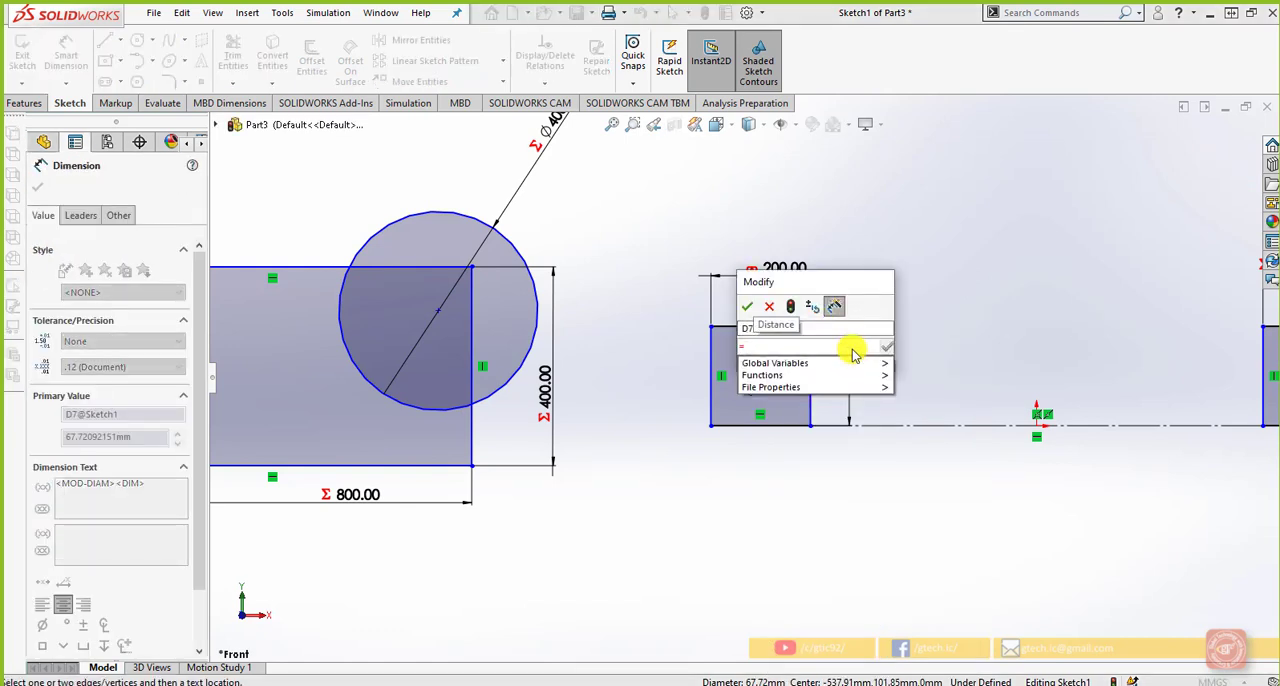
pyautogui.moveTo(858, 372)
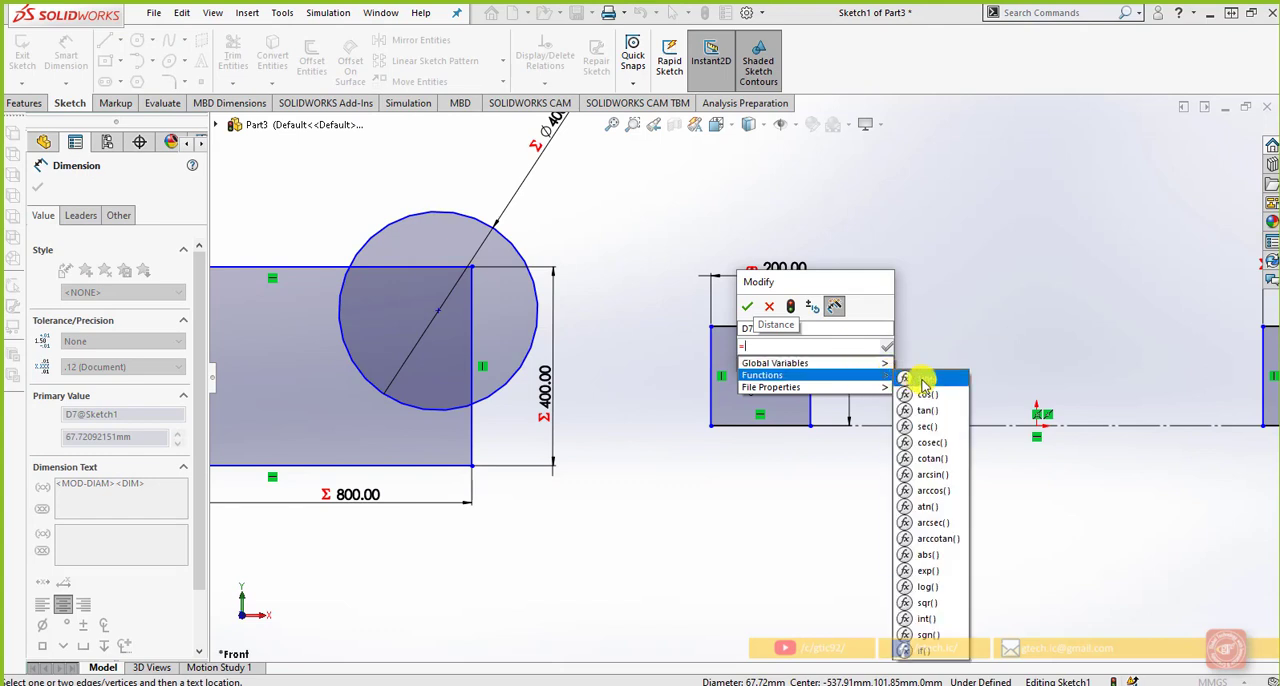
pyautogui.click(925, 380)
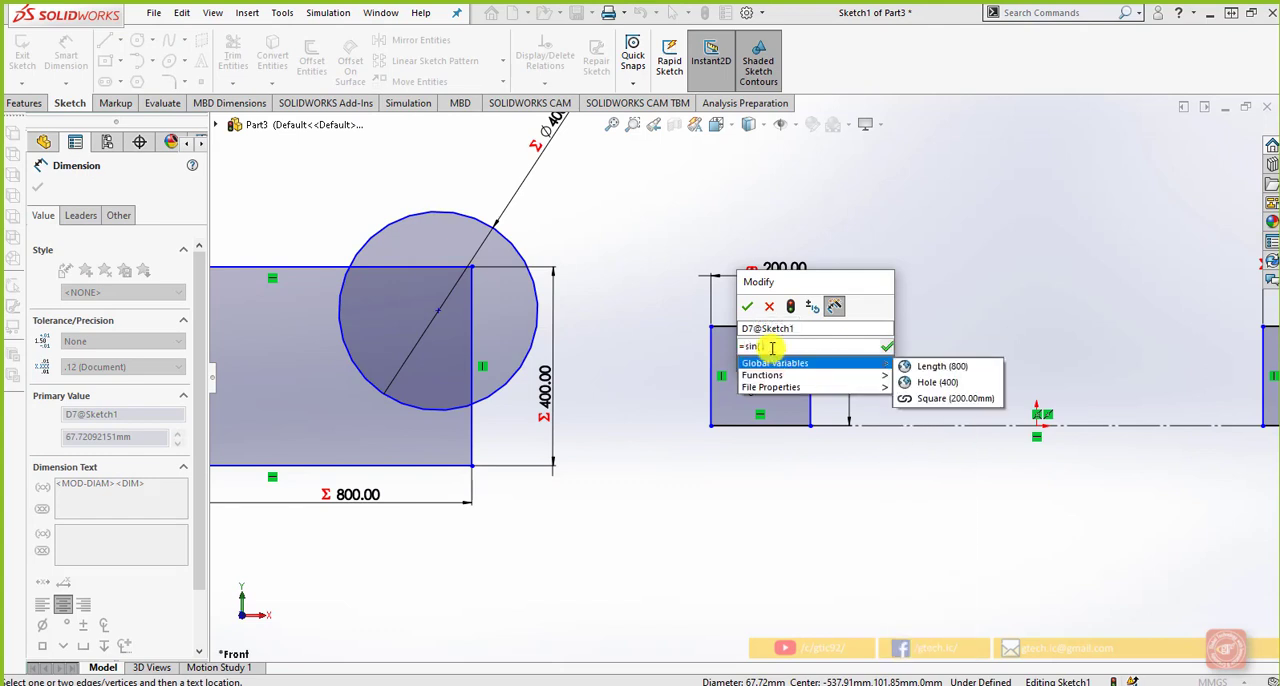
pyautogui.write('45')
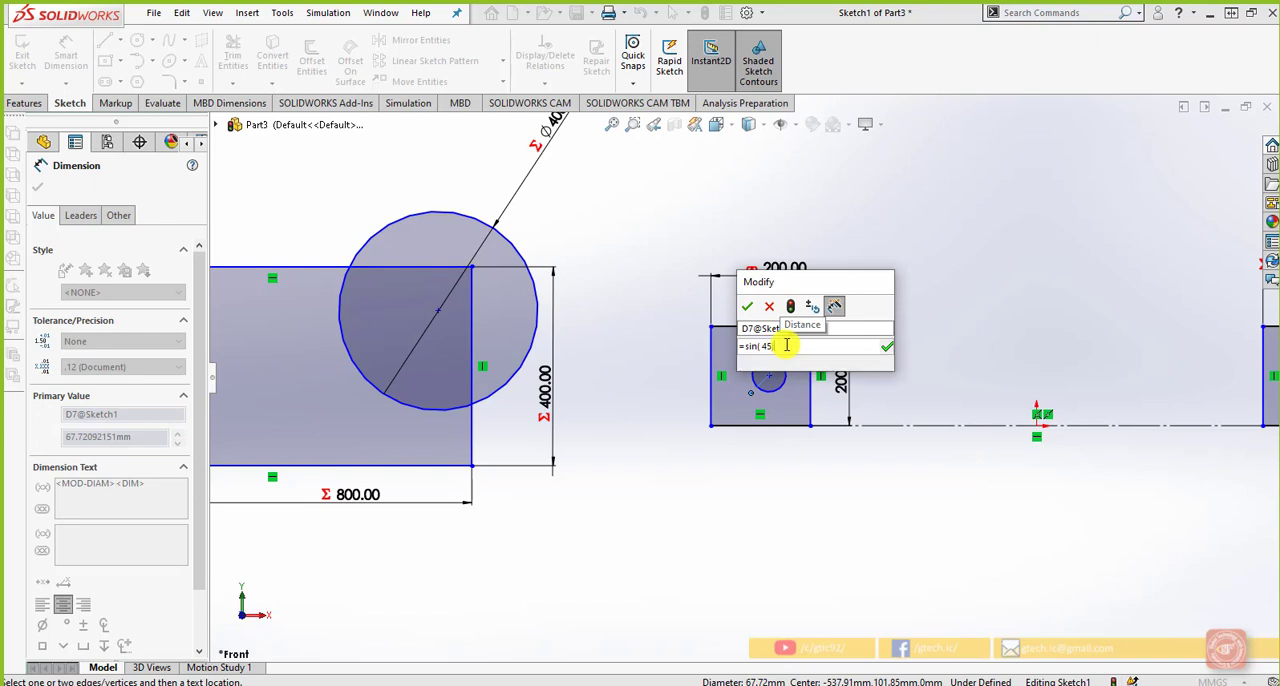
pyautogui.write('*2')
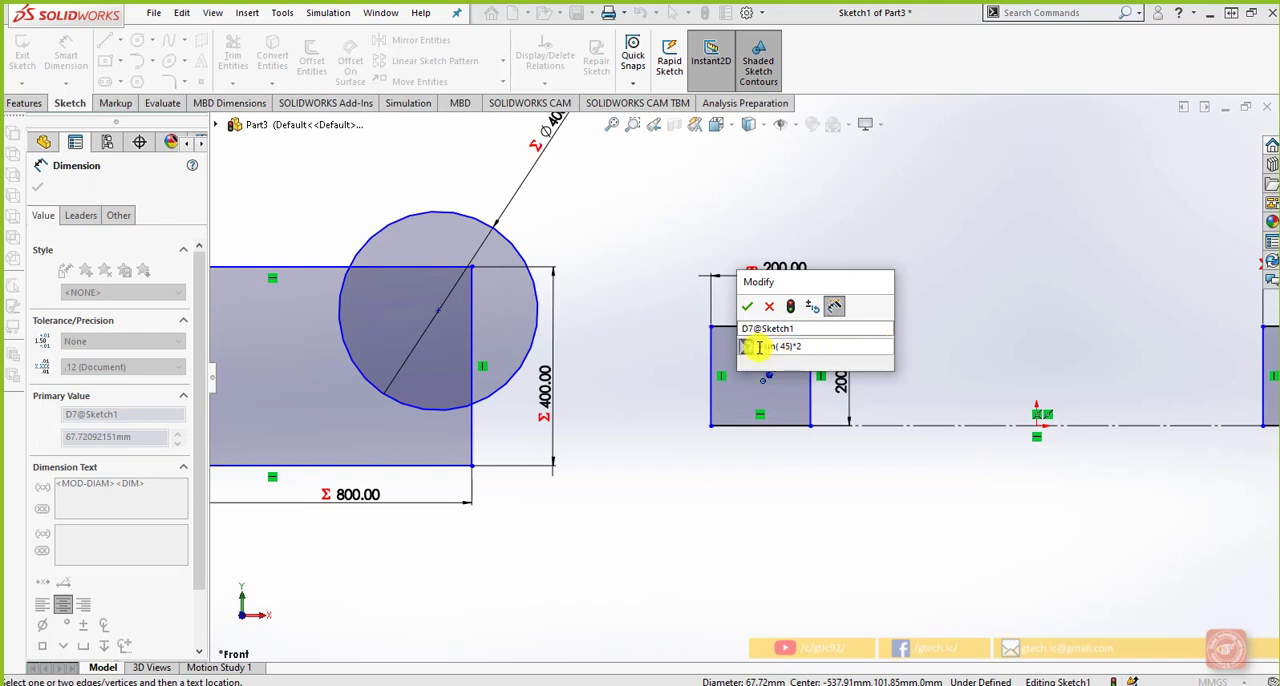
pyautogui.click(757, 312)
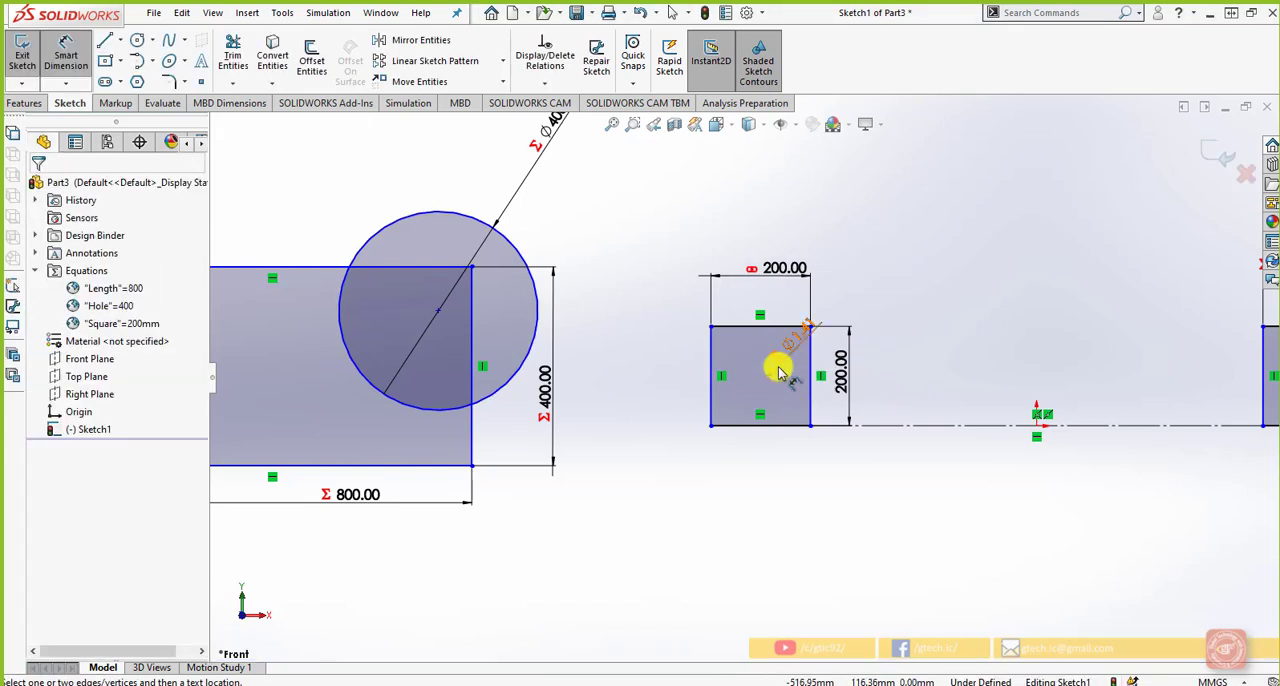
# Change the small circle's diameter equation to =sin(45)*50
pyautogui.scroll(5, 770, 378)
pyautogui.scroll(-3, 766, 368)
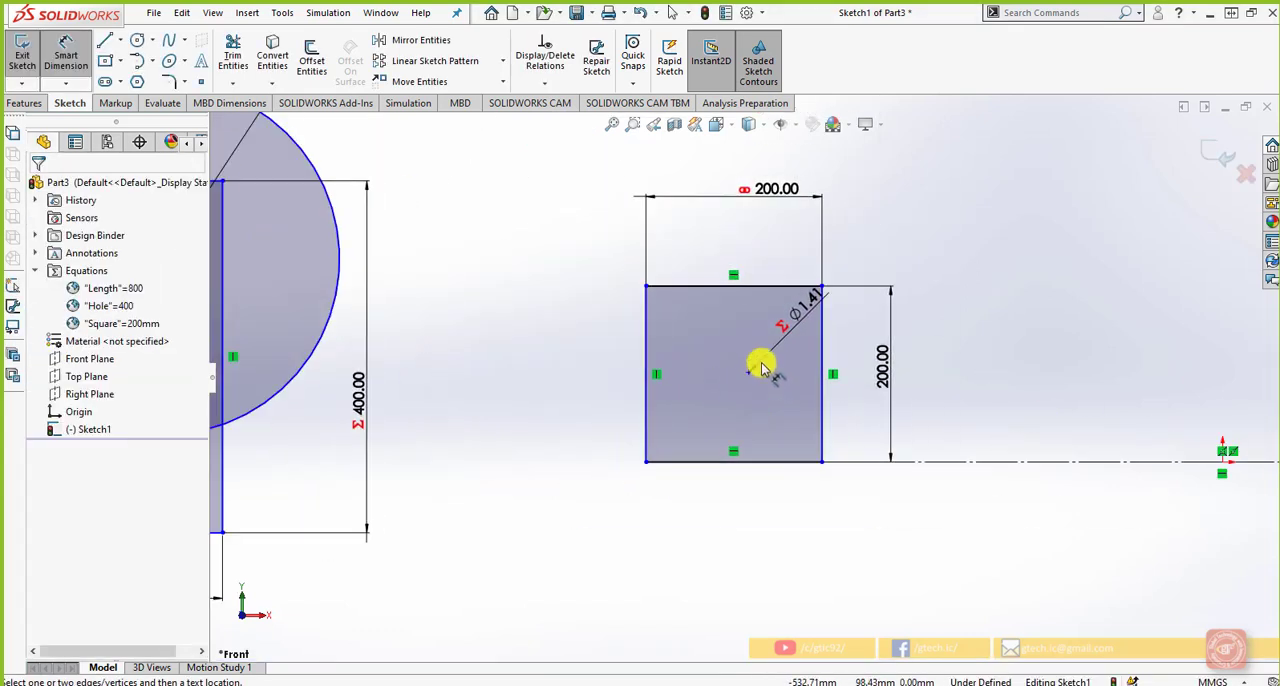
pyautogui.doubleClick(818, 305)
pyautogui.click(800, 318)
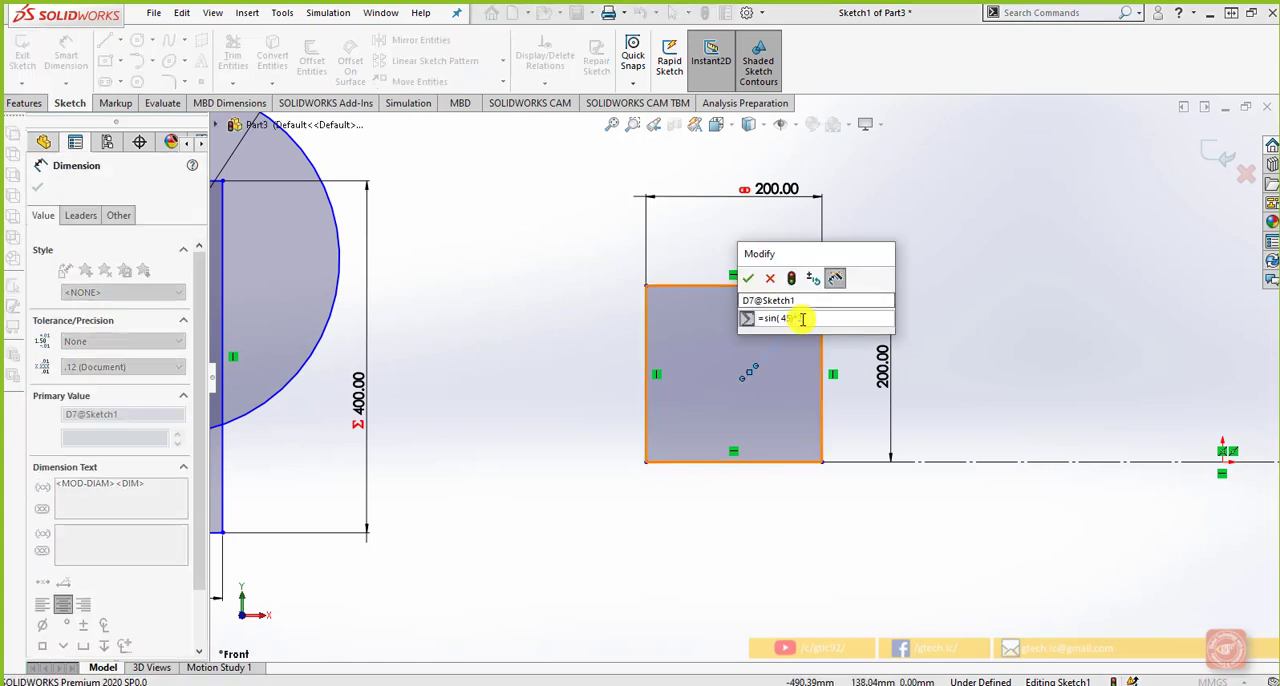
pyautogui.press('BackSpace')
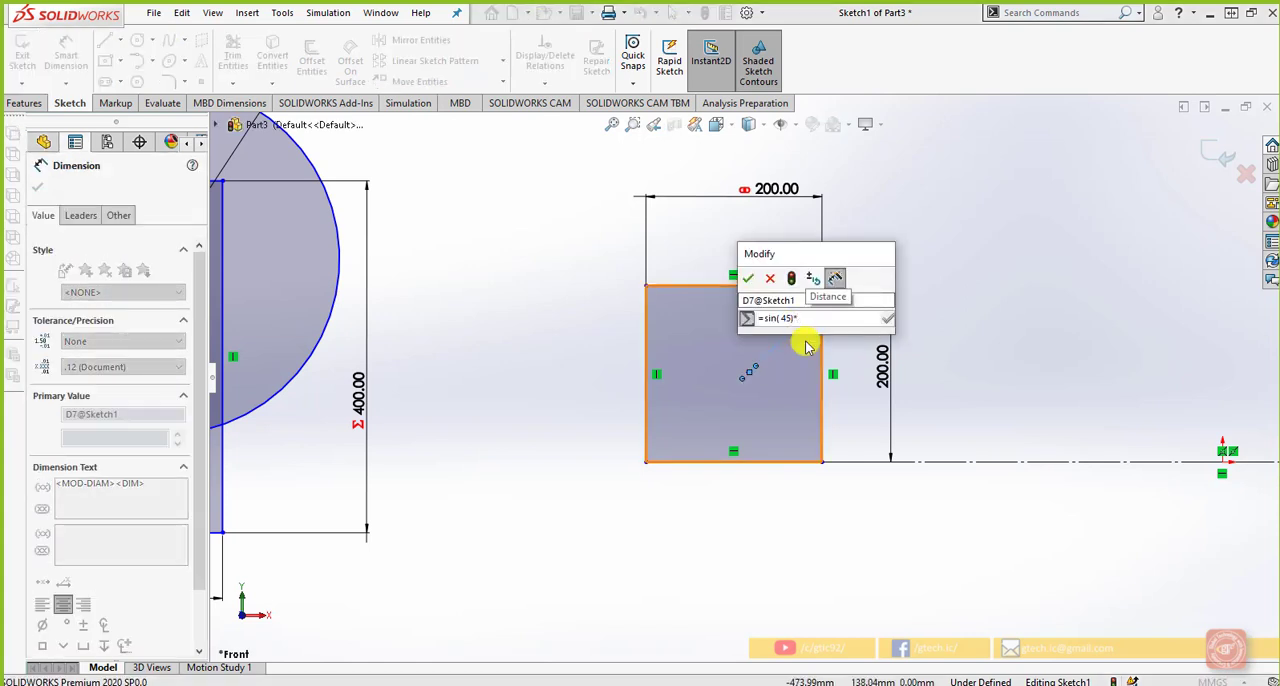
pyautogui.write('50')
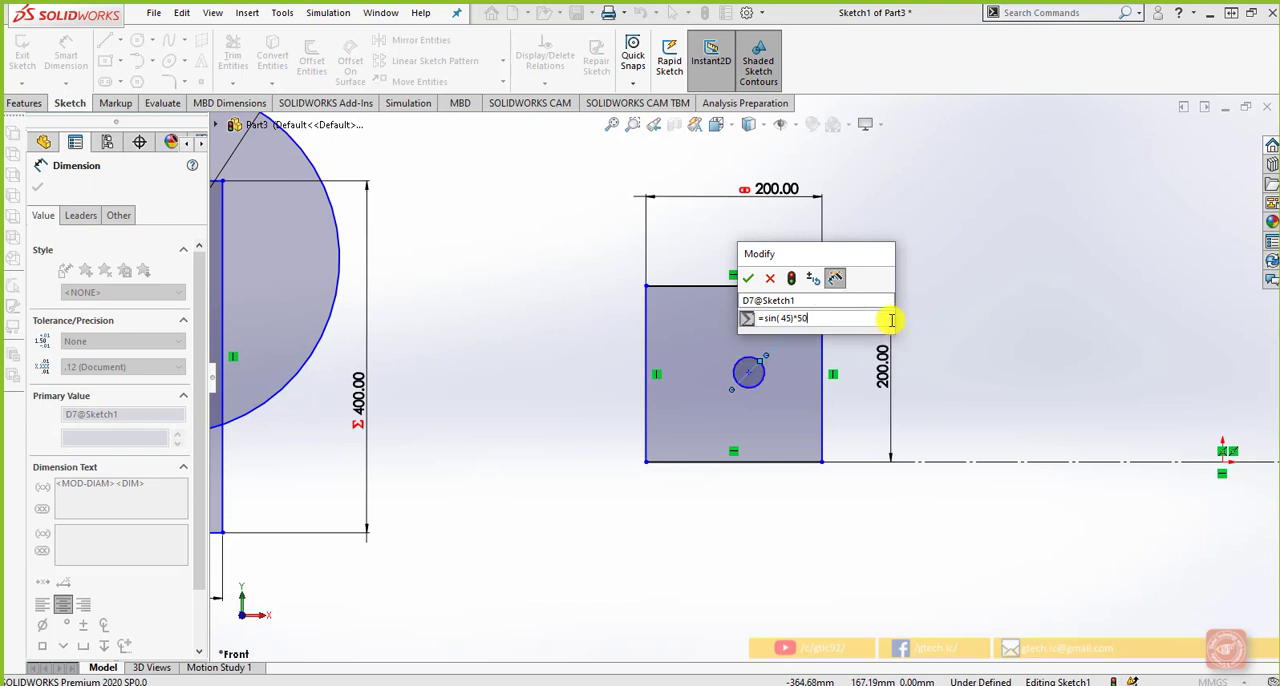
pyautogui.click(748, 278)
pyautogui.click(1023, 363)
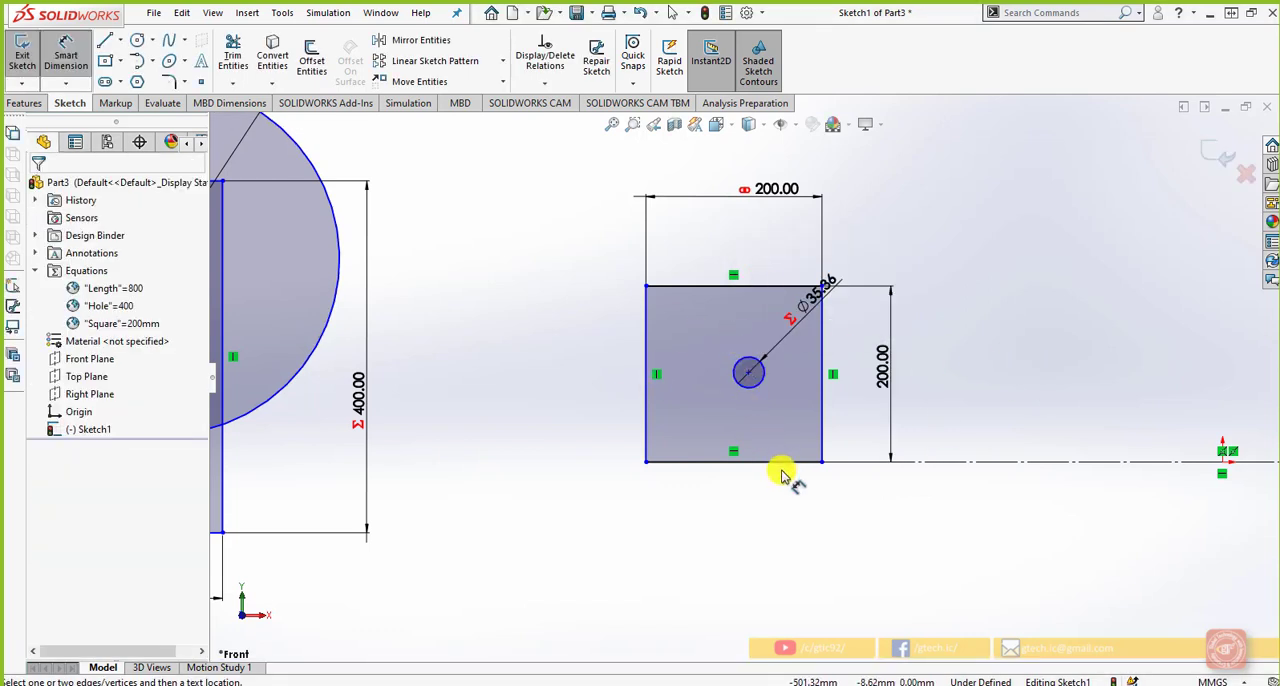
# Look over the whole sketch with its linked and equation-driven dimensions
pyautogui.scroll(6, 783, 476)
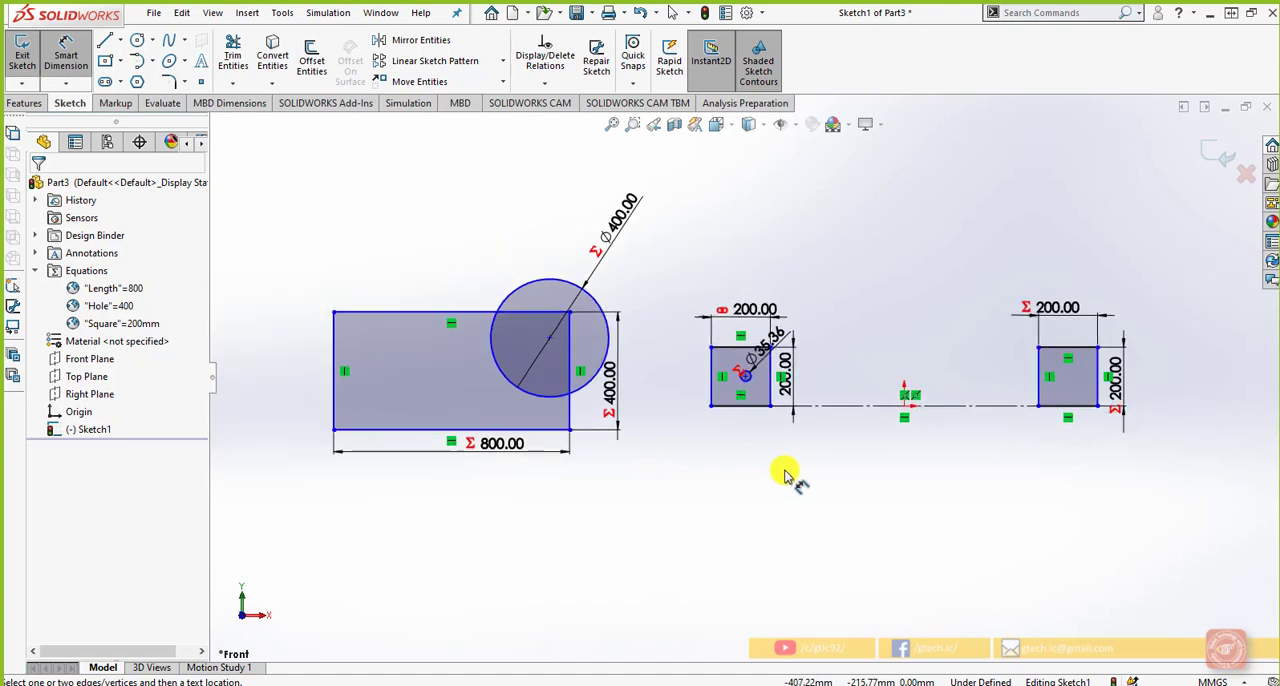
pyautogui.scroll(2, 783, 476)
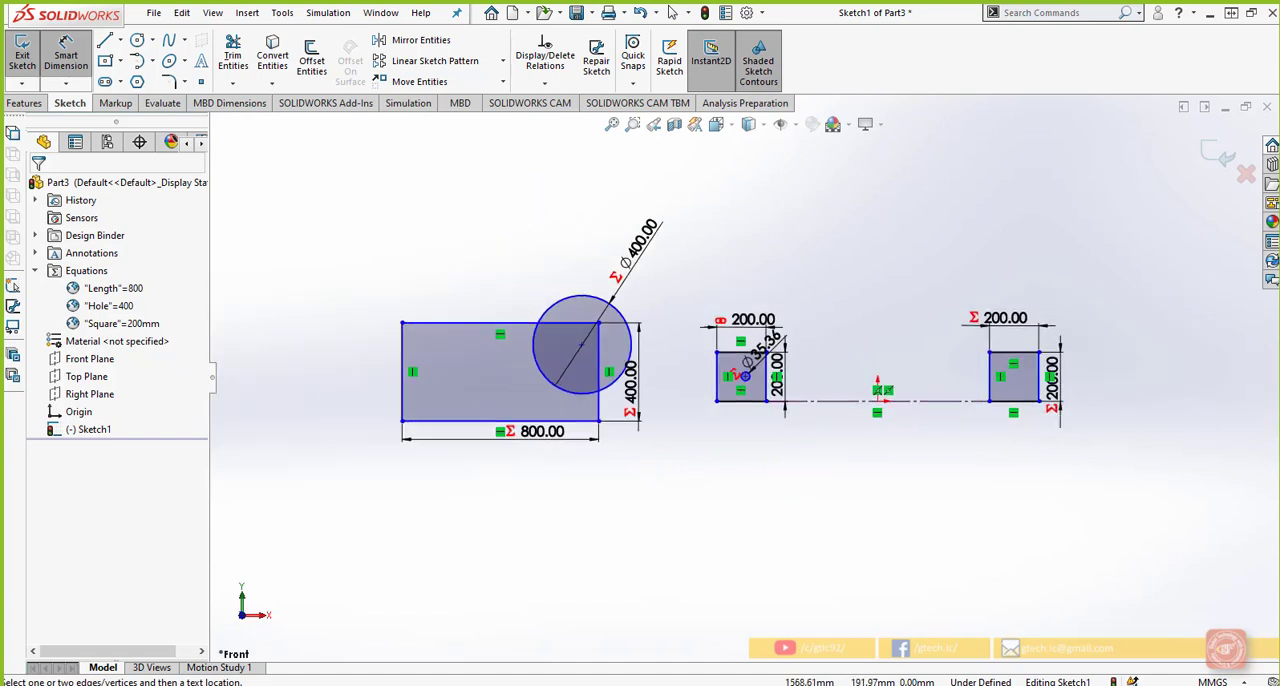
pyautogui.scroll(1, 811, 486)
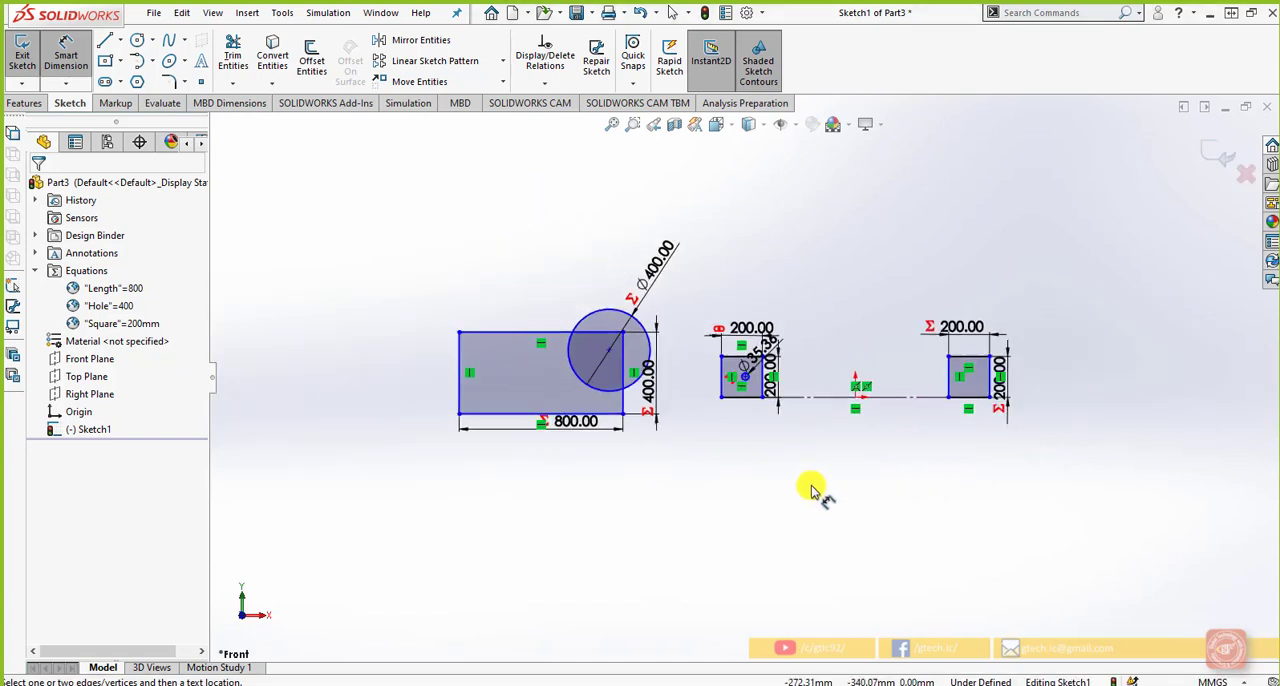
pyautogui.scroll(-1, 811, 473)
pyautogui.scroll(-2, 810, 476)
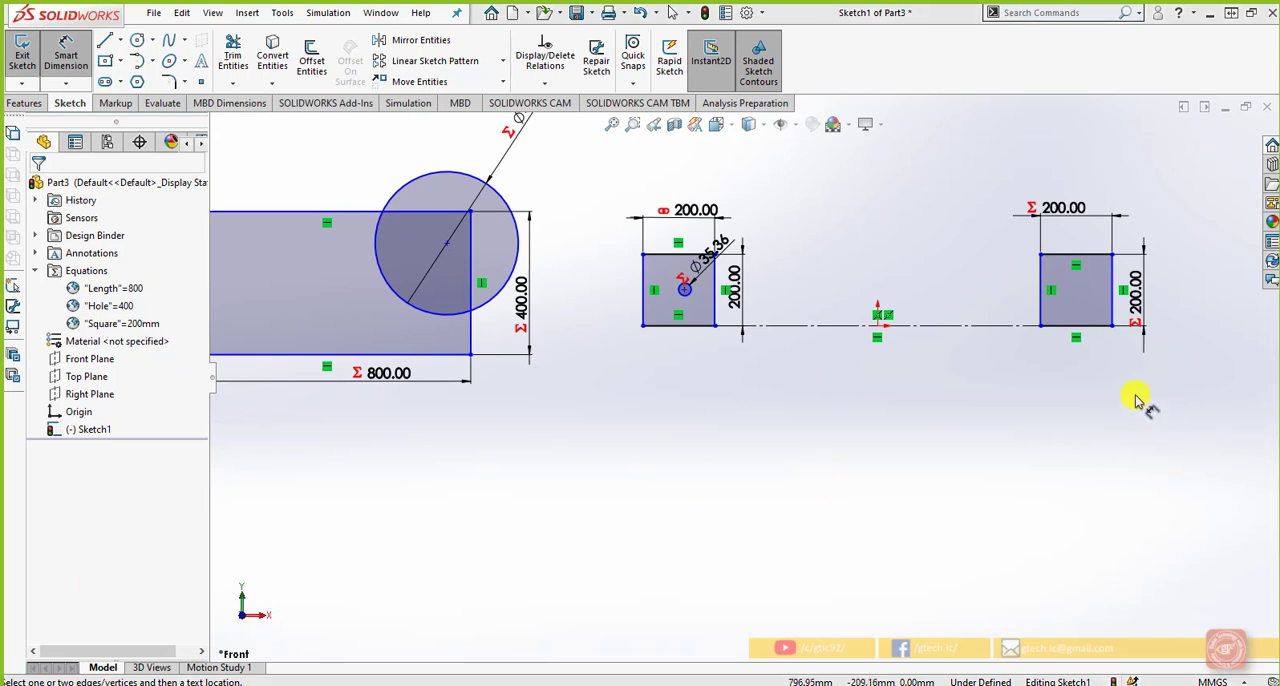
pyautogui.press('z')
pyautogui.scroll(2, 977, 423)
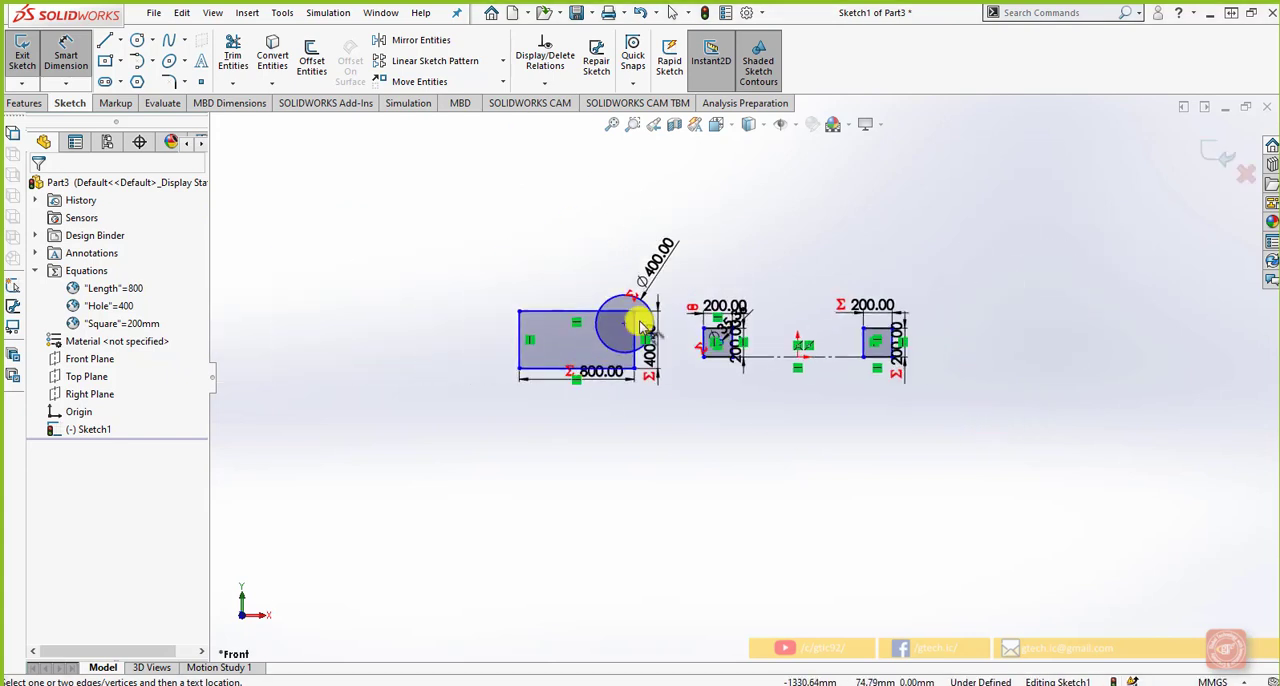
pyautogui.scroll(-4, 644, 318)
pyautogui.scroll(2, 500, 316)
pyautogui.scroll(-3, 412, 271)
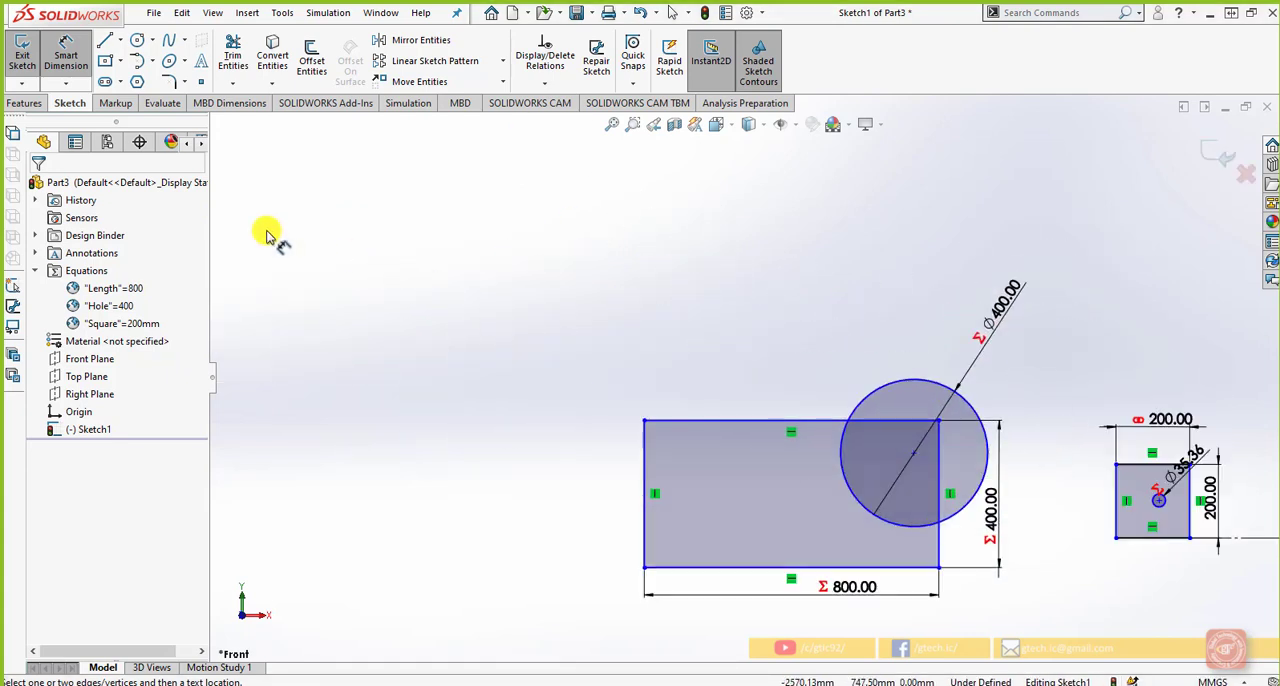
# Examine the option for on-screen numeric input on entity creation in the sketch system options and accept the options
pyautogui.click(106, 41)
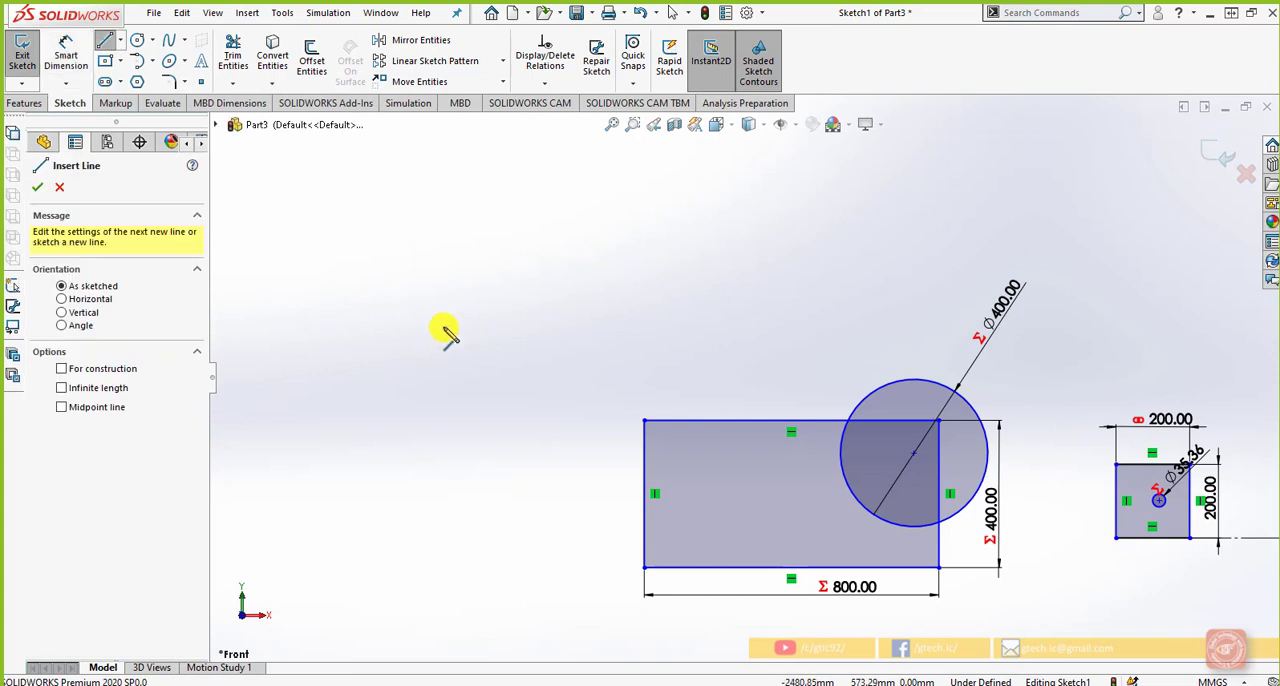
pyautogui.press('Escape')
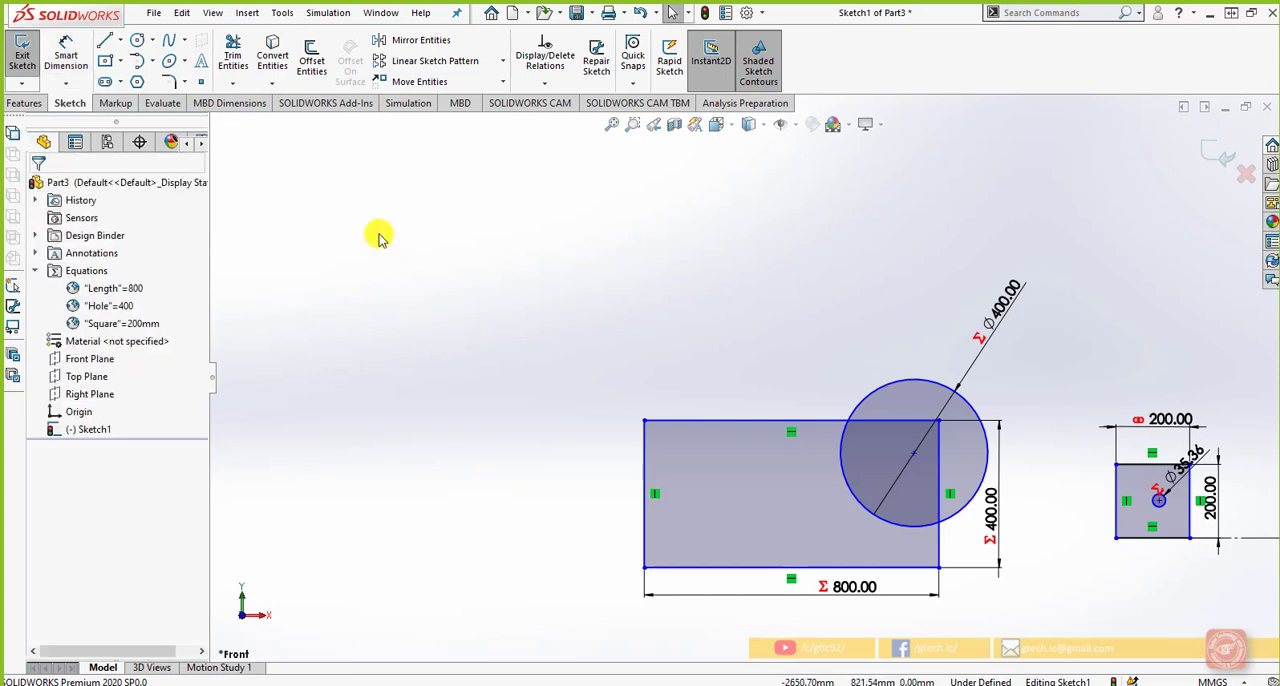
pyautogui.rightClick(300, 200)
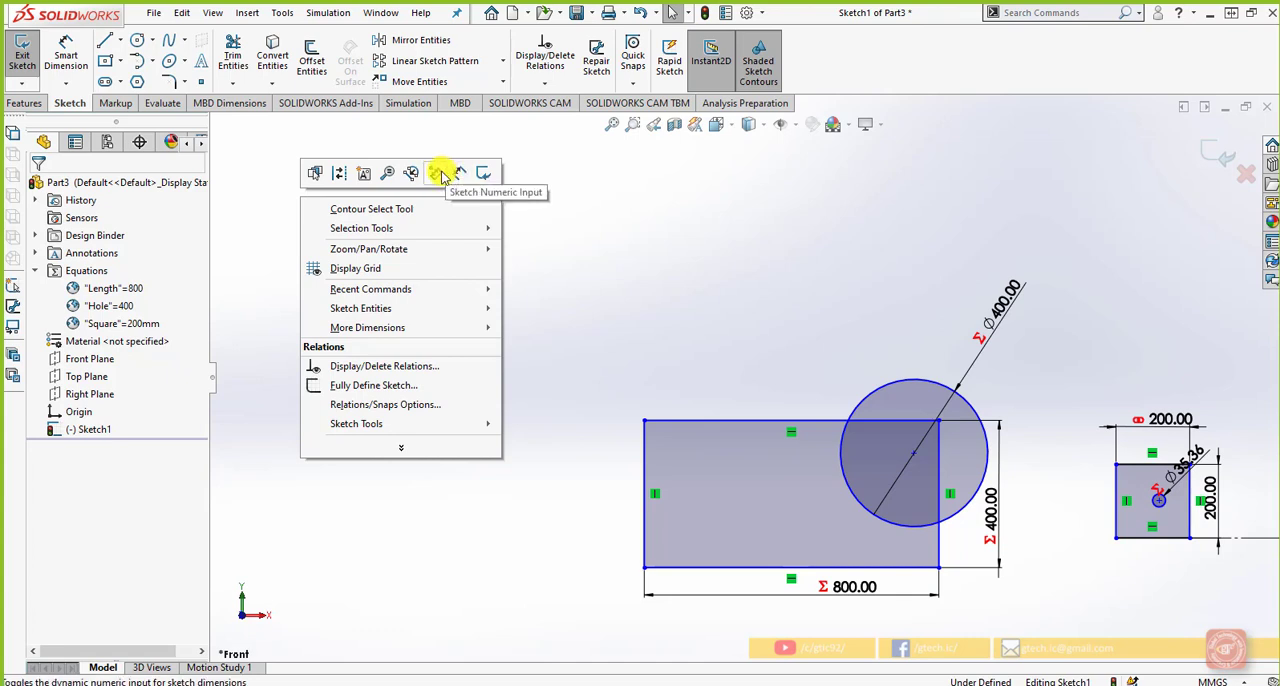
pyautogui.click(750, 11)
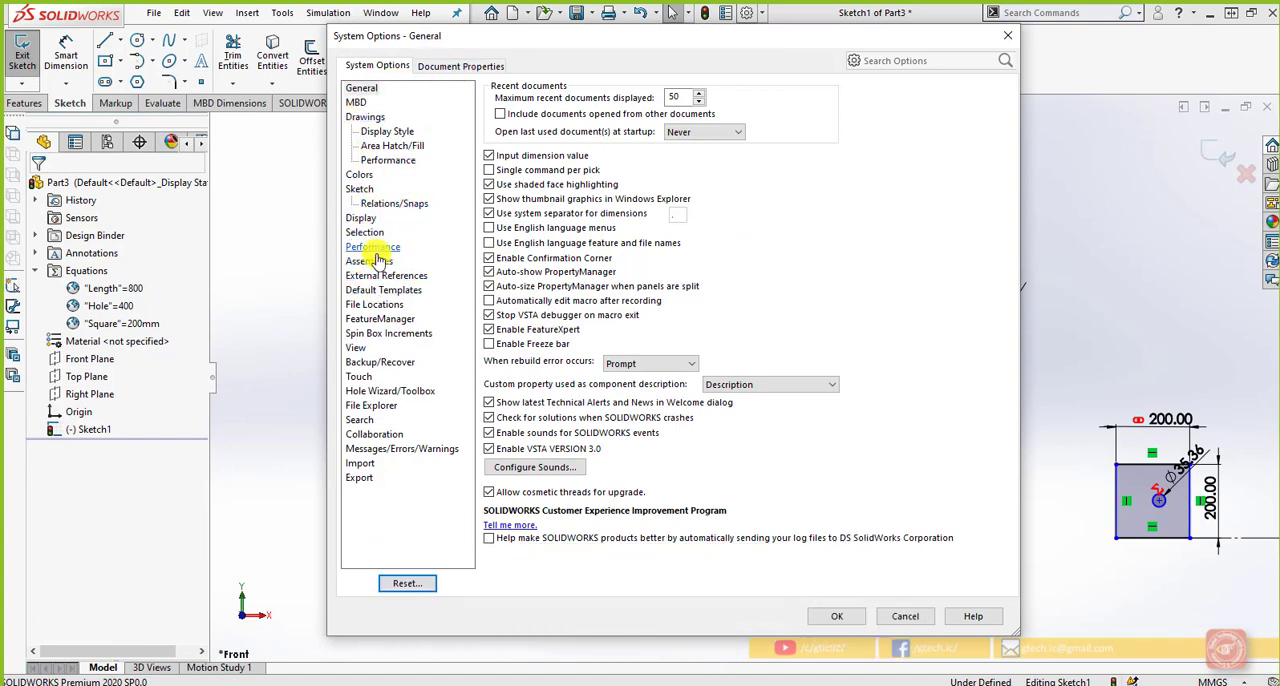
pyautogui.click(361, 190)
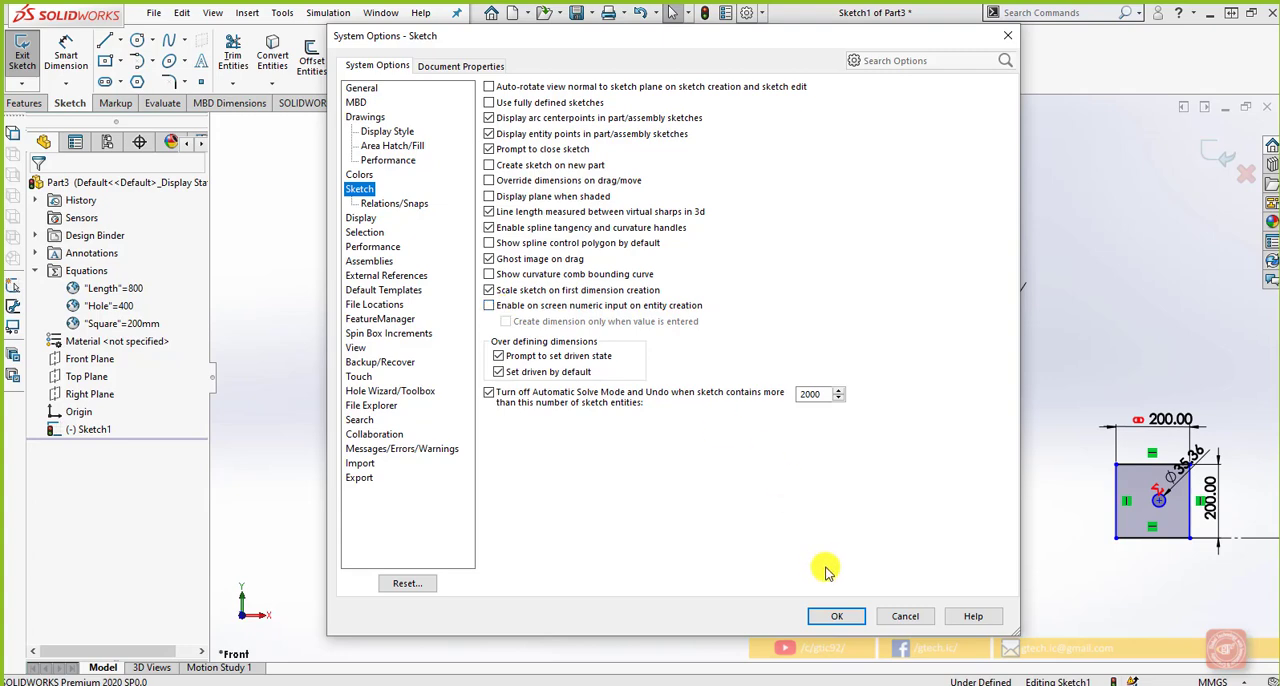
pyautogui.click(837, 616)
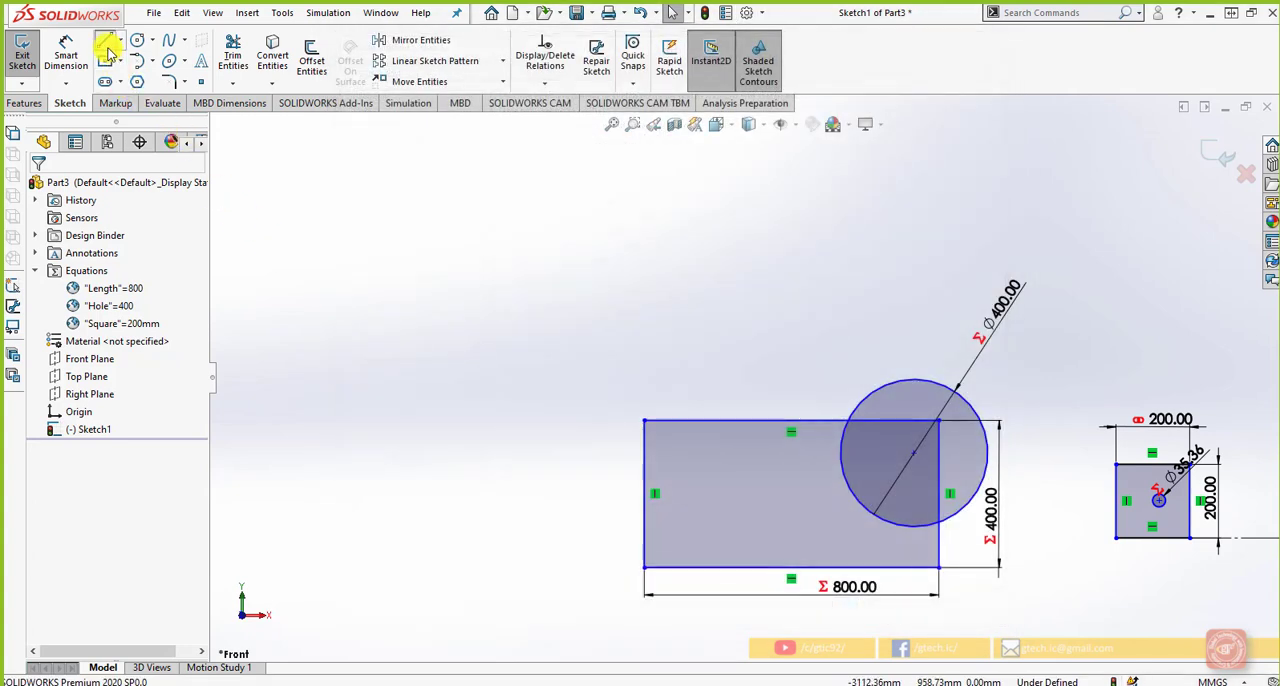
# Sketch a closed four-line outline with a slanted lower edge in the empty area above the large rectangle, about 392 mm wide and up to 353 mm high
pyautogui.click(104, 40)
pyautogui.click(341, 299)
pyautogui.click(341, 187)
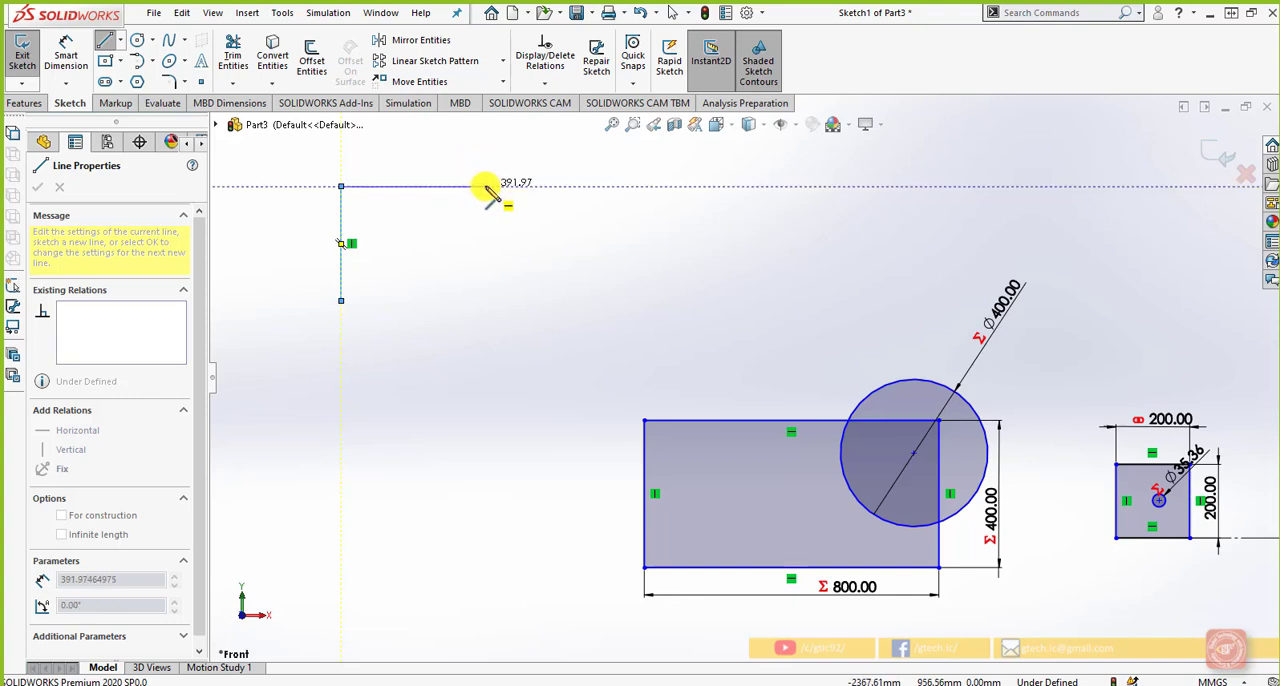
pyautogui.click(485, 186)
pyautogui.click(485, 316)
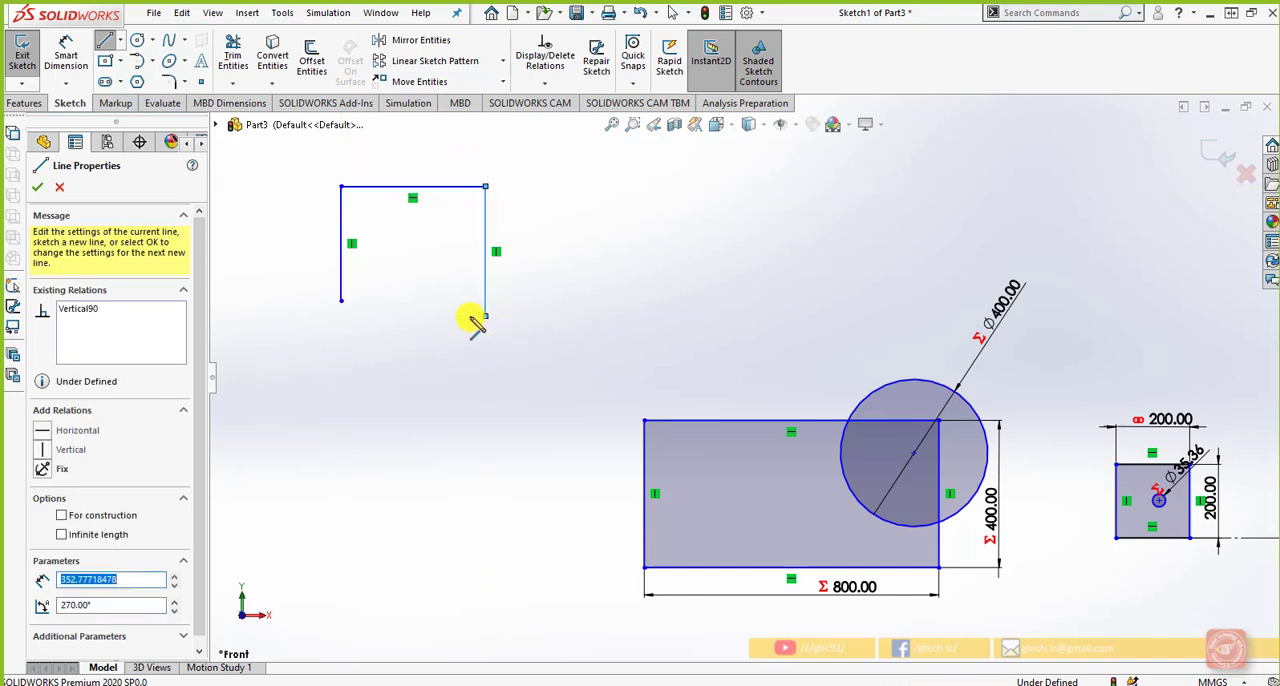
pyautogui.click(341, 300)
pyautogui.press('Escape')
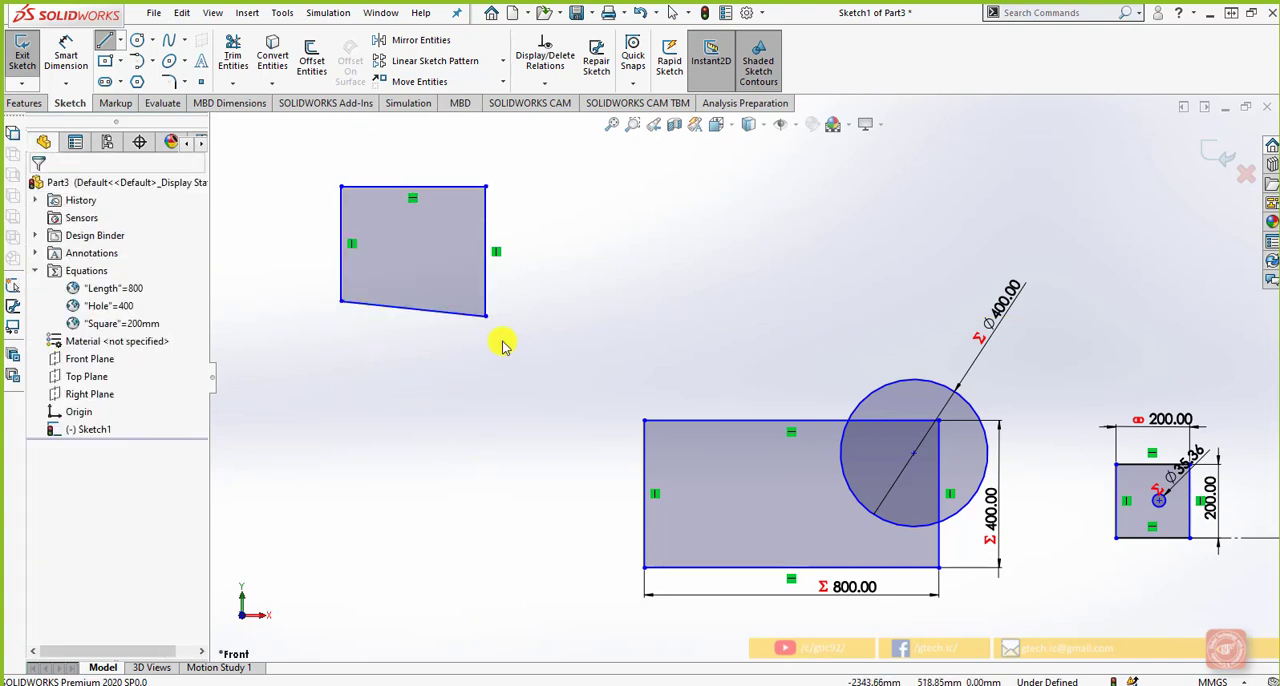
# Turn on Sketch Numeric Input and sketch a 340 mm vertical line with a 350 mm horizontal line from its upper end, above the large rectangle
pyautogui.rightClick(630, 229)
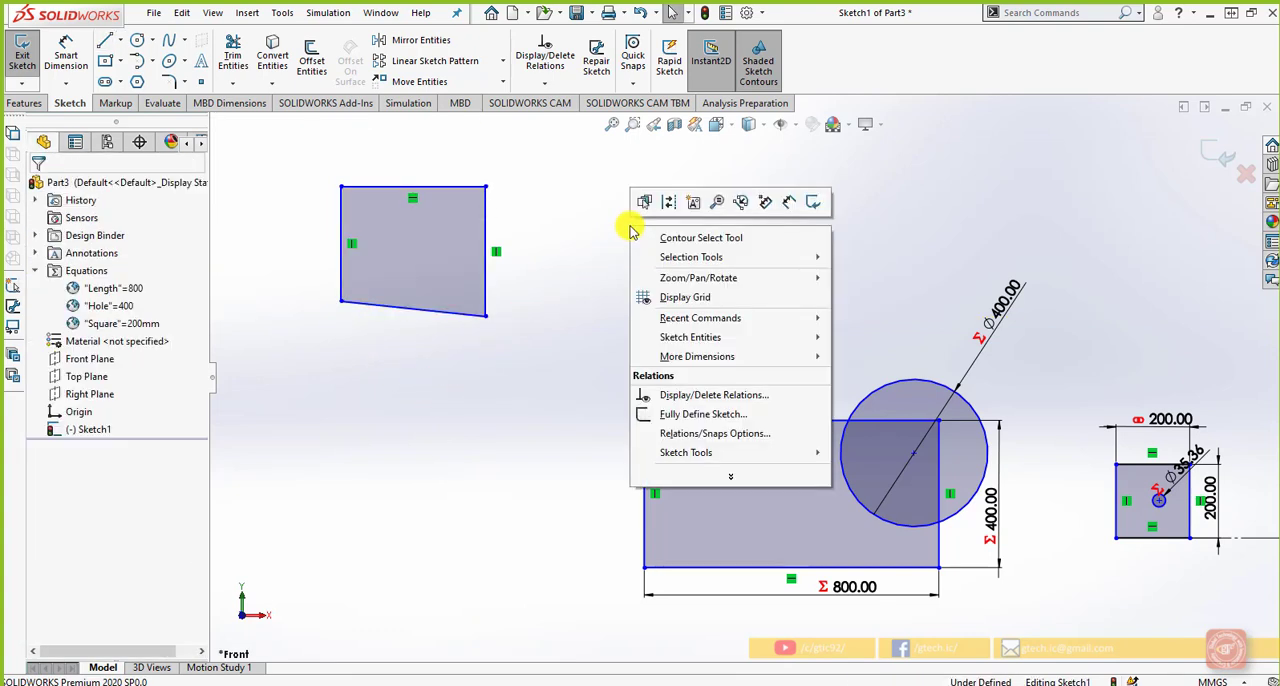
pyautogui.click(764, 204)
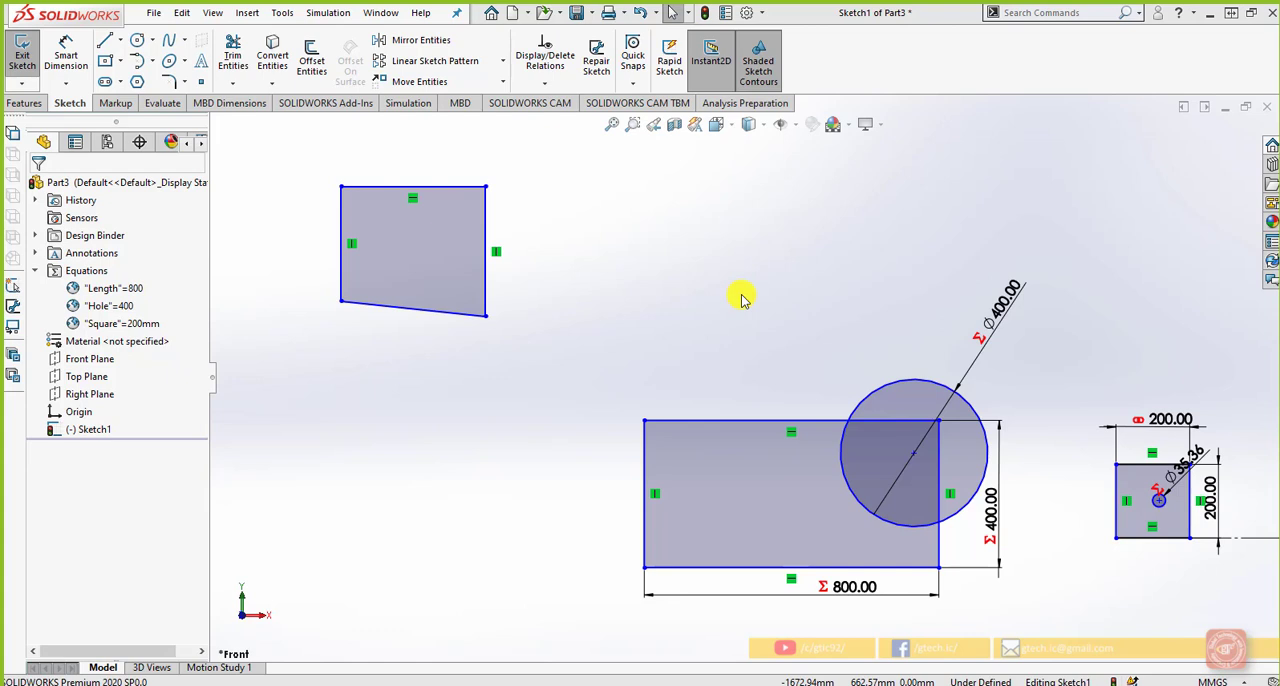
pyautogui.click(105, 41)
pyautogui.click(688, 325)
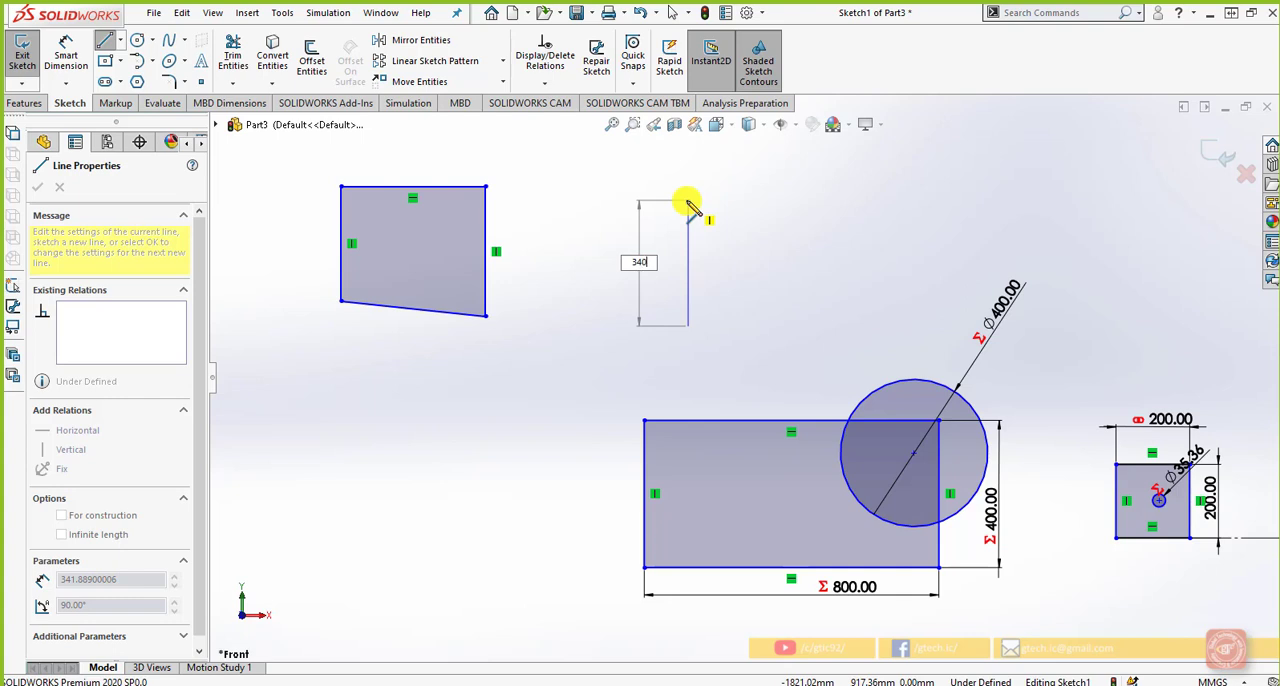
pyautogui.press('Return')
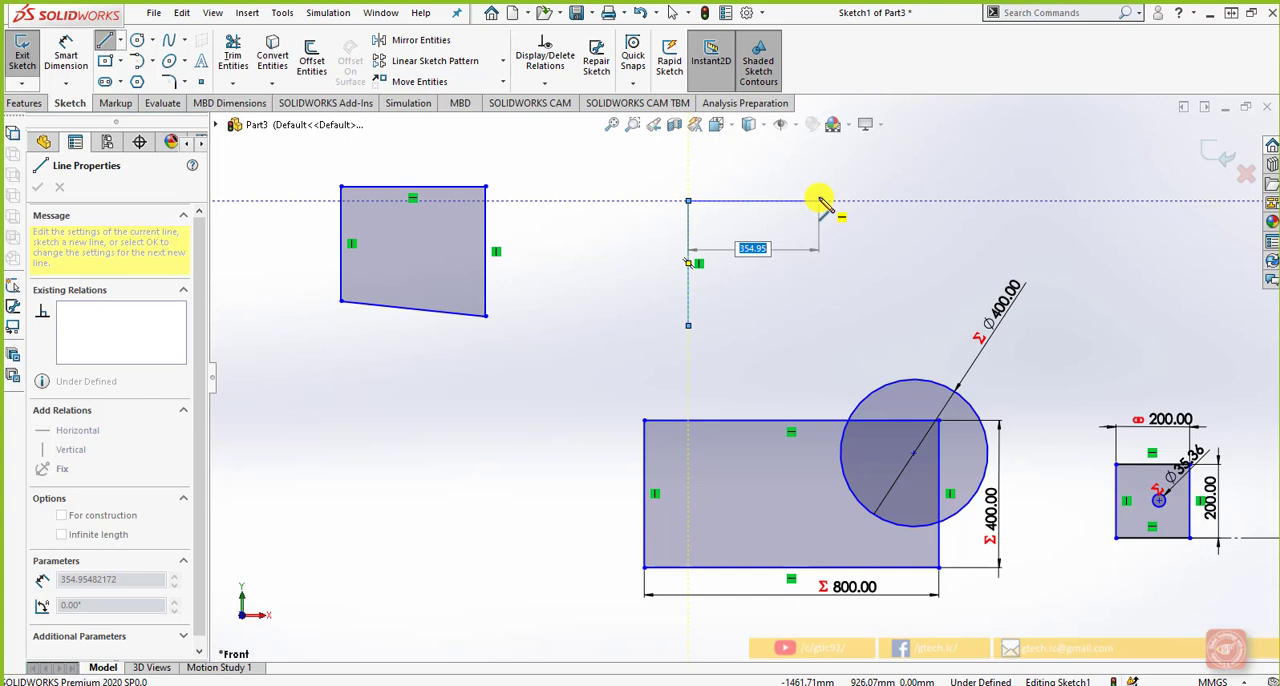
pyautogui.write('0')
pyautogui.press('Return')
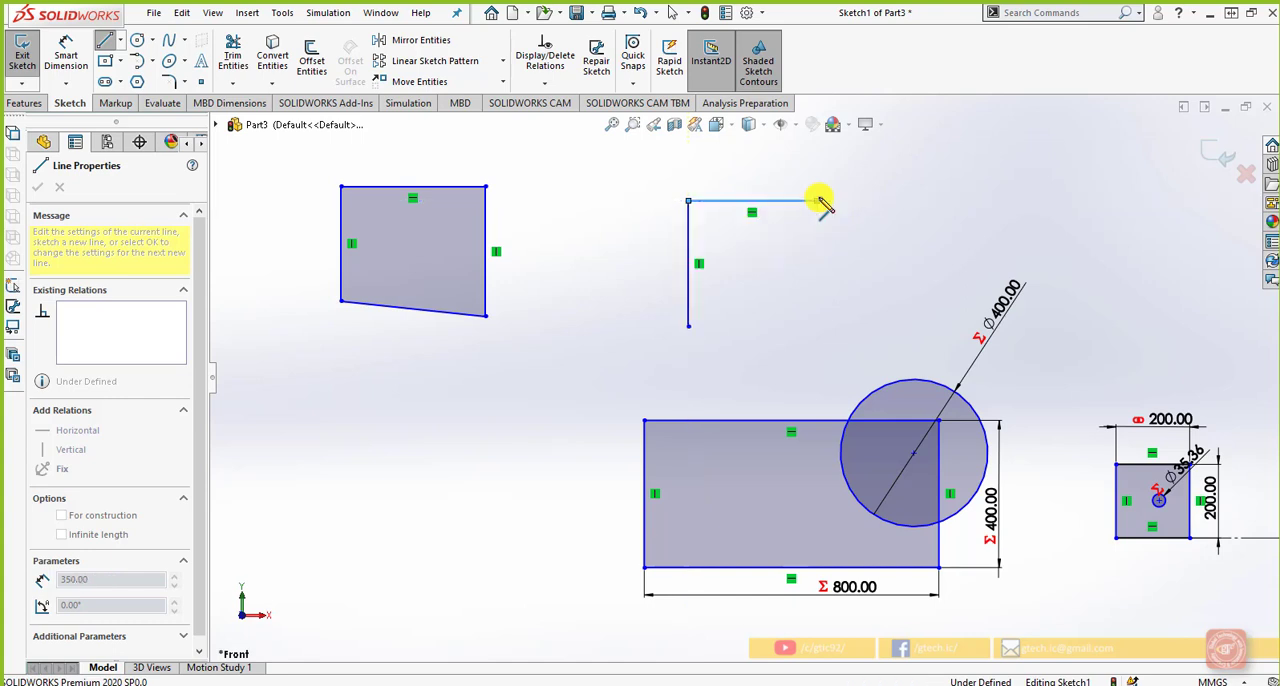
pyautogui.press('Escape')
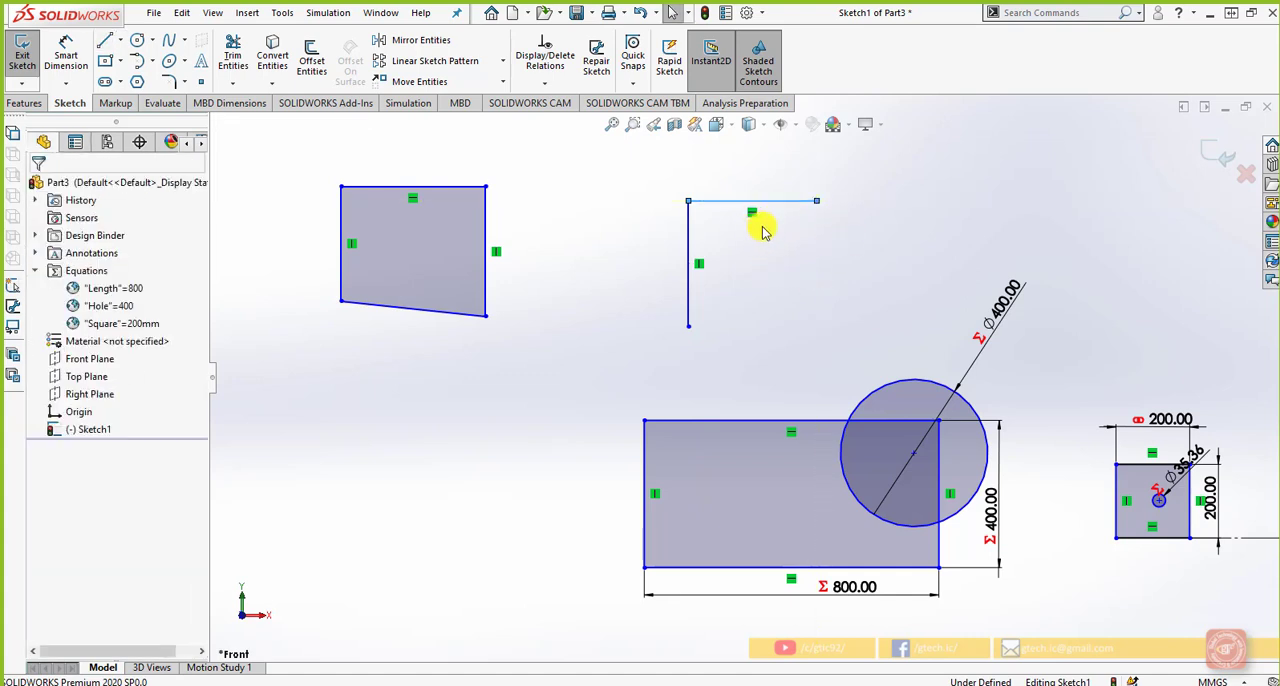
# Enable creating dimensions only when a value is entered in the sketch system options and accept the options
pyautogui.scroll(-2, 757, 245)
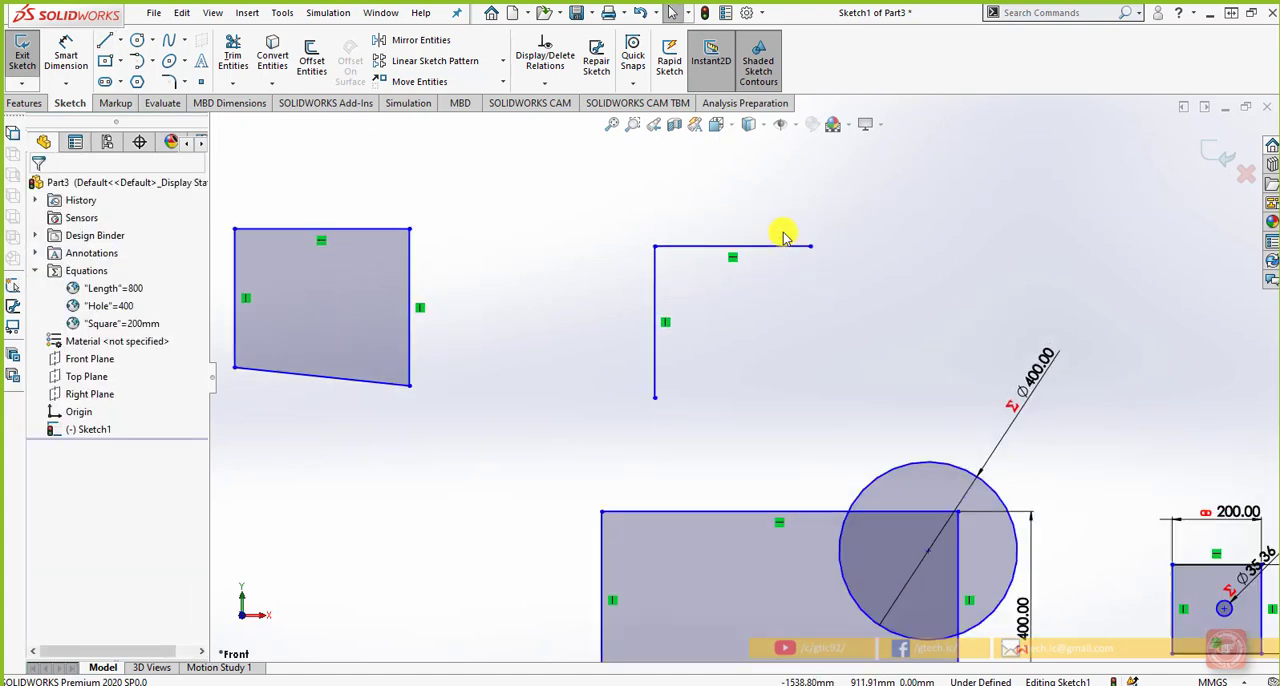
pyautogui.click(746, 12)
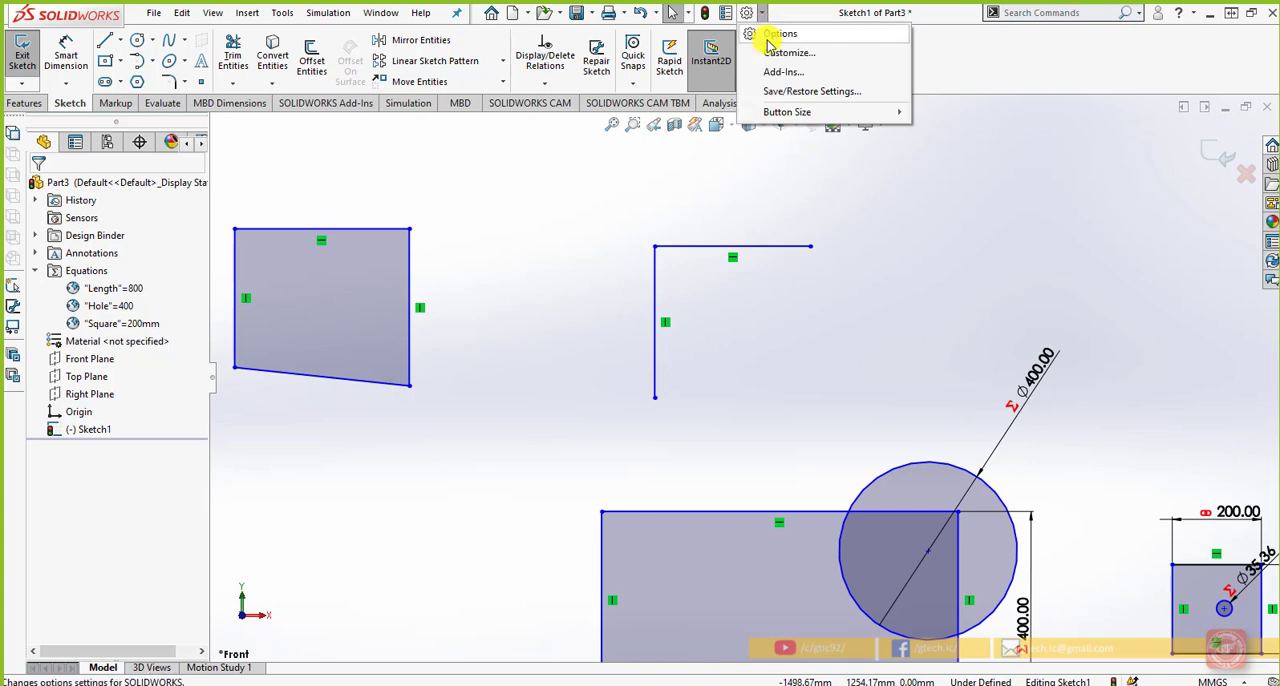
pyautogui.click(770, 33)
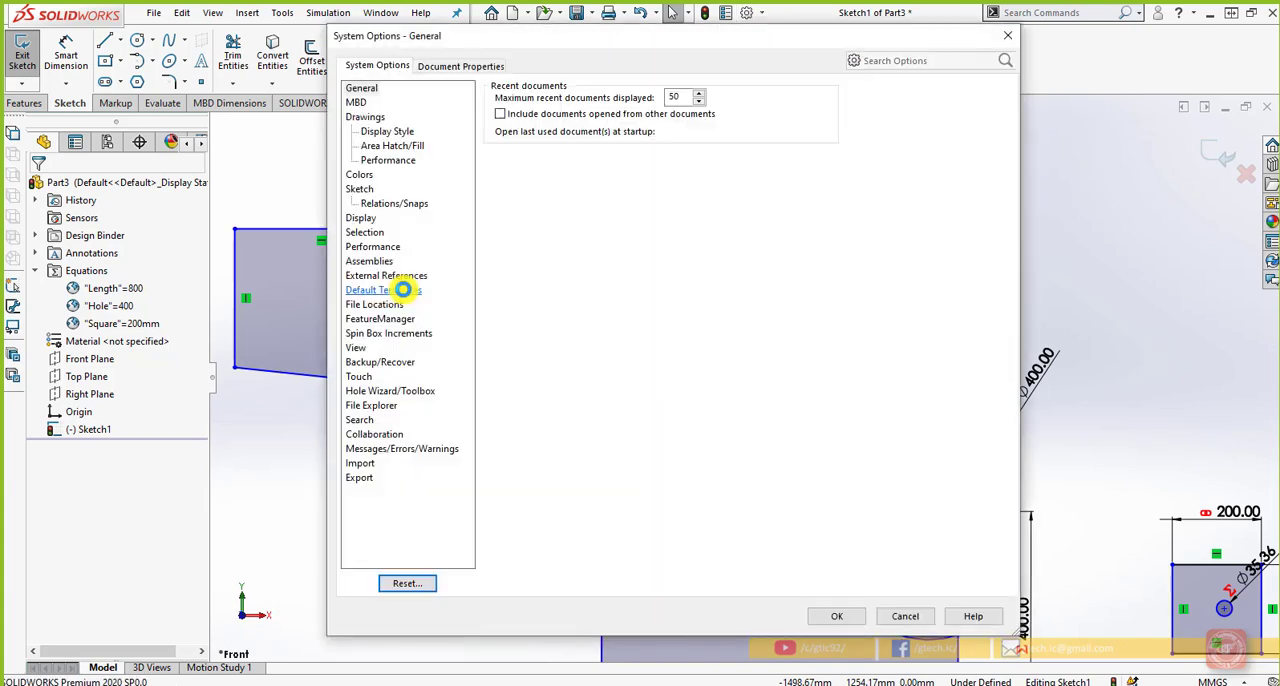
pyautogui.click(360, 189)
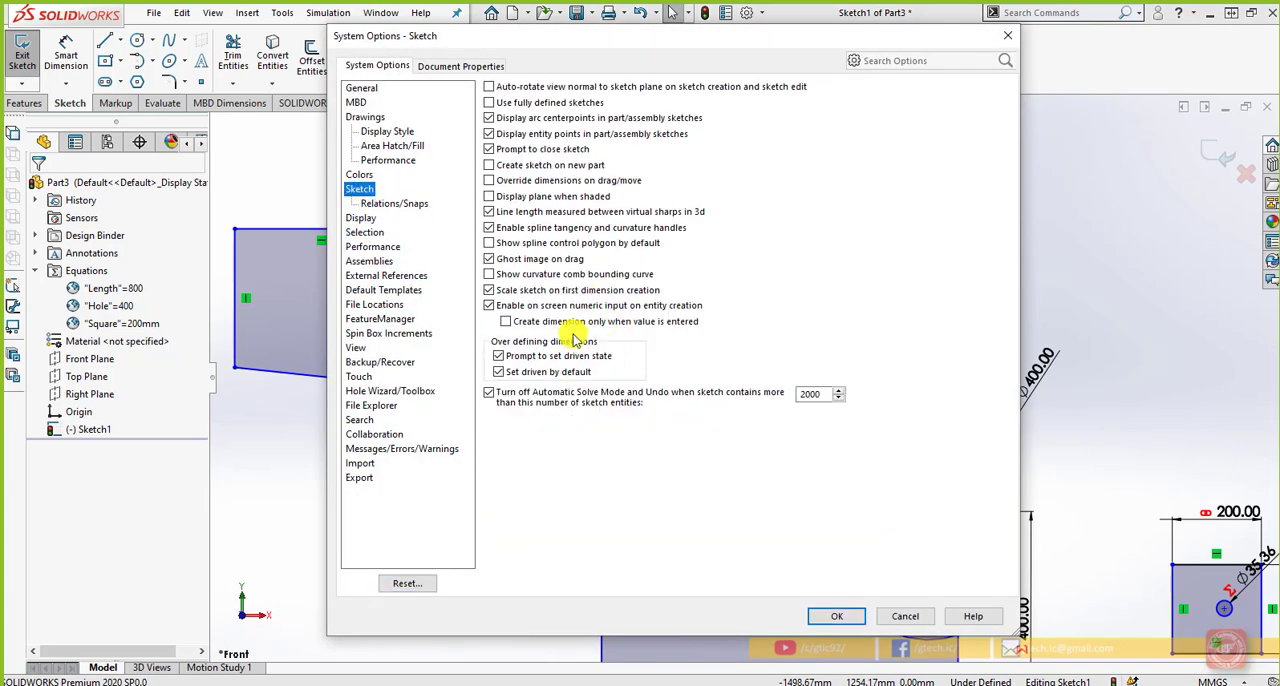
pyautogui.click(505, 321)
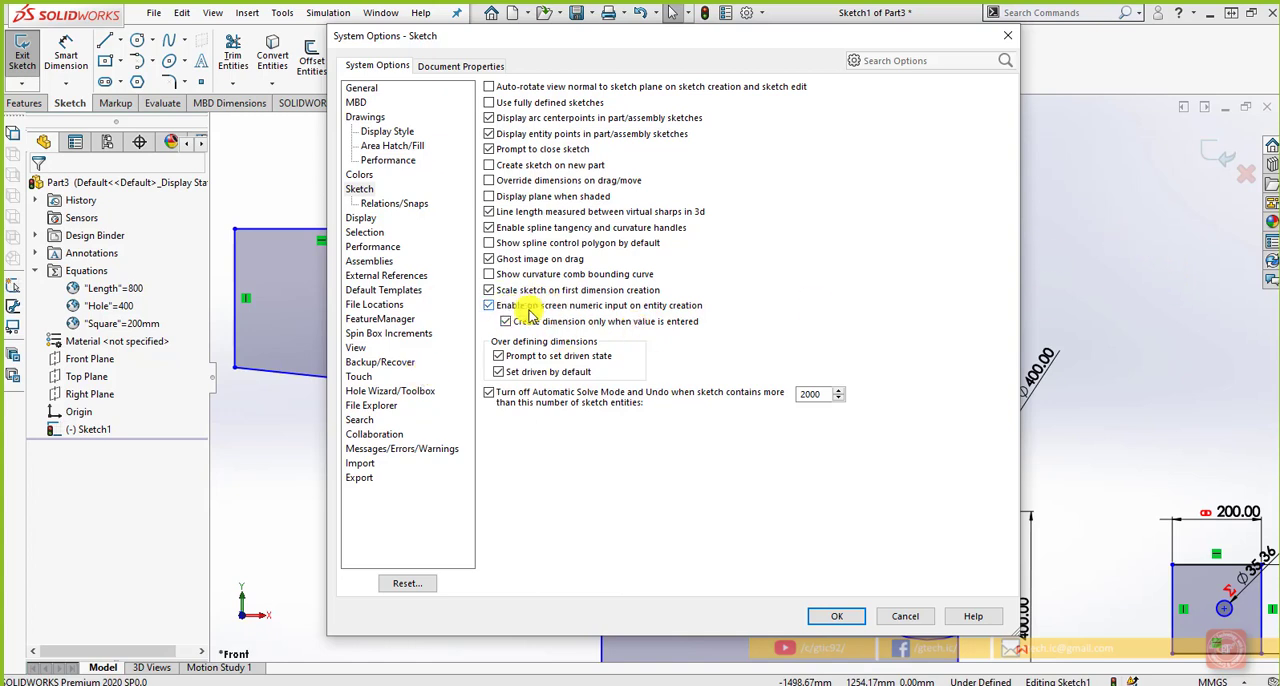
pyautogui.click(837, 616)
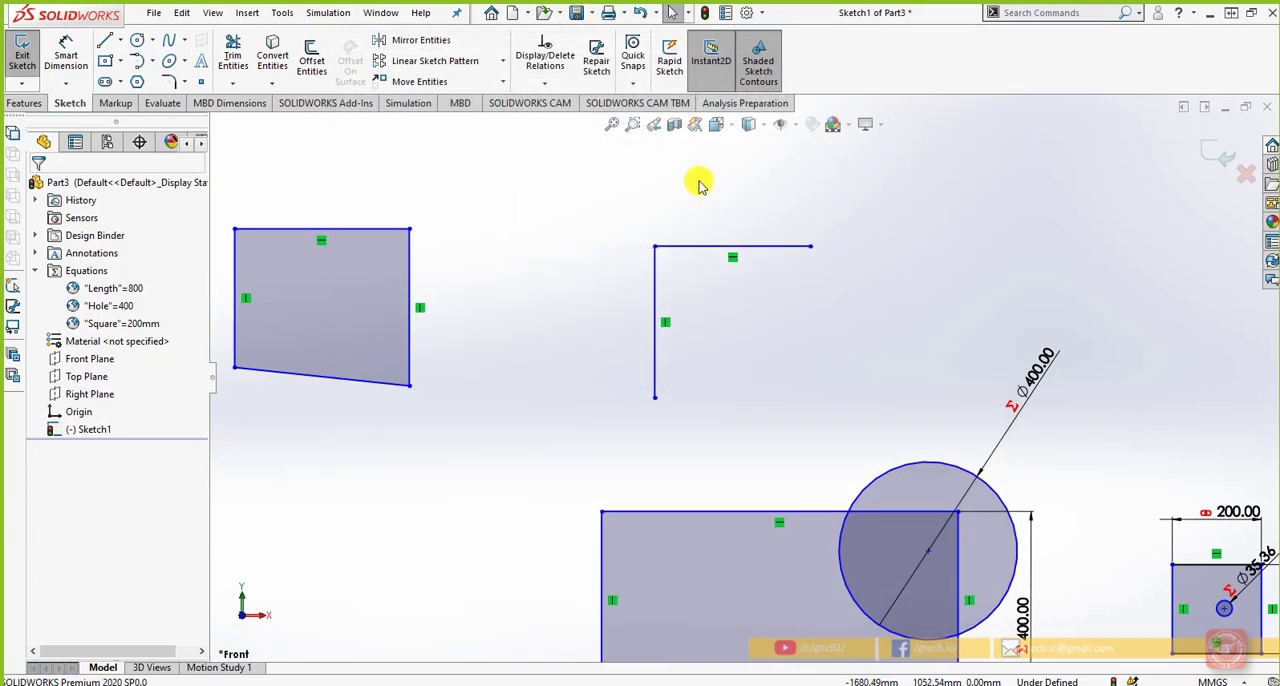
# Sketch a vertical line about 337 mm long above the circle's centre, continued by a 350 mm horizontal line and a 350 mm line slanting down
pyautogui.click(104, 40)
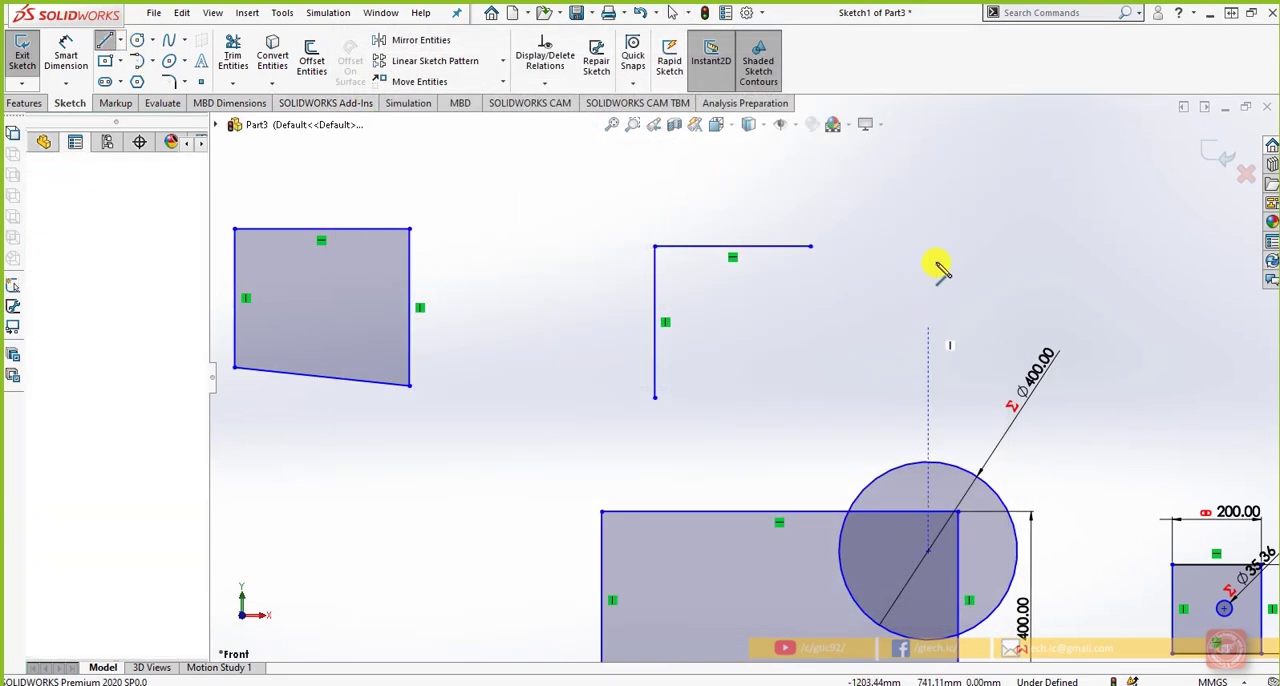
pyautogui.click(928, 322)
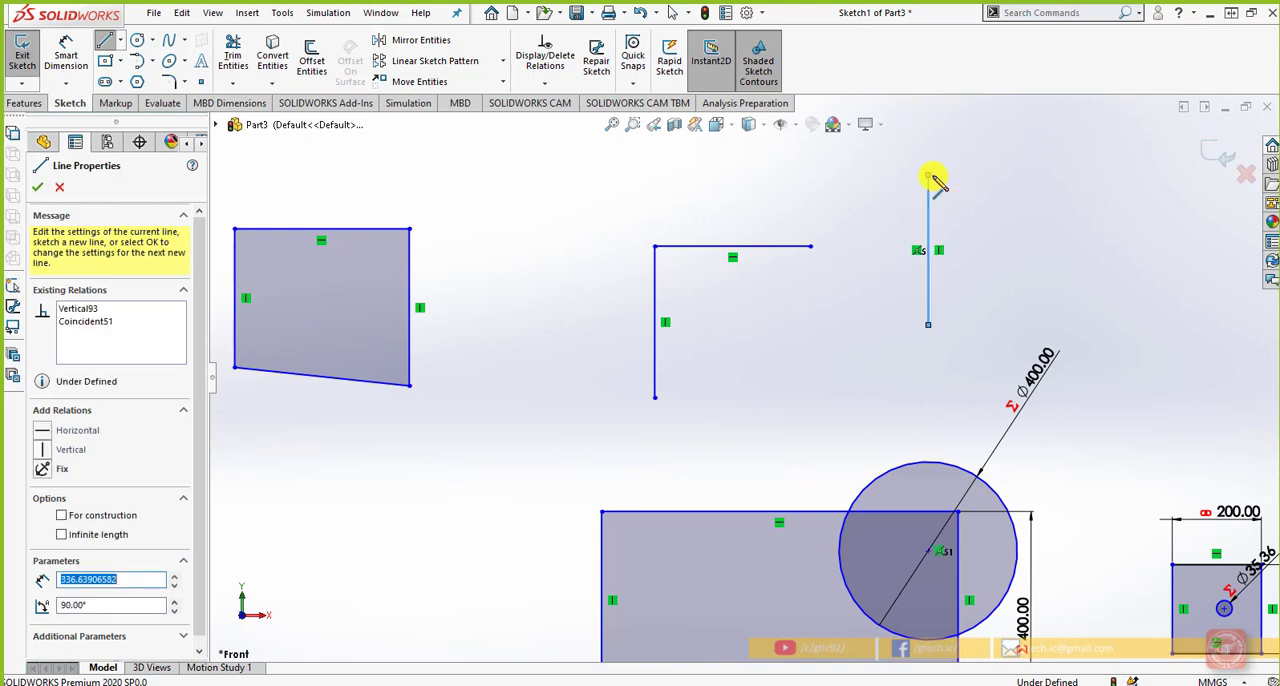
pyautogui.click(928, 176)
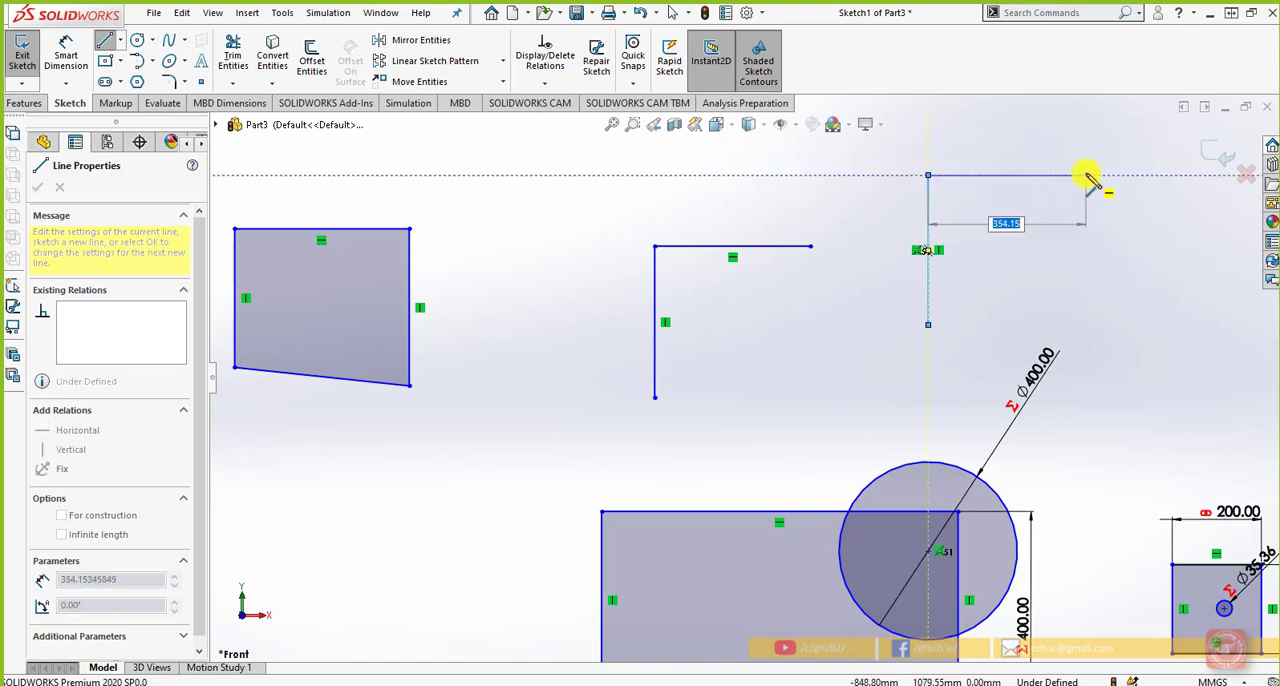
pyautogui.press('Return')
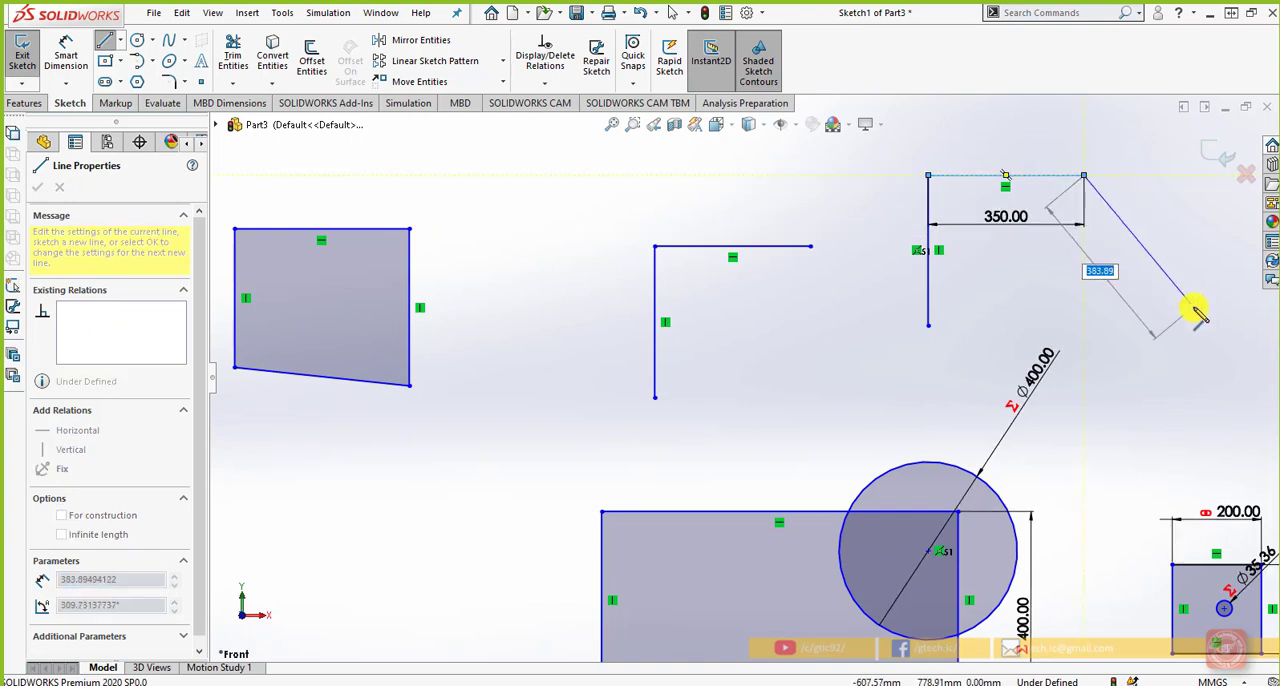
pyautogui.write('350')
pyautogui.press('Return')
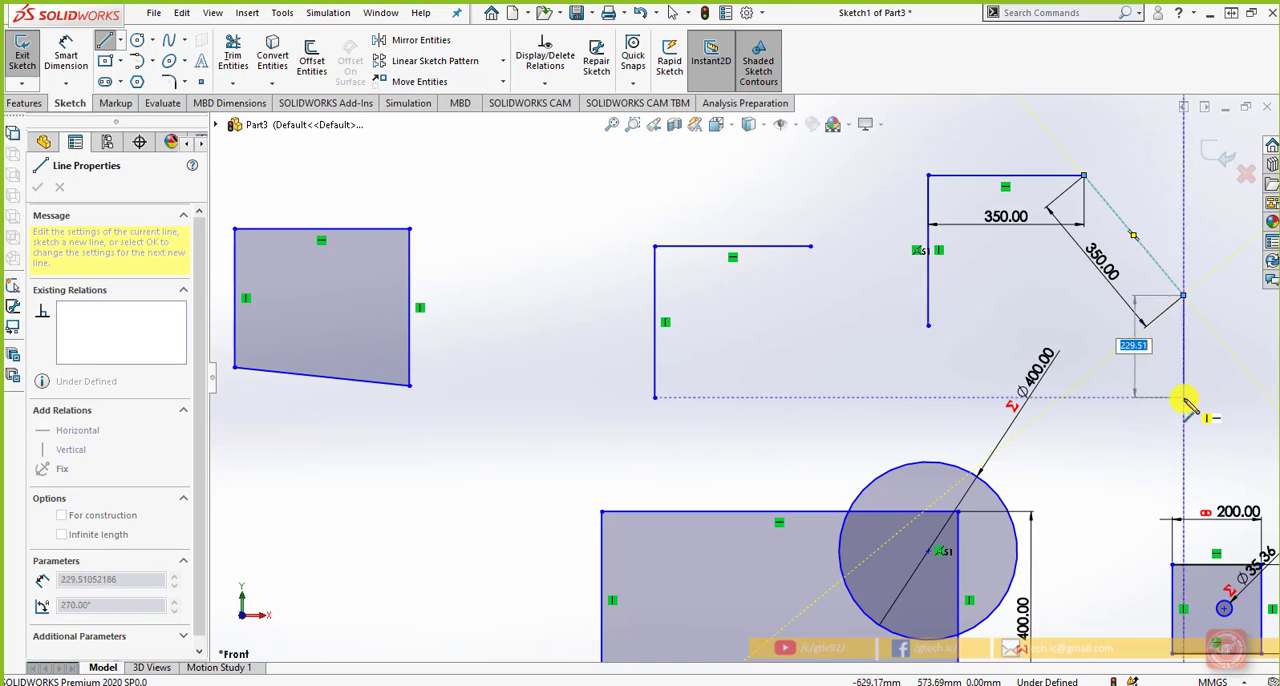
# Extend the line chain from the slanted line's lower end with a 500 mm horizontal line and a 310 mm vertical line upward
pyautogui.scroll(3, 1184, 400)
pyautogui.scroll(-2, 1103, 298)
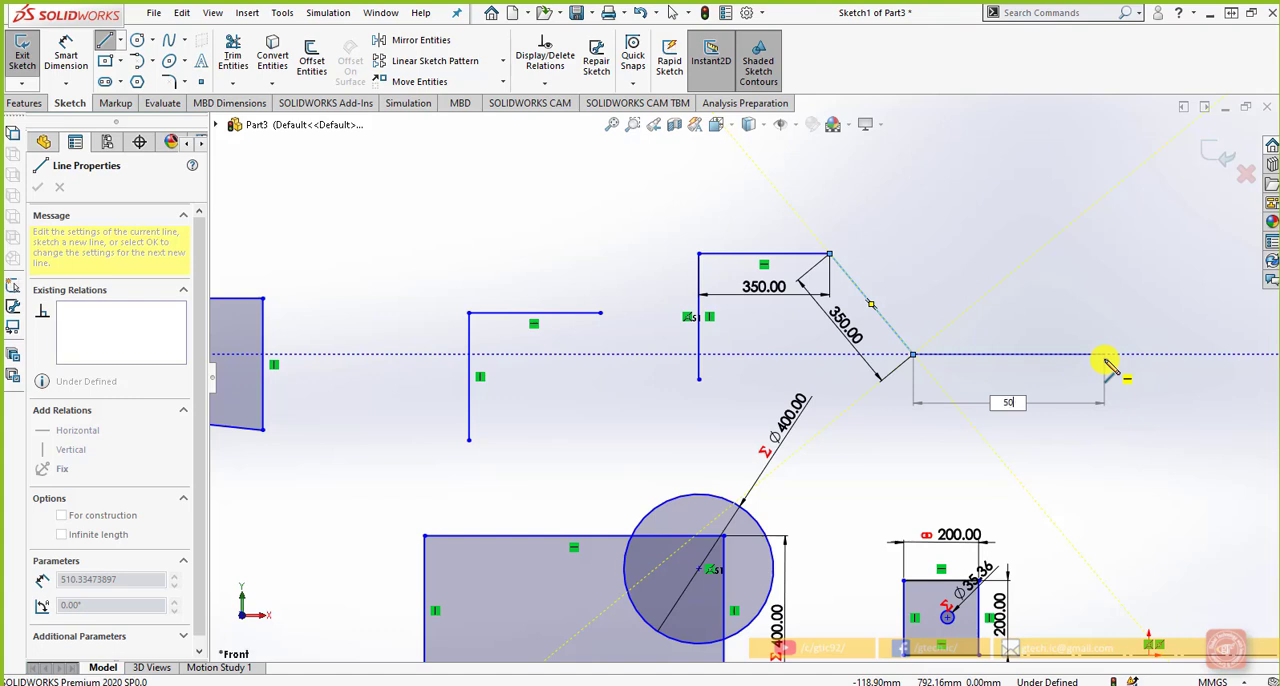
pyautogui.write('0')
pyautogui.press('Return')
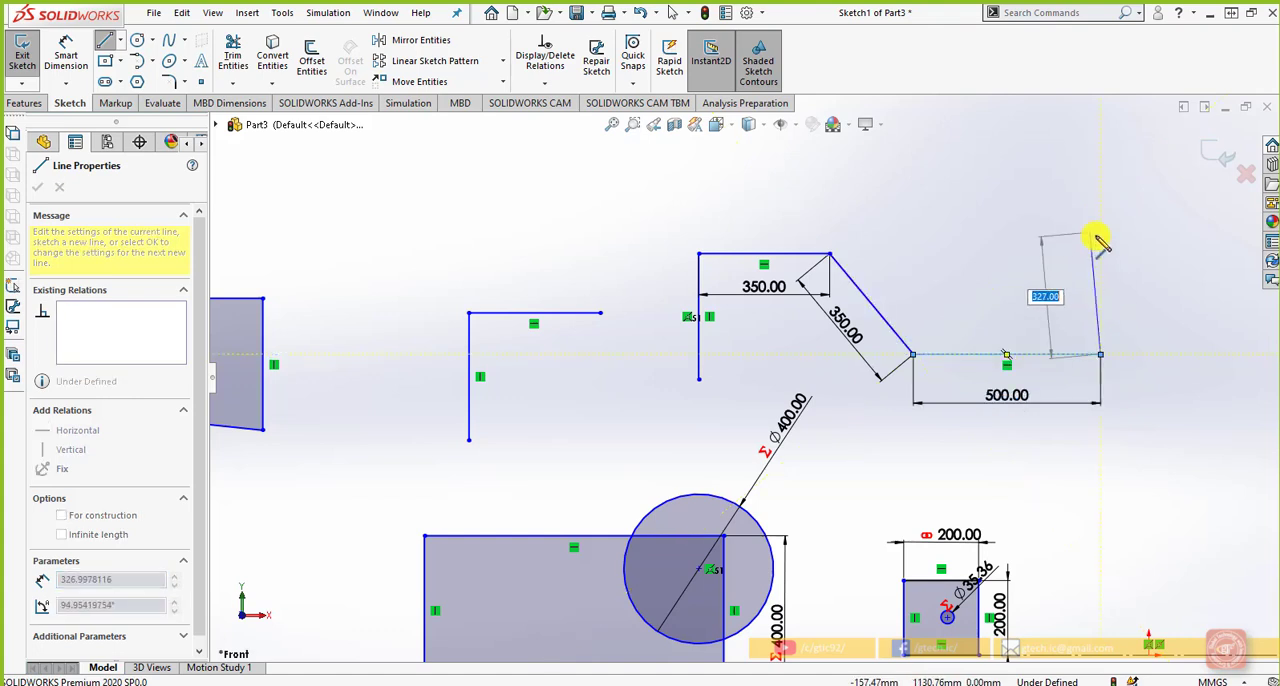
pyautogui.write('31')
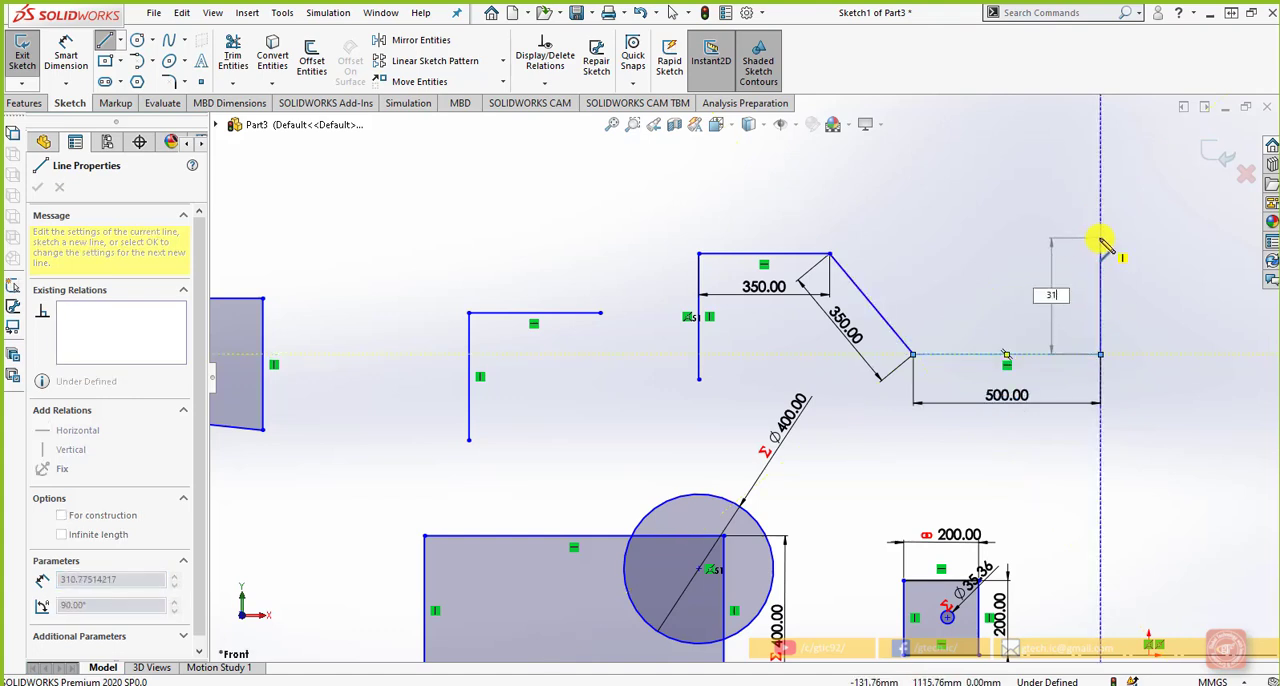
pyautogui.write('0')
pyautogui.press('Return')
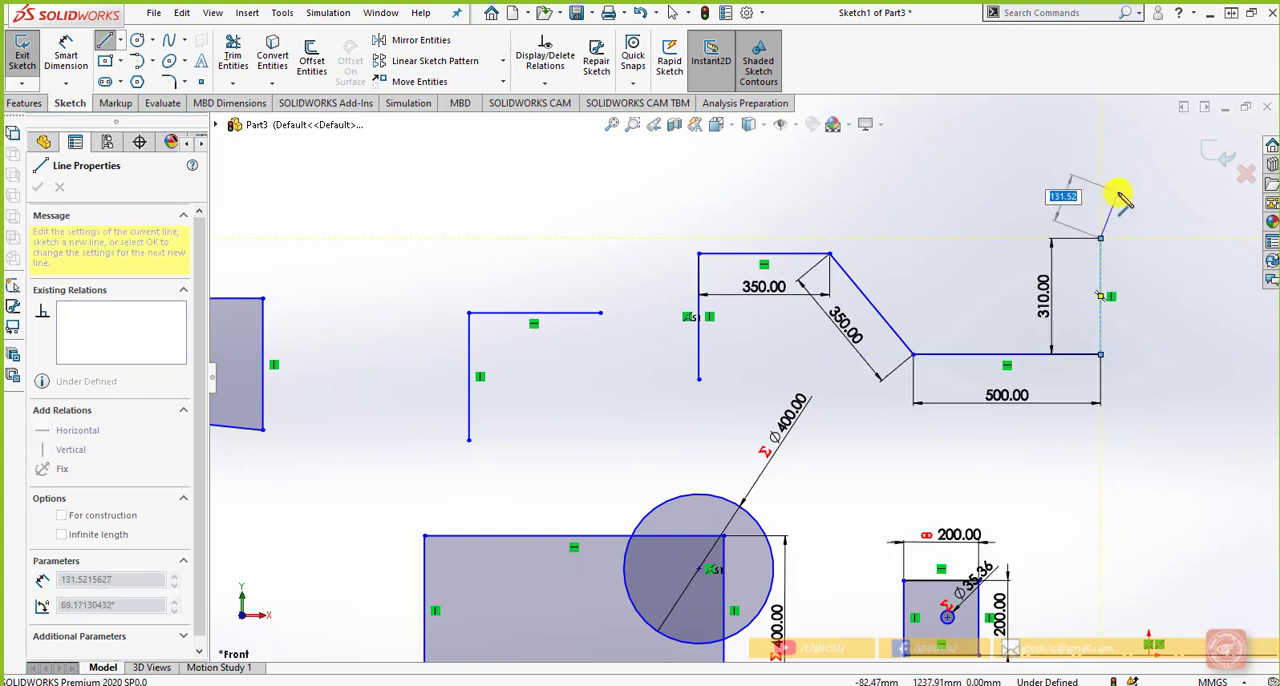
pyautogui.press('Escape')
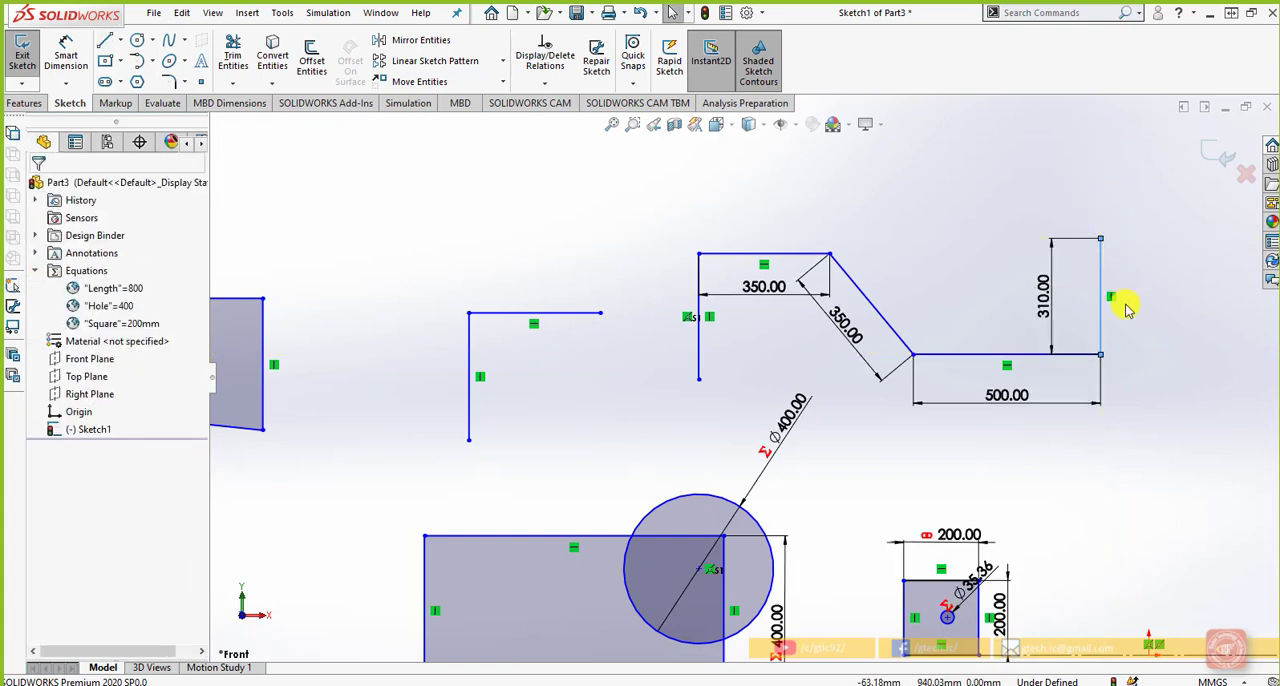